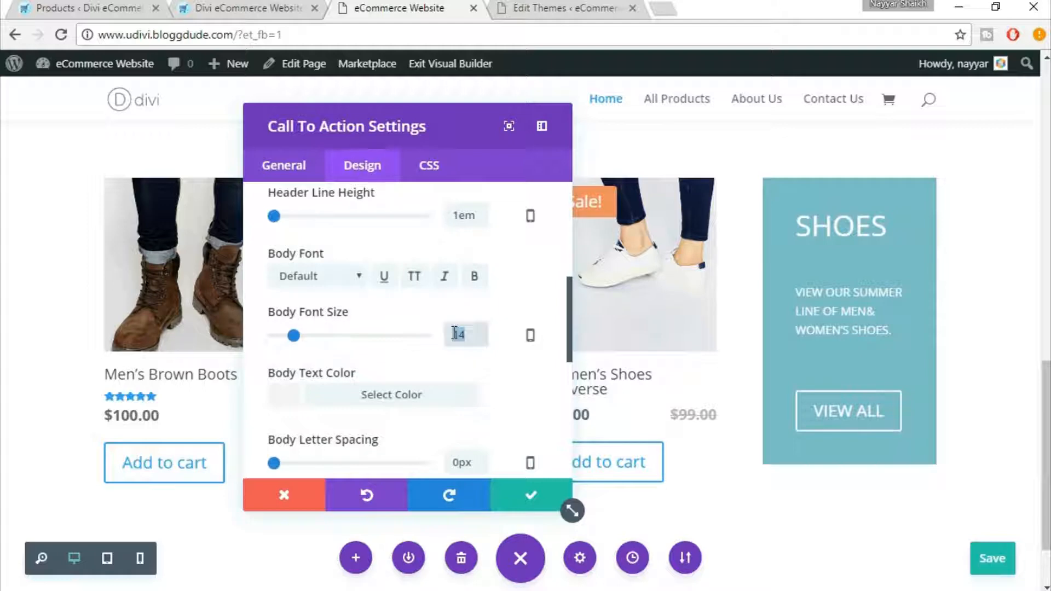
Set the SHOES call-to-action body font size to 18px.
text(56p)
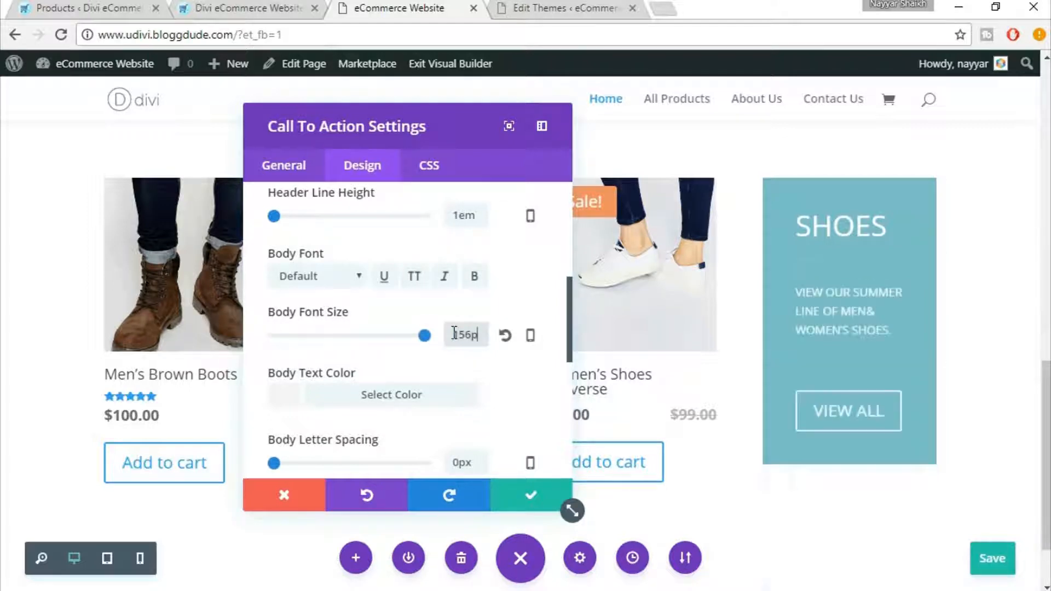
text(x)
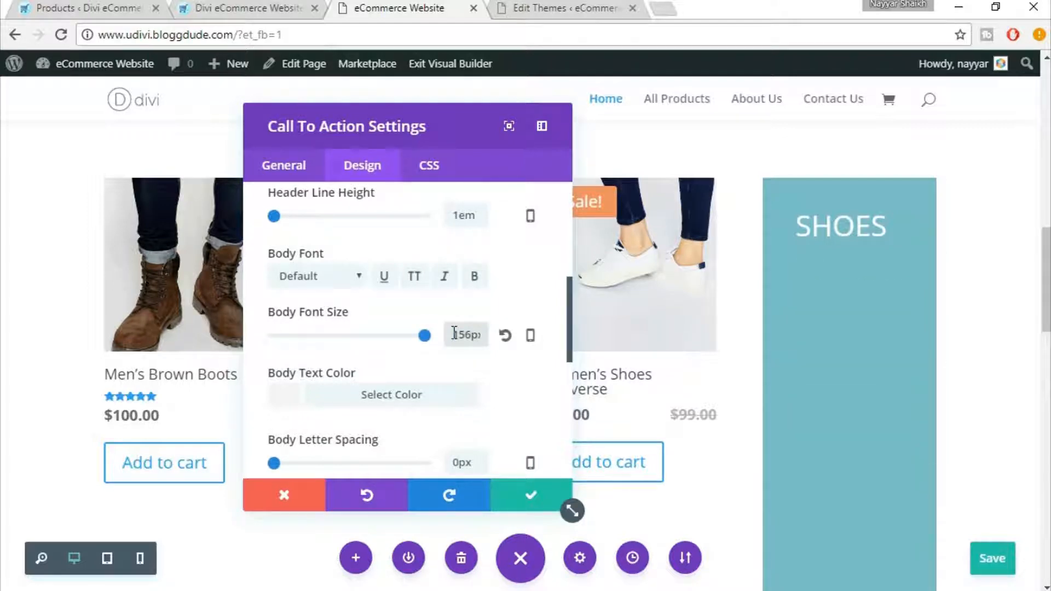
text(18px)
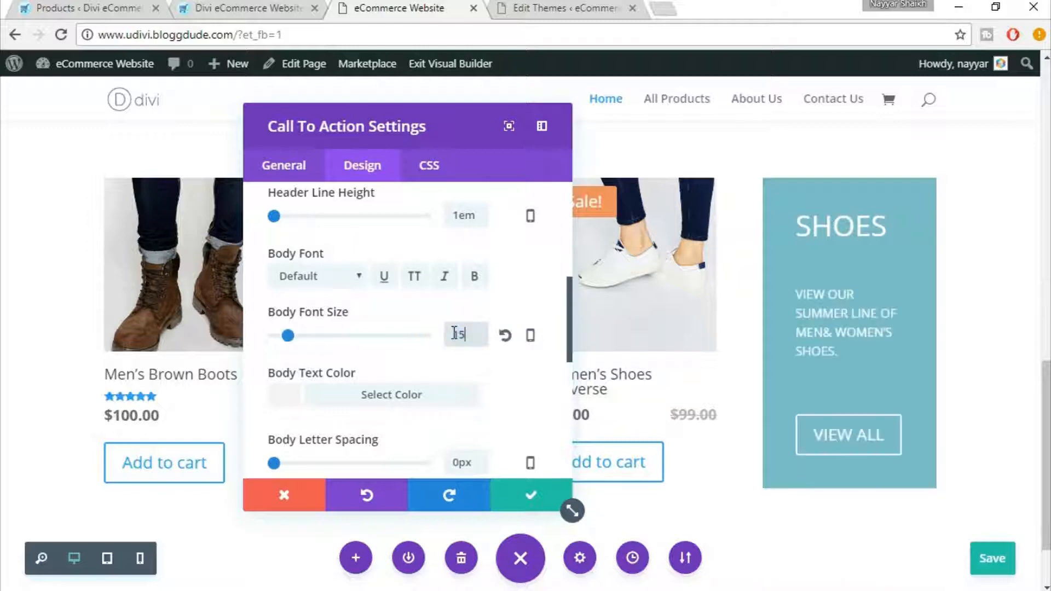
scroll(531, 408, down, 3)
scroll(529, 400, down, 3)
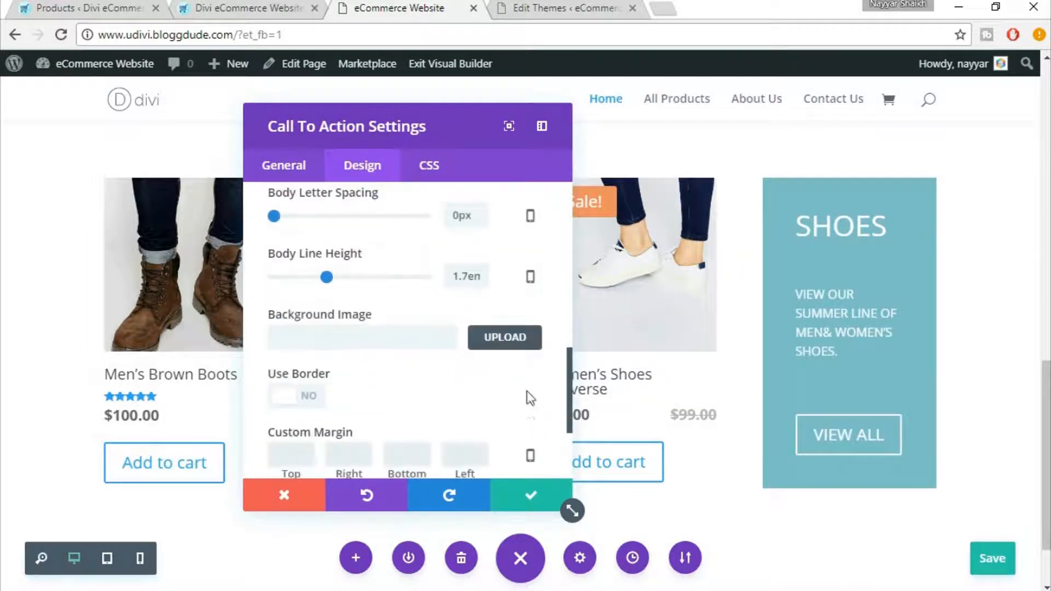
scroll(294, 375, down, 1)
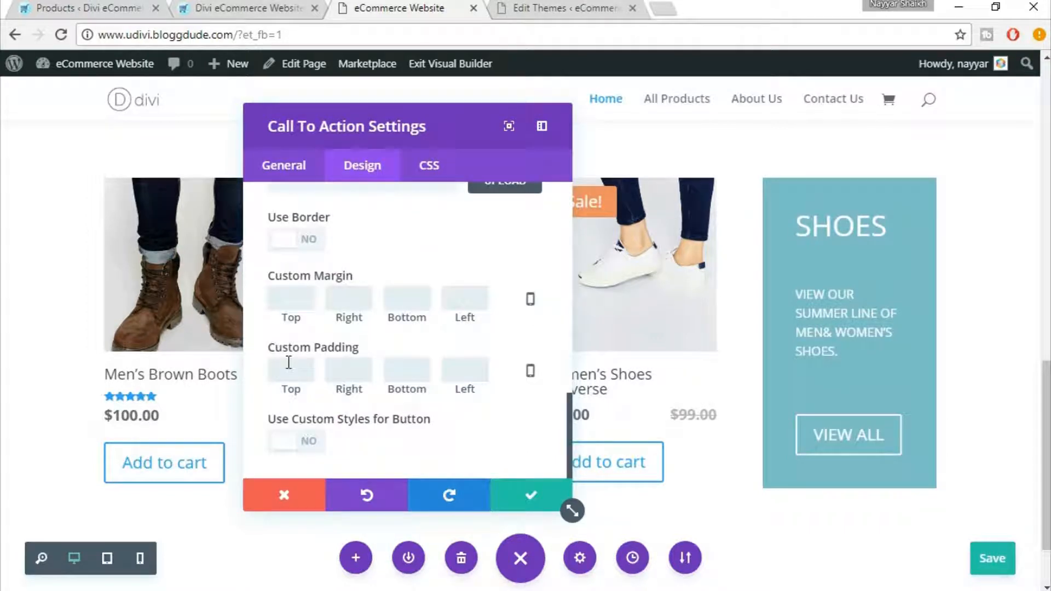
Pad the call-to-action 50px top and bottom, 20px sides, and enable custom button styles.
text(50px)
key(Tab)
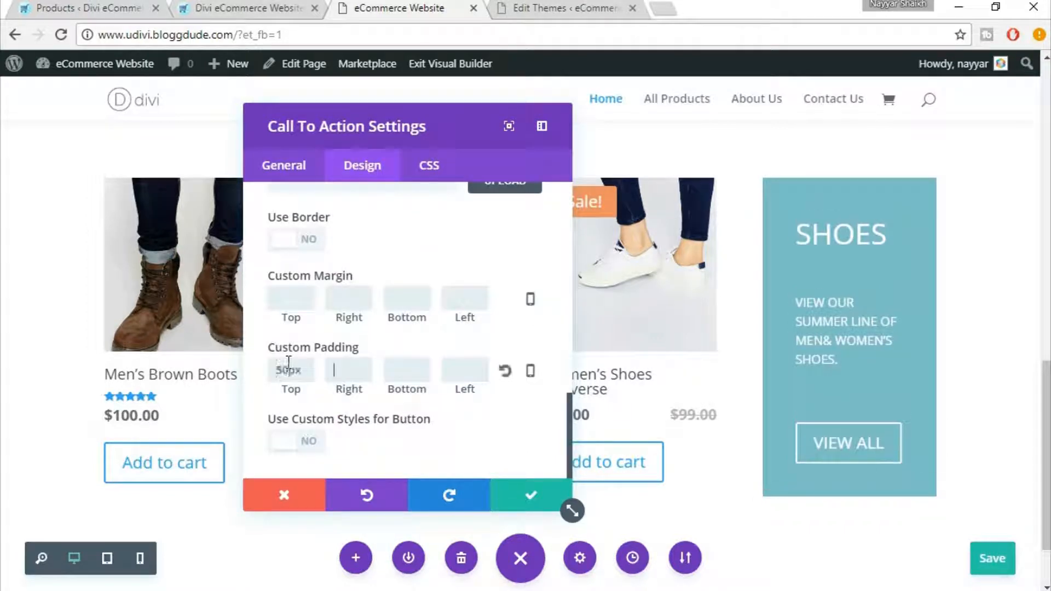
text(20)
text(50)
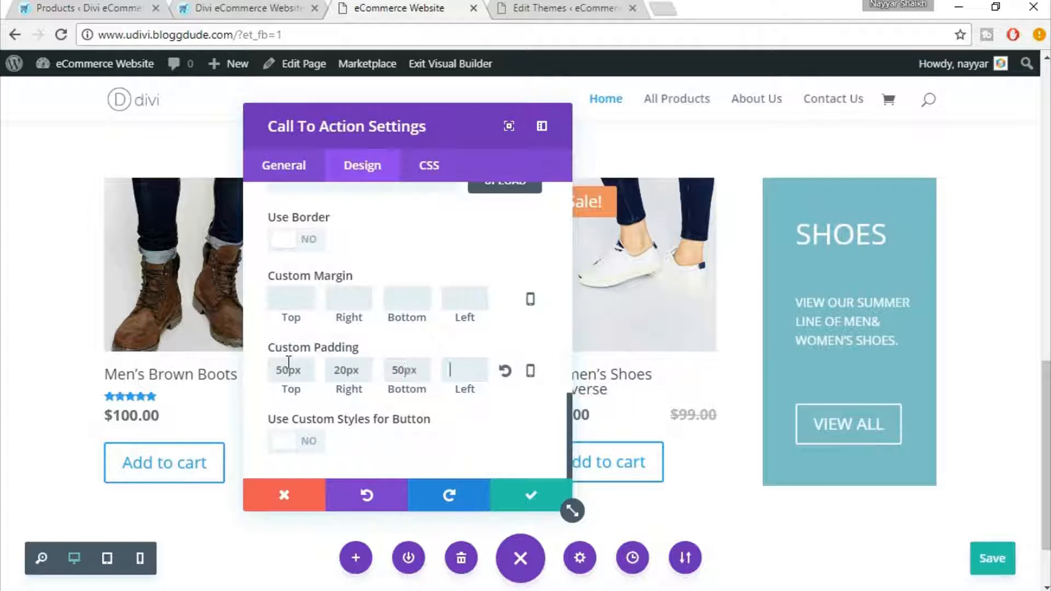
text(20)
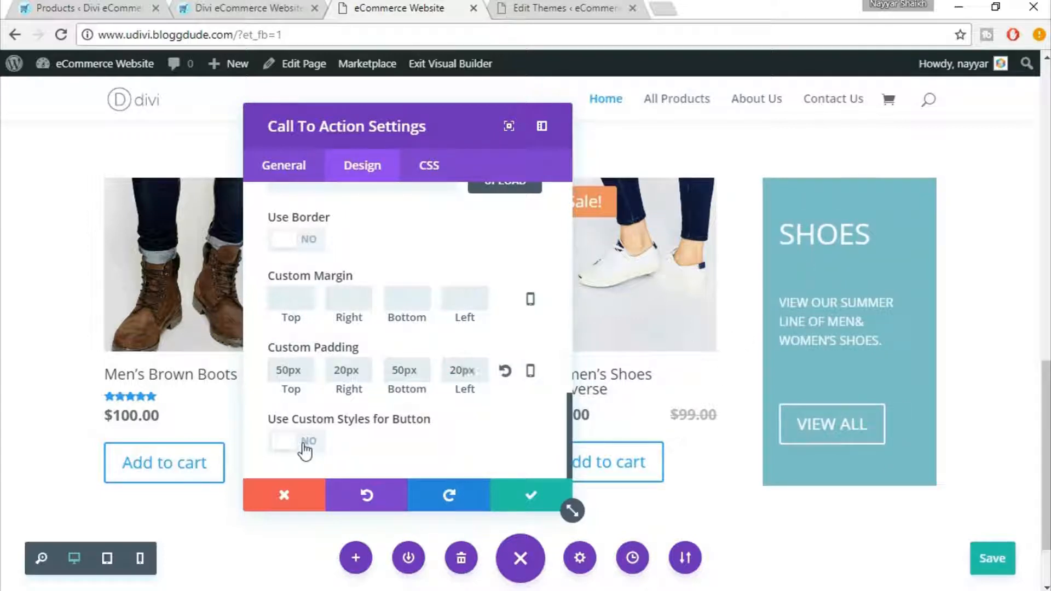
scroll(494, 426, down, 2)
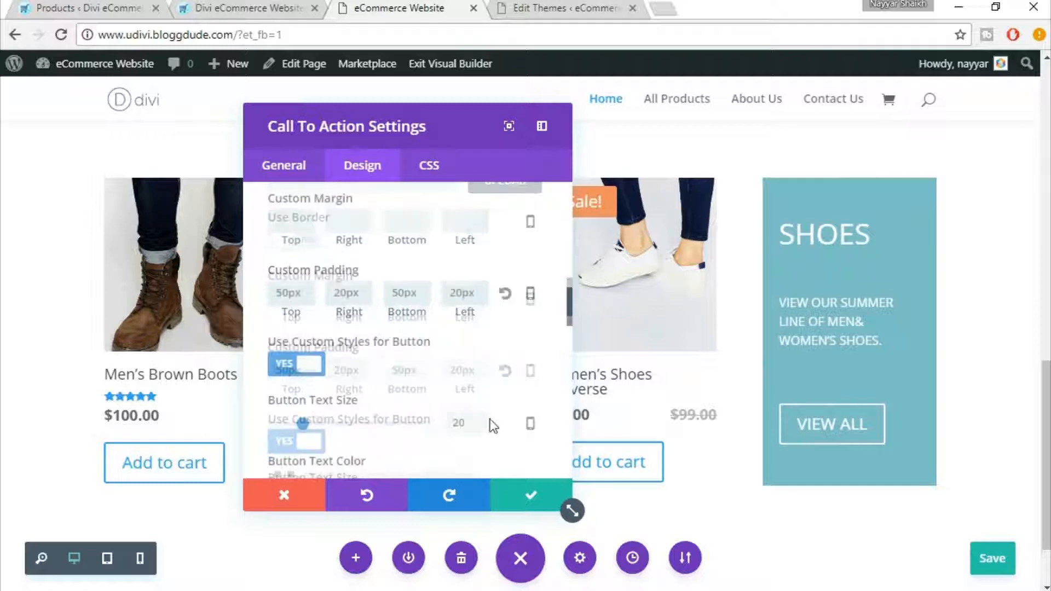
Set the VIEW ALL button text size to 15px.
click(463, 340)
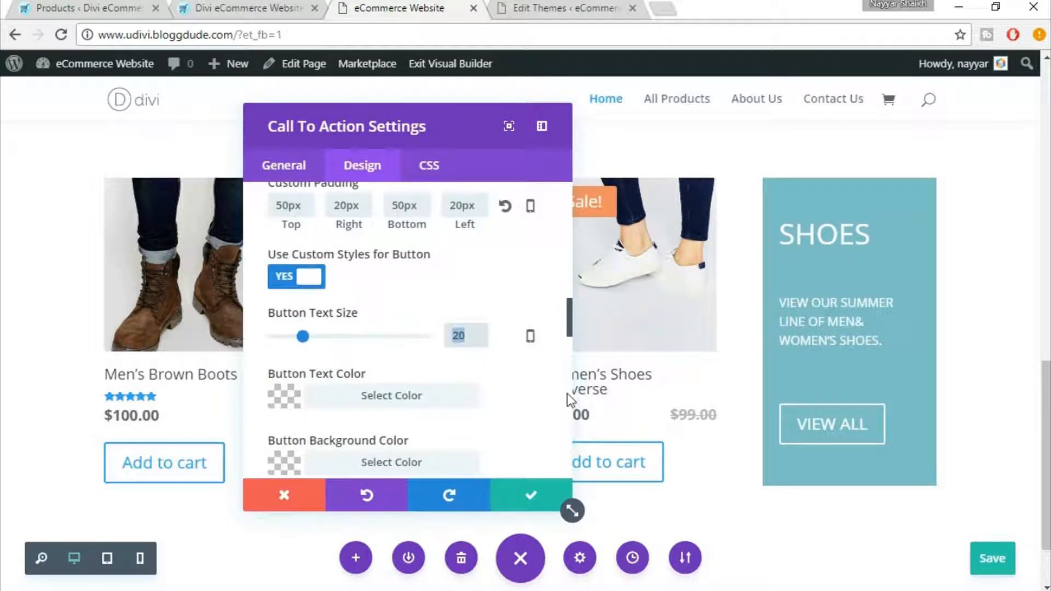
text(15)
scroll(511, 405, down, 5)
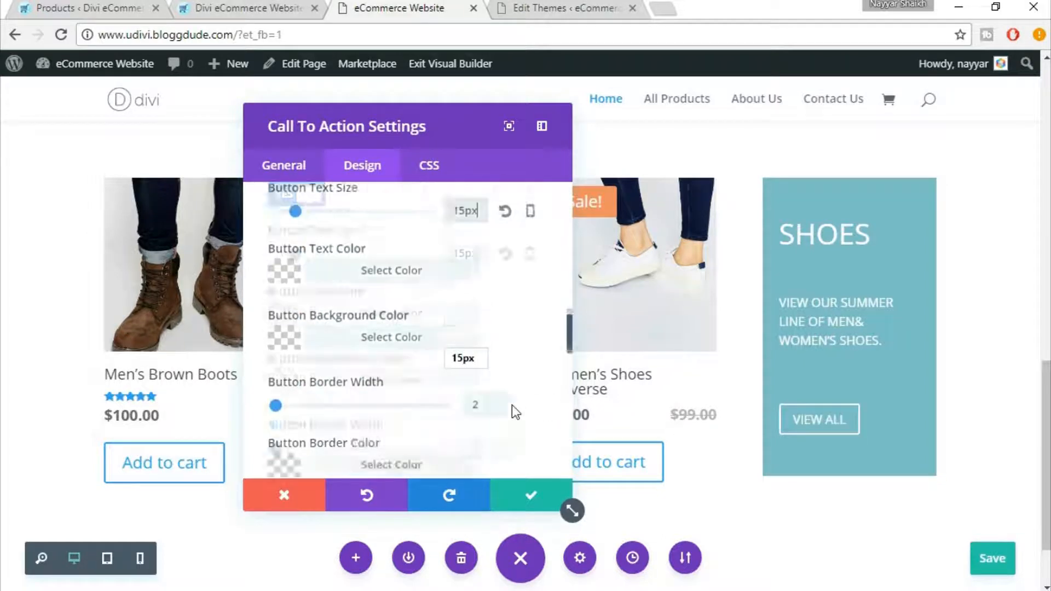
scroll(514, 407, up, 4)
scroll(517, 415, up, 4)
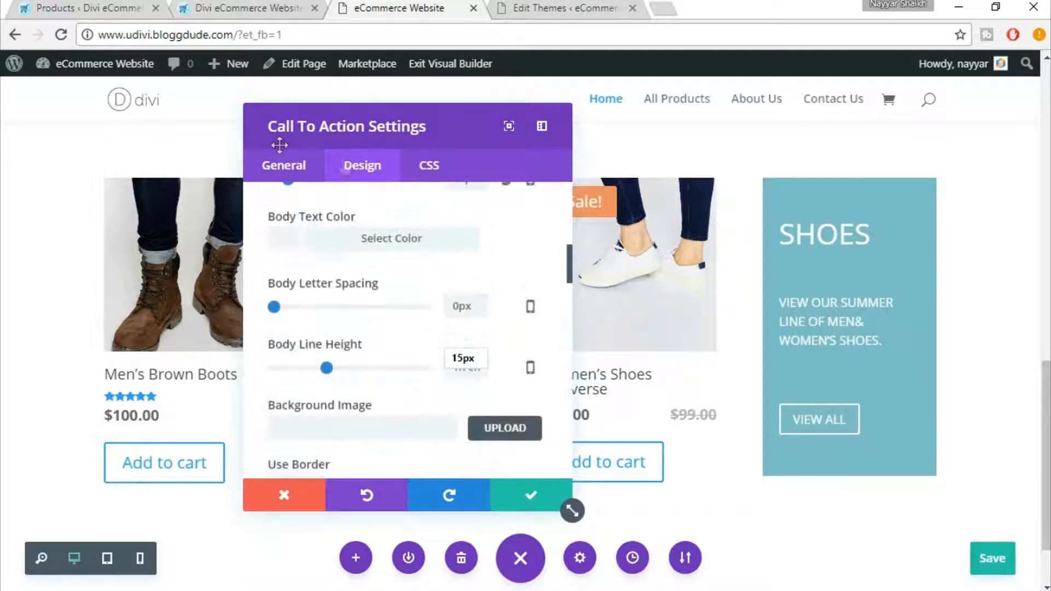
Turn off the SHOES box's background colour and save the call-to-action.
click(279, 167)
scroll(531, 332, down, 2)
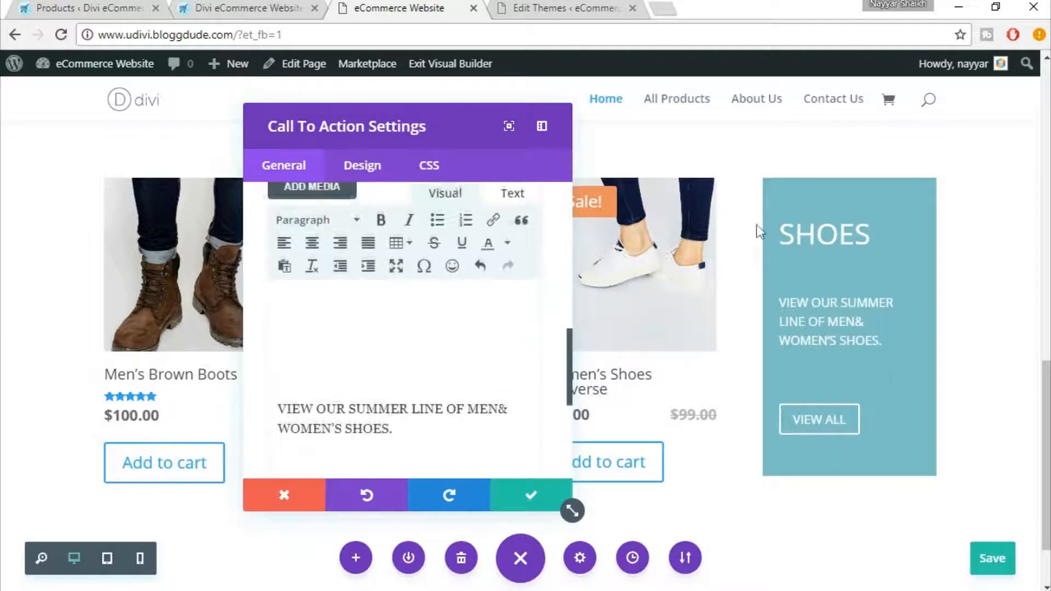
scroll(531, 332, up, 4)
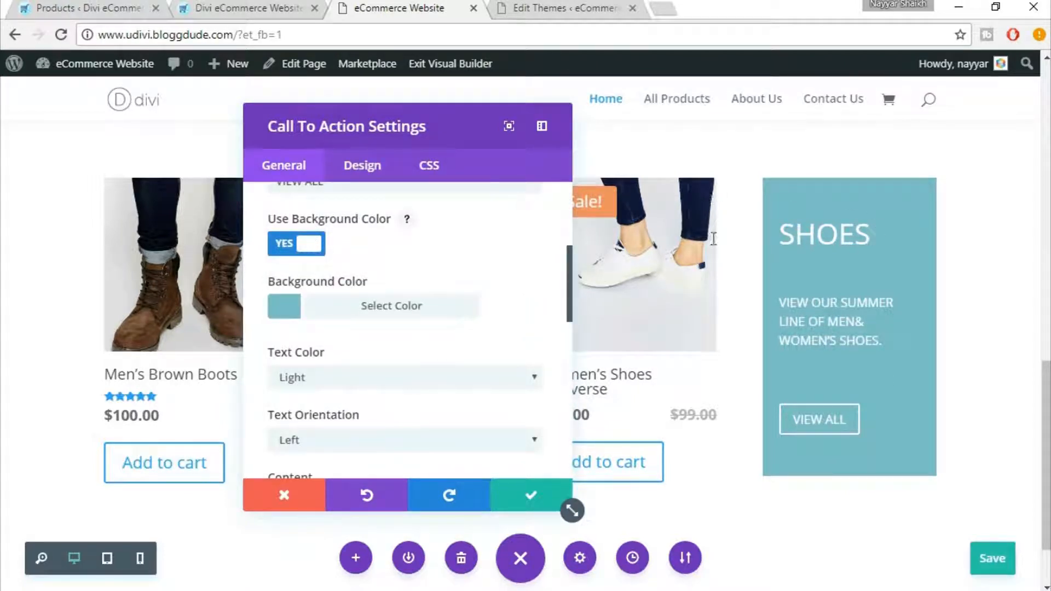
click(310, 243)
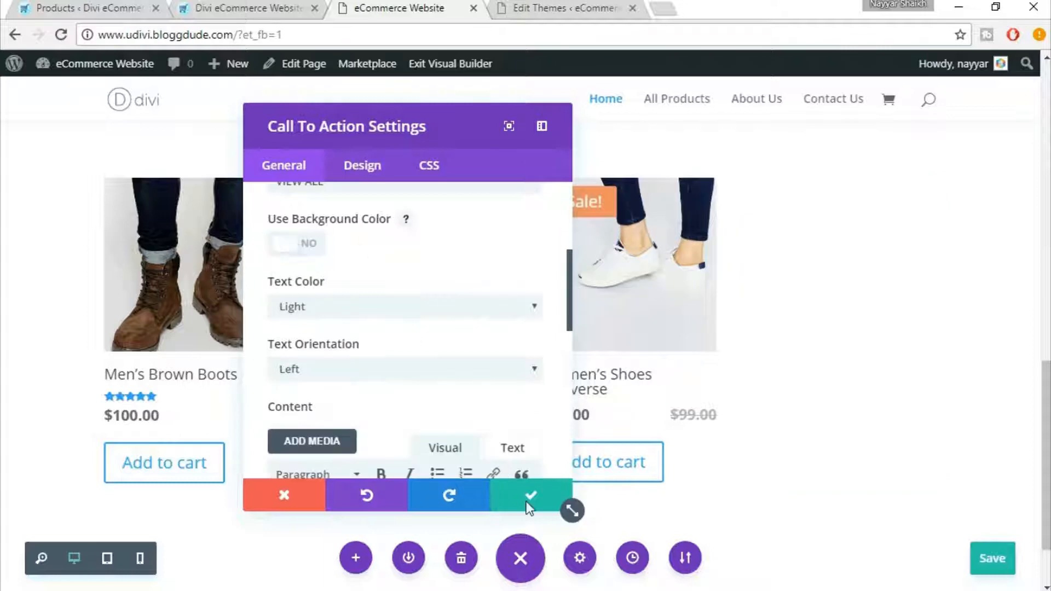
click(532, 496)
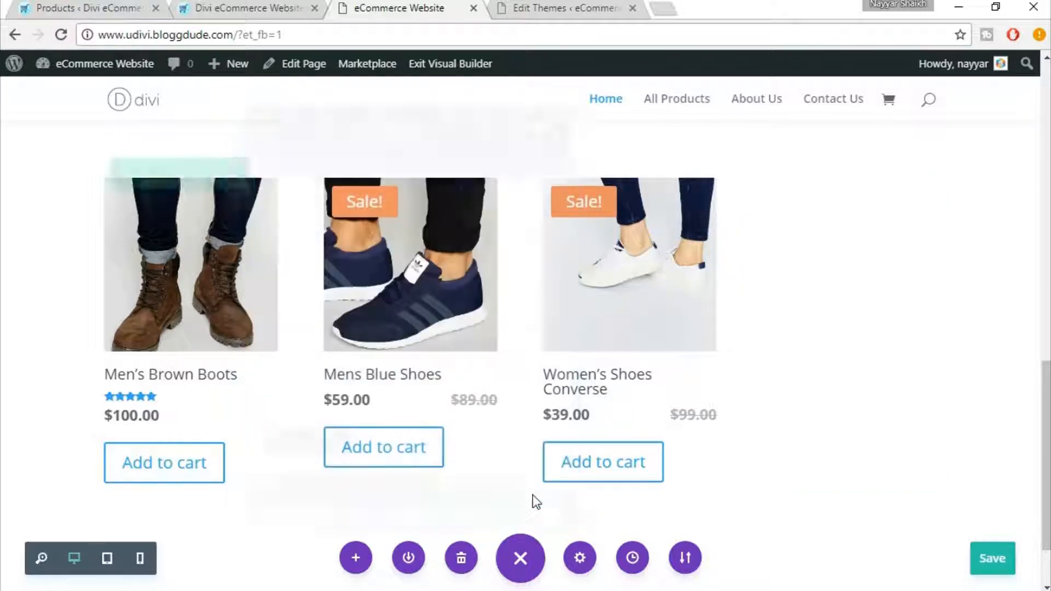
Open the product row's Design settings down to the Column 2 Background Image option.
mouse_move(808, 266)
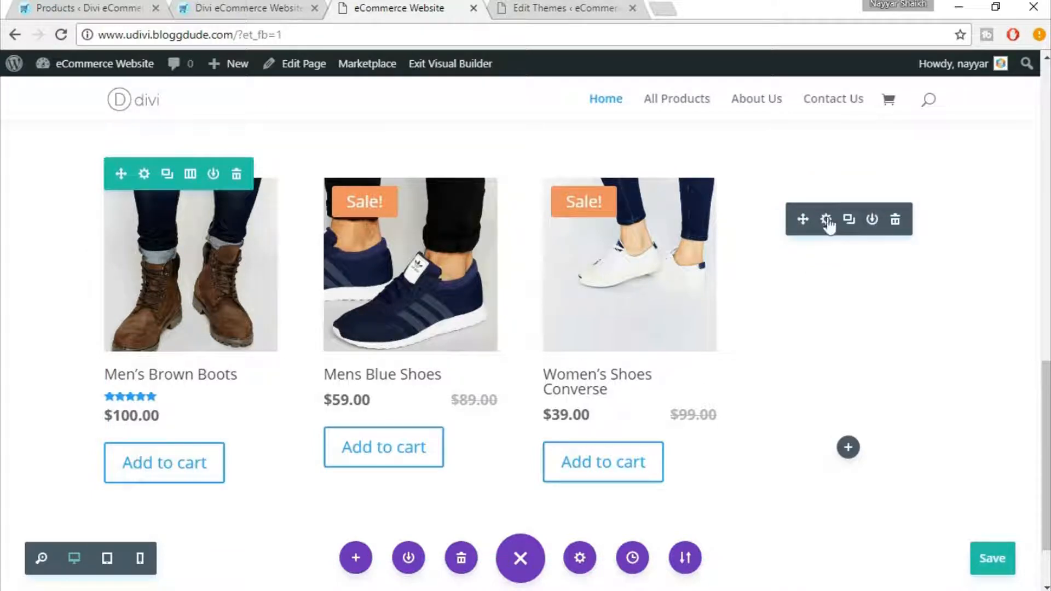
click(144, 174)
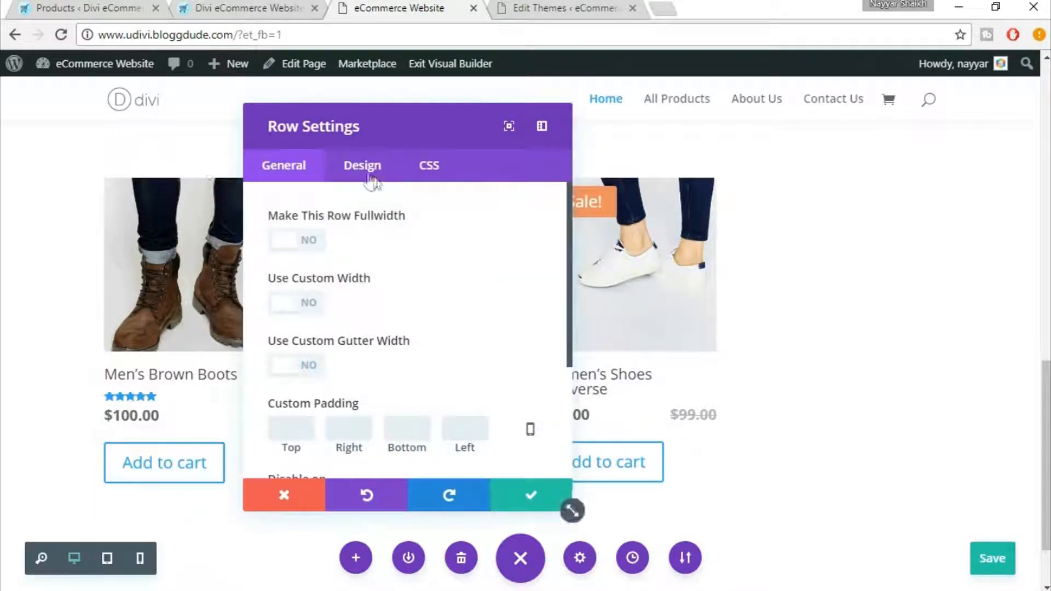
scroll(442, 323, down, 3)
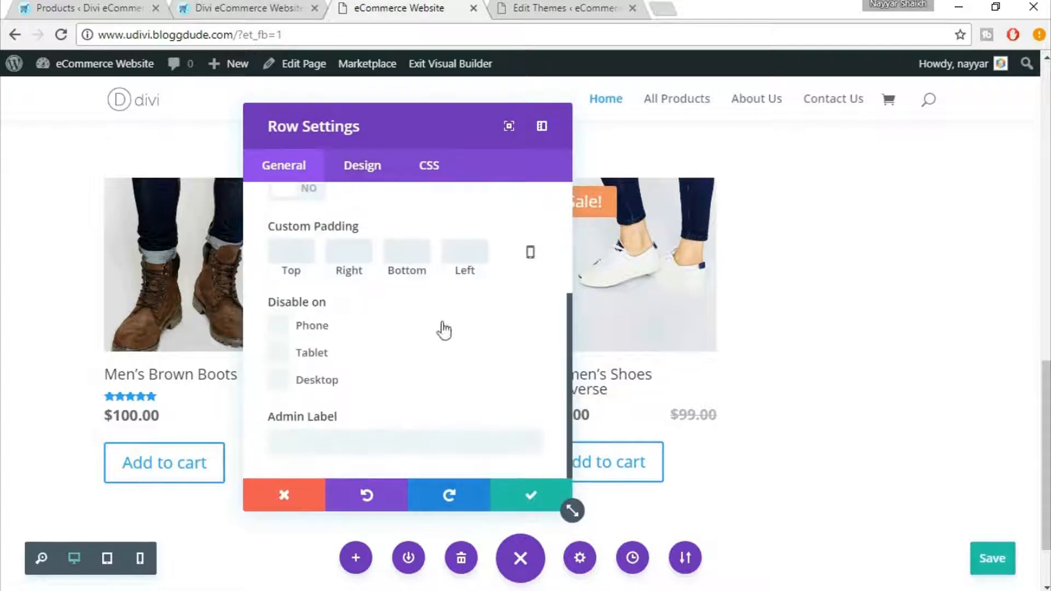
click(377, 171)
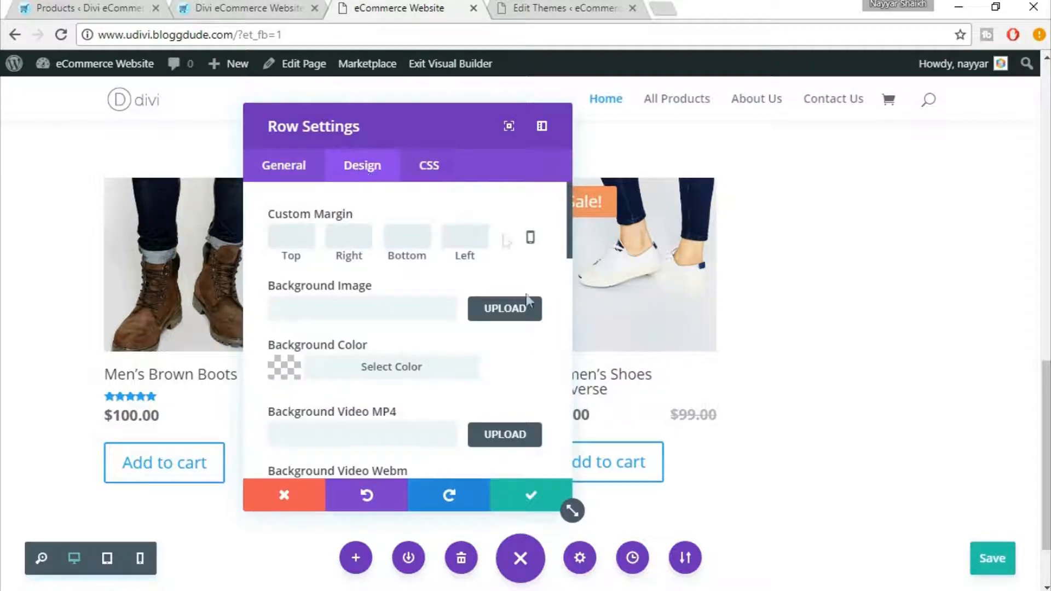
scroll(530, 353, down, 5)
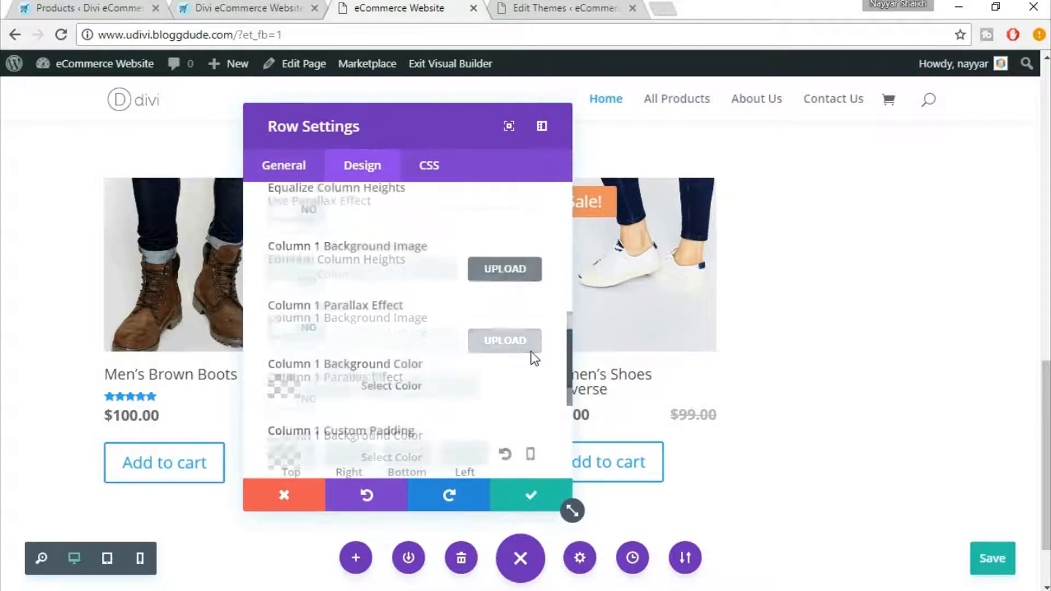
scroll(531, 352, down, 2)
scroll(531, 352, down, 2)
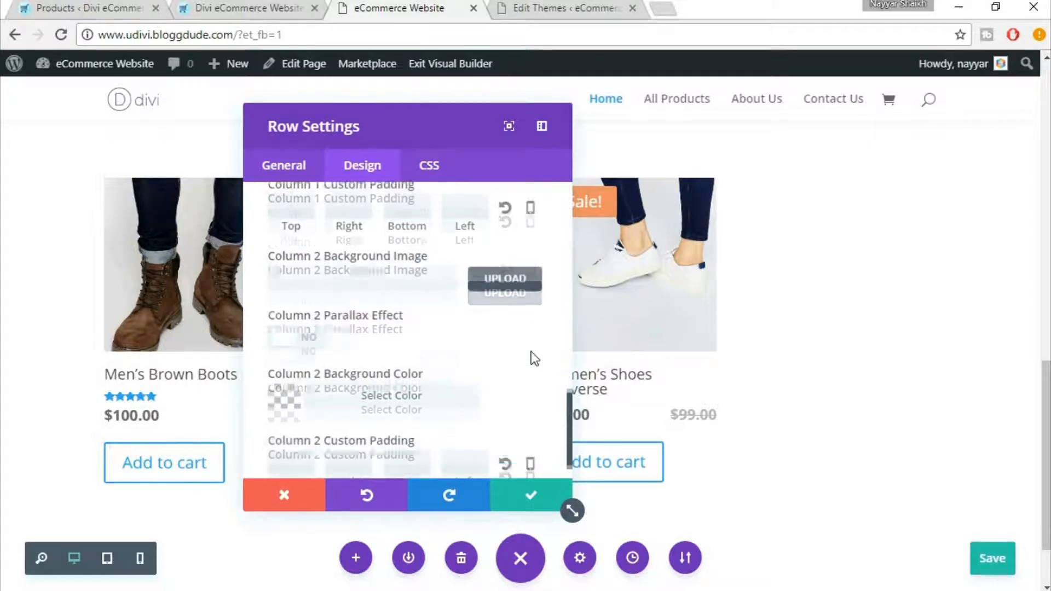
scroll(403, 350, down, 1)
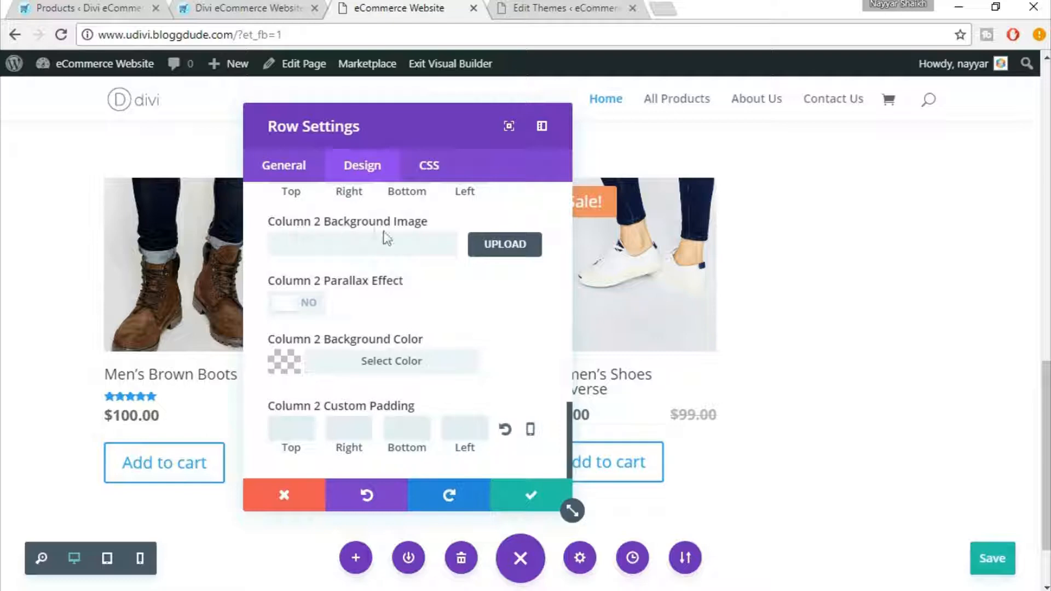
Upload shoes_v2.jpg and apply it as column 2's background image.
click(499, 246)
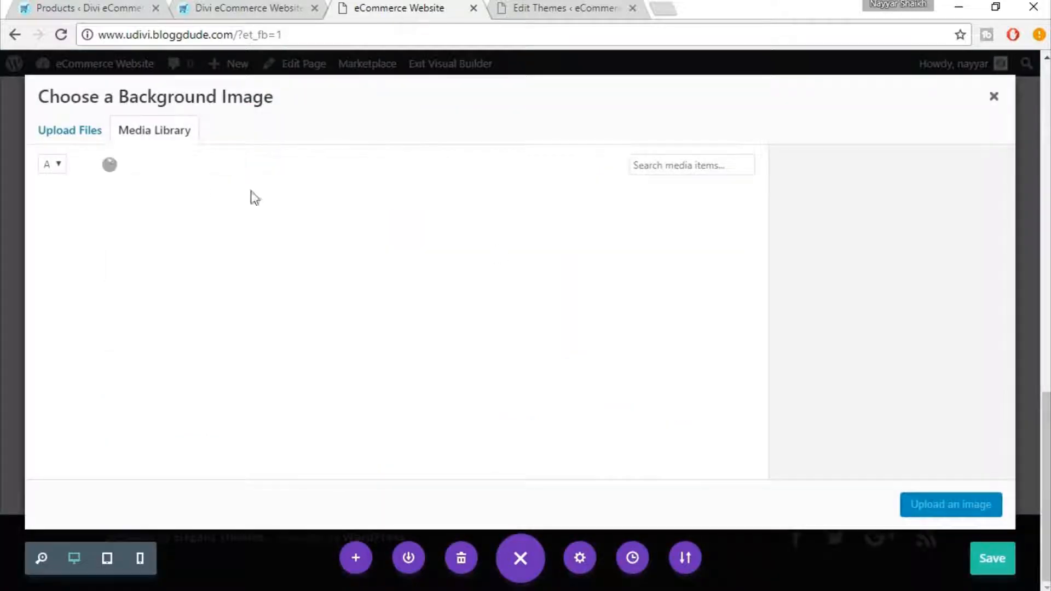
click(96, 138)
click(470, 351)
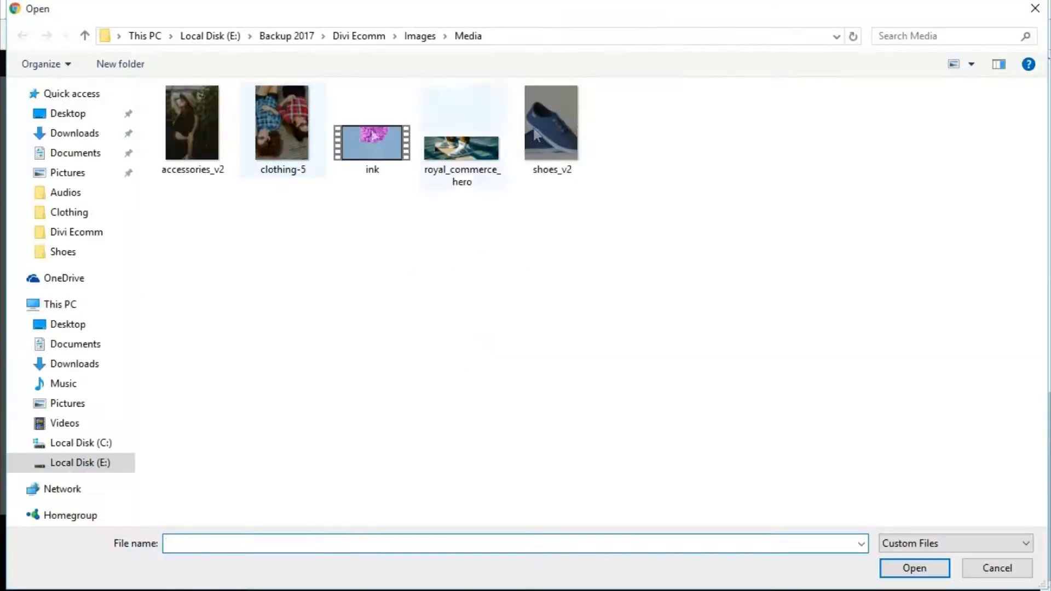
click(547, 129)
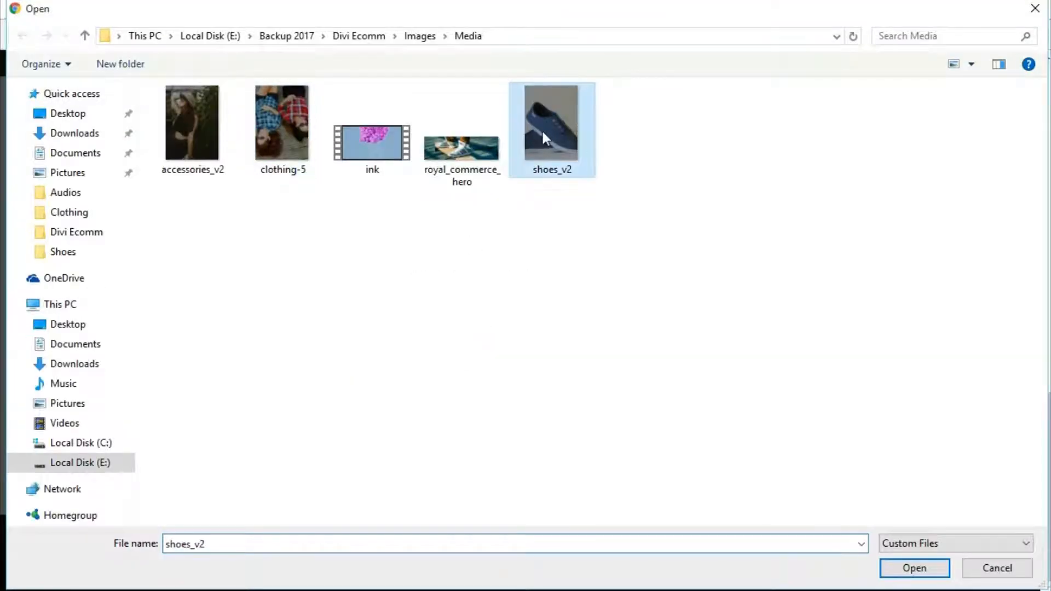
click(923, 567)
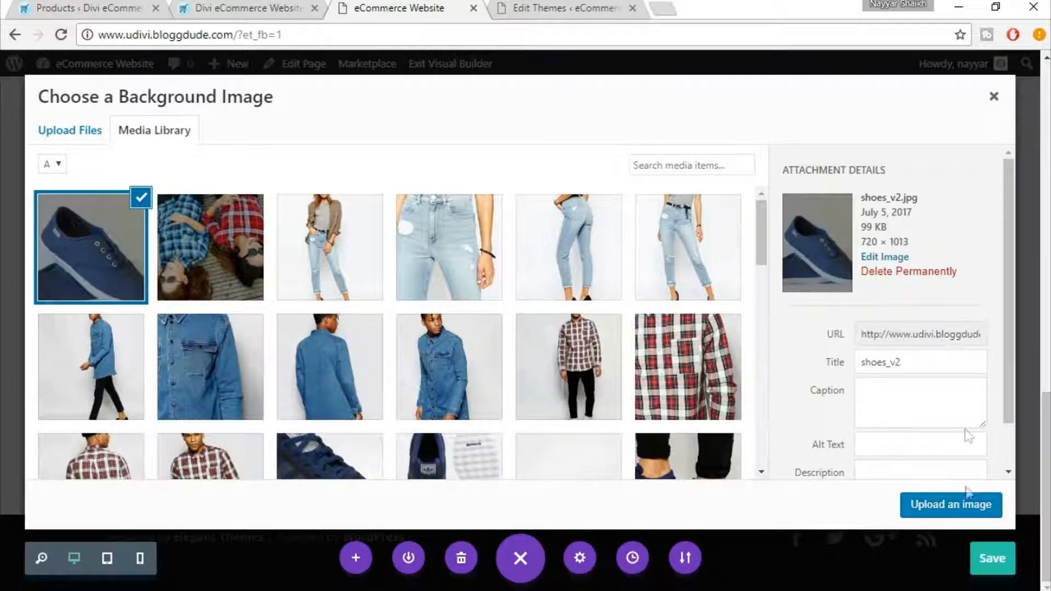
click(967, 508)
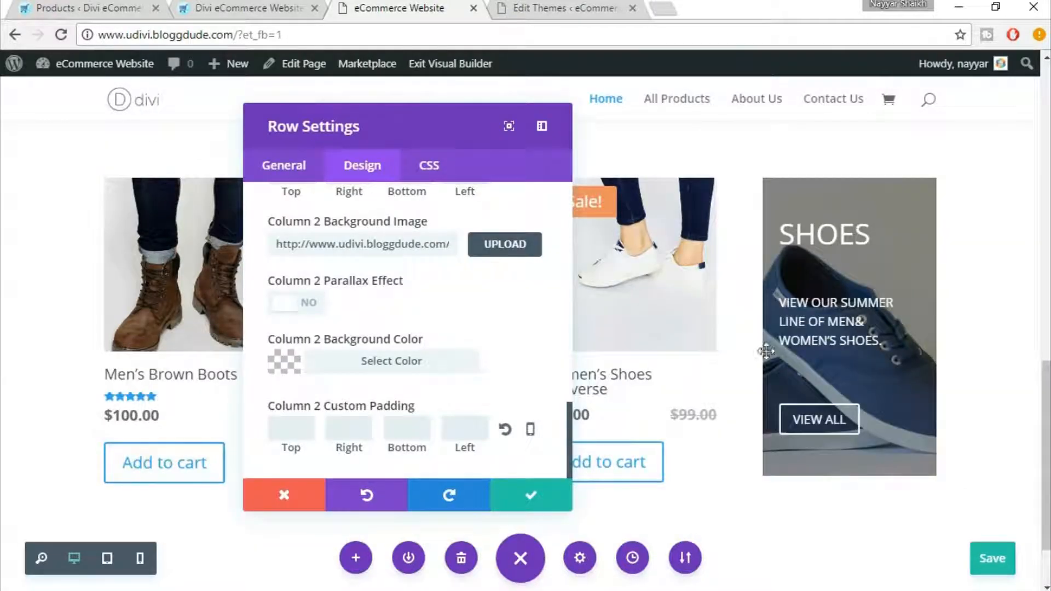
Enable a custom gutter width of 2 on the product row and save.
scroll(462, 382, up, 6)
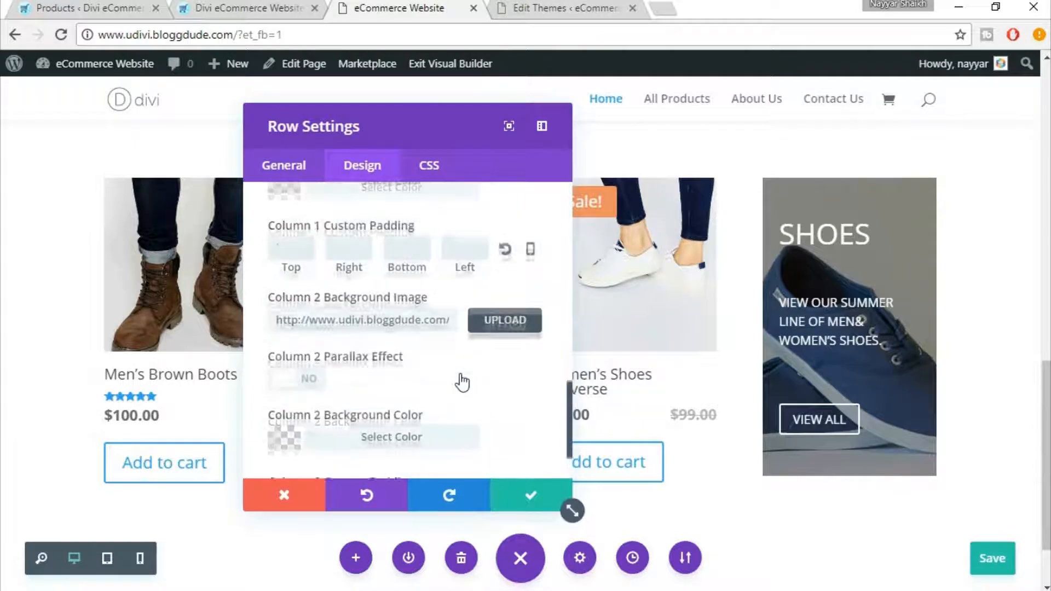
click(284, 175)
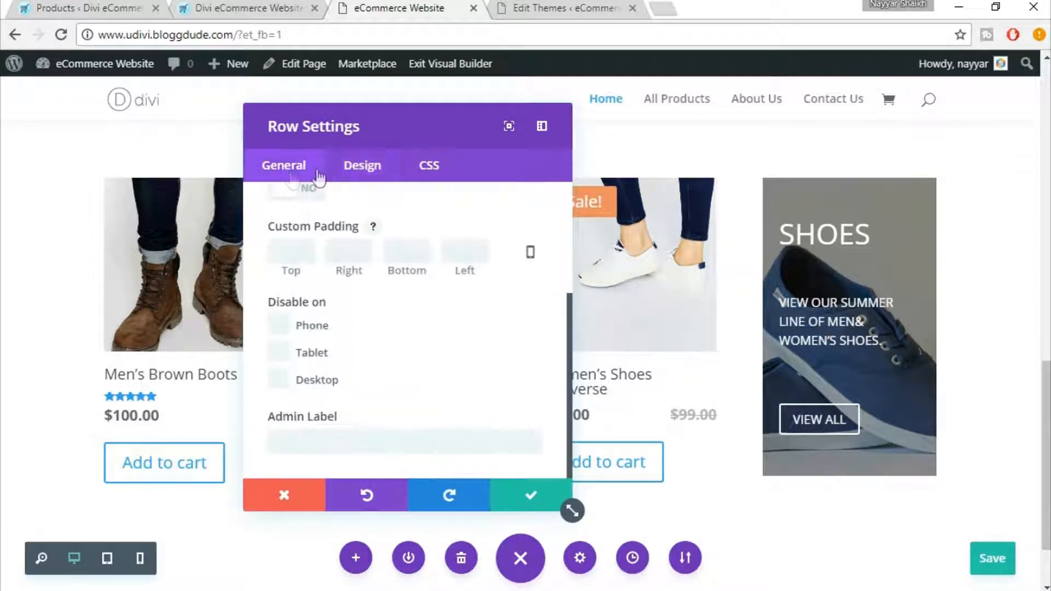
scroll(471, 331, up, 3)
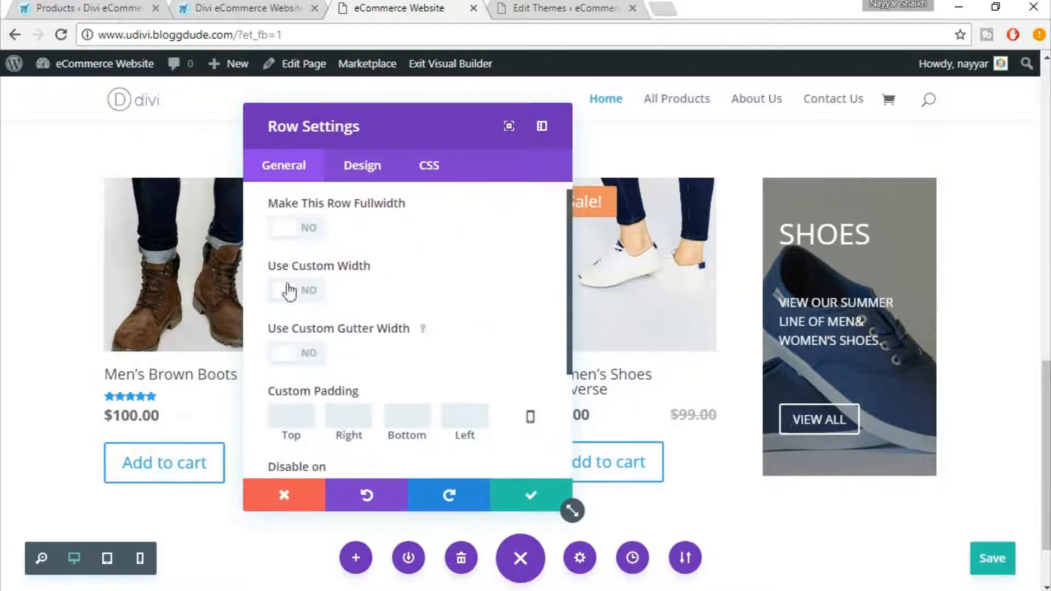
click(316, 358)
scroll(511, 320, down, 2)
drag(482, 337, 461, 337)
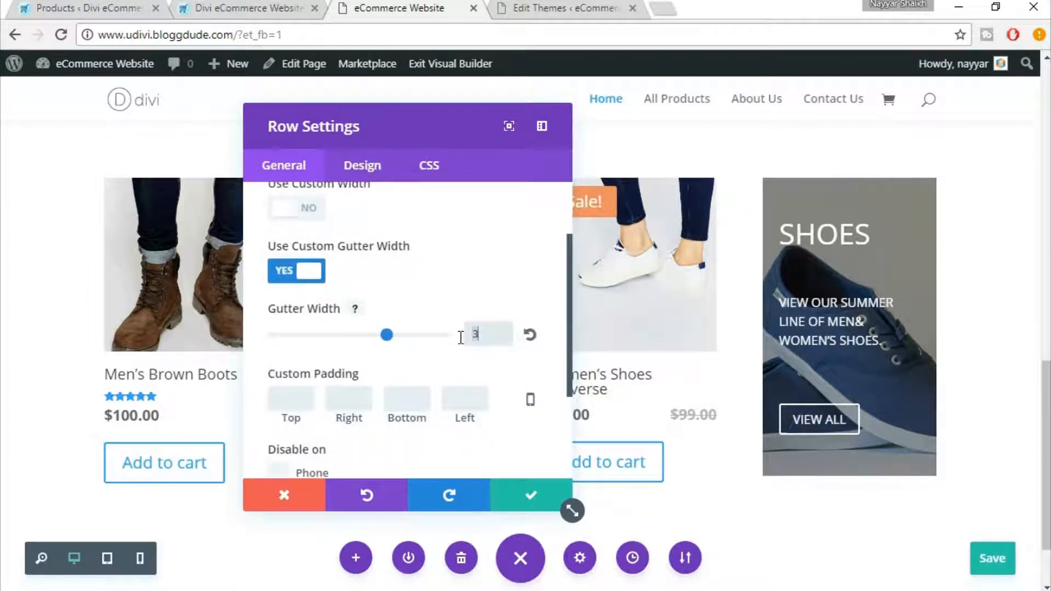
text(2)
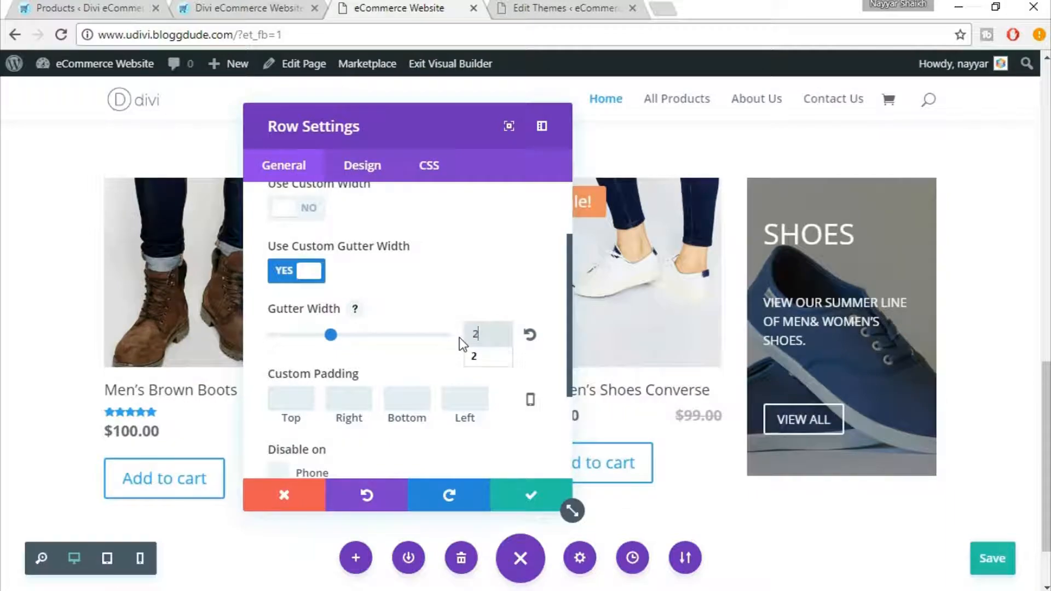
click(530, 498)
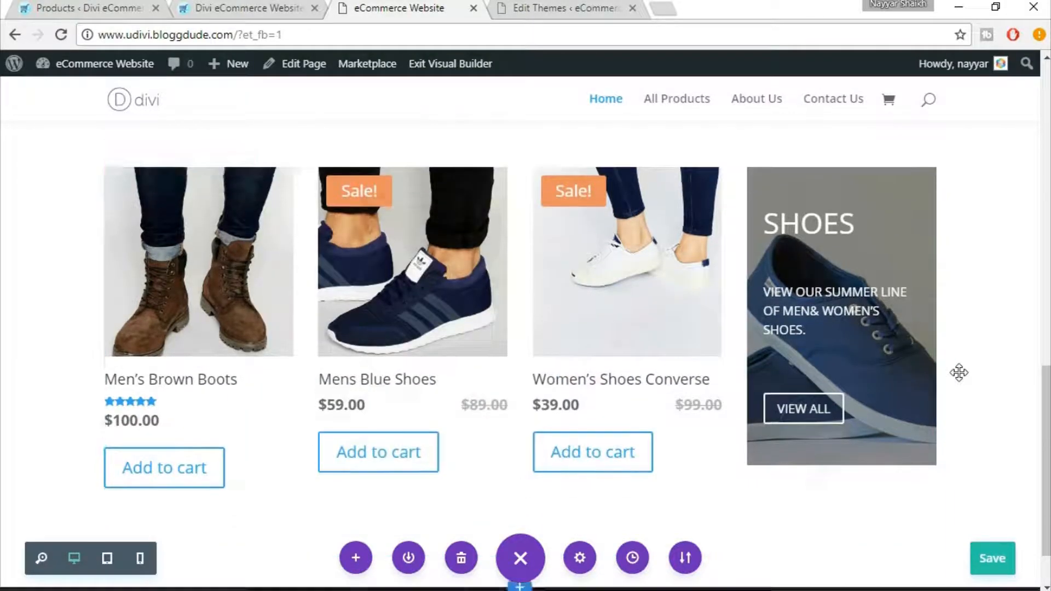
Move the duplicated Clothing product row below the Shoes row.
scroll(959, 372, down, 2)
scroll(959, 372, up, 5)
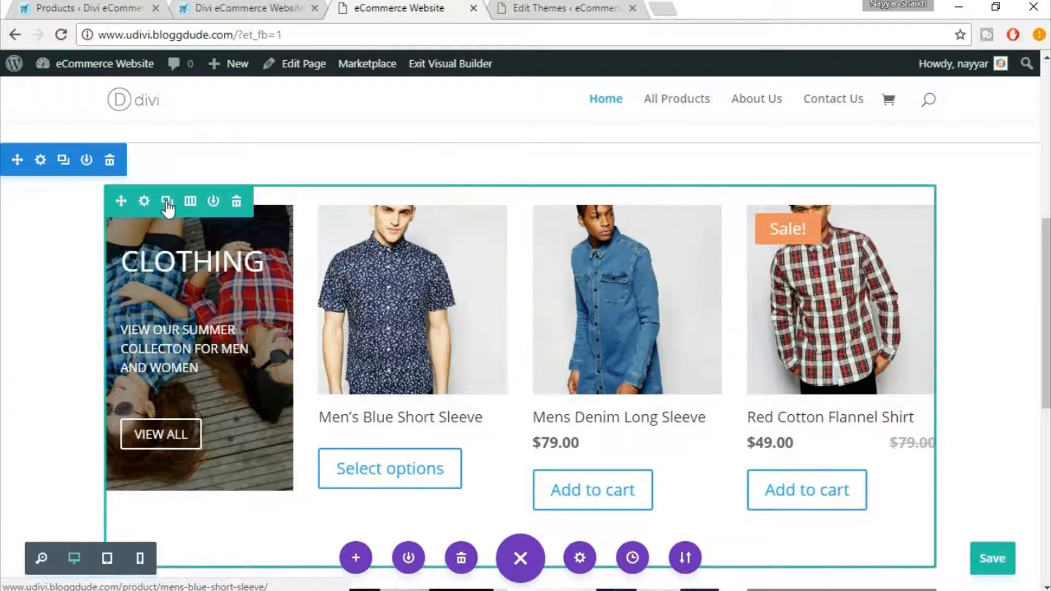
scroll(270, 247, down, 4)
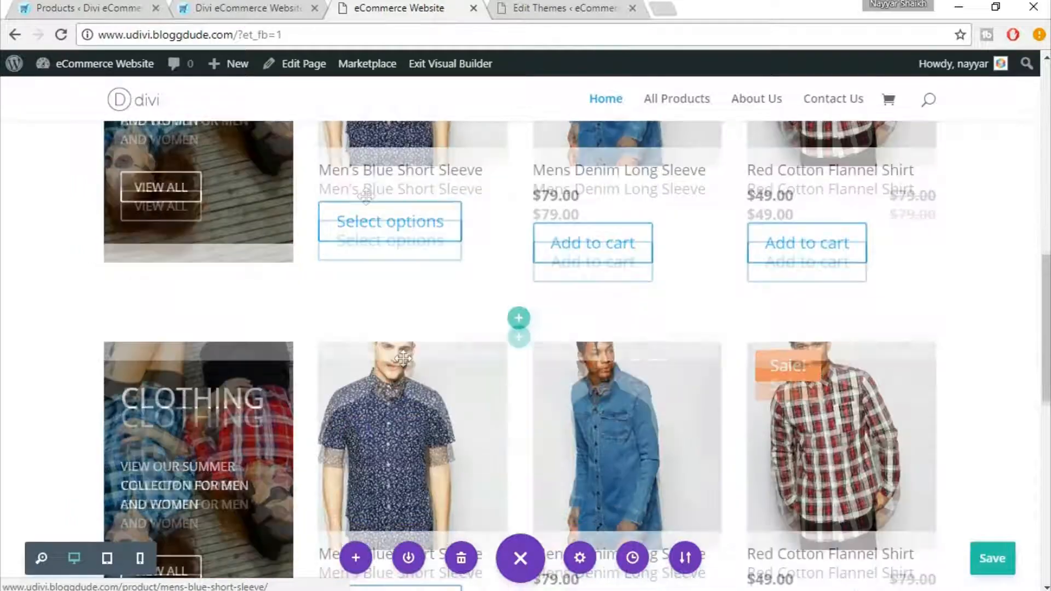
scroll(429, 237, up, 4)
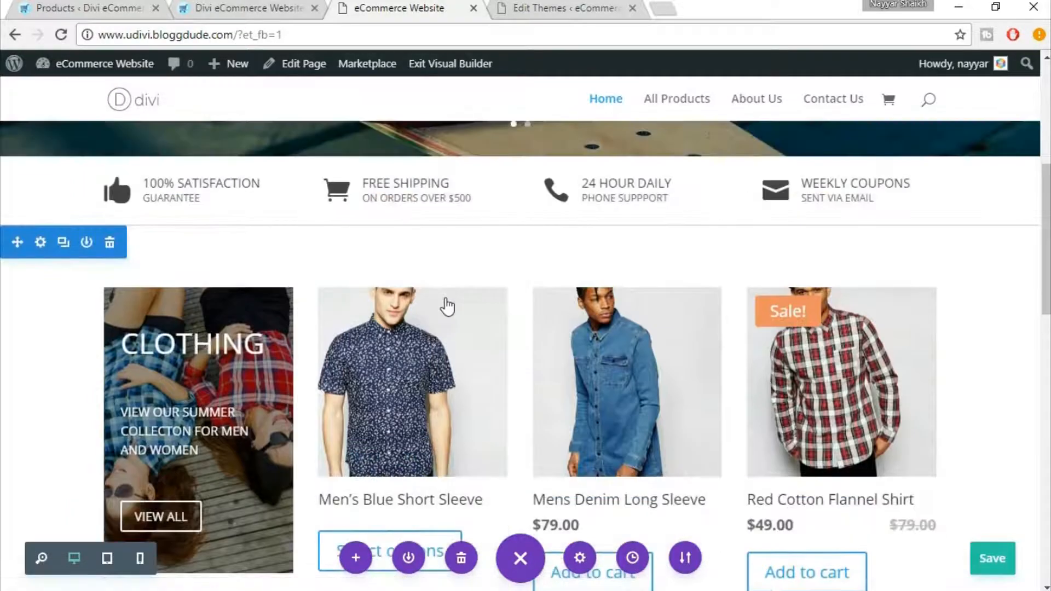
scroll(446, 305, down, 5)
scroll(445, 297, down, 2)
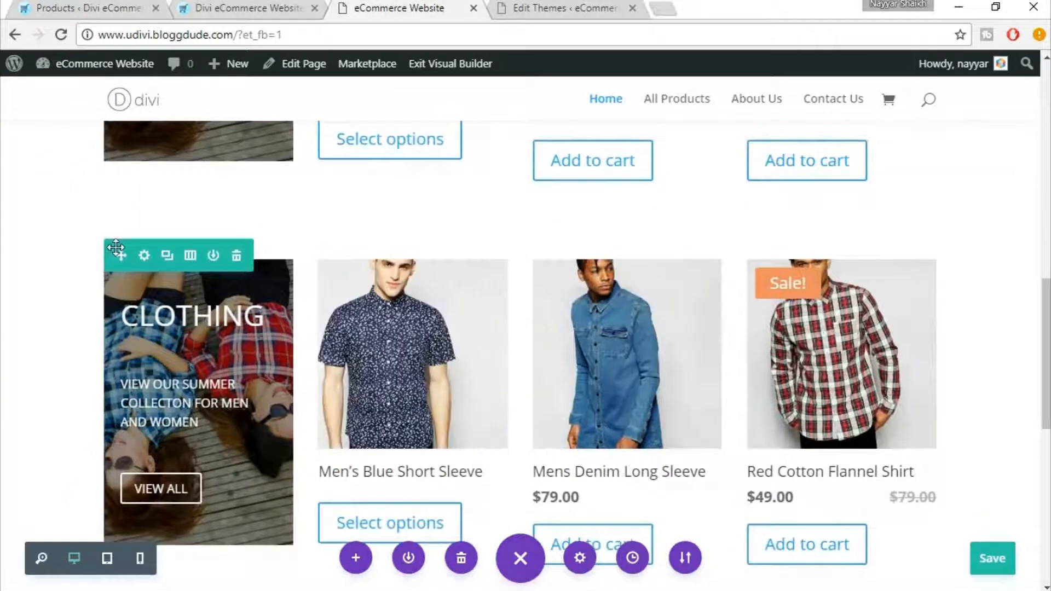
drag(103, 421, 116, 461)
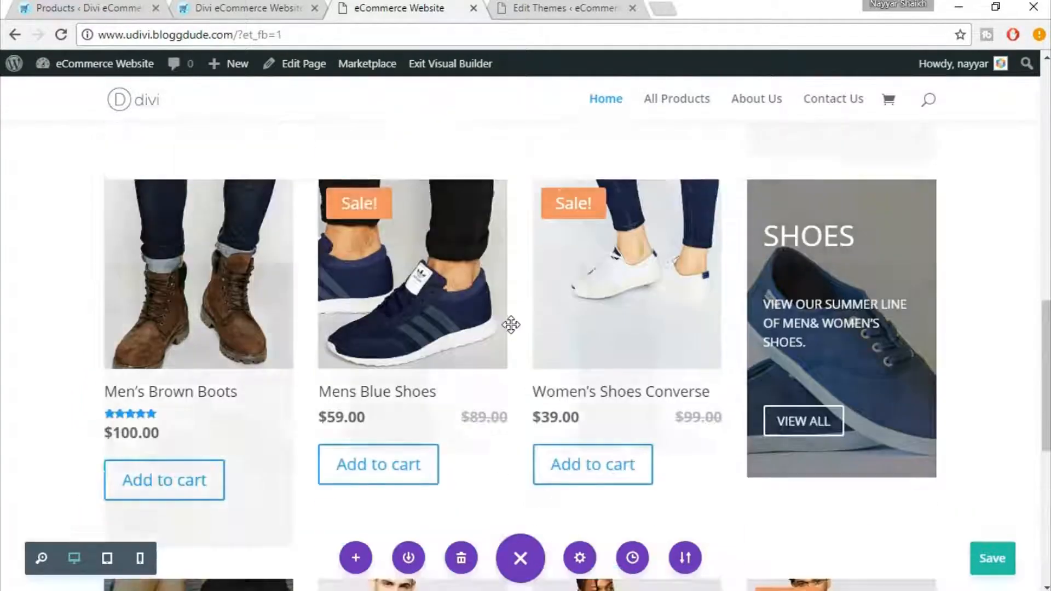
Bring up the eDivi demo site's ACCESSORIES row for reference.
scroll(511, 325, down, 8)
scroll(511, 325, up, 1)
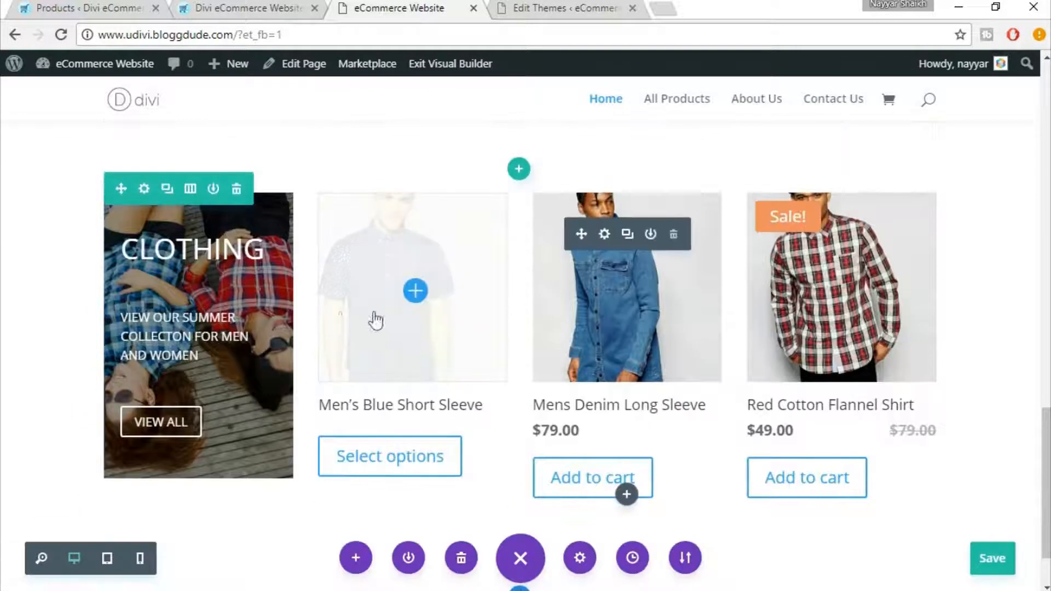
click(272, 7)
scroll(659, 361, down, 6)
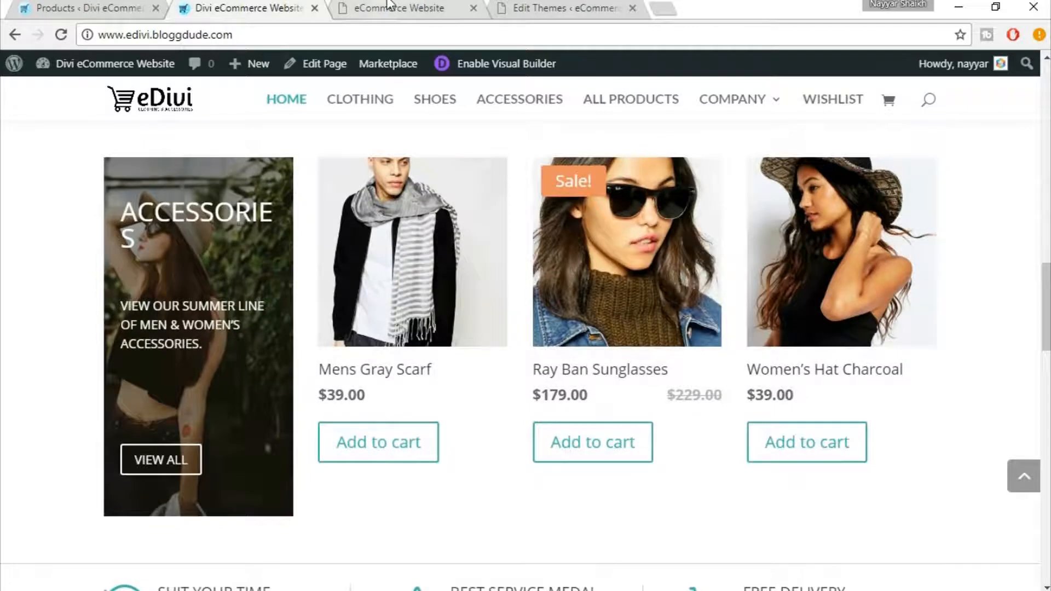
Change the copied banner's title from CLOTHING to ACCESSORIES.
click(390, 6)
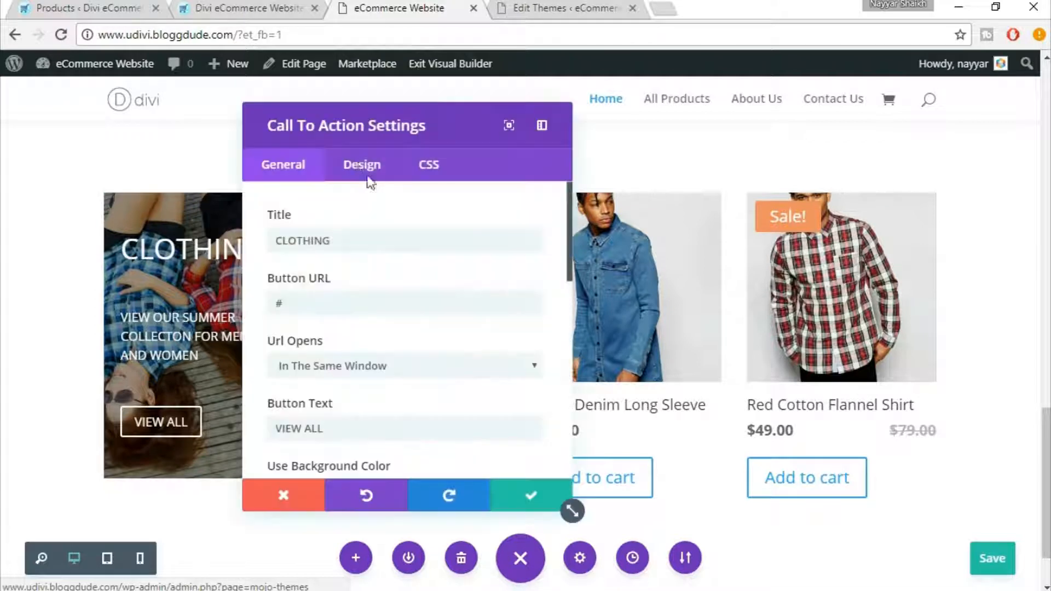
double_click(360, 234)
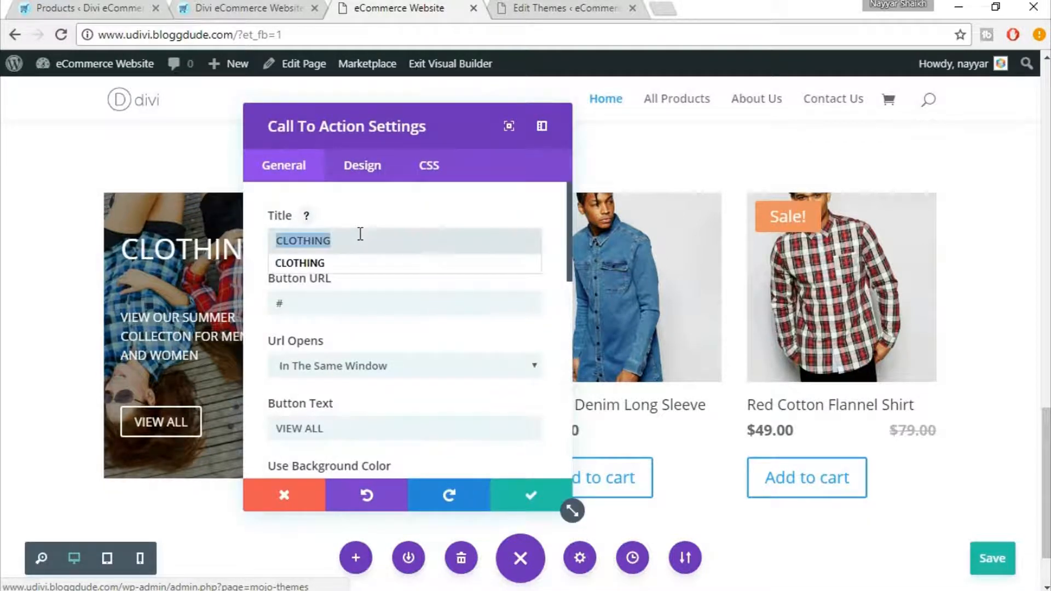
text(A)
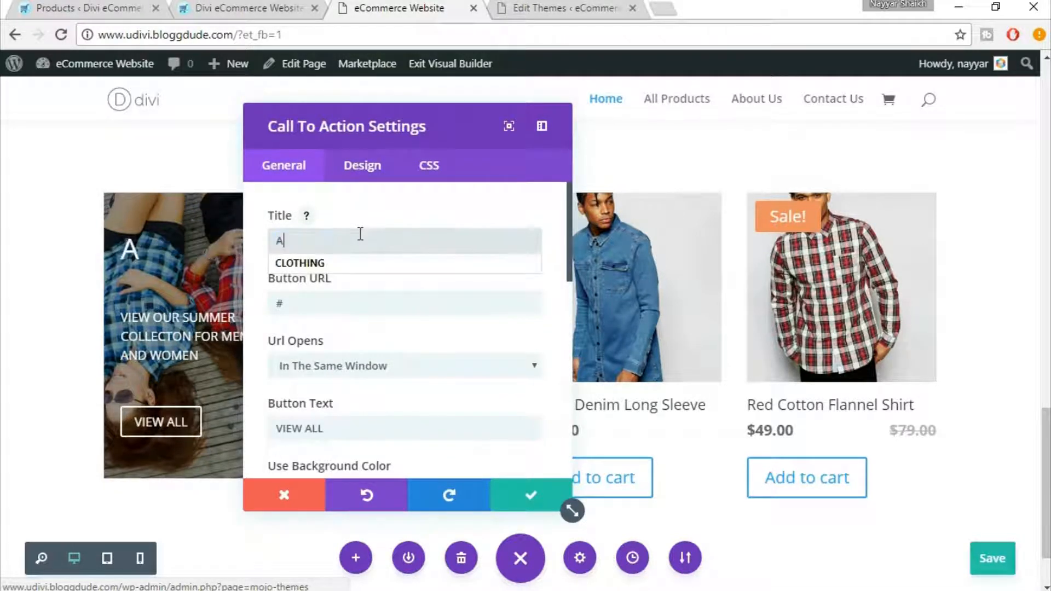
text(CCE)
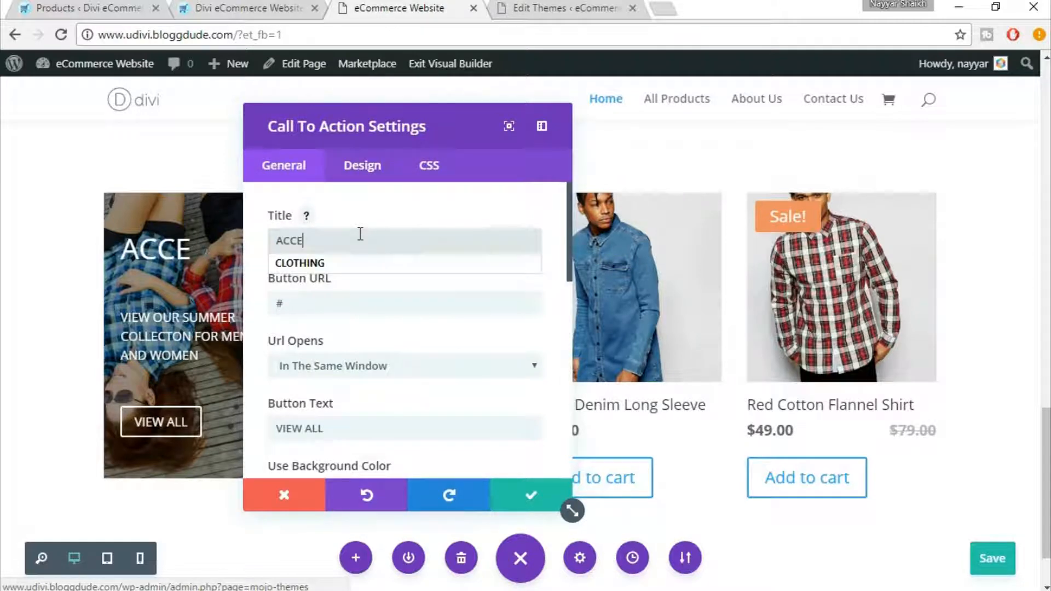
text(SSORIES)
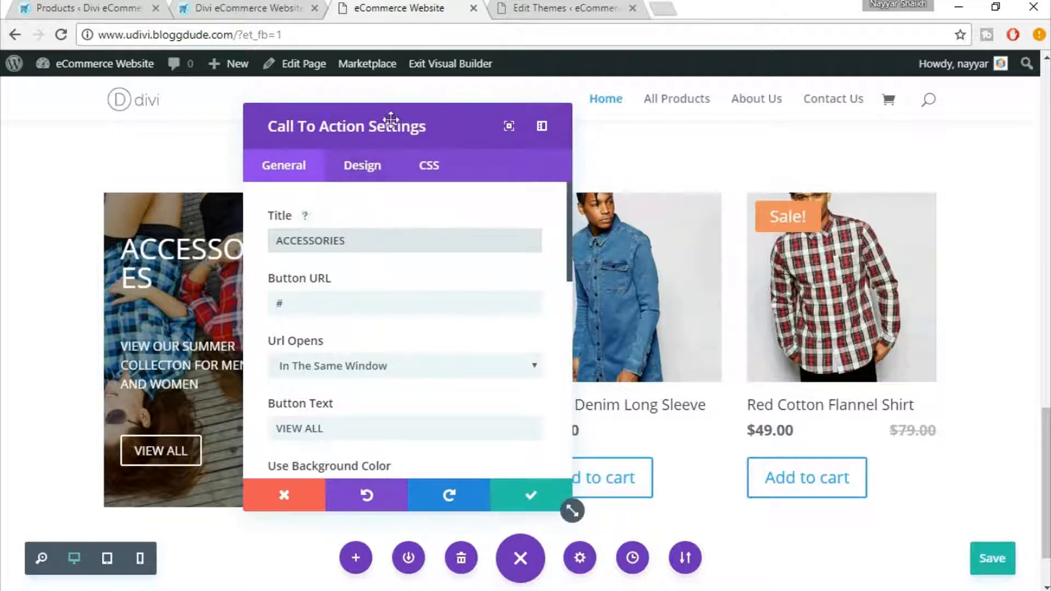
Set the banner's header font size to 30px and save the settings.
drag(536, 139, 708, 152)
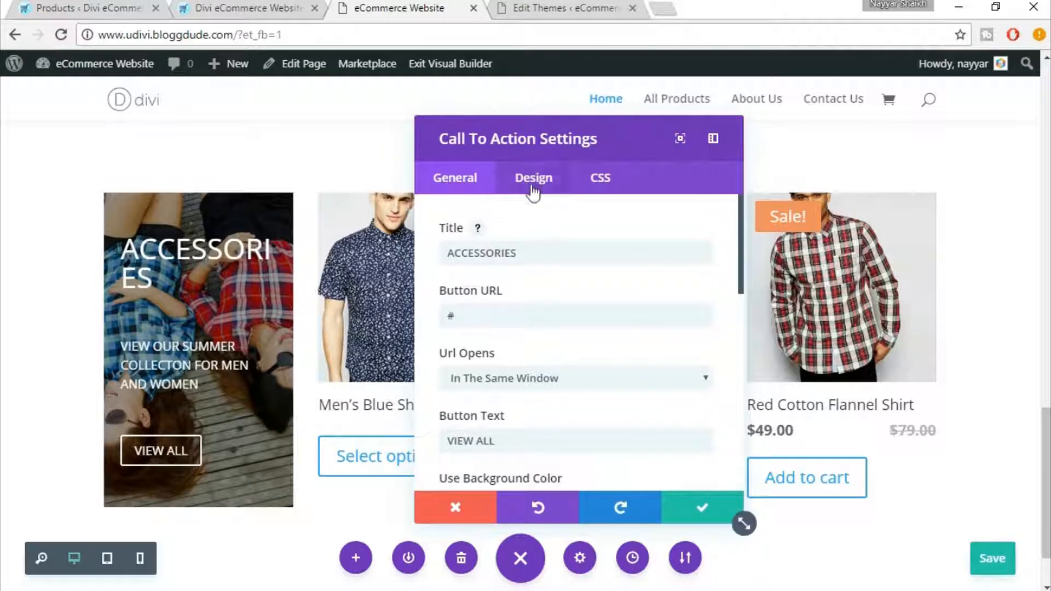
click(536, 189)
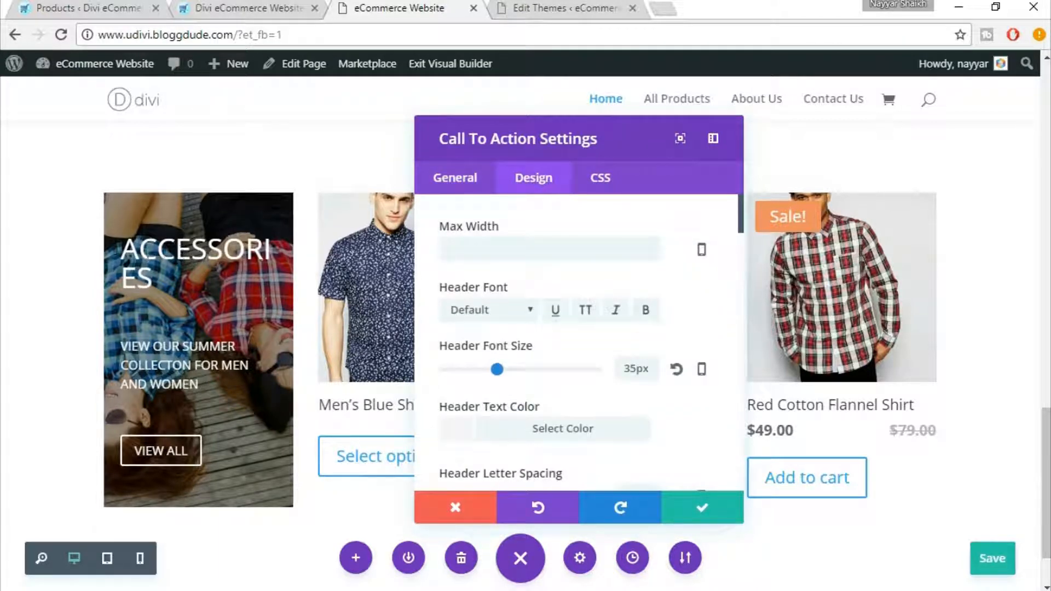
double_click(627, 364)
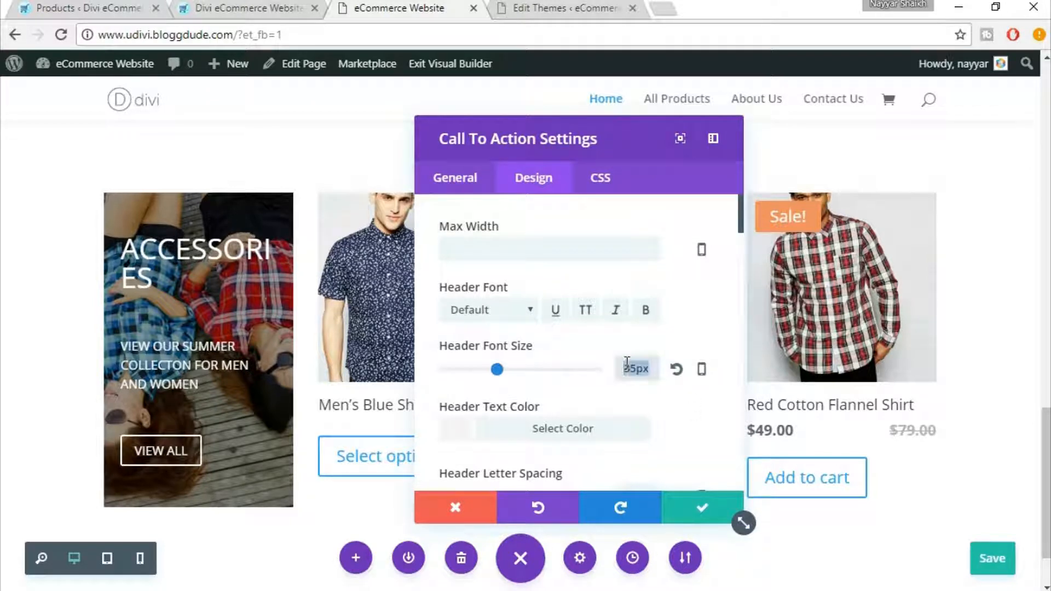
text(30px)
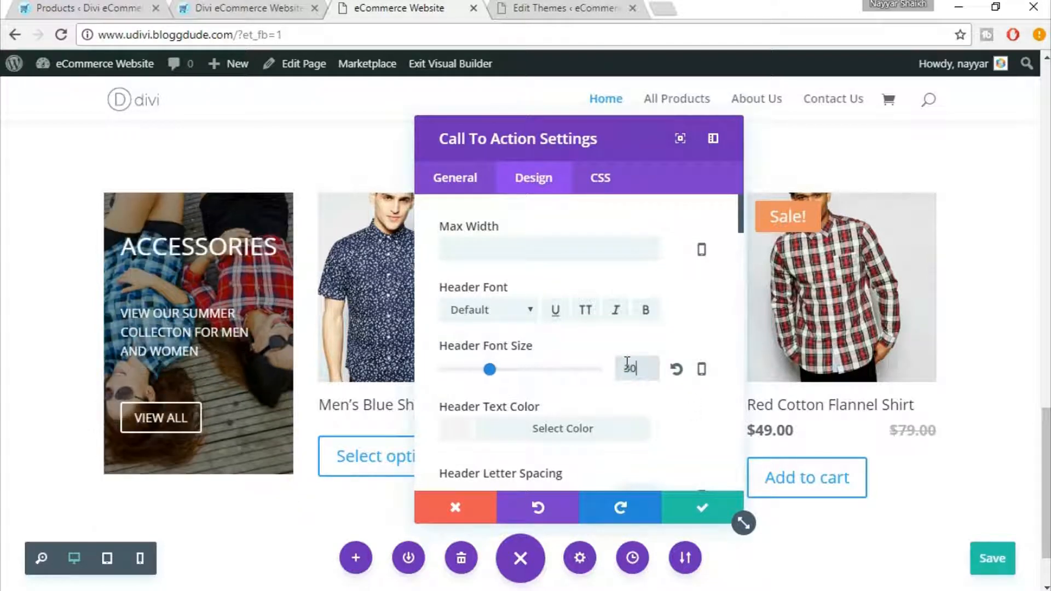
click(703, 509)
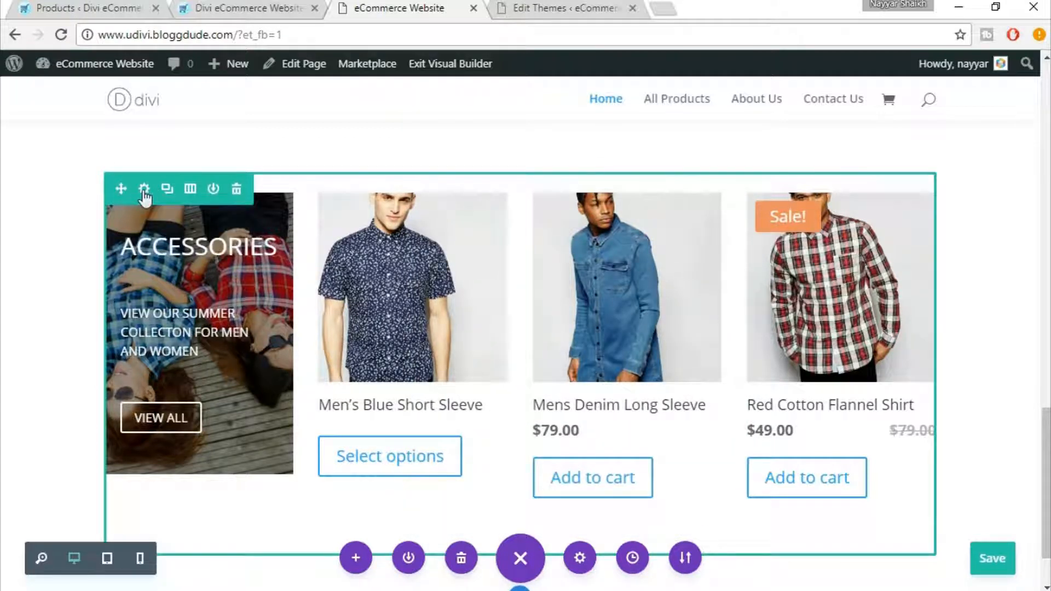
Open the copied row's Design settings at the column background options.
click(144, 190)
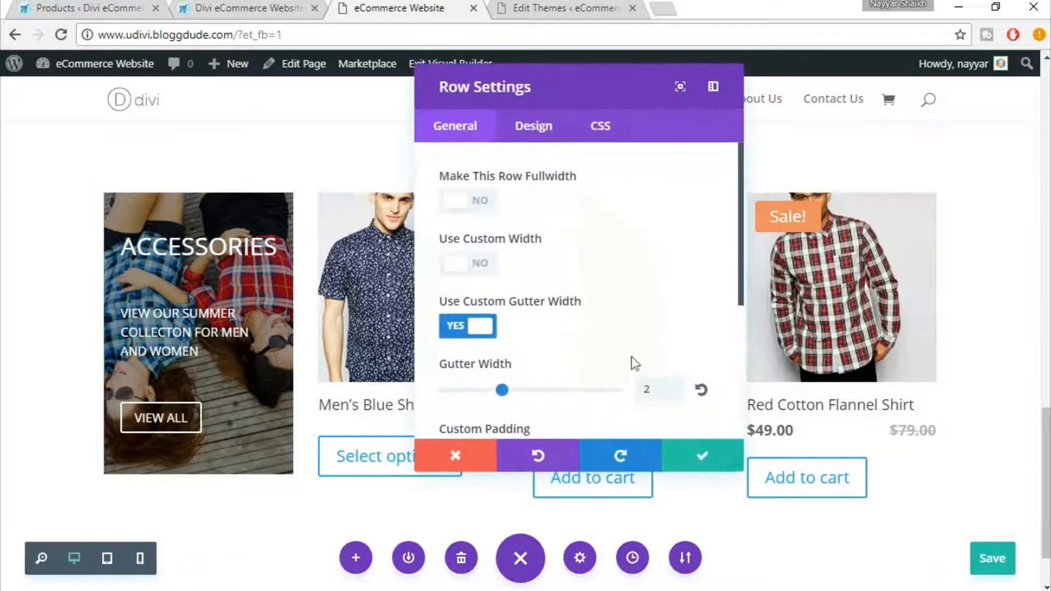
scroll(694, 289, down, 3)
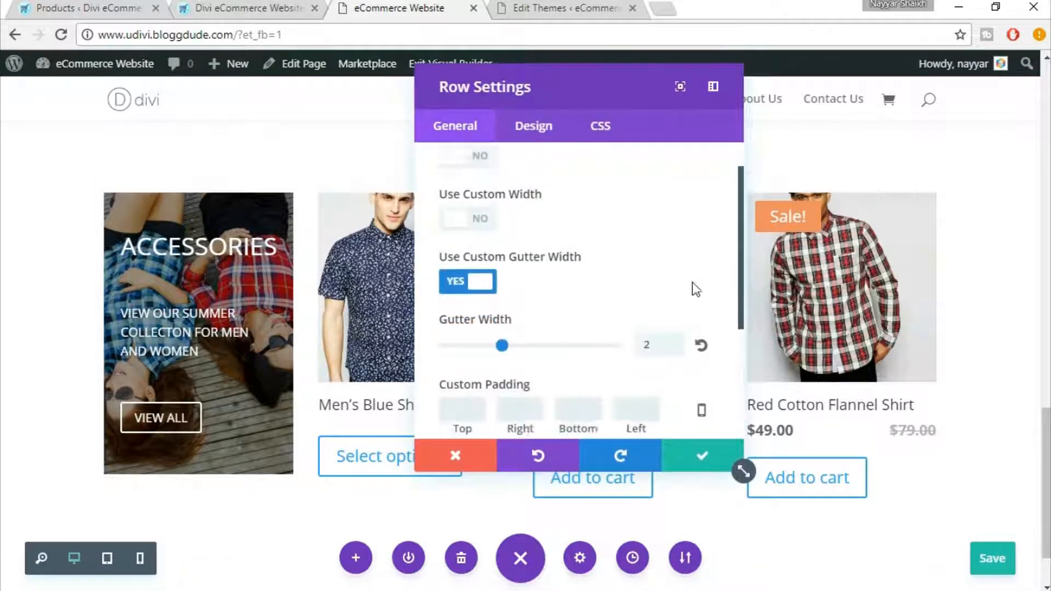
click(533, 127)
scroll(711, 265, down, 5)
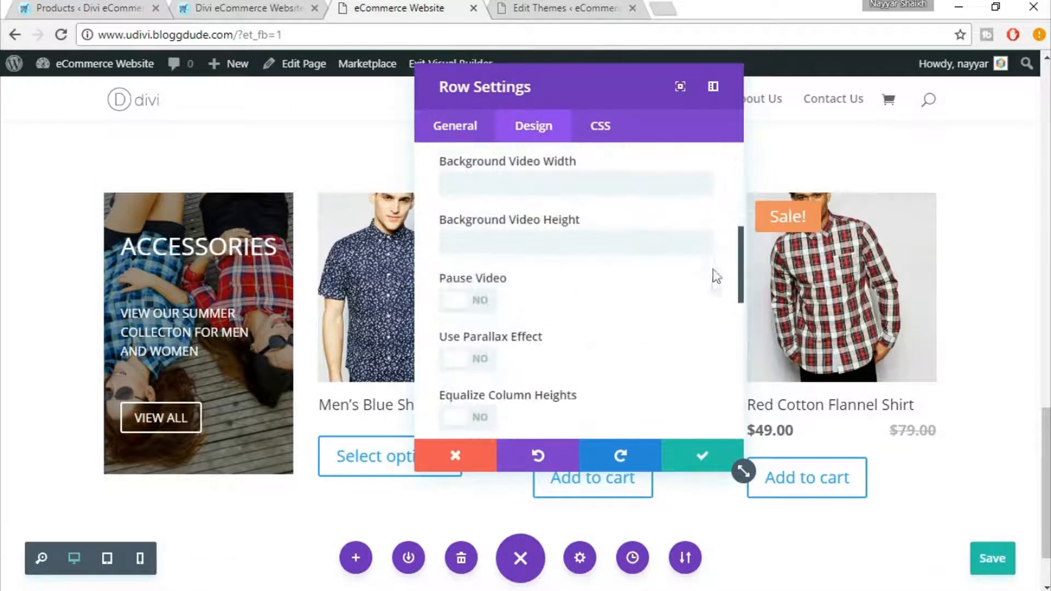
scroll(713, 285, down, 5)
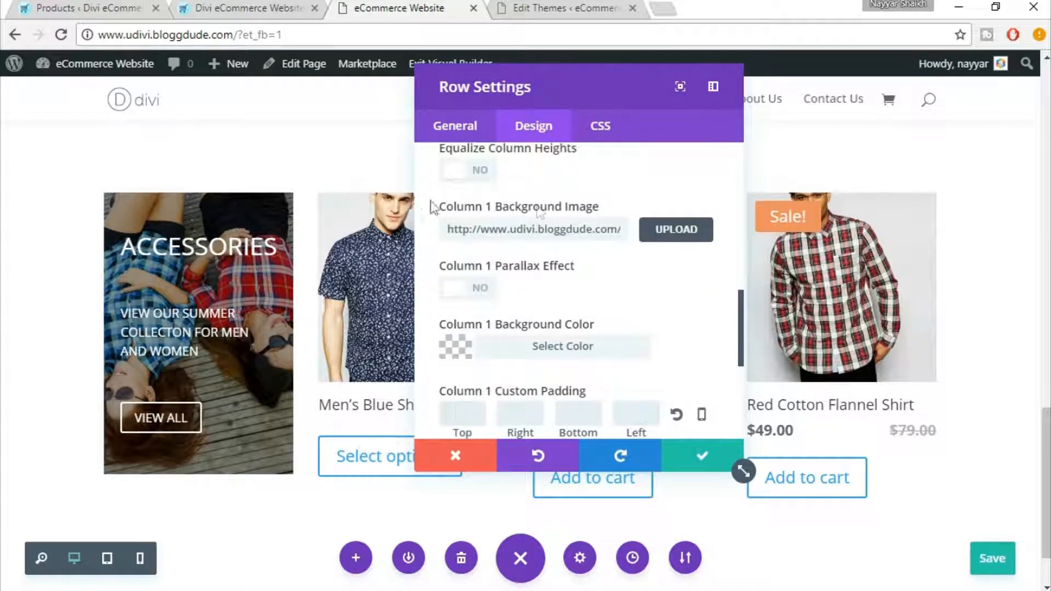
Upload the clothing-5 image through the column 1 background image picker.
click(656, 236)
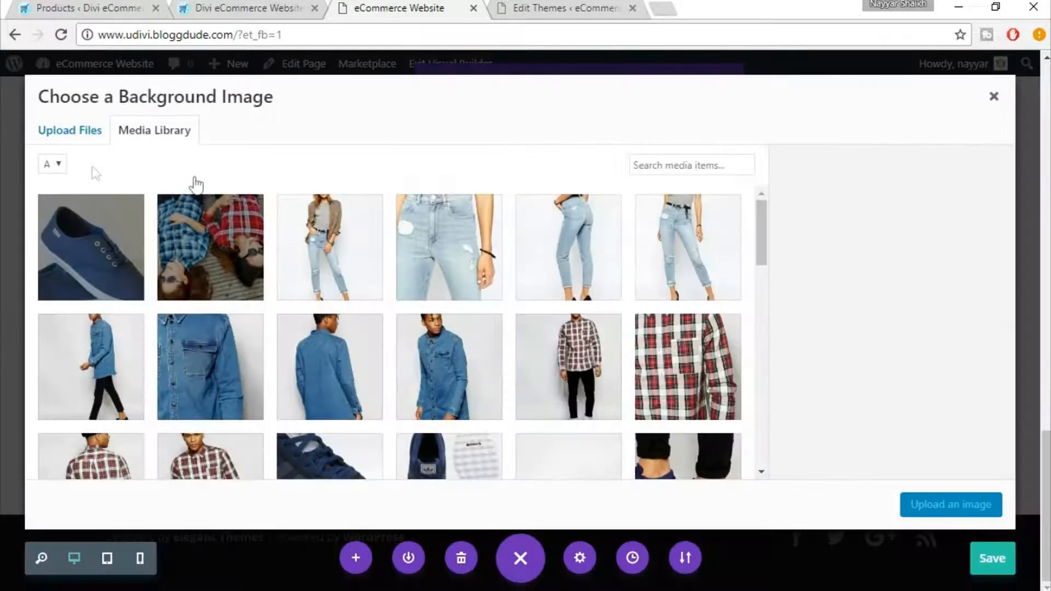
click(64, 131)
click(535, 346)
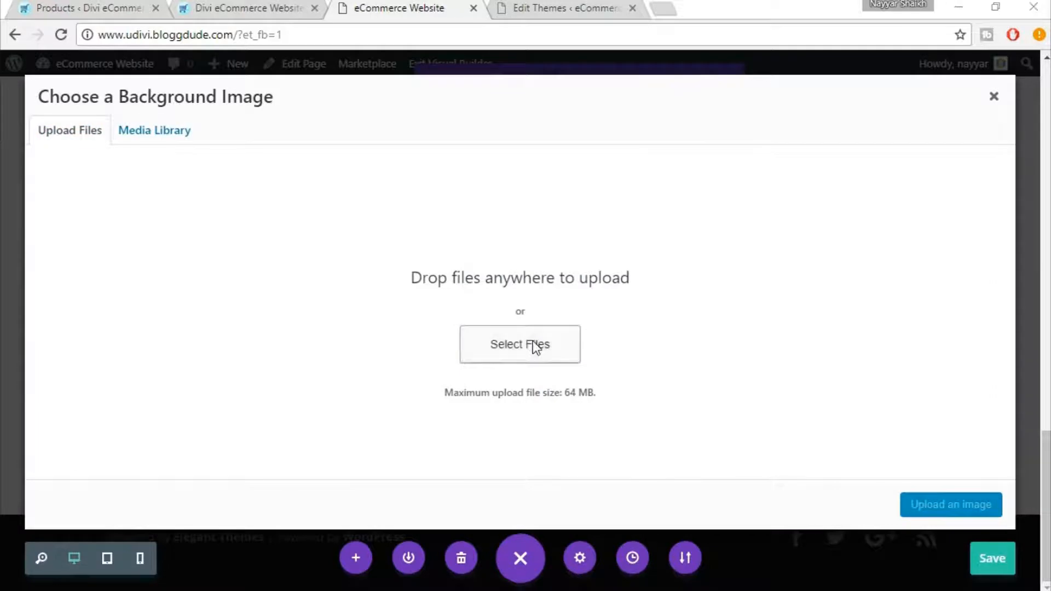
click(261, 130)
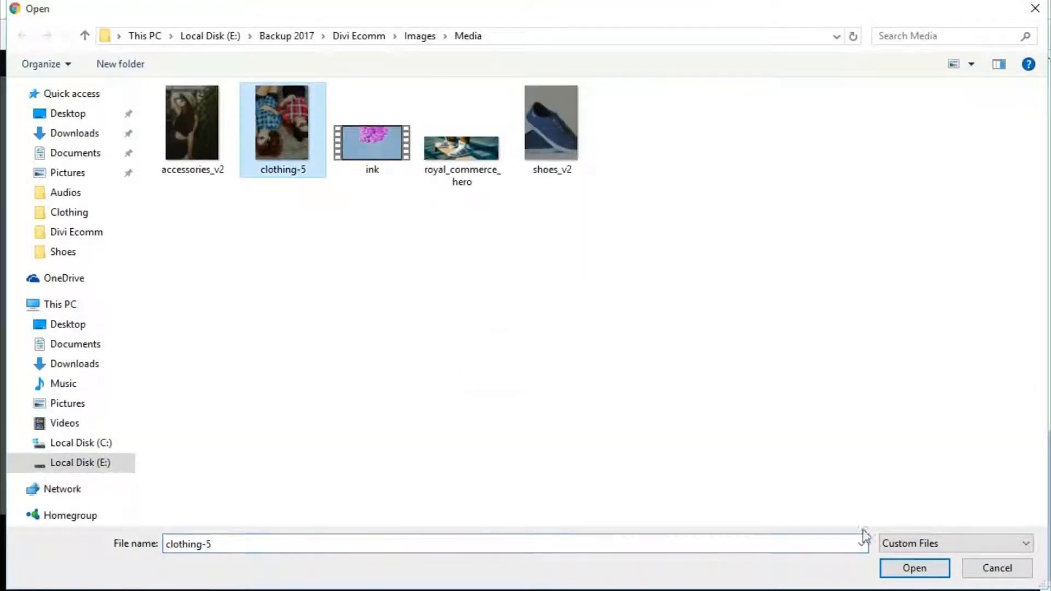
click(912, 569)
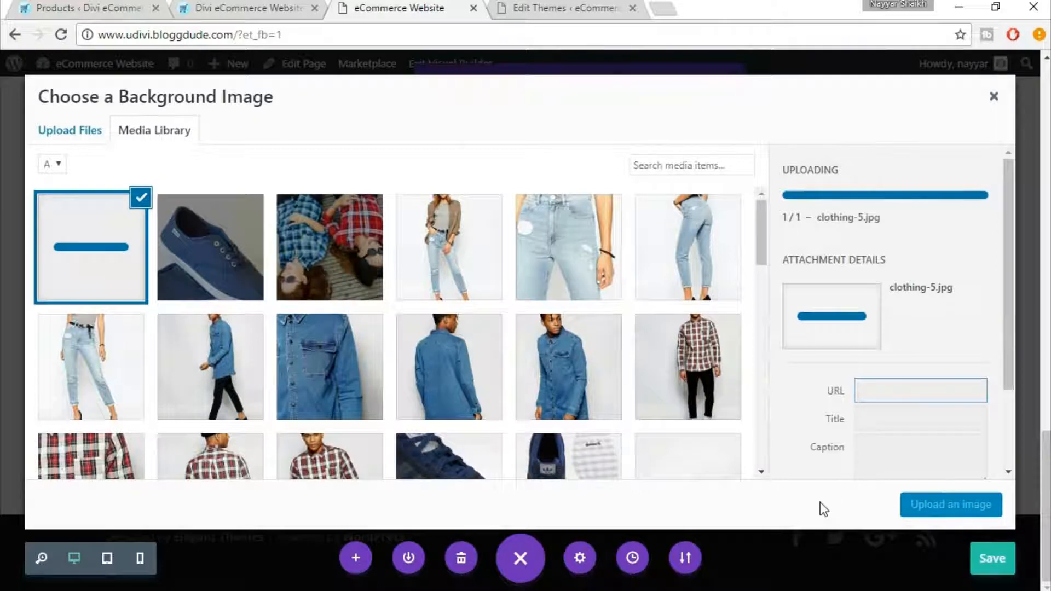
Upload accessories_v2.jpg instead and set it as column 1's background image.
click(295, 5)
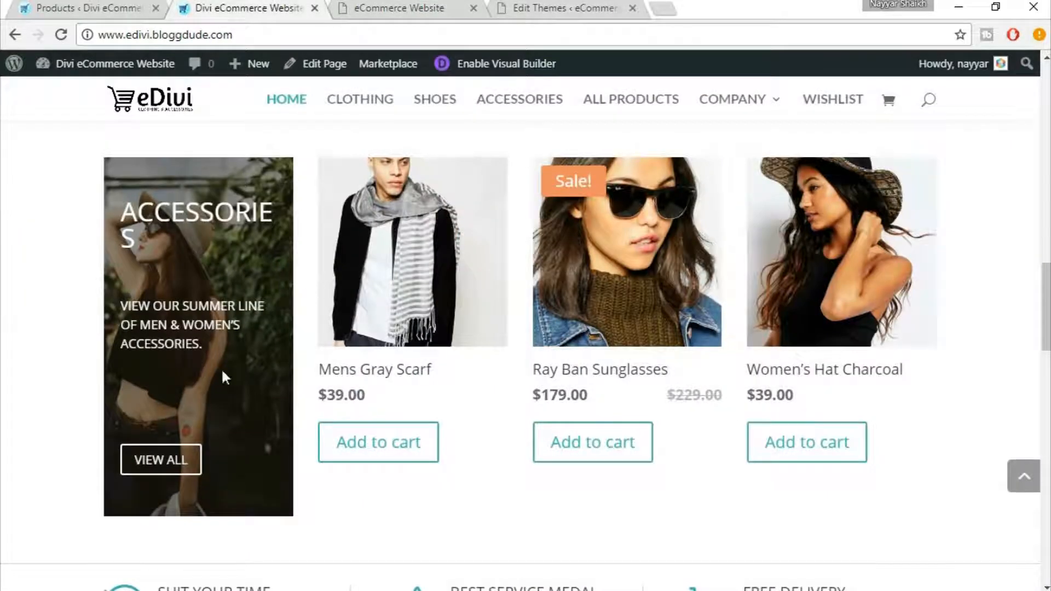
click(355, 6)
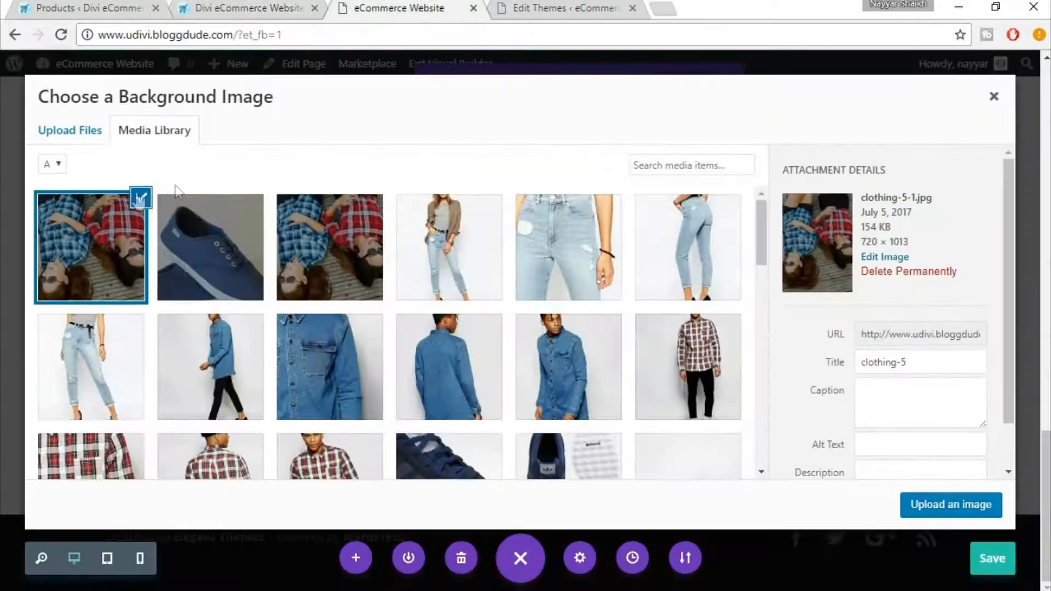
click(57, 133)
click(523, 343)
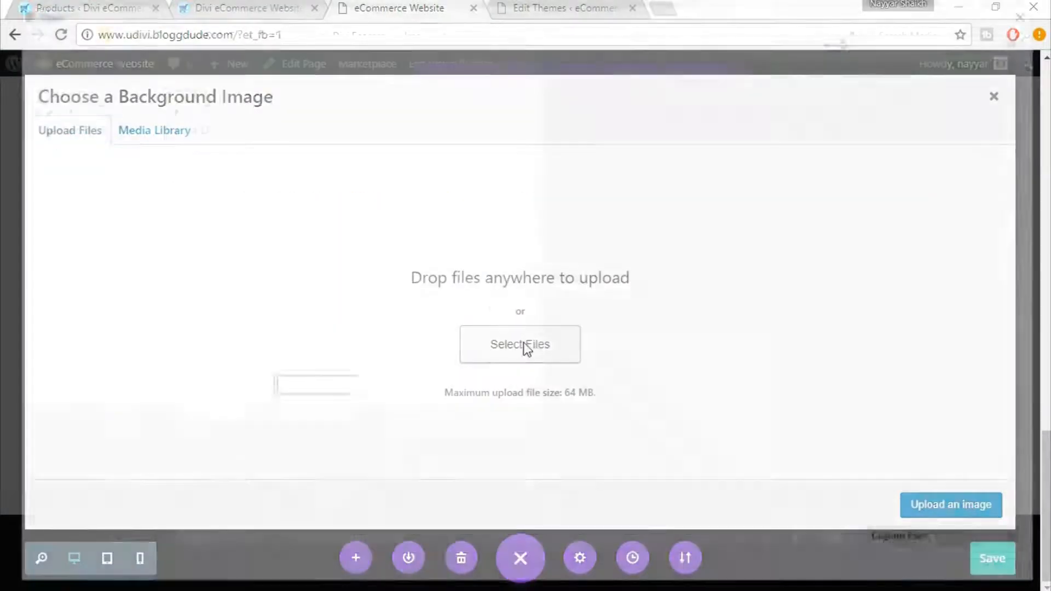
click(207, 130)
click(910, 569)
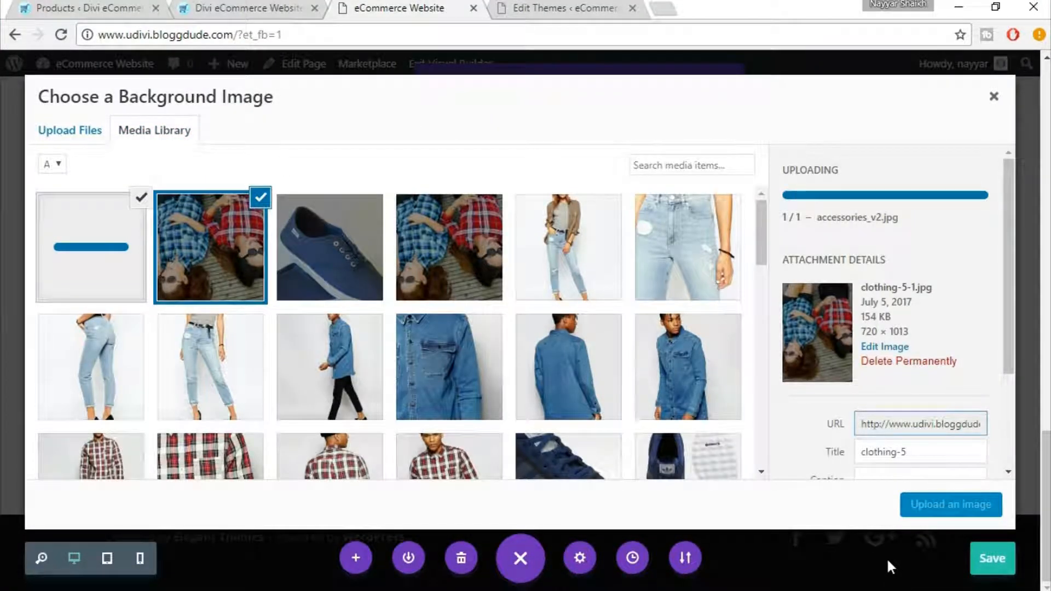
click(930, 507)
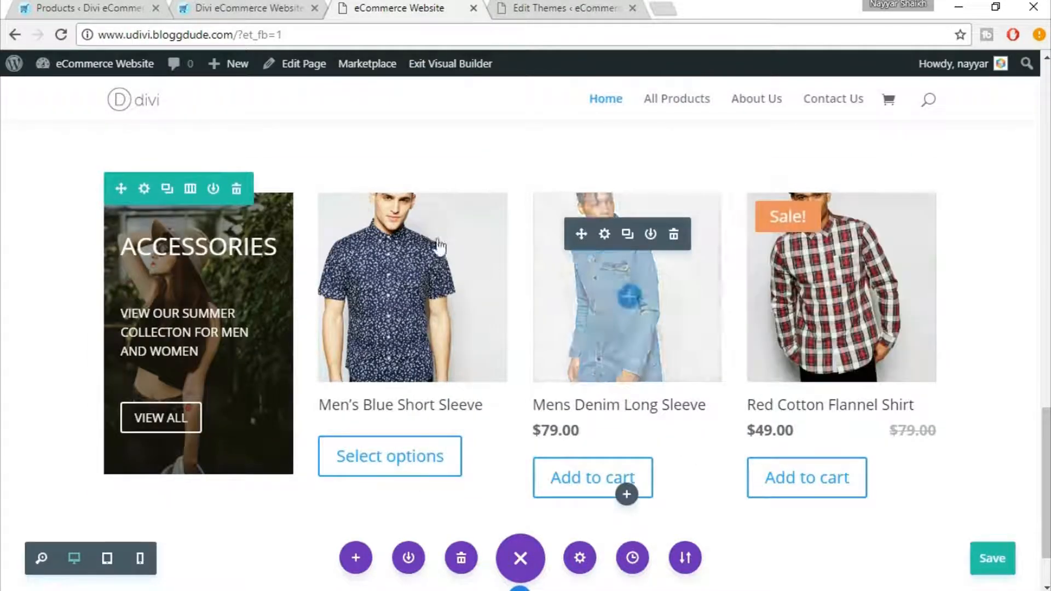
Change the Shop module's included category from Clothing to Accessories and save.
click(605, 236)
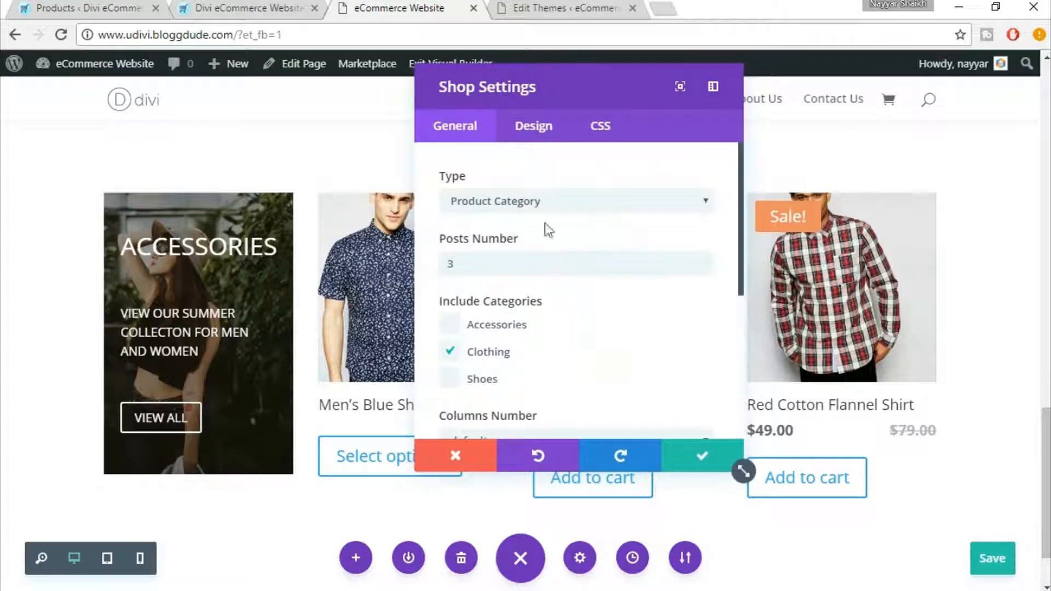
scroll(525, 320, down, 3)
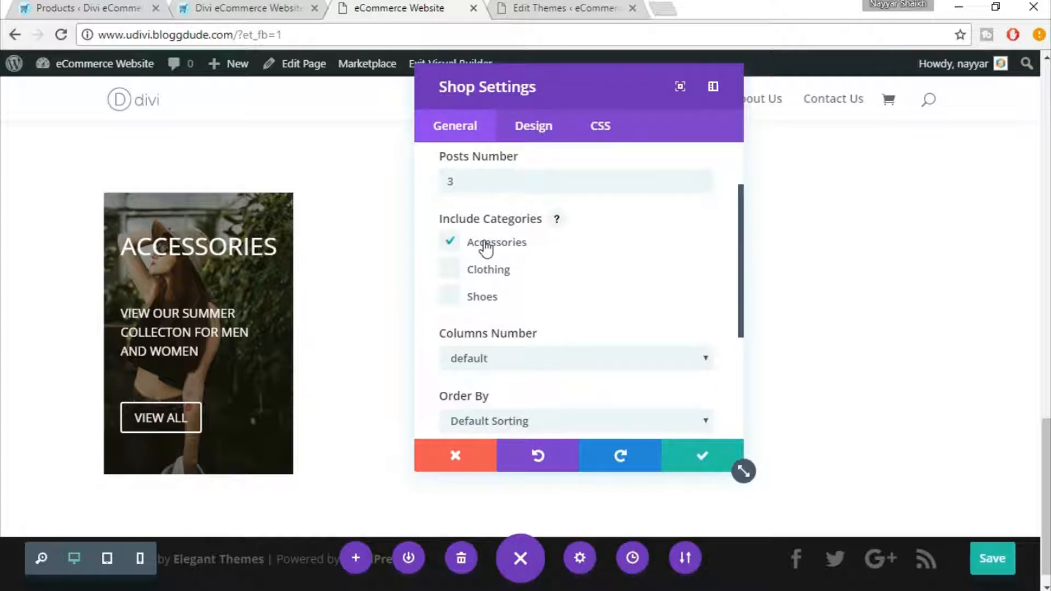
click(694, 455)
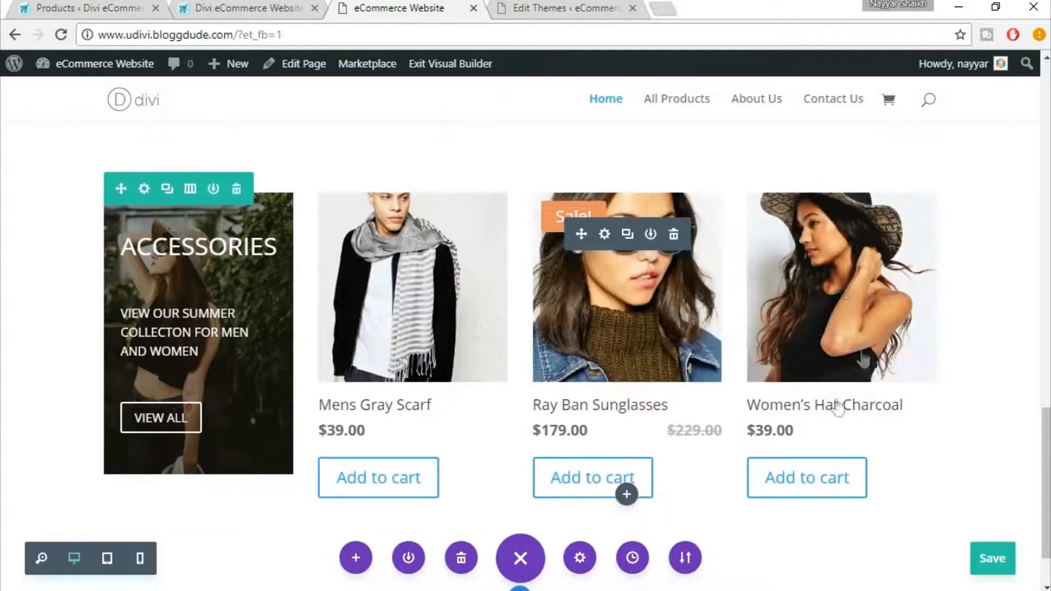
Review the ACCESSORIES row showing Mens Gray Scarf, Ray Ban Sunglasses and Women's Hat Charcoal.
scroll(1020, 374, up, 15)
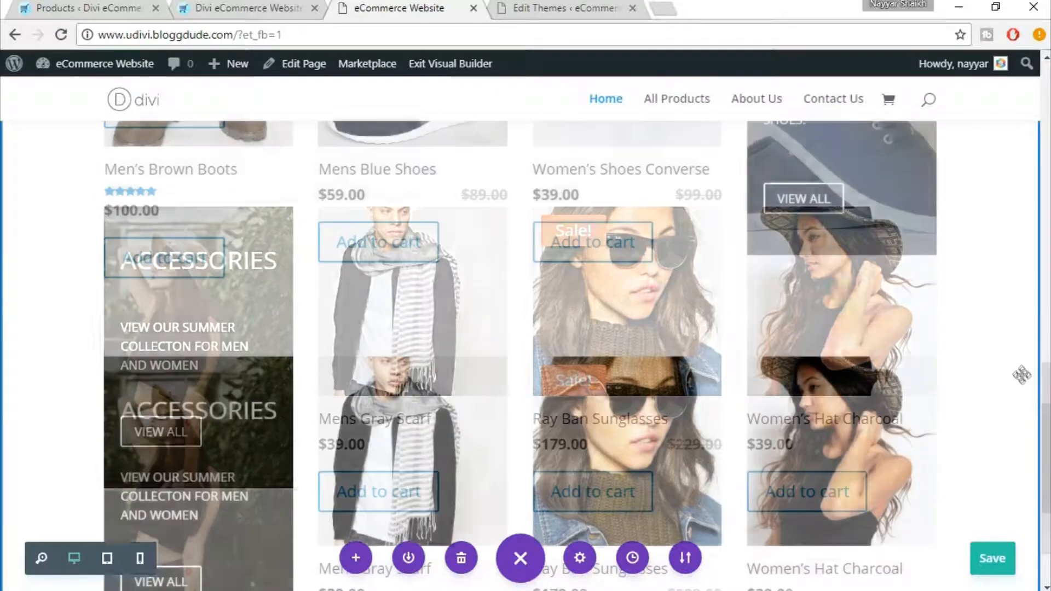
scroll(1022, 381, up, 3)
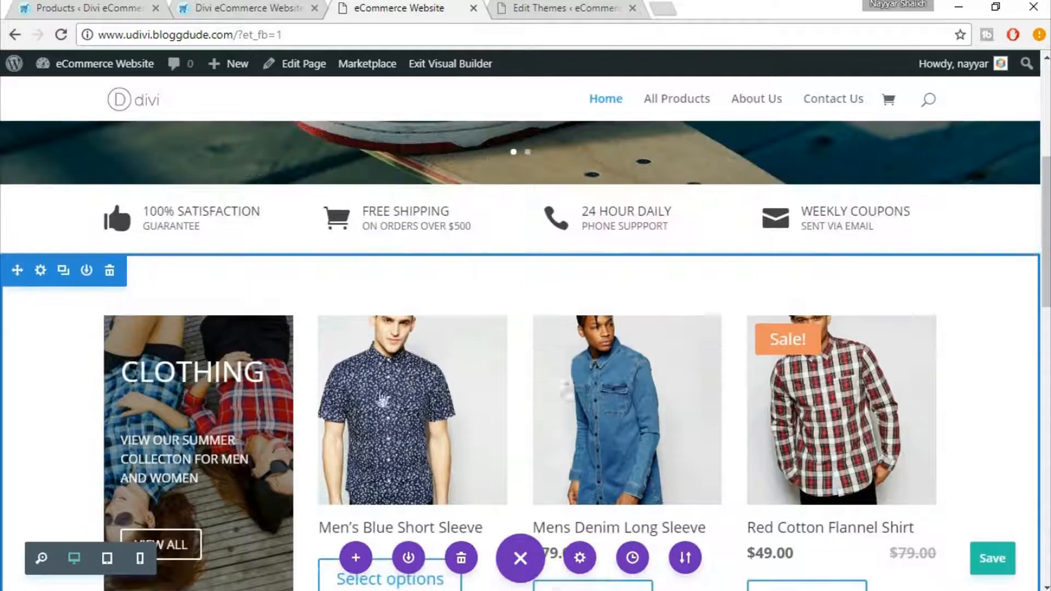
scroll(520, 356, down, 16)
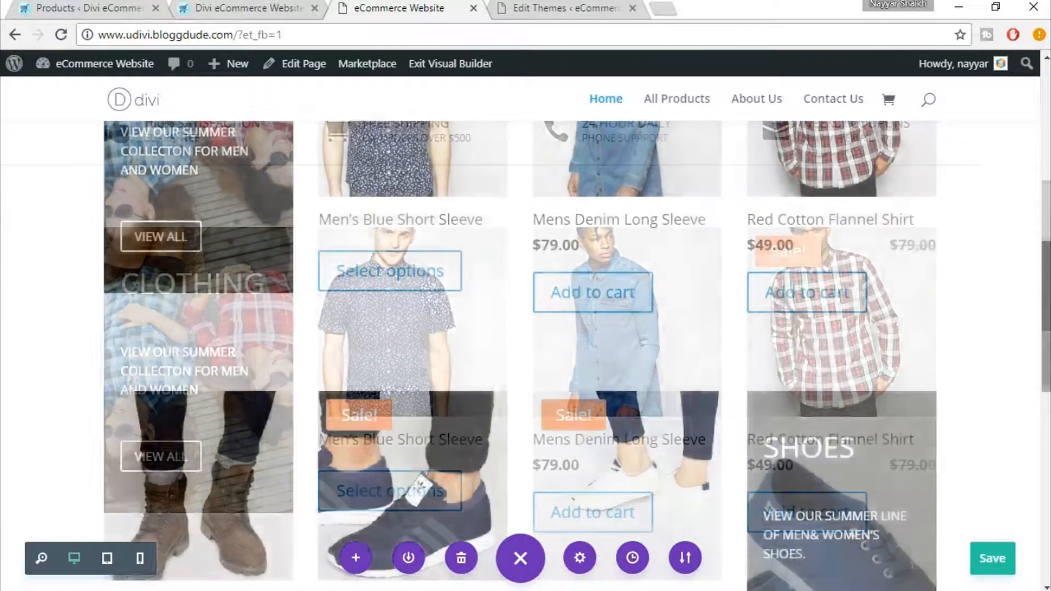
scroll(520, 356, up, 15)
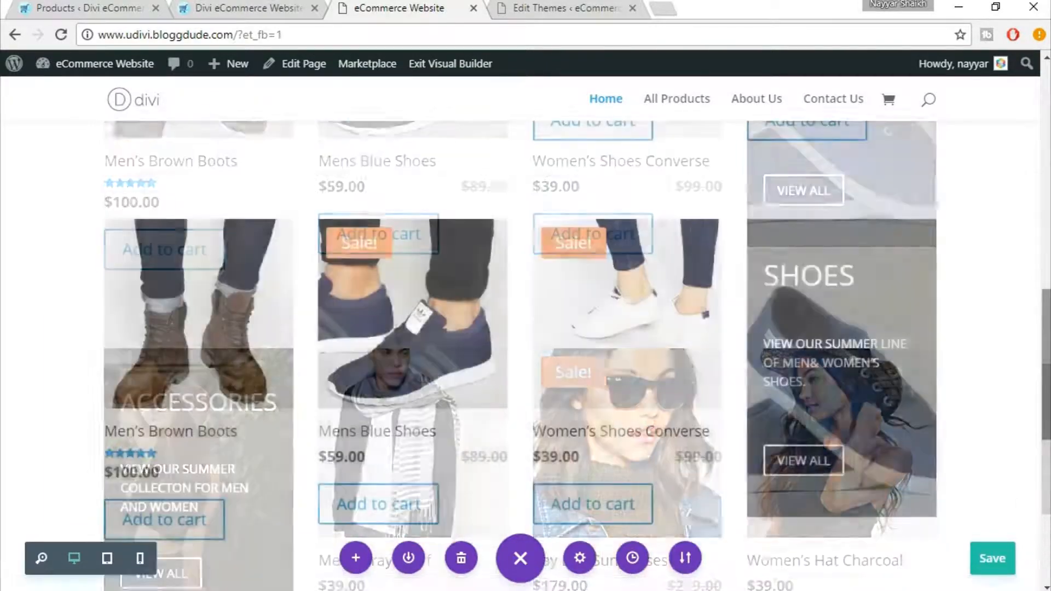
scroll(520, 355, down, 4)
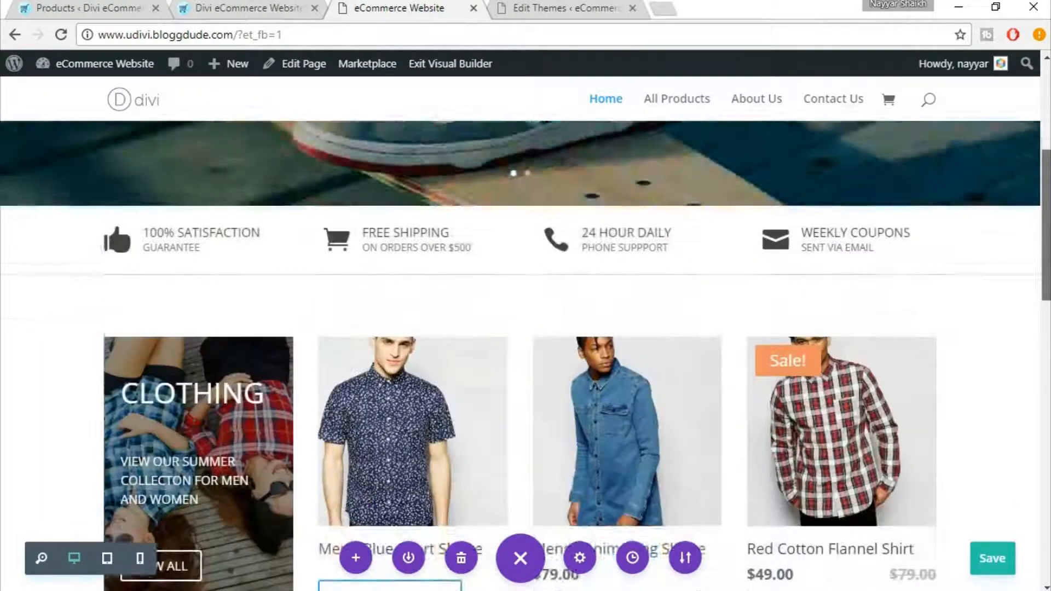
scroll(443, 273, down, 6)
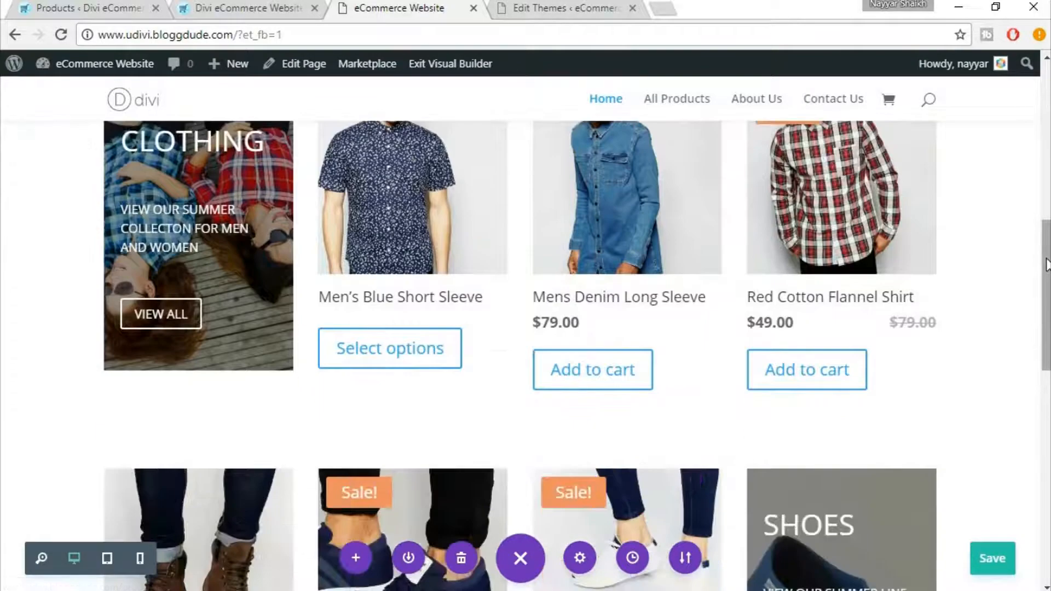
scroll(894, 230, down, 7)
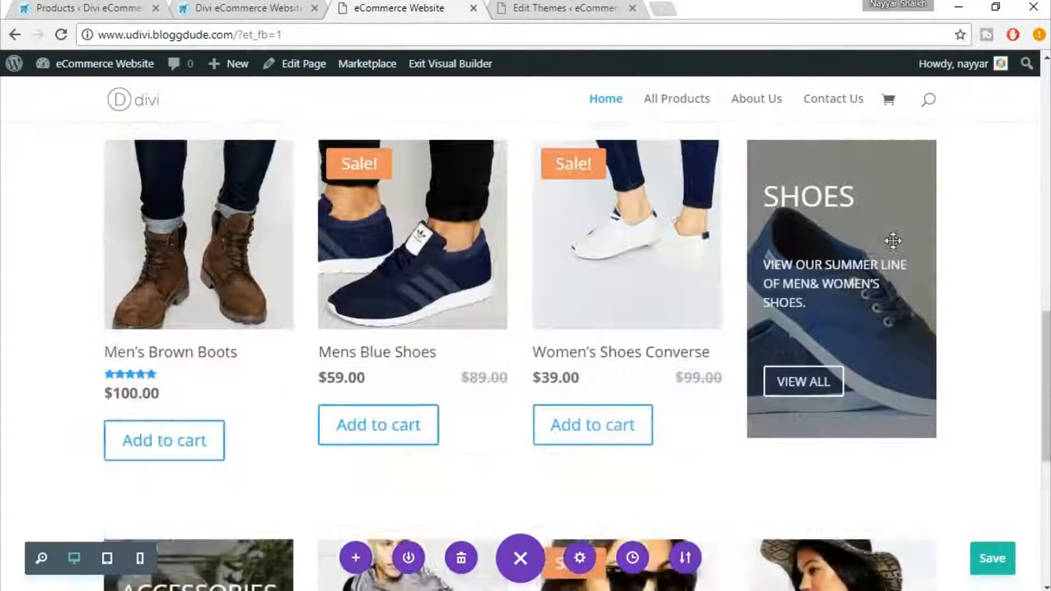
scroll(895, 241, down, 2)
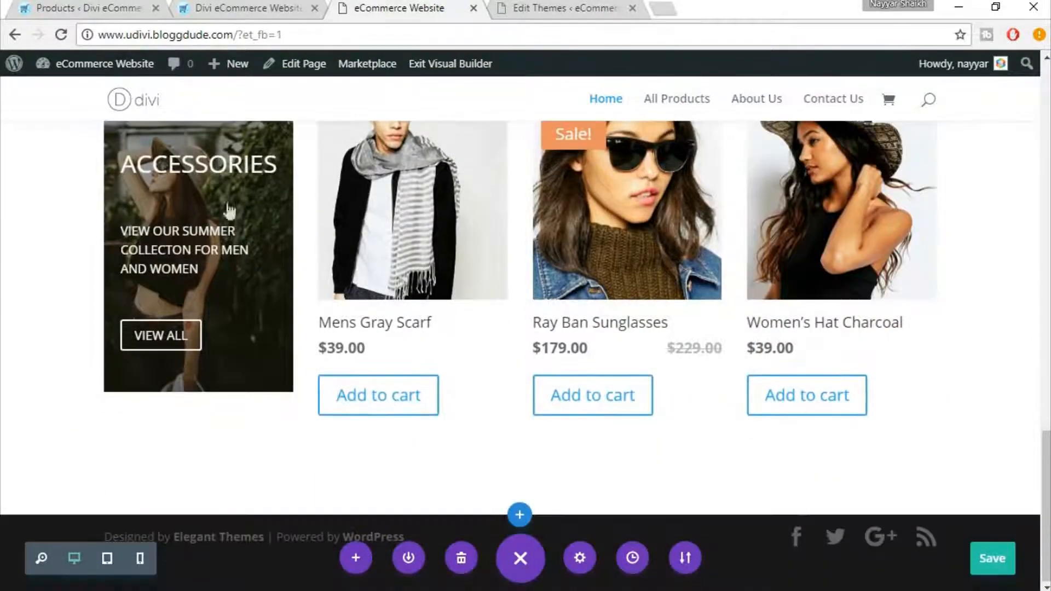
scroll(285, 262, up, 1)
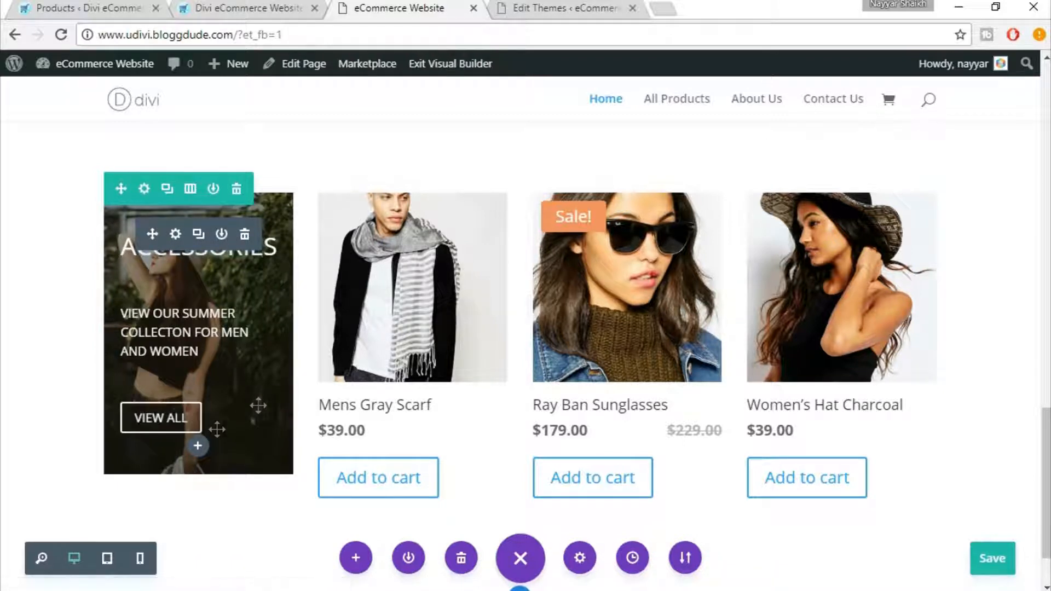
key(ctrl+shift+Tab)
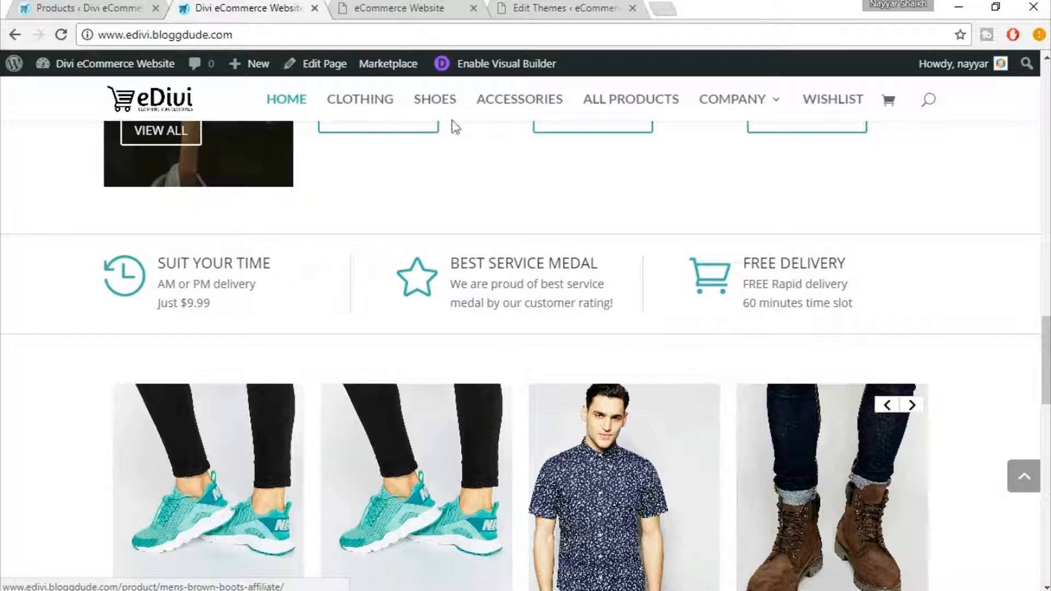
click(421, 7)
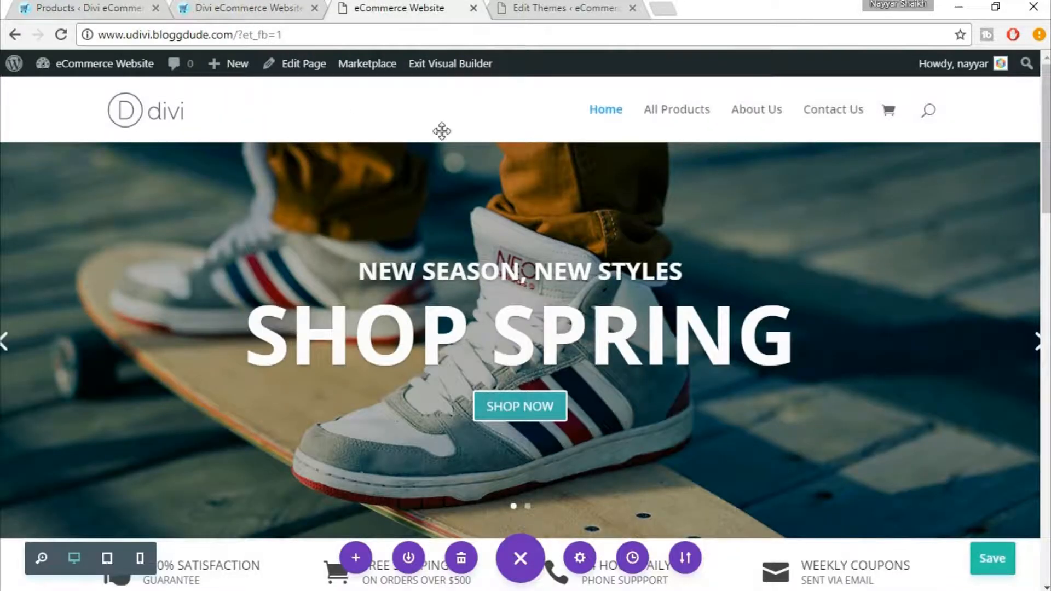
scroll(696, 238, down, 4)
scroll(703, 285, down, 7)
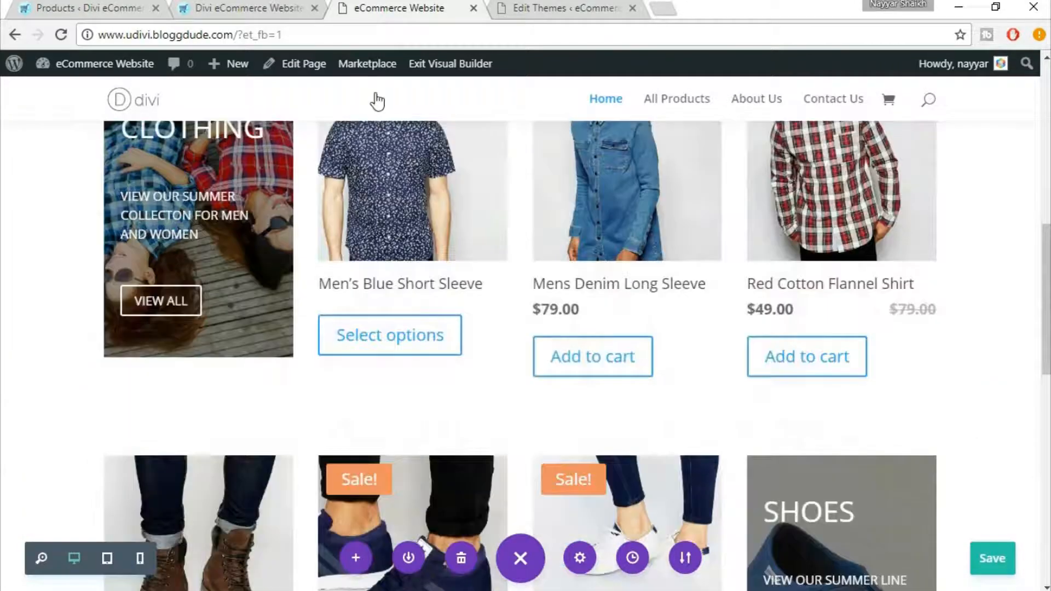
scroll(375, 98, up, 3)
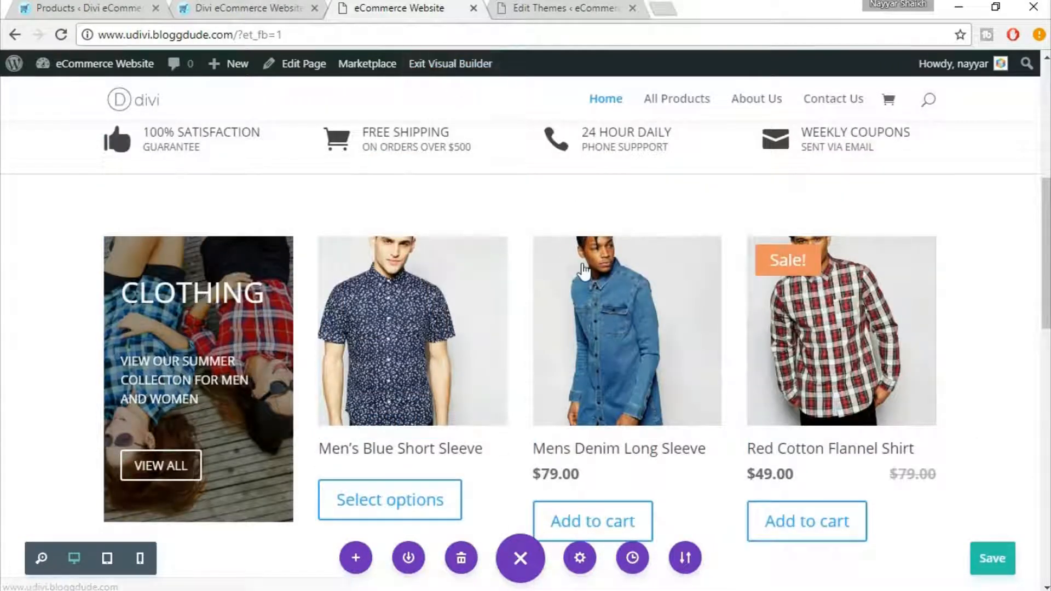
scroll(581, 261, down, 15)
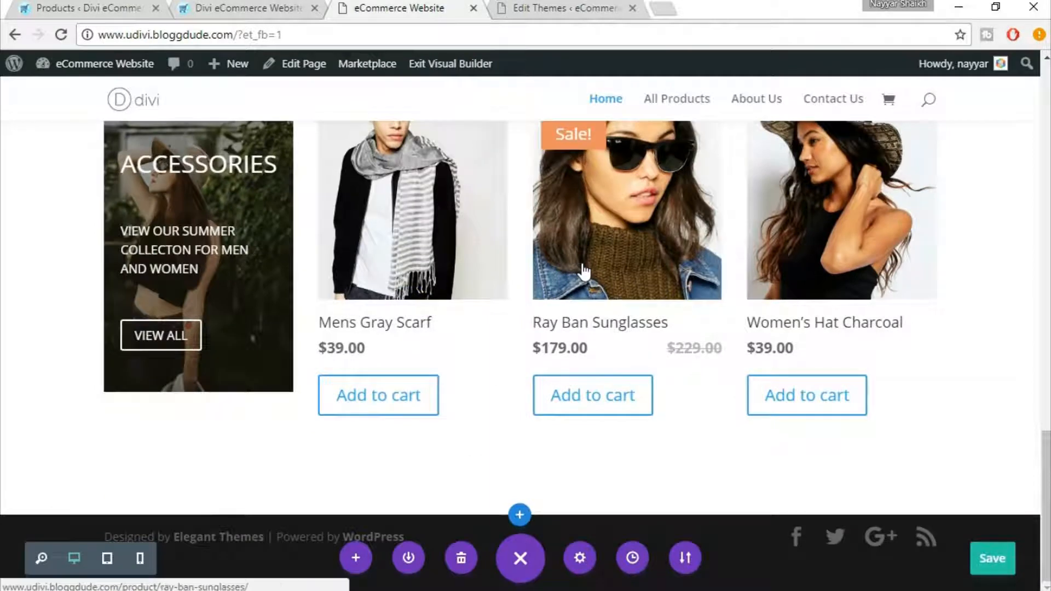
Add a regular section below the products with a three equal-column row.
mouse_move(520, 517)
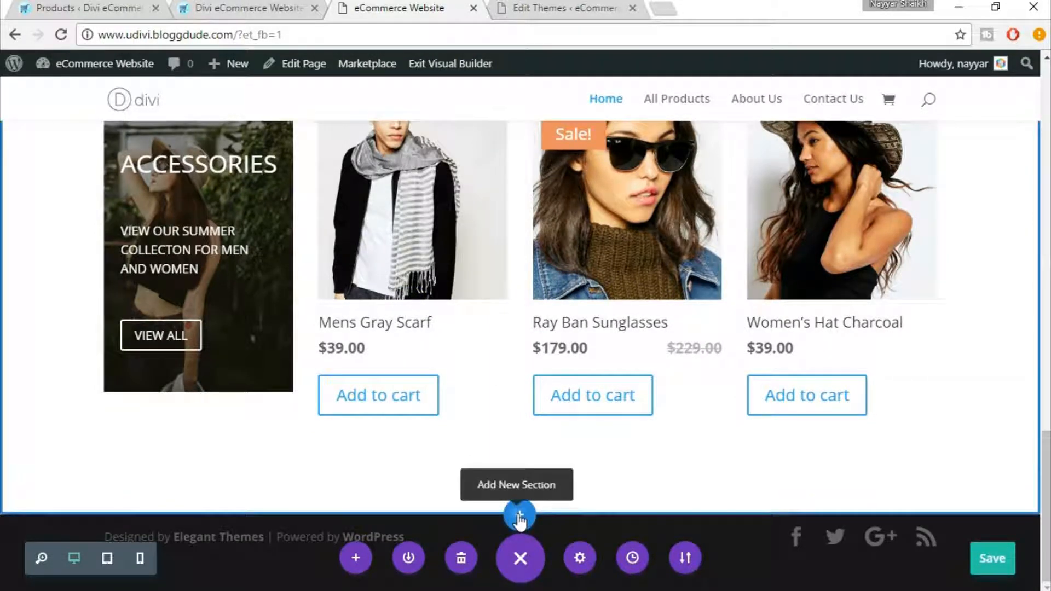
click(520, 517)
click(417, 469)
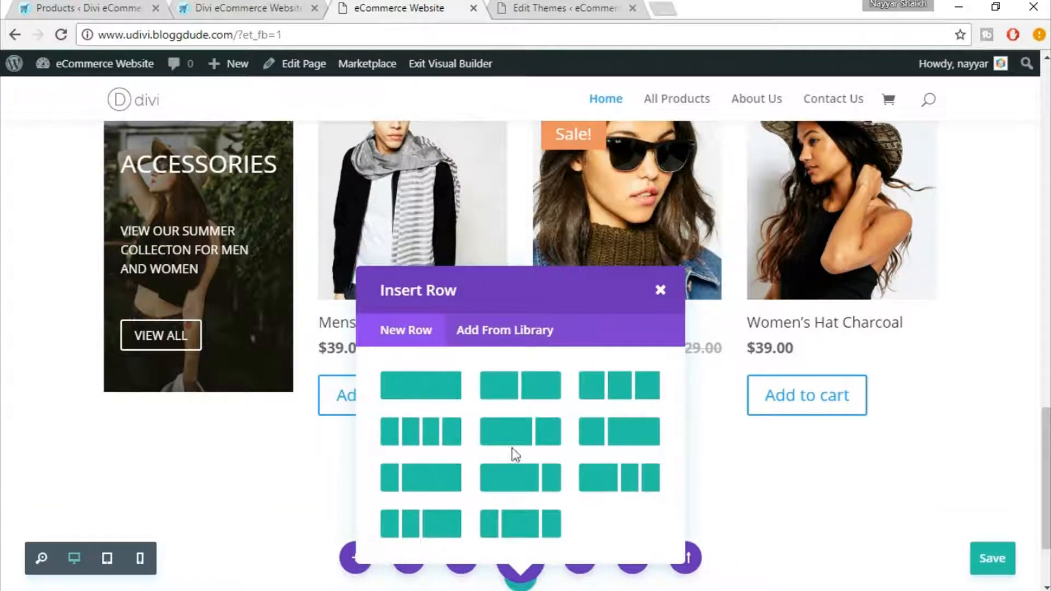
click(288, 6)
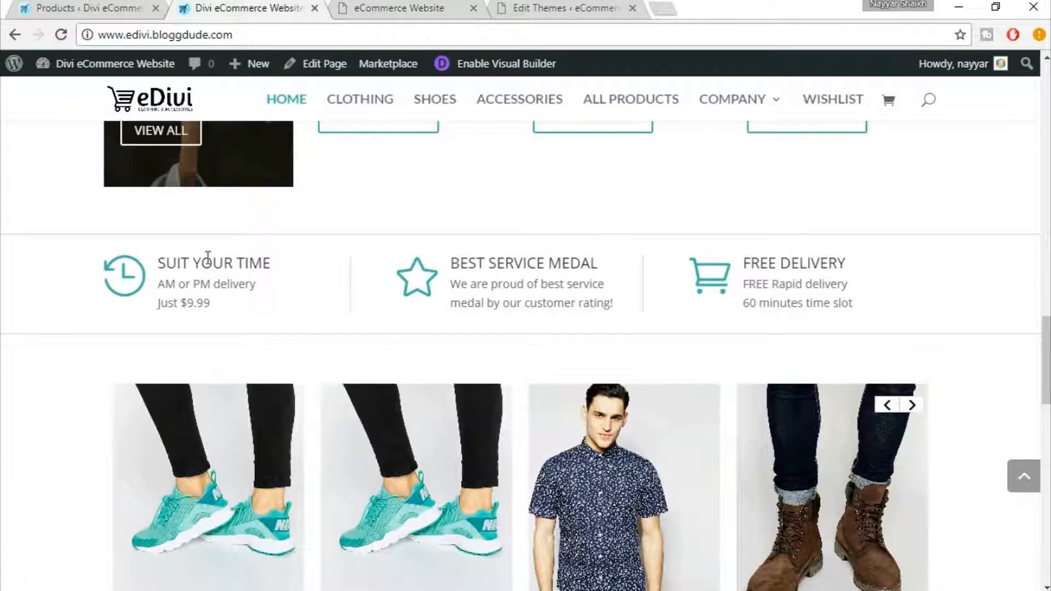
click(367, 6)
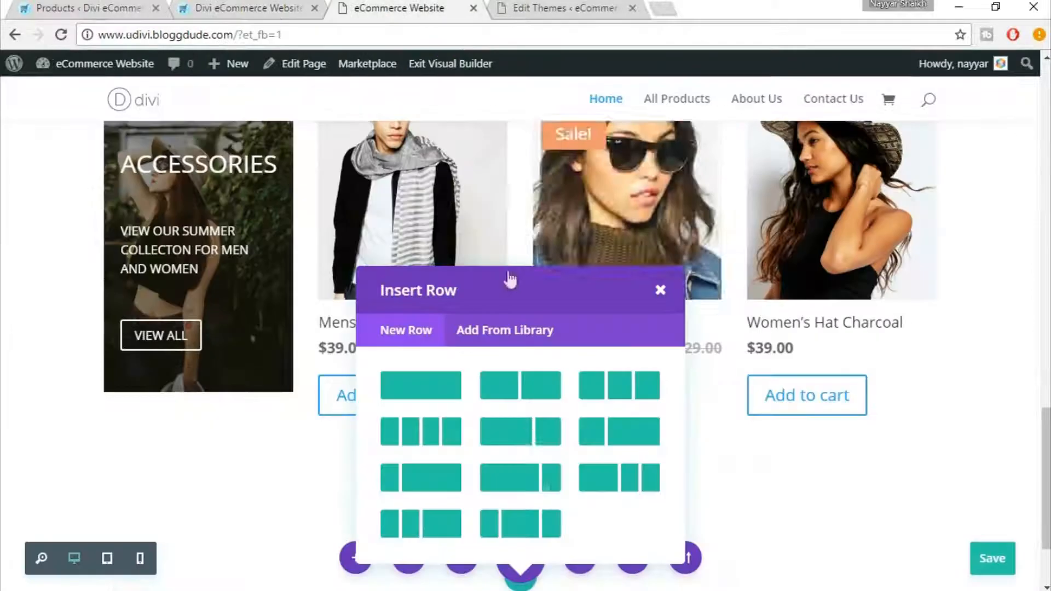
click(613, 395)
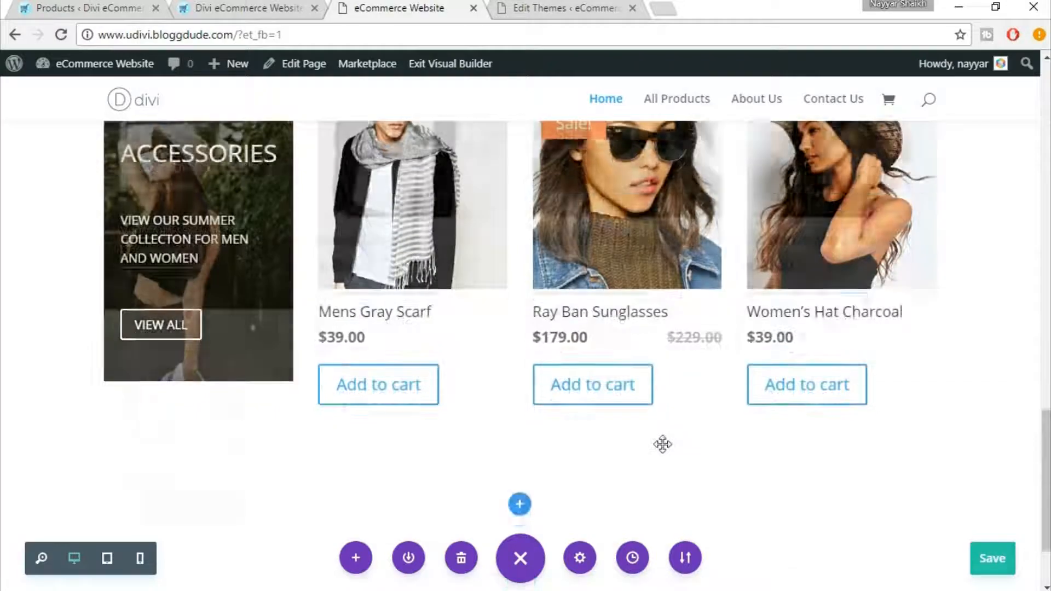
Insert a Blurb module into the first column via the 'blu' search.
click(206, 6)
click(392, 15)
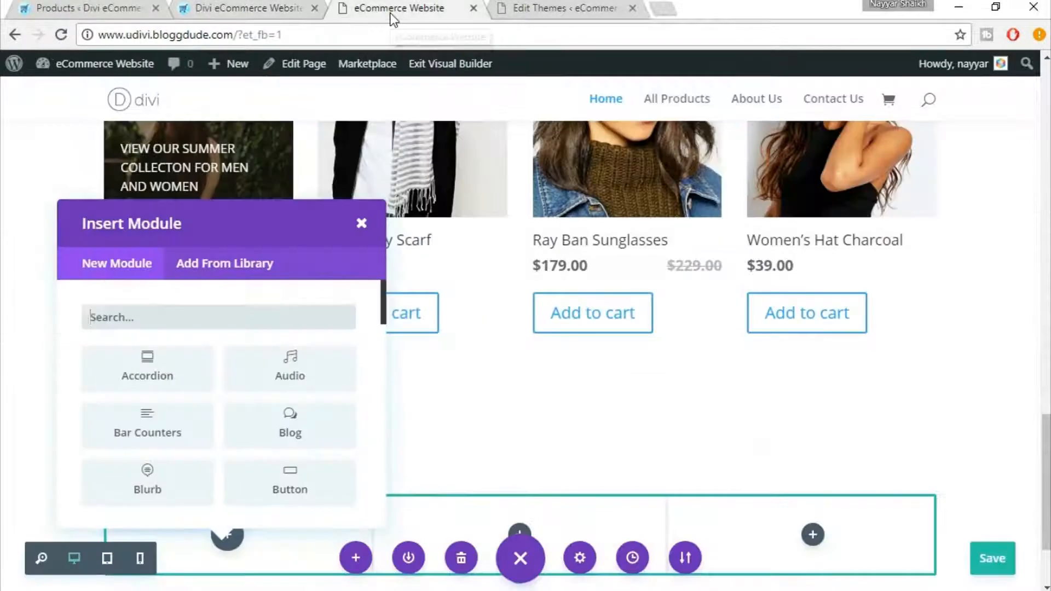
text(blurb)
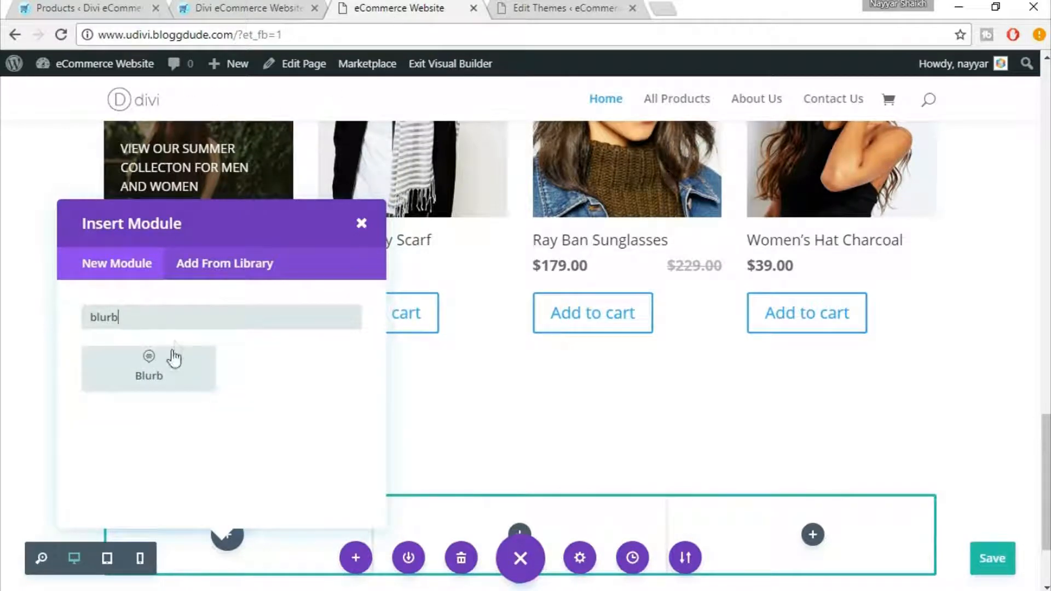
click(174, 358)
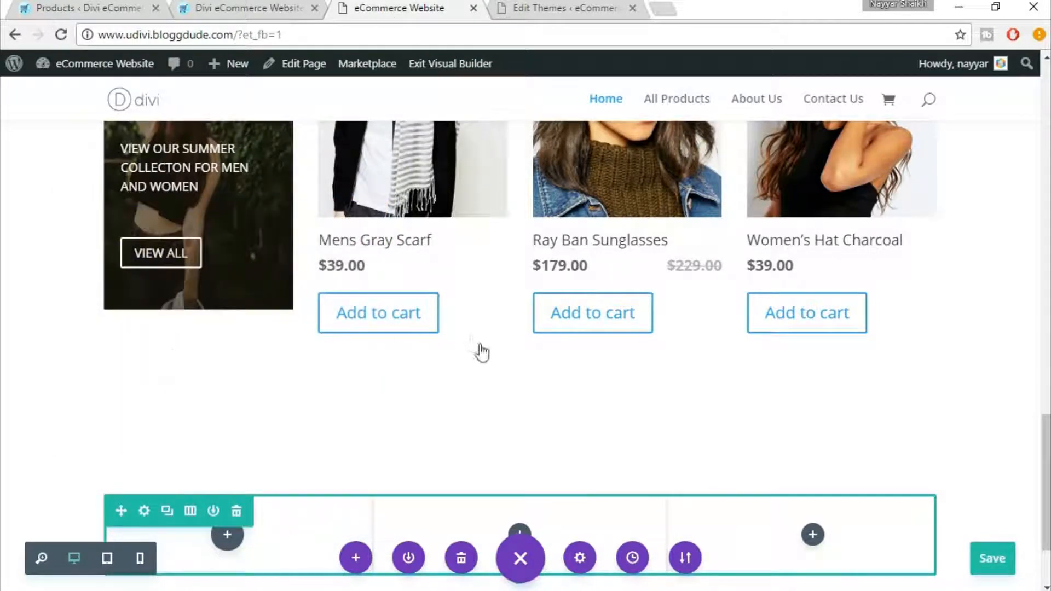
scroll(479, 344, down, 2)
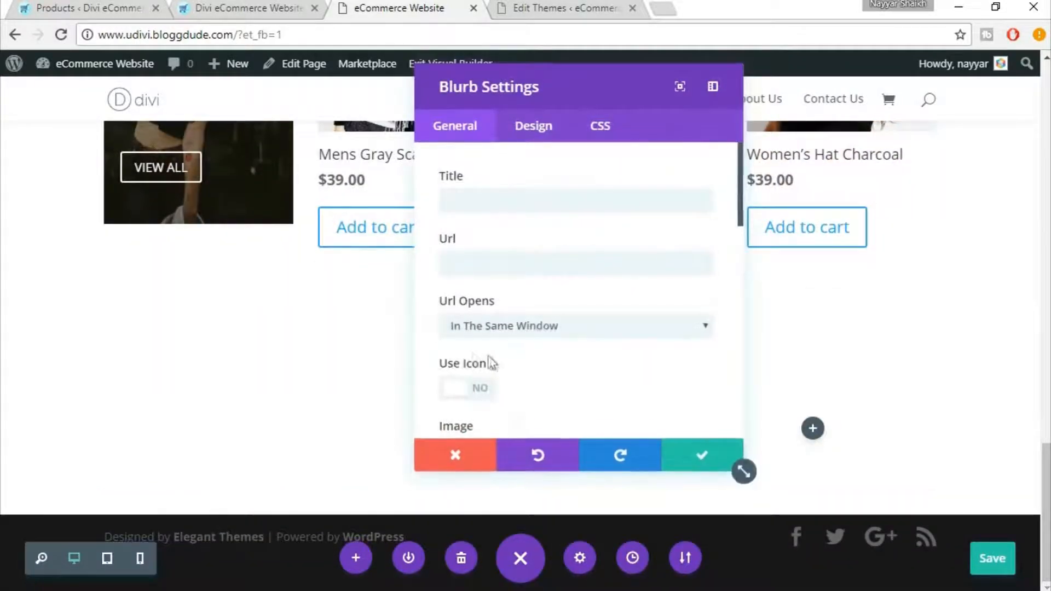
Enter SUIT YOUR TIME as the blurb title, matching the live site's feature strip.
click(176, 7)
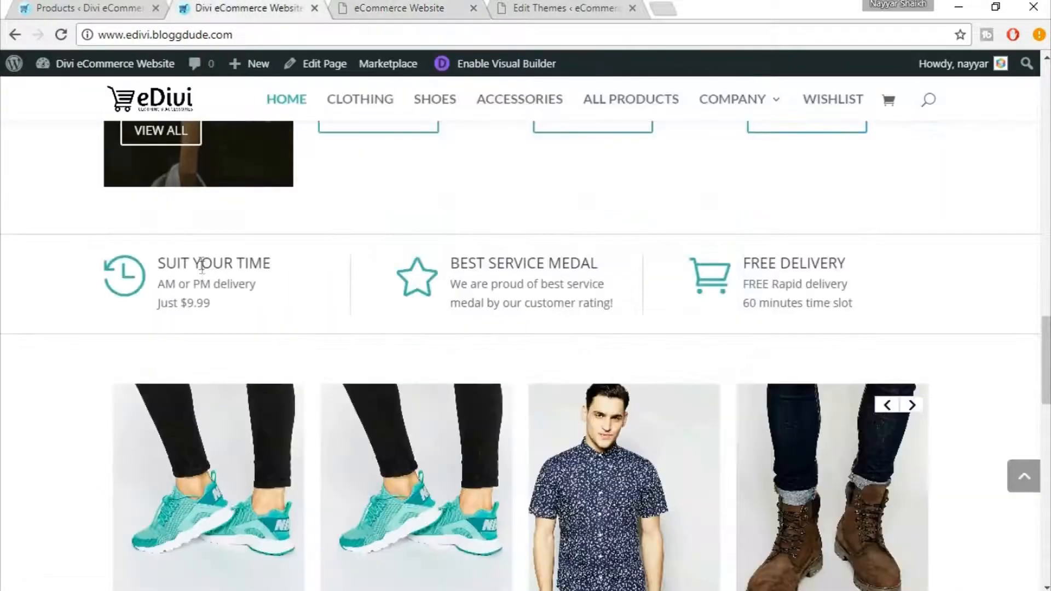
click(359, 6)
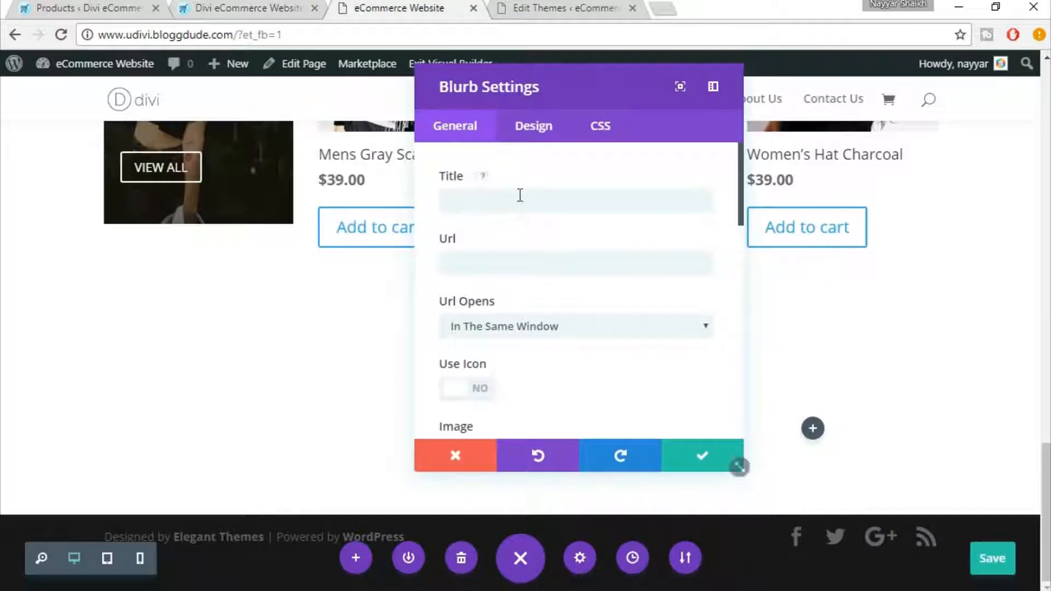
click(520, 196)
text(s)
key(BackSpace)
text(SUI)
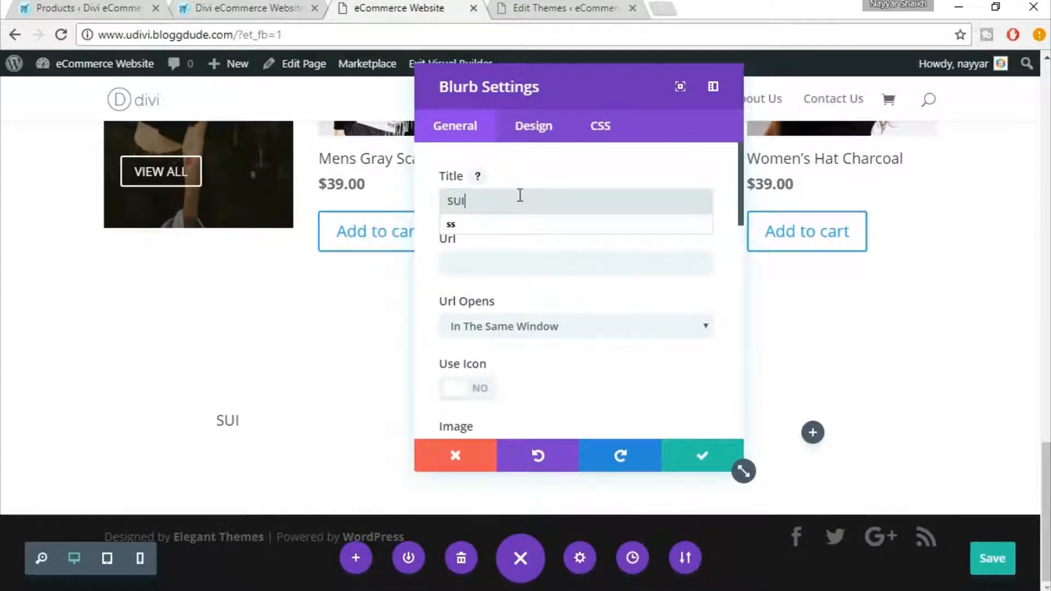
text(T YOUR )
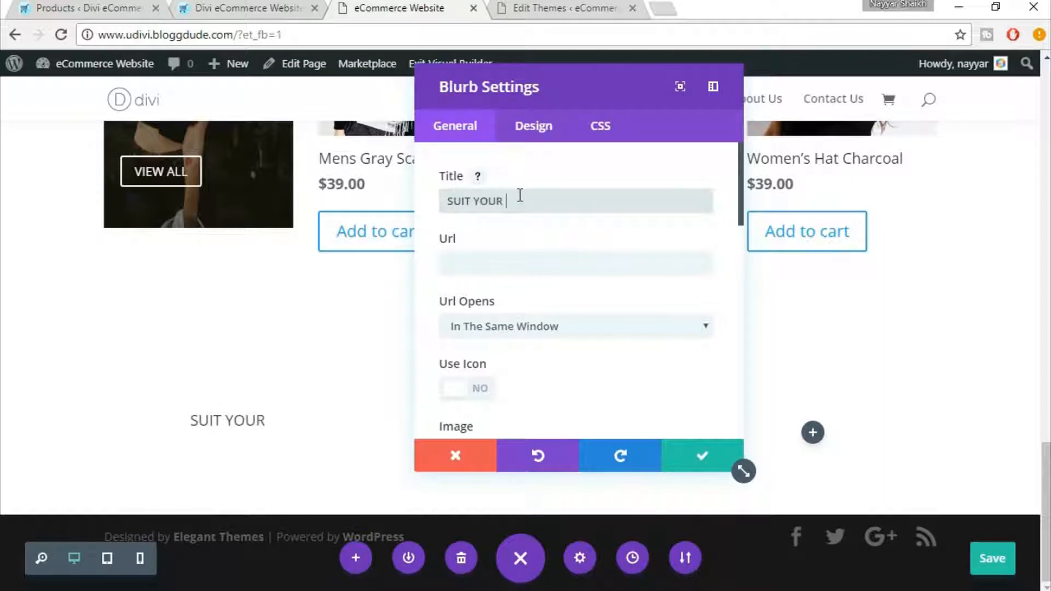
text(TIME)
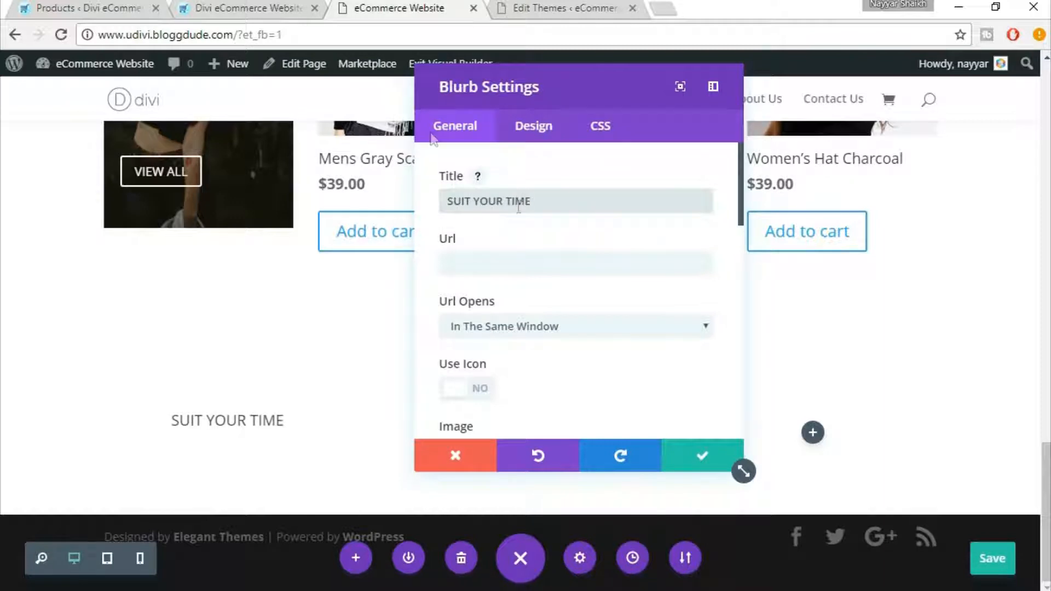
Compare the blurb with the live site's delivery description and scroll down the settings.
click(249, 7)
drag(159, 284, 221, 312)
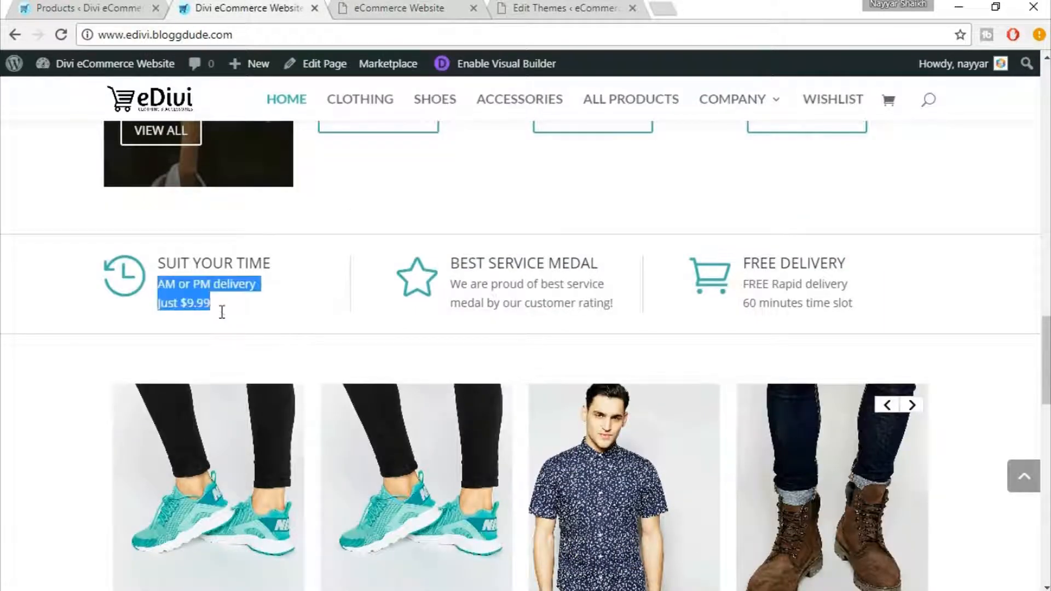
click(383, 8)
click(531, 259)
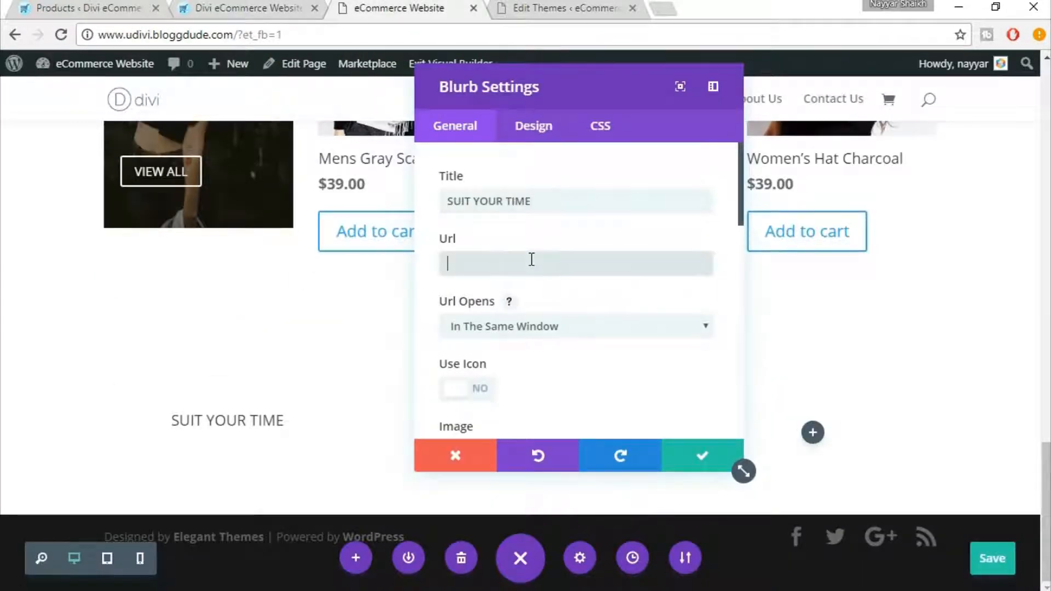
click(213, 8)
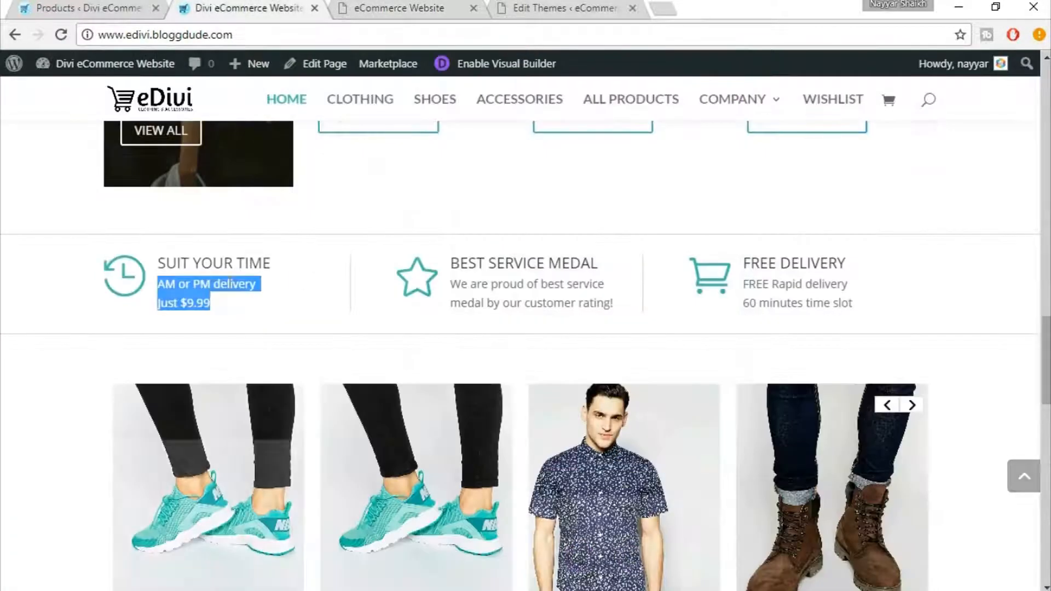
click(371, 6)
scroll(620, 323, down, 2)
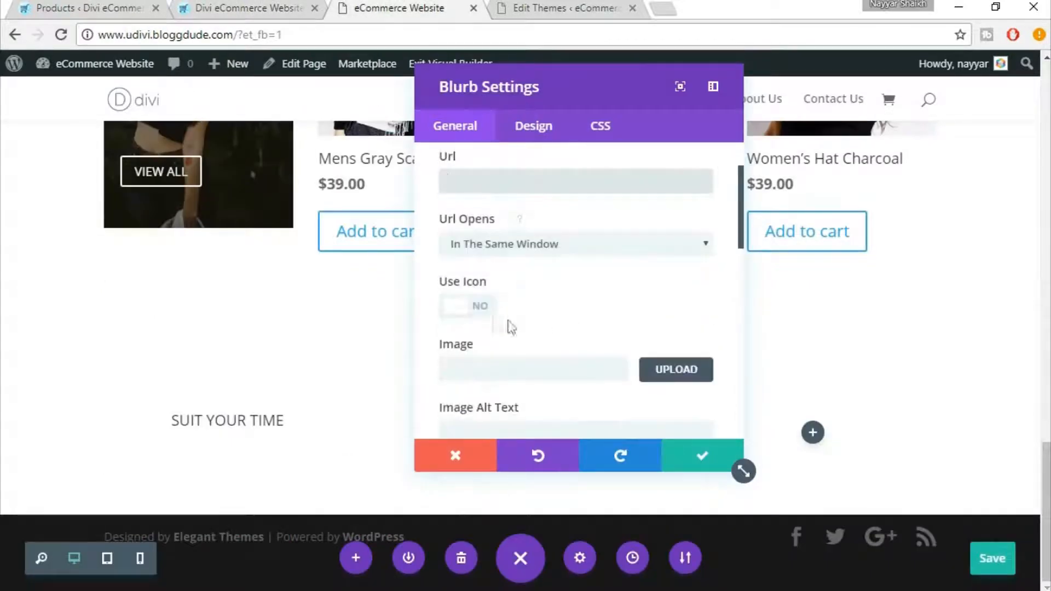
Turn on Use Icon and choose the history/clock icon from the icon grid.
click(485, 311)
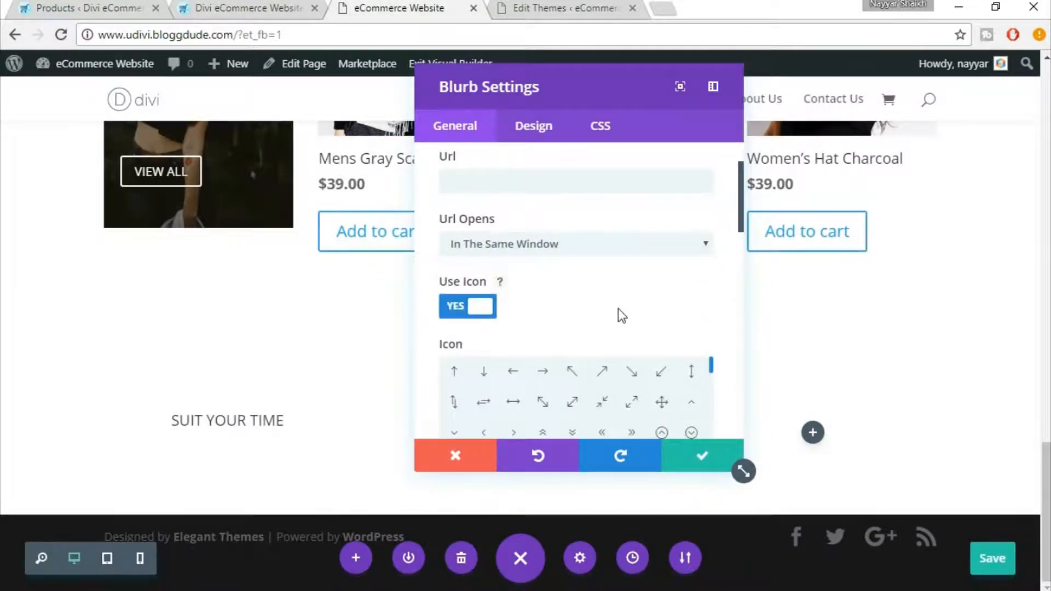
scroll(616, 307, down, 2)
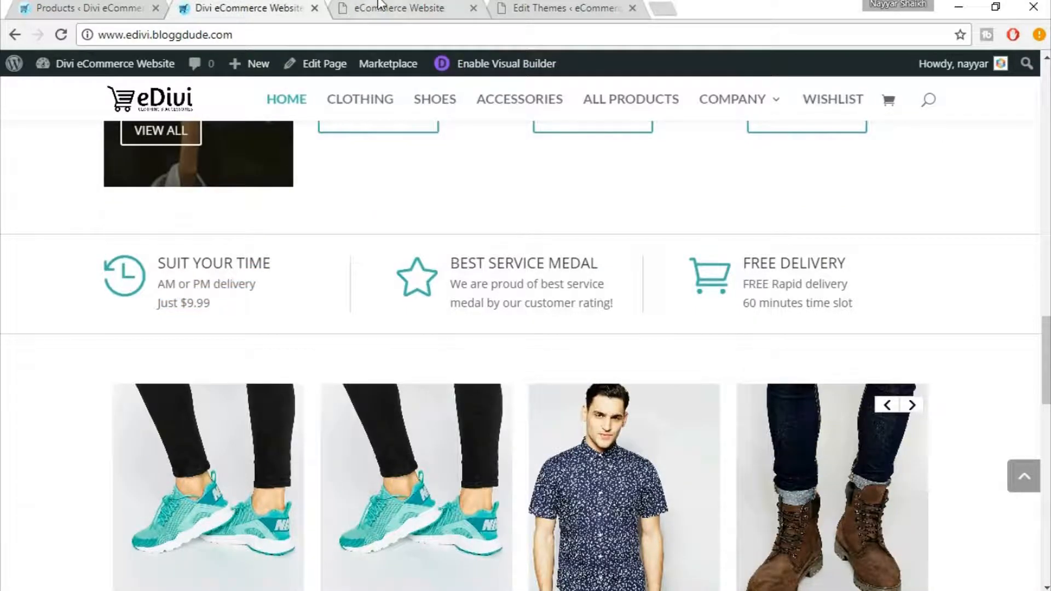
click(379, 6)
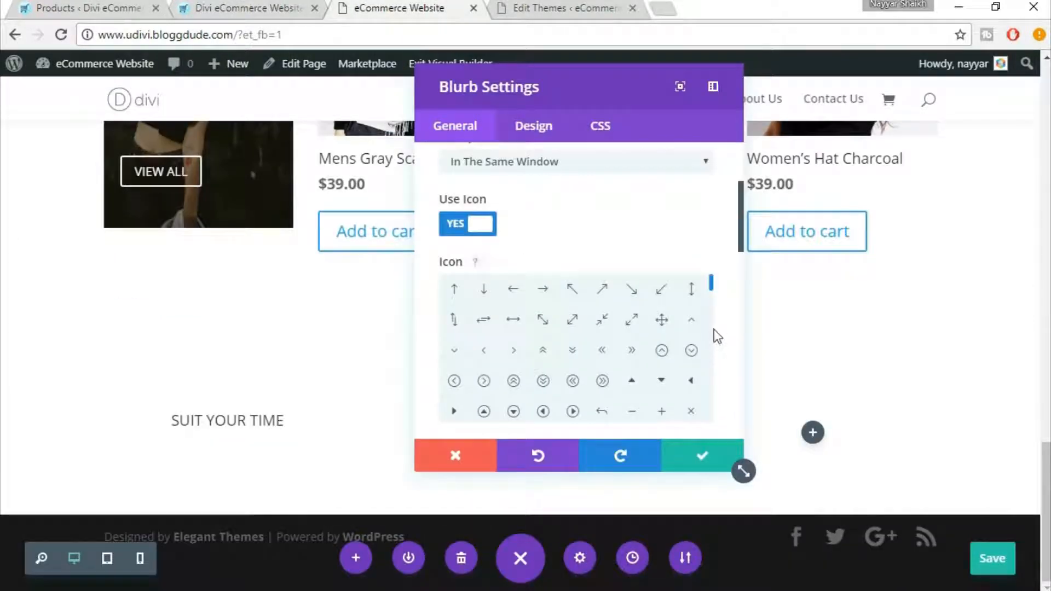
scroll(715, 336, down, 3)
scroll(716, 336, up, 3)
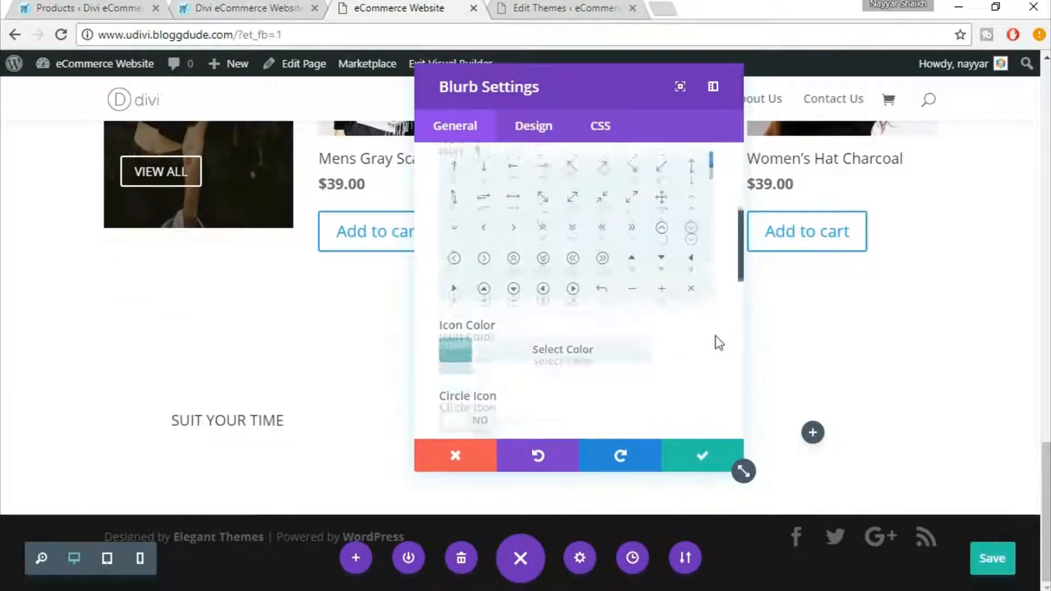
scroll(718, 300, down, 2)
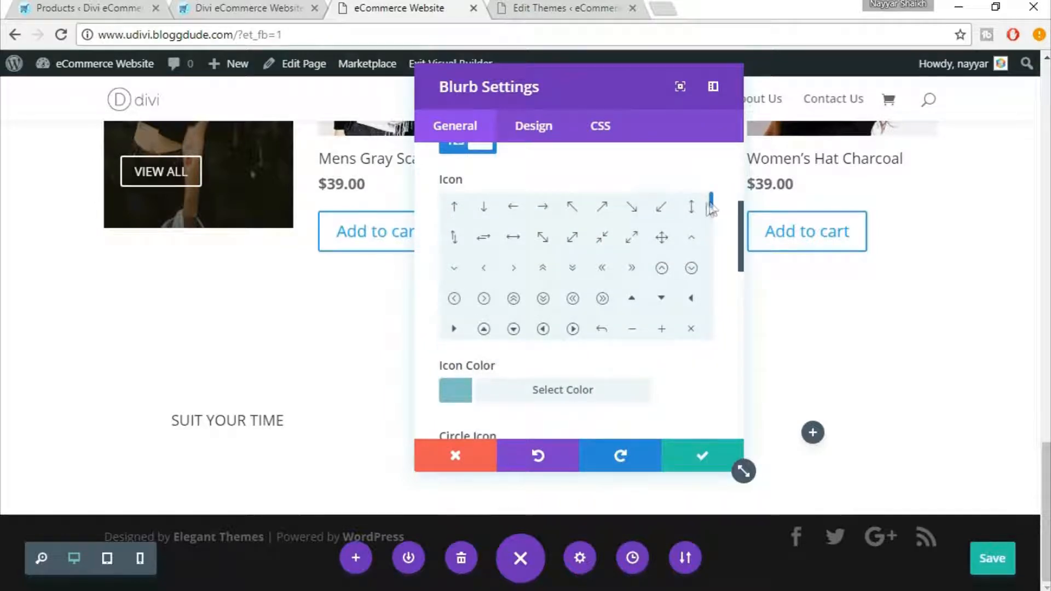
scroll(710, 211, down, 5)
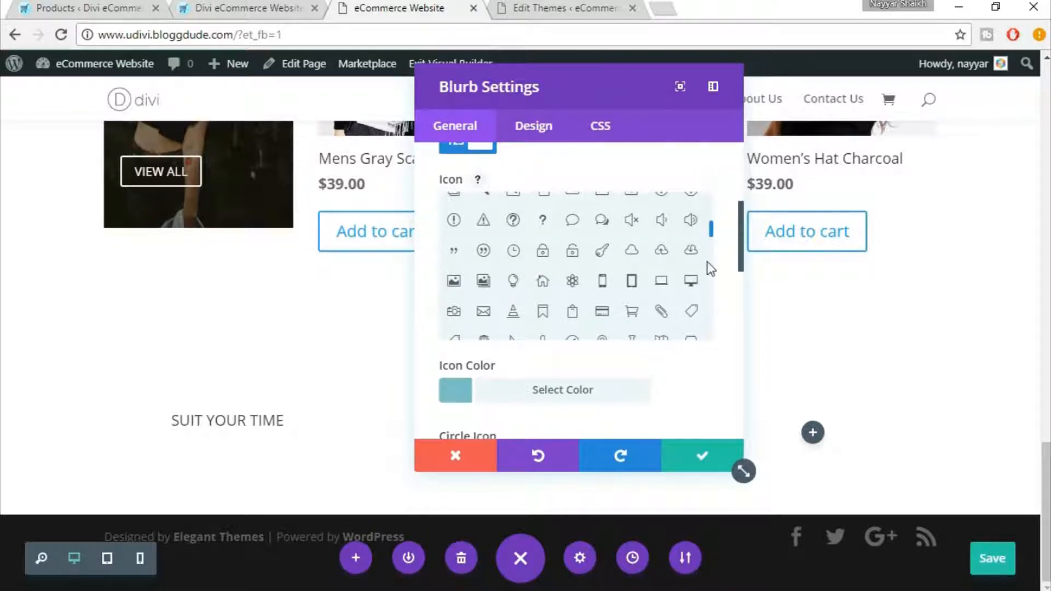
scroll(628, 272, down, 3)
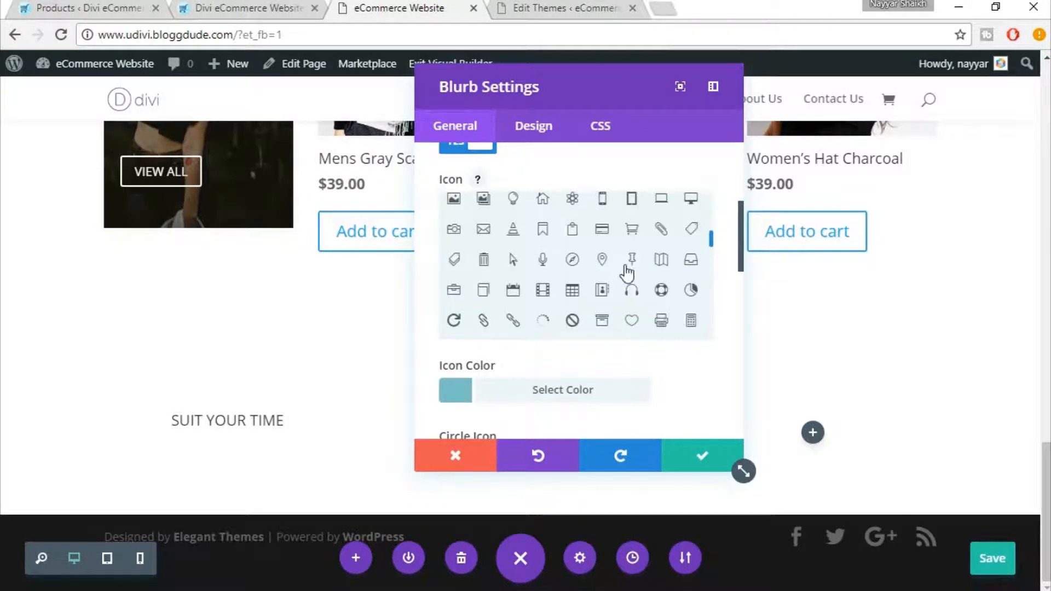
scroll(506, 323, down, 5)
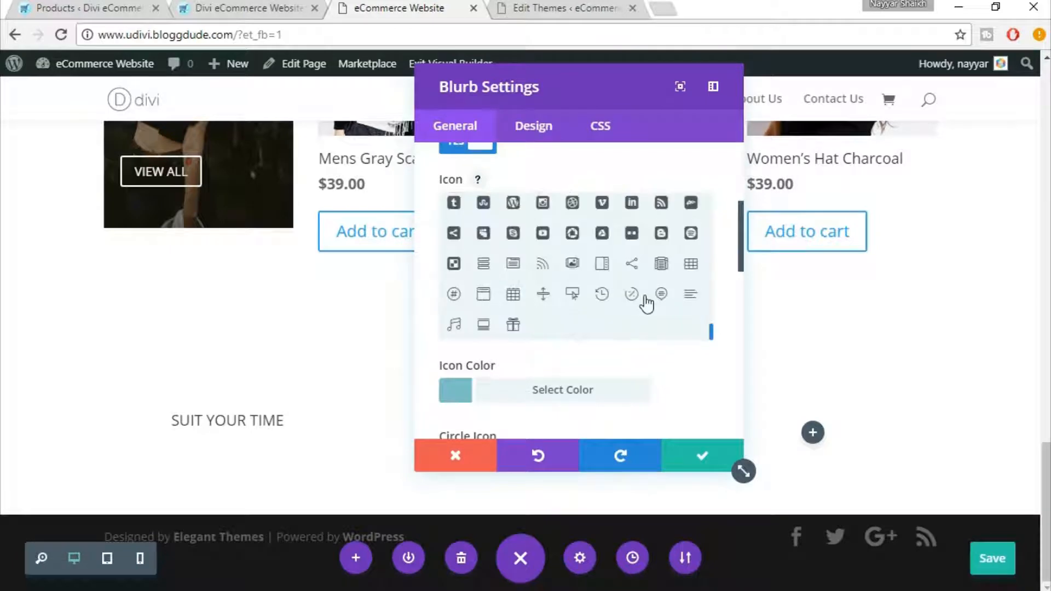
click(602, 298)
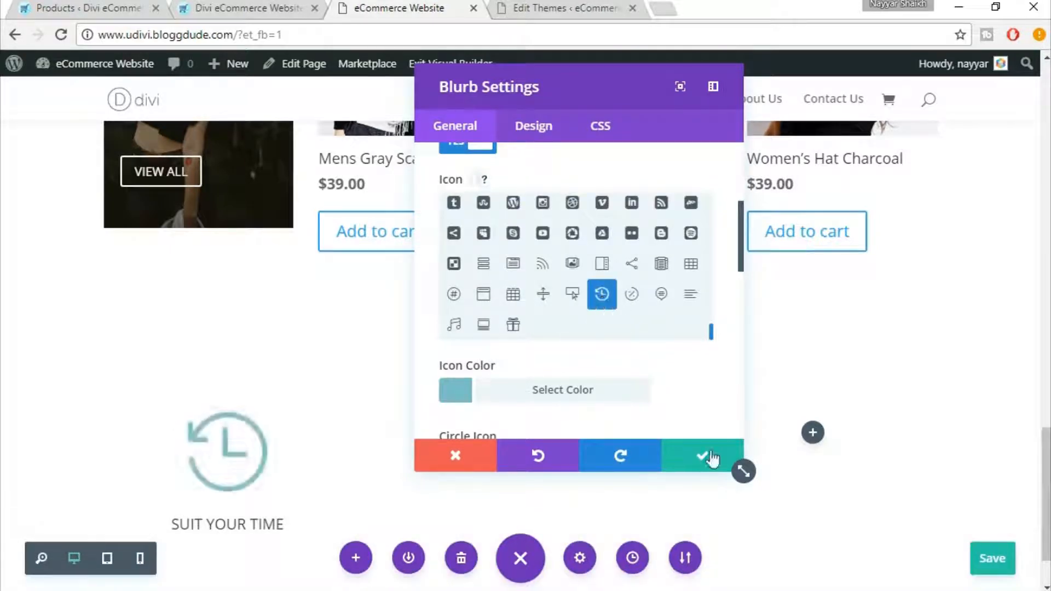
scroll(672, 340, down, 3)
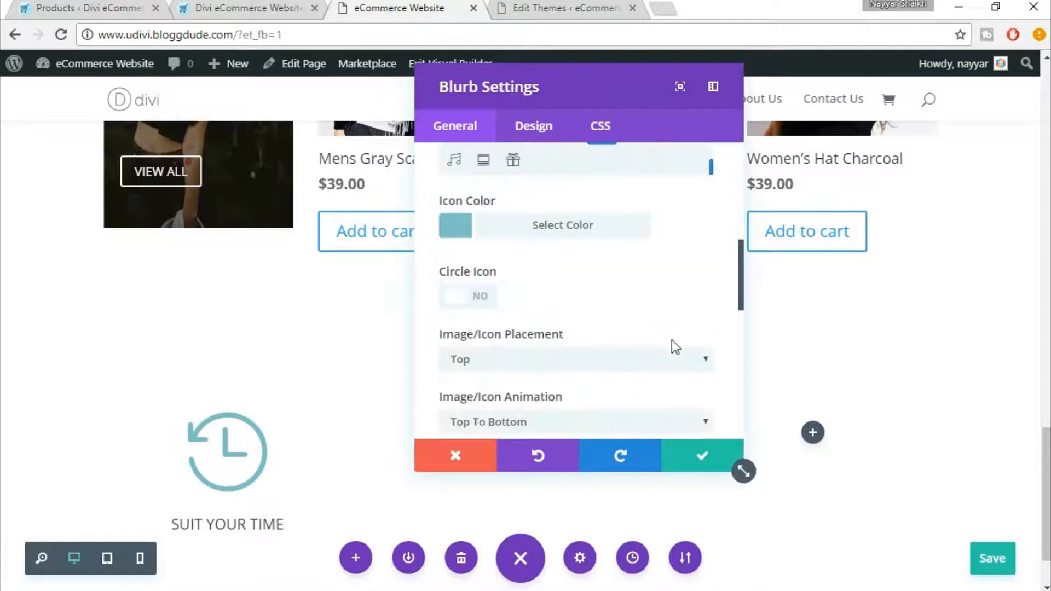
Change the clock icon colour to teal #3FB0AC.
click(528, 233)
click(530, 251)
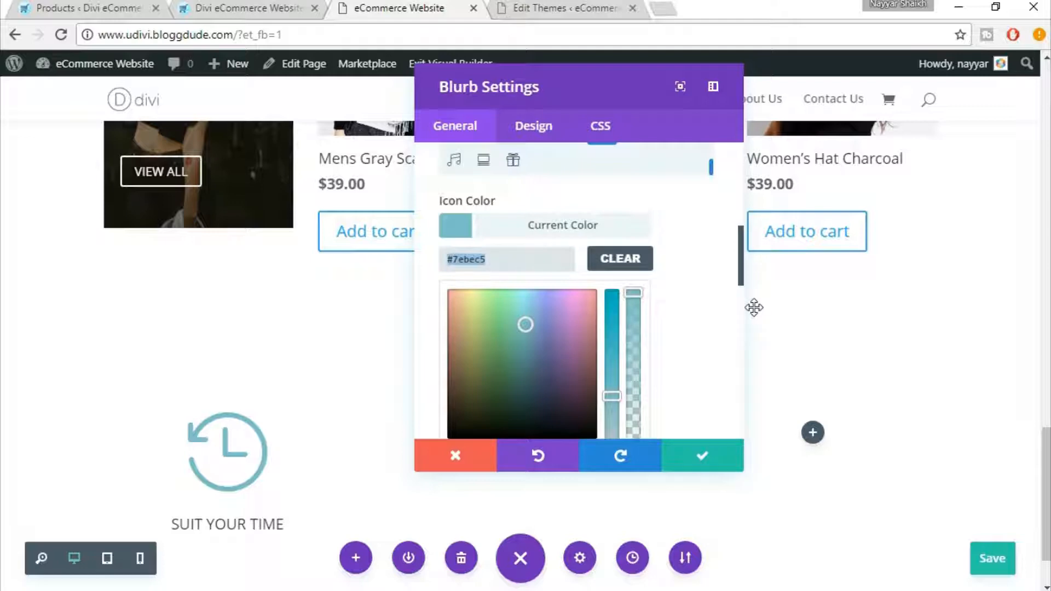
text(#7EBEC5)
drag(492, 258, 443, 254)
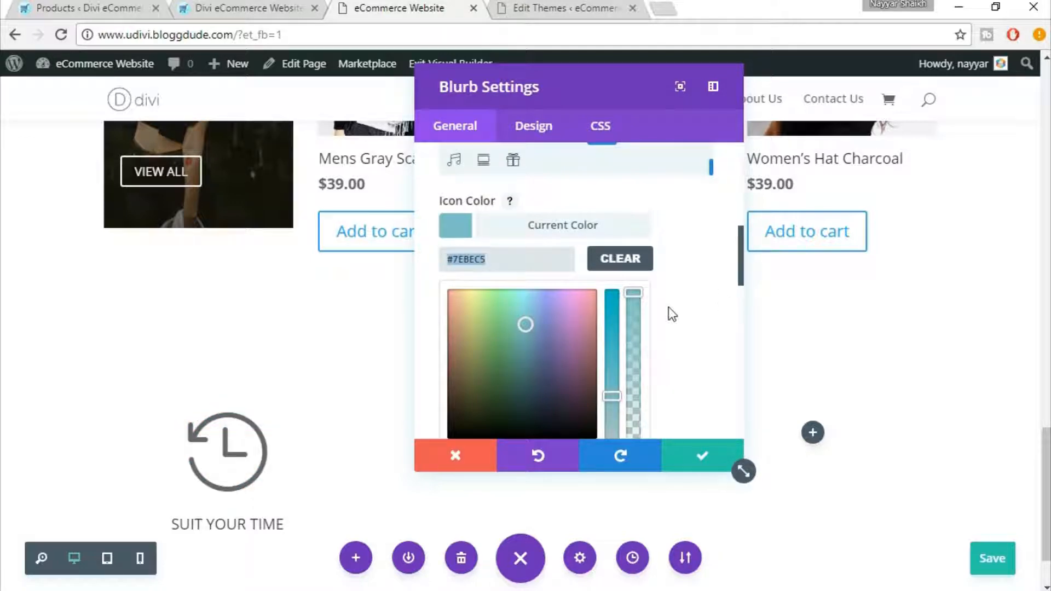
text(#3FB0A)
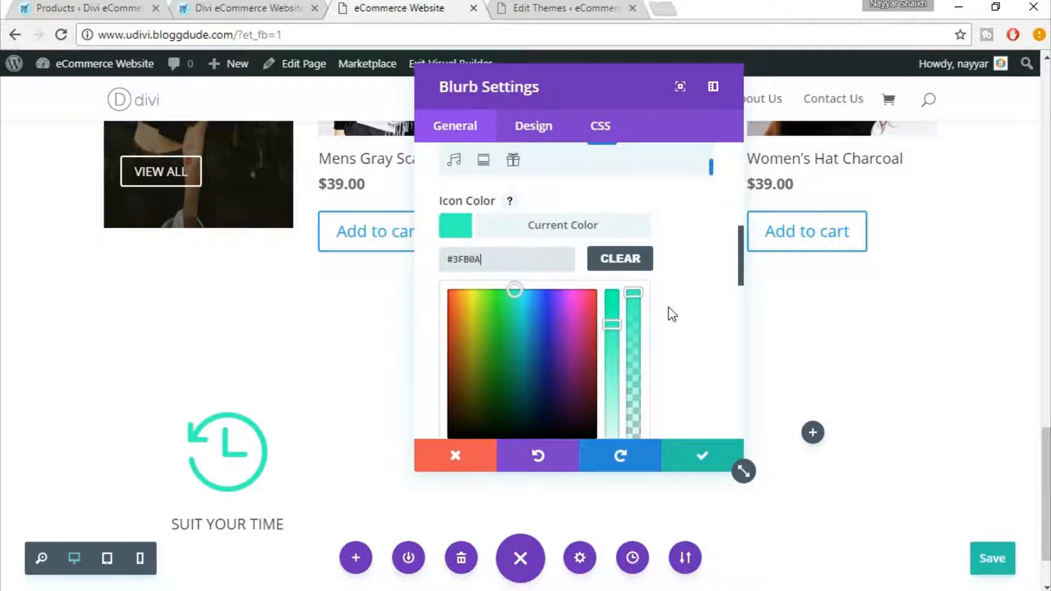
text(C)
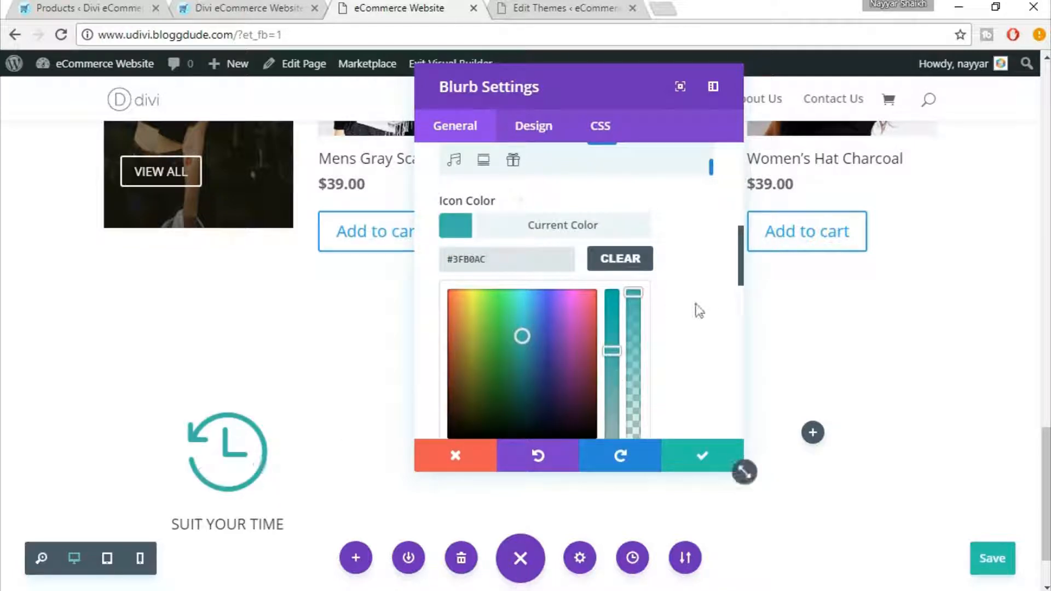
click(602, 229)
scroll(679, 275, down, 2)
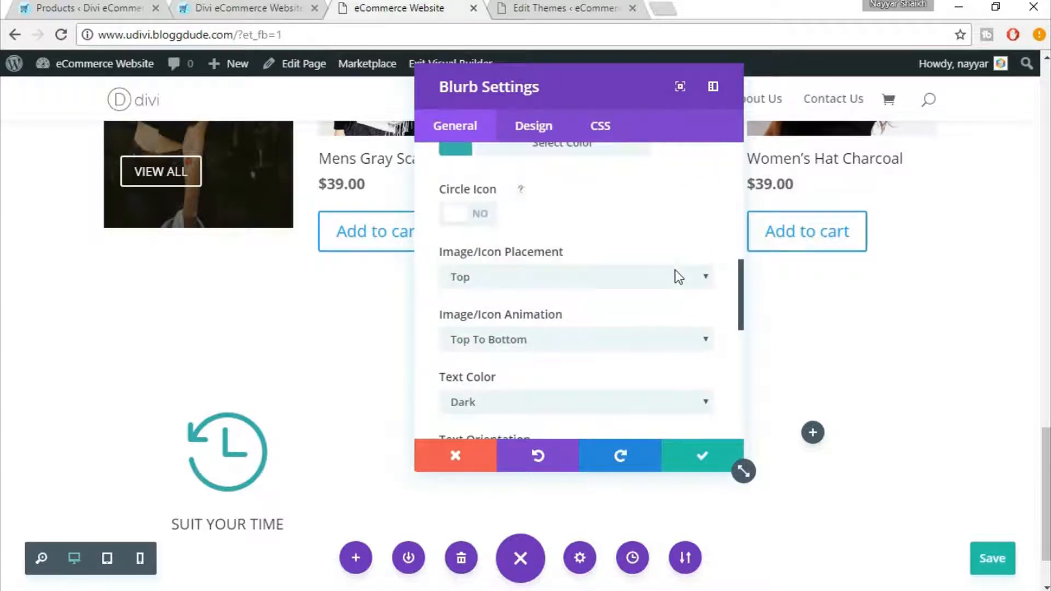
Place the clock icon to the left of the blurb text, checking the live site's layout.
scroll(695, 273, down, 2)
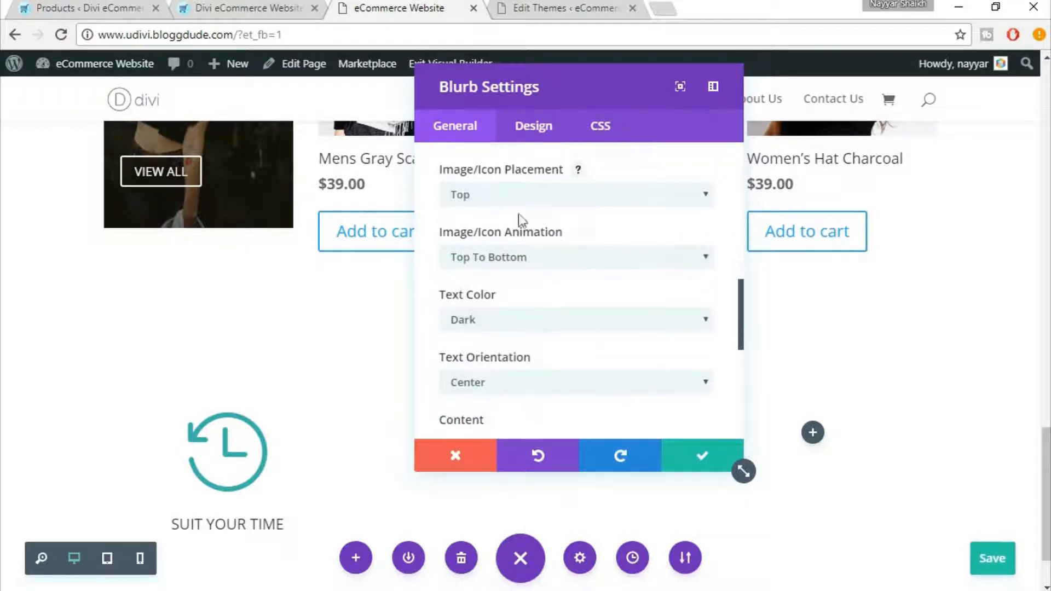
click(523, 196)
click(510, 232)
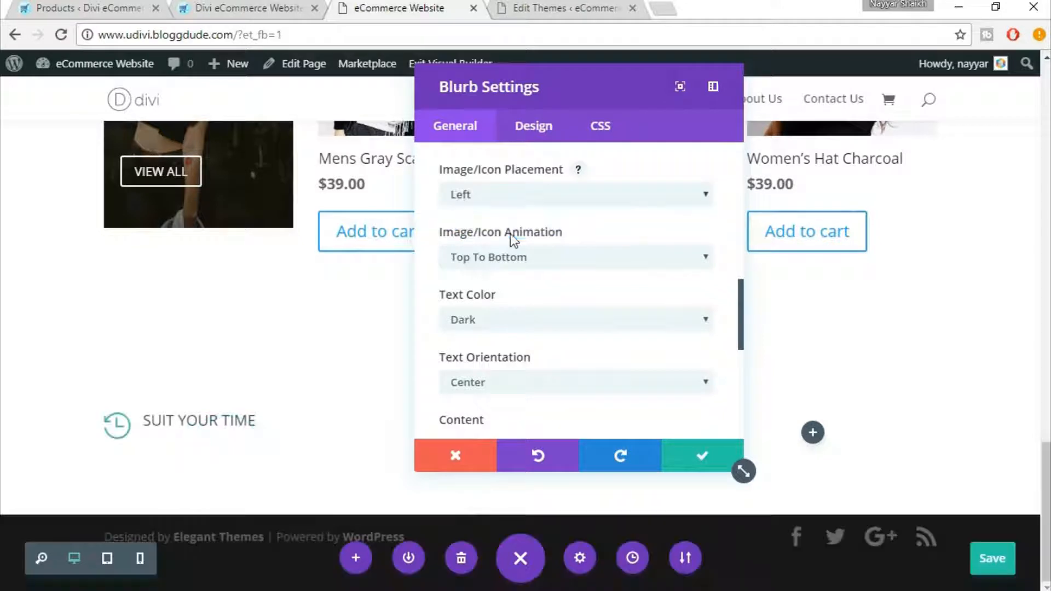
click(243, 7)
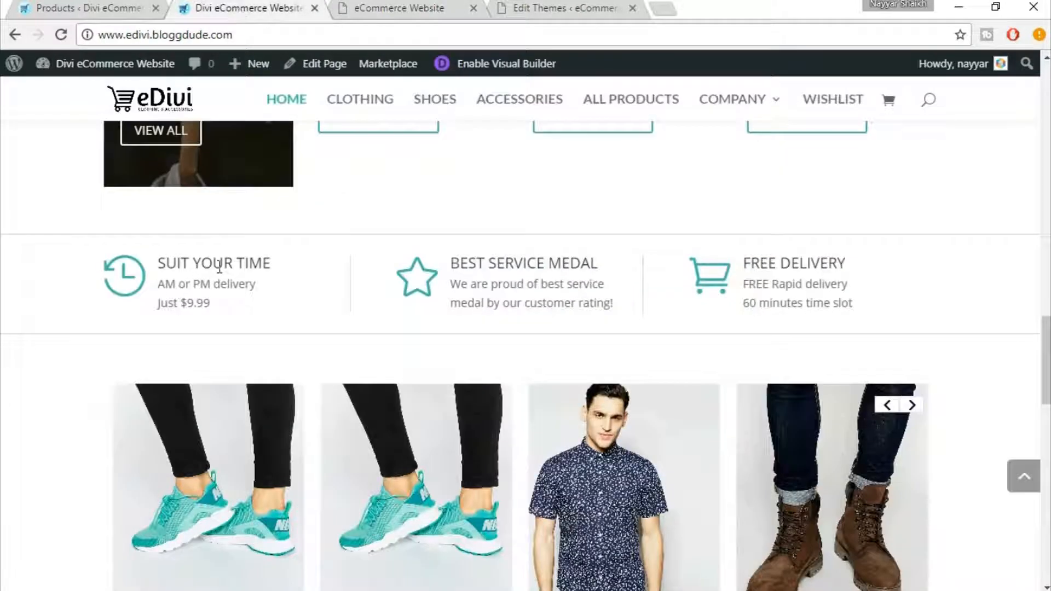
click(423, 7)
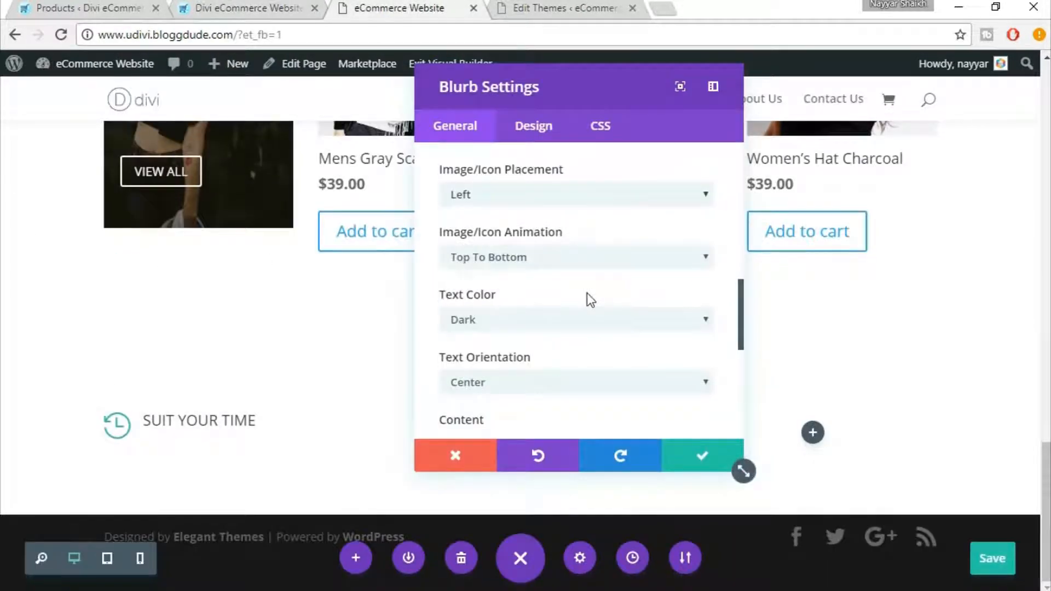
Set the icon animation to Left To Right and scroll down to the empty Content editor.
click(548, 257)
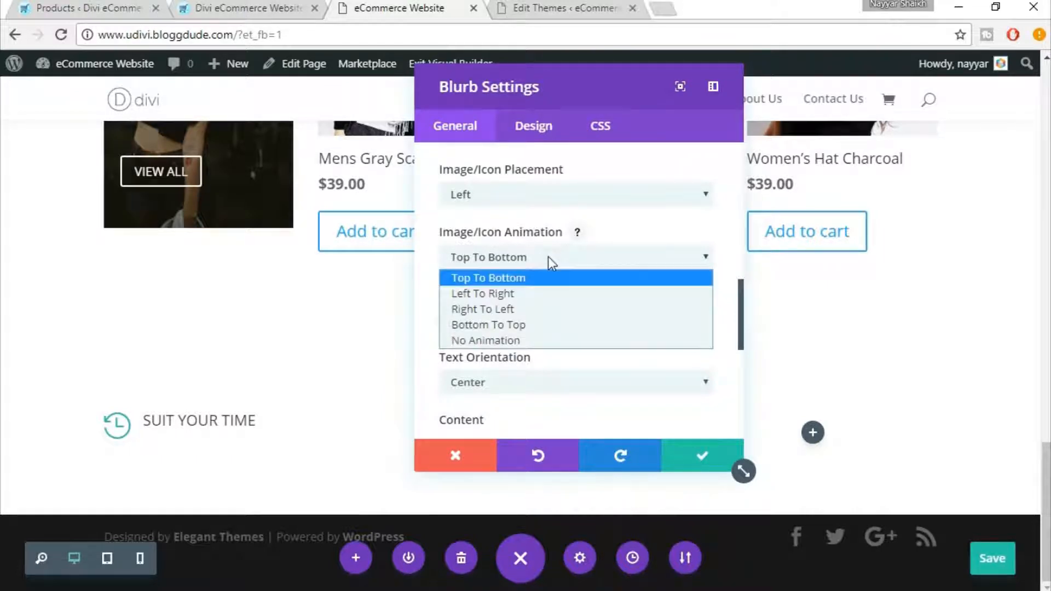
click(528, 300)
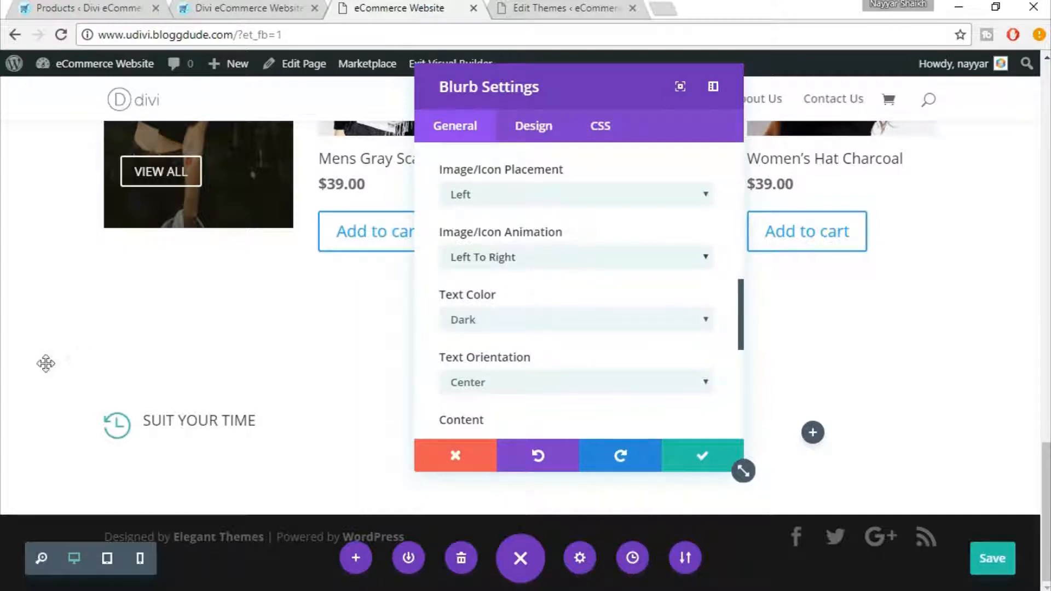
click(530, 267)
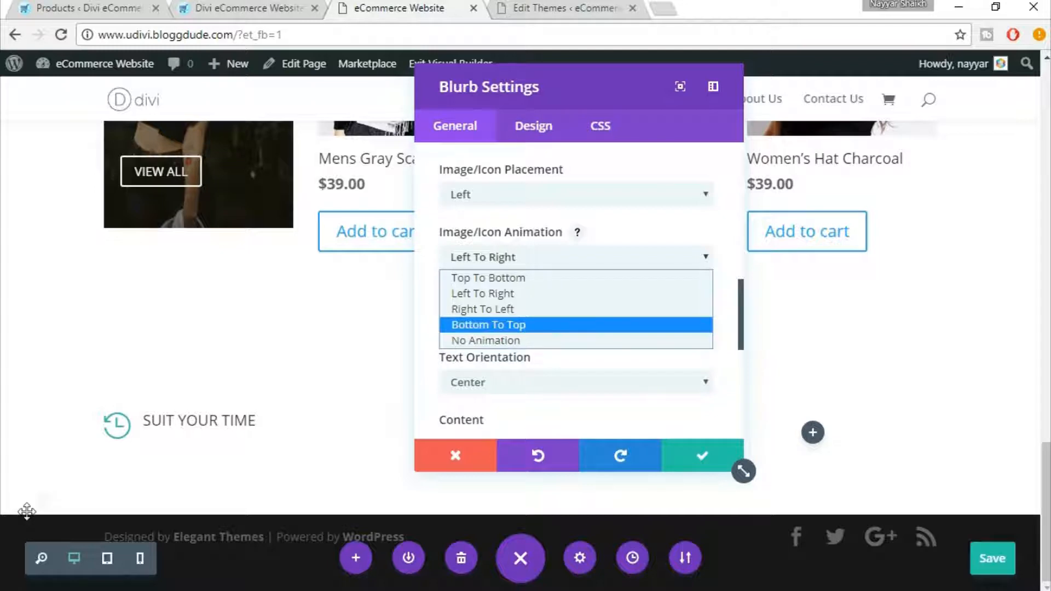
click(524, 323)
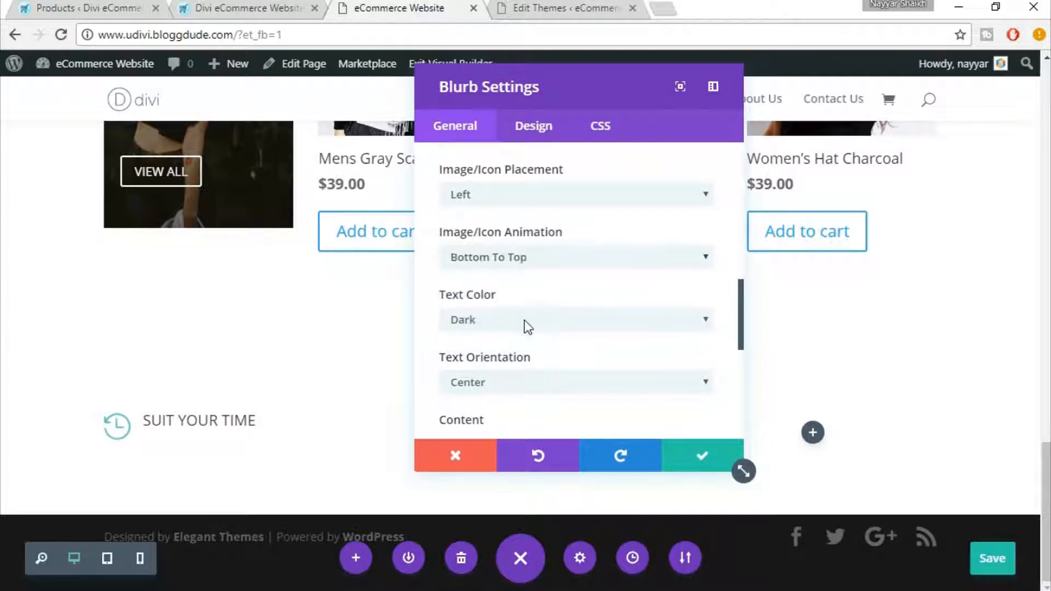
click(498, 260)
click(493, 295)
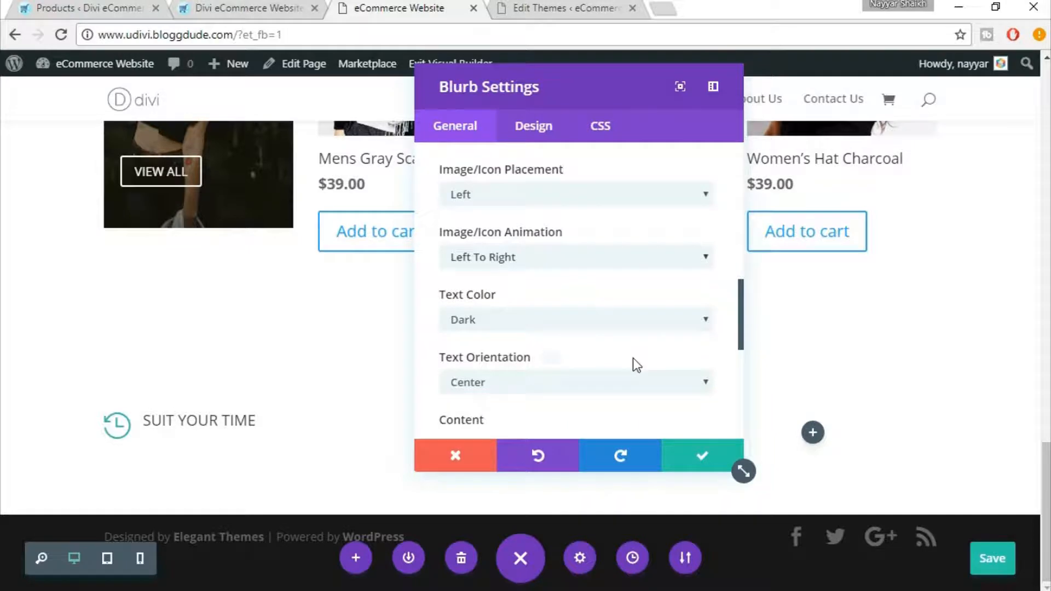
scroll(633, 358, down, 2)
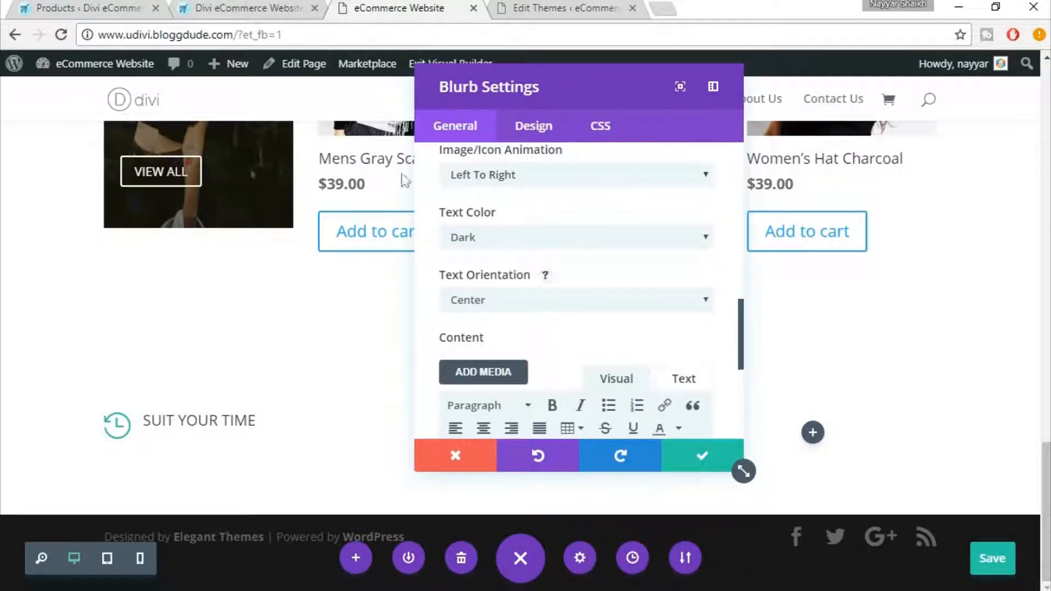
click(216, 3)
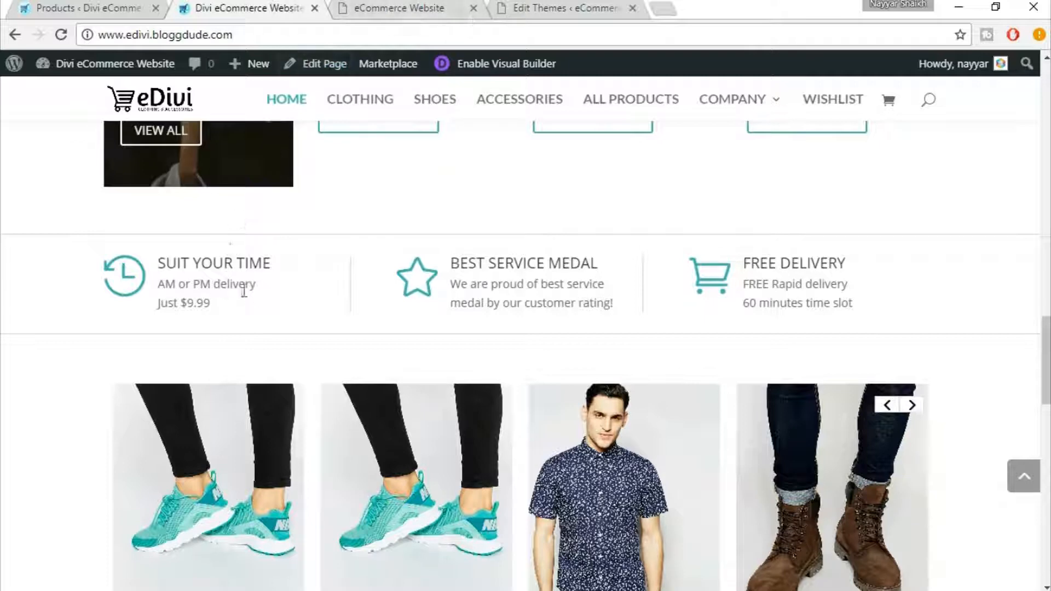
click(403, 7)
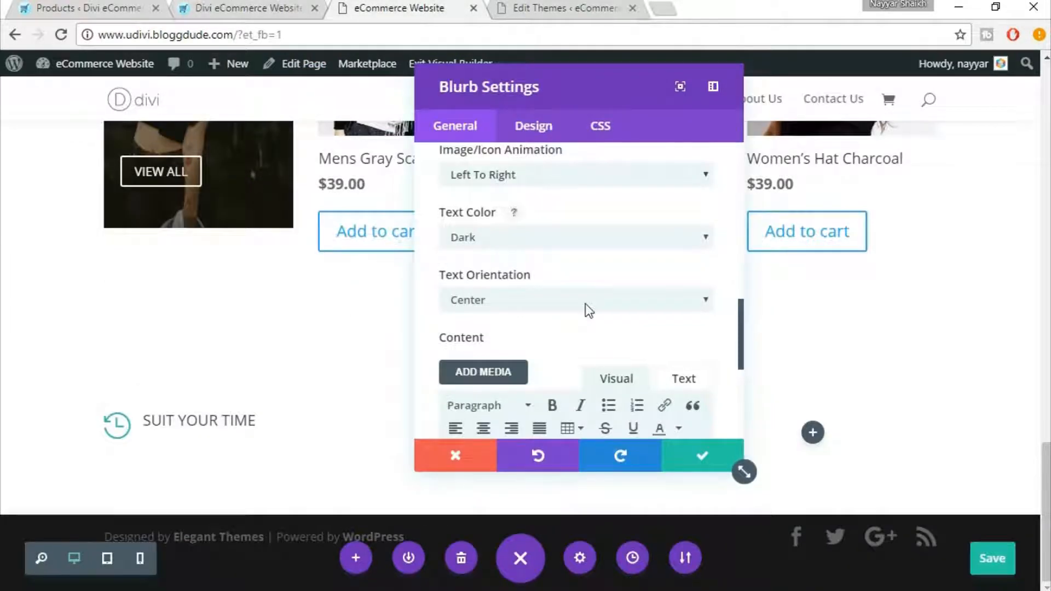
scroll(584, 304, down, 2)
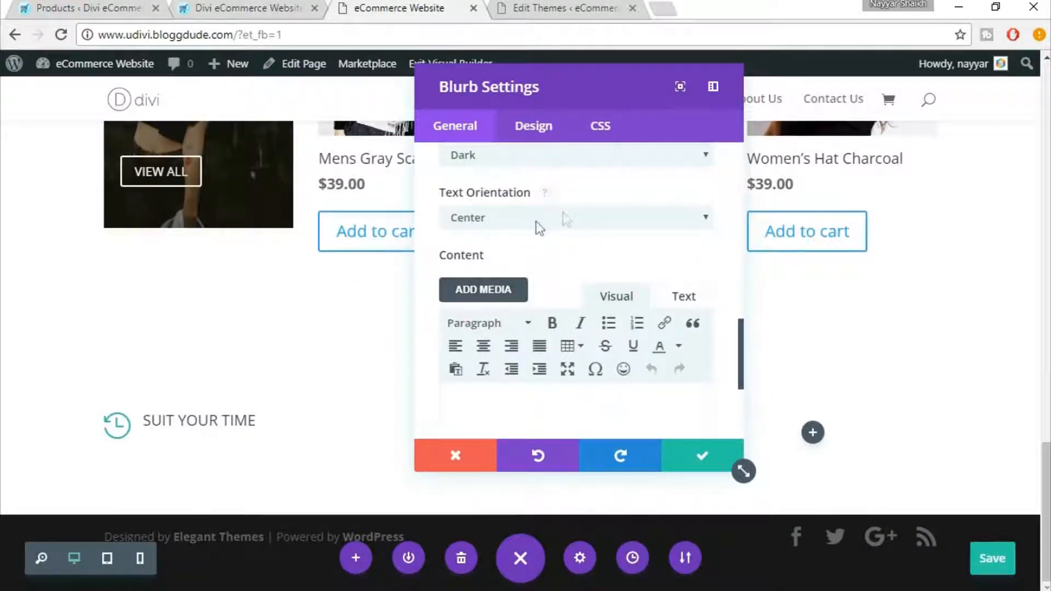
scroll(593, 253, down, 2)
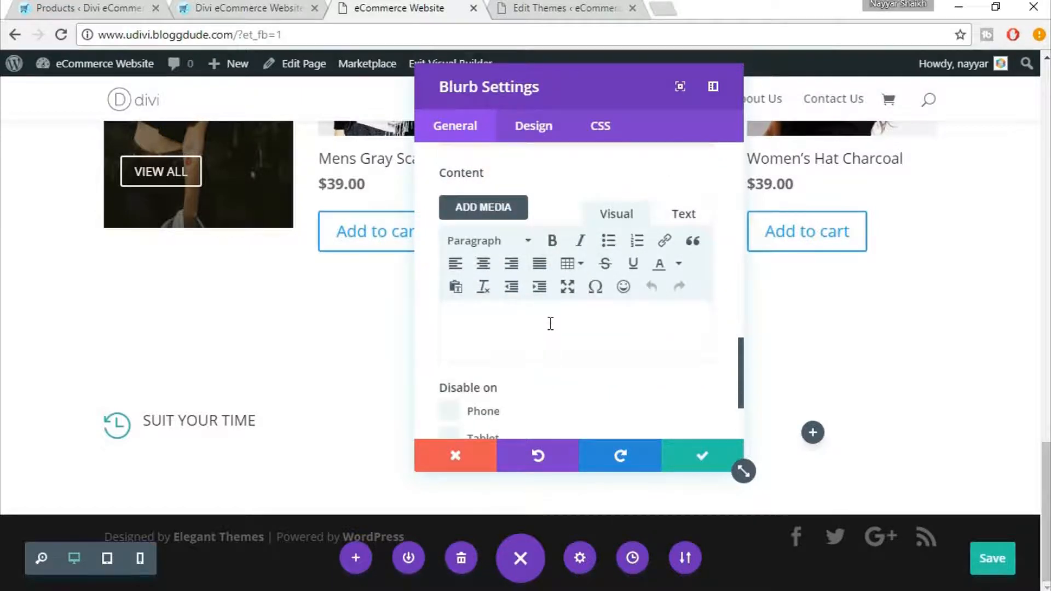
Paste 'AM or PM delivery Just $9.99' from the live site into the blurb's content.
click(254, 8)
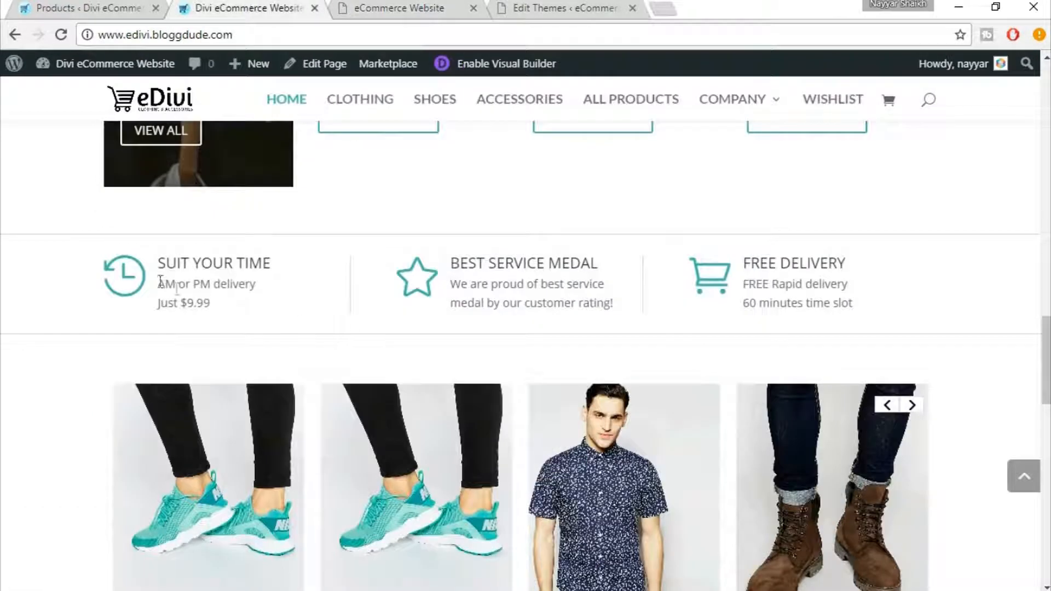
drag(158, 282, 230, 310)
key(ctrl+c)
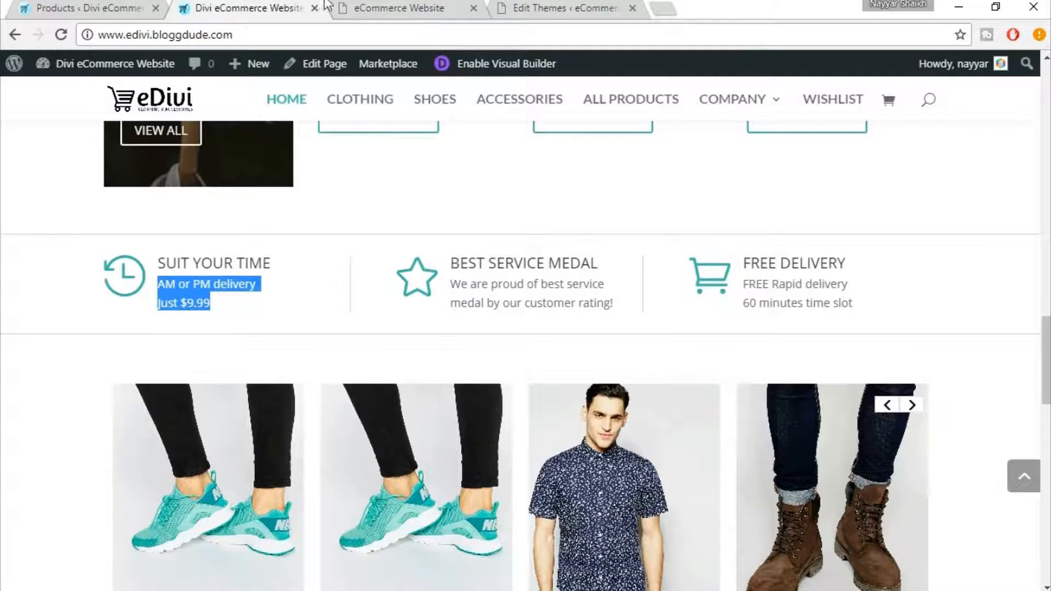
click(372, 6)
click(684, 219)
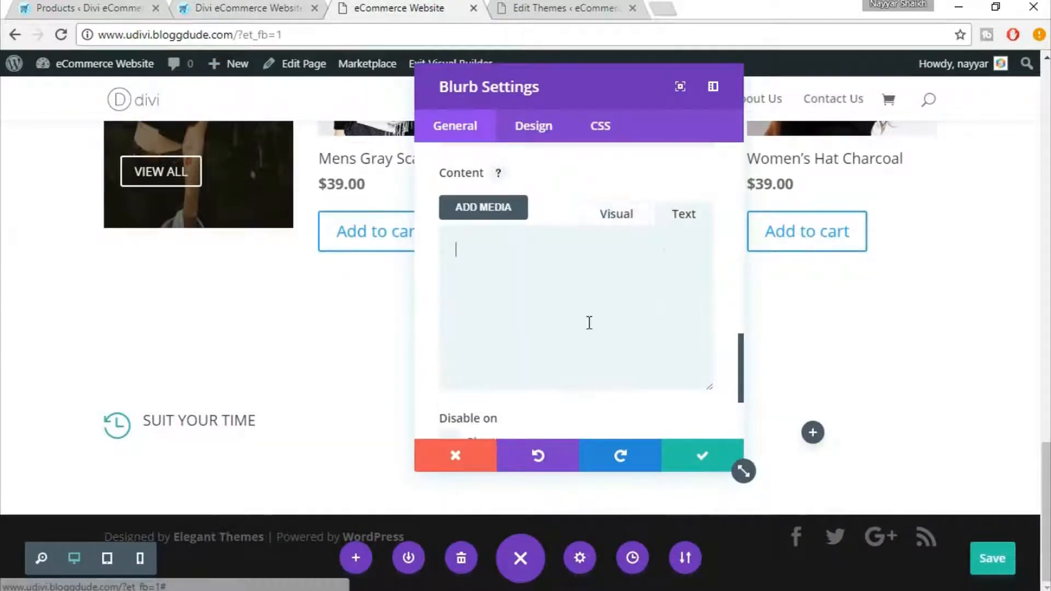
key(ctrl+v)
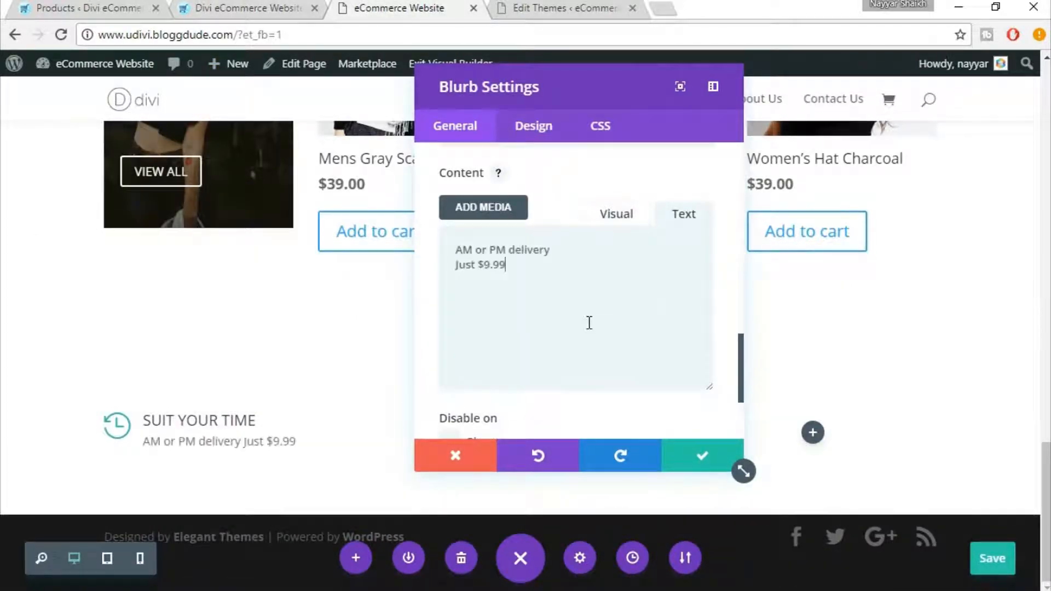
click(627, 218)
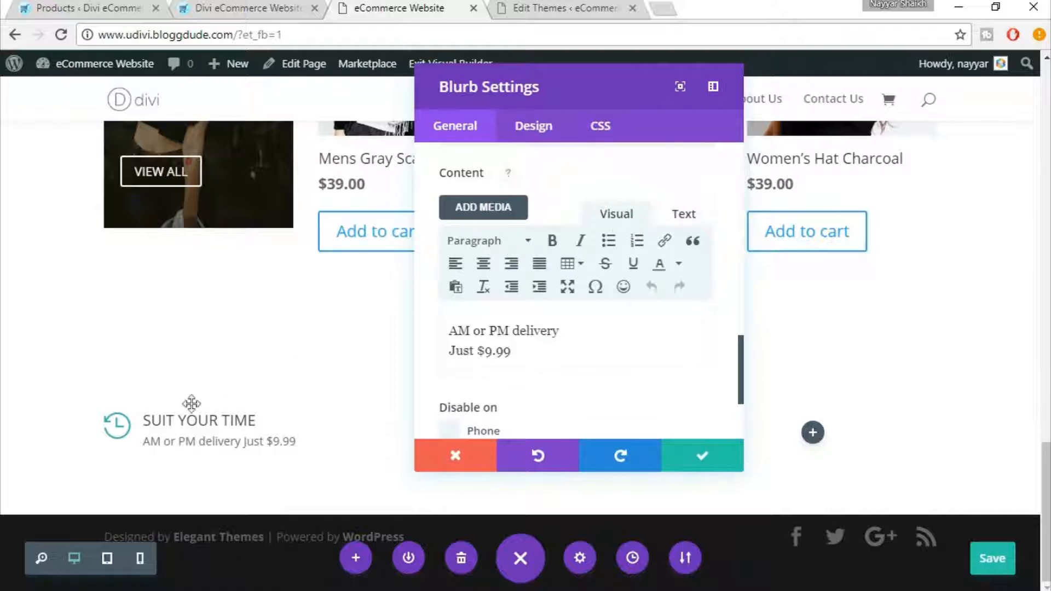
click(531, 138)
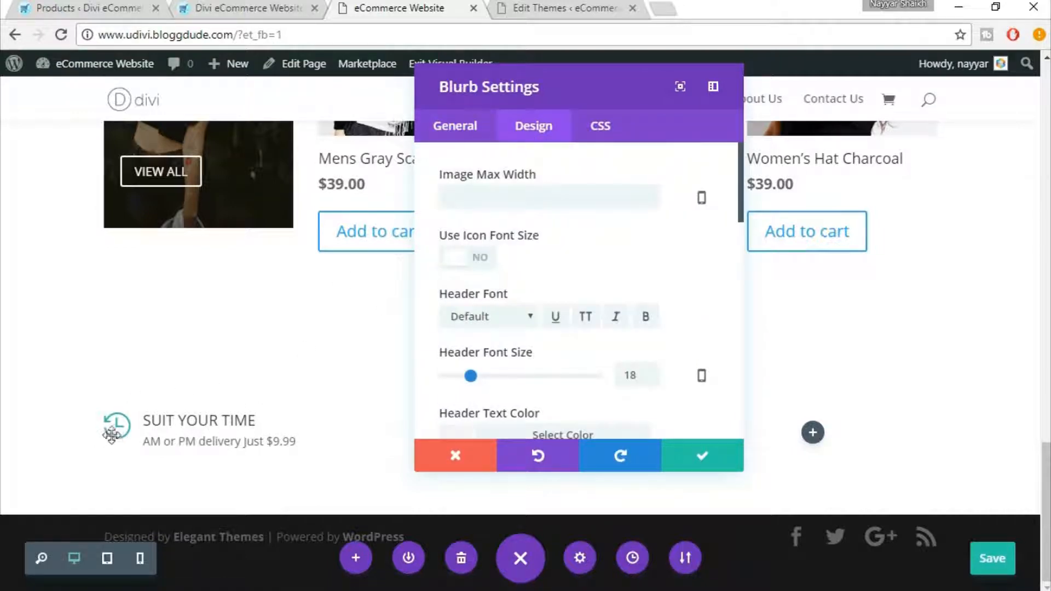
Enable a custom icon font size and enlarge the clock icon to 60px.
click(482, 260)
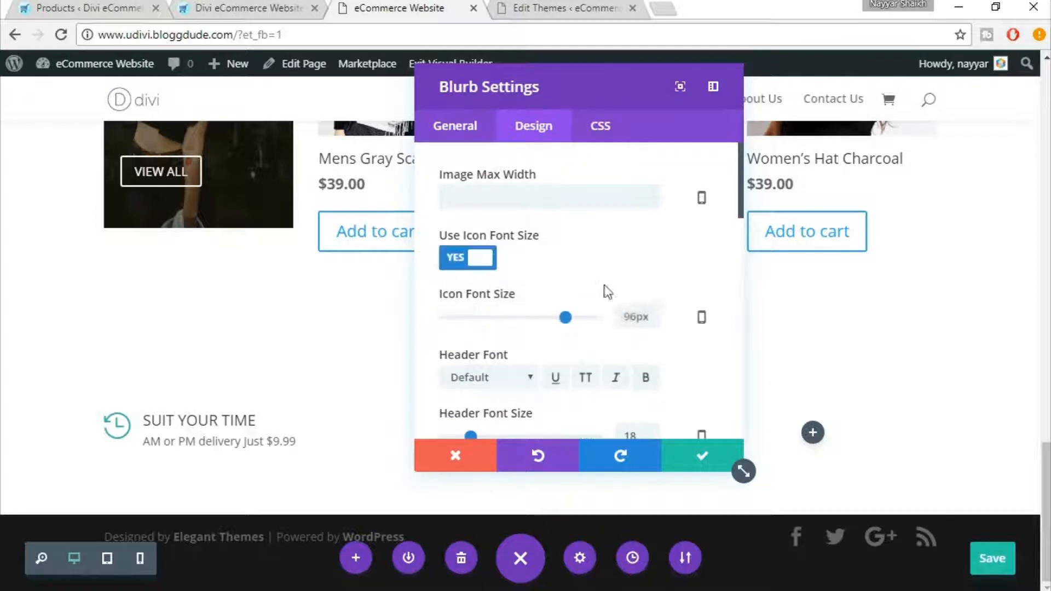
double_click(632, 317)
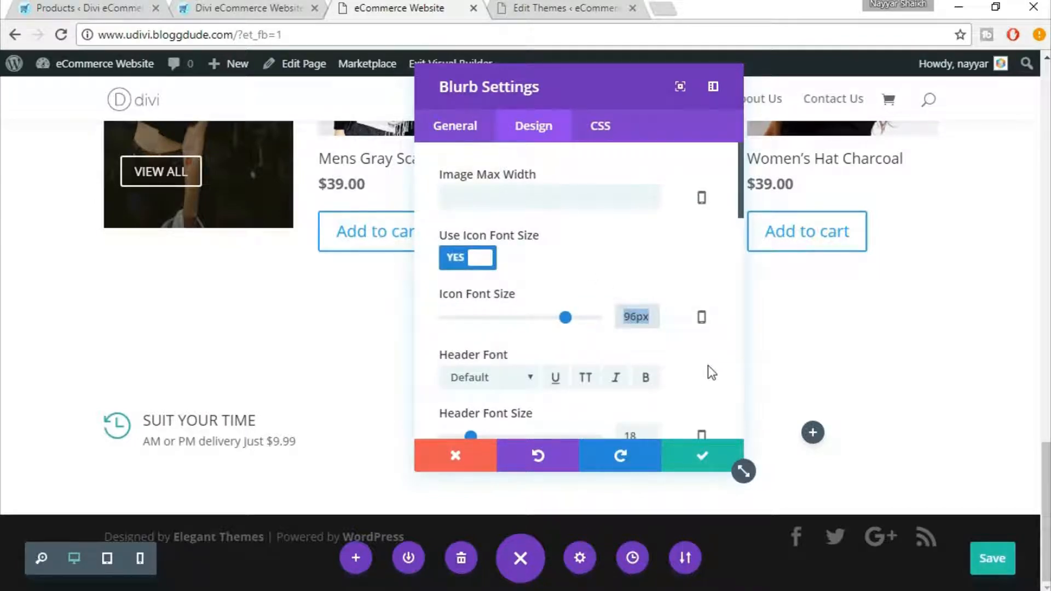
text(50)
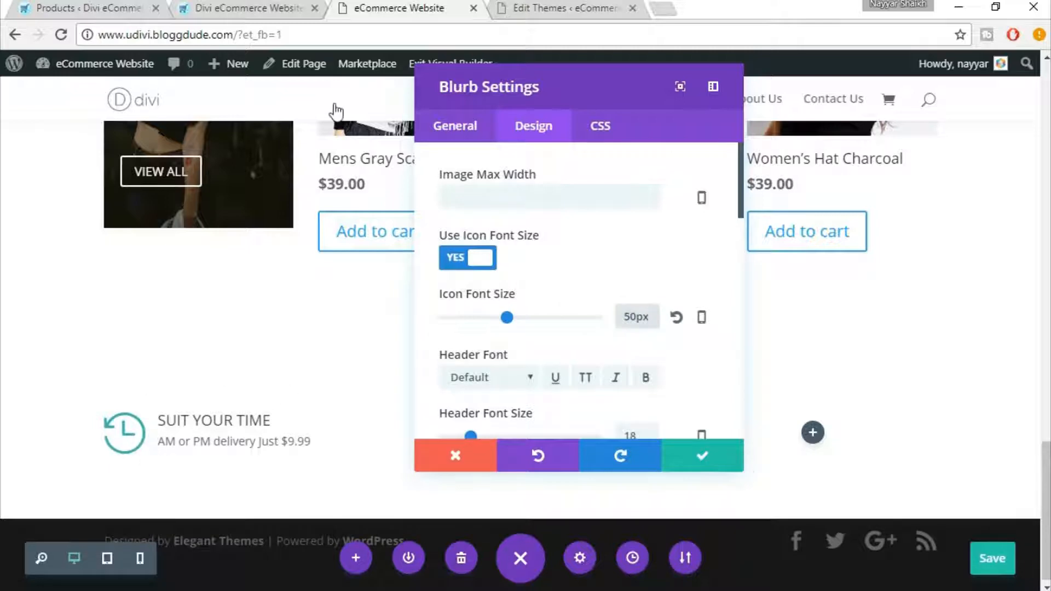
click(274, 8)
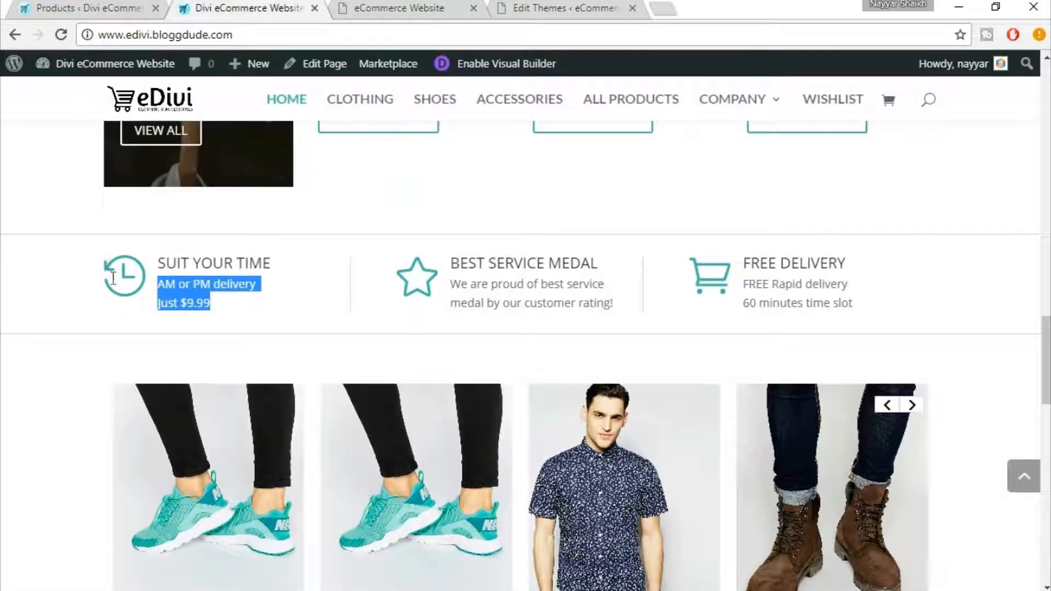
click(134, 281)
click(458, 7)
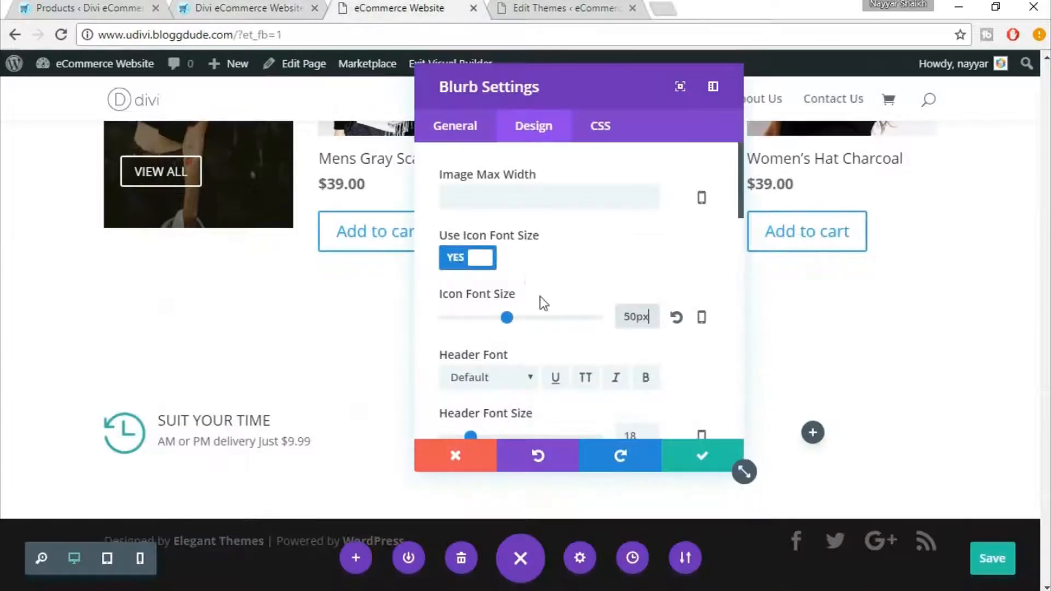
drag(516, 321, 520, 319)
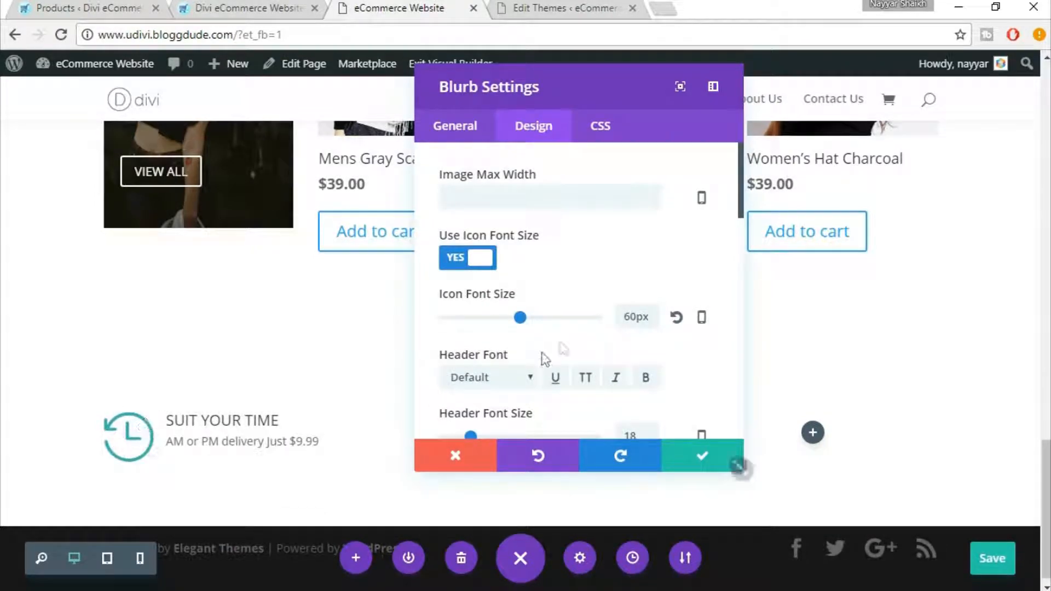
scroll(339, 414, down, 1)
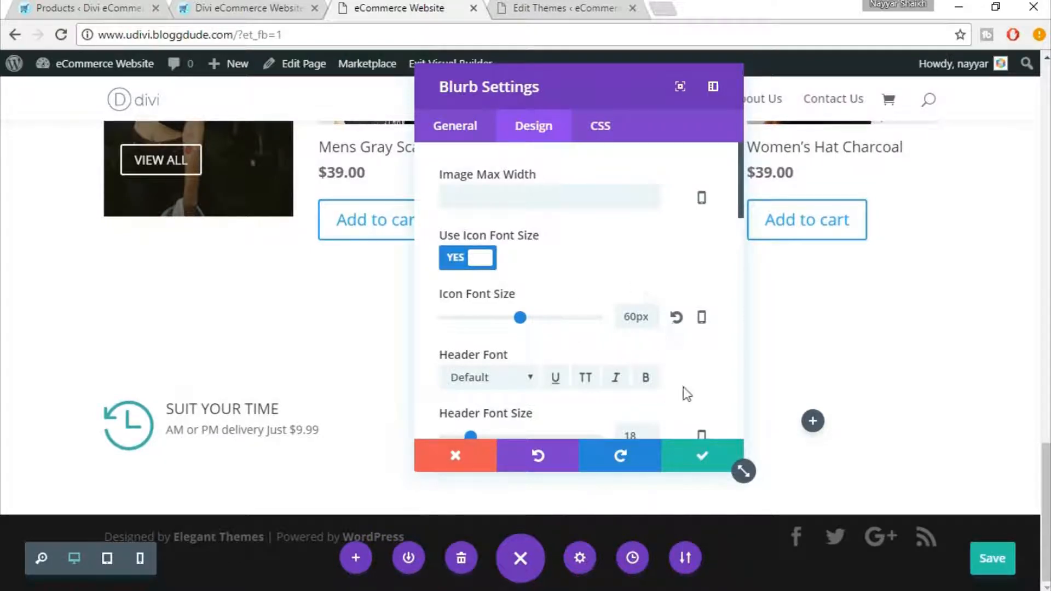
scroll(687, 393, down, 3)
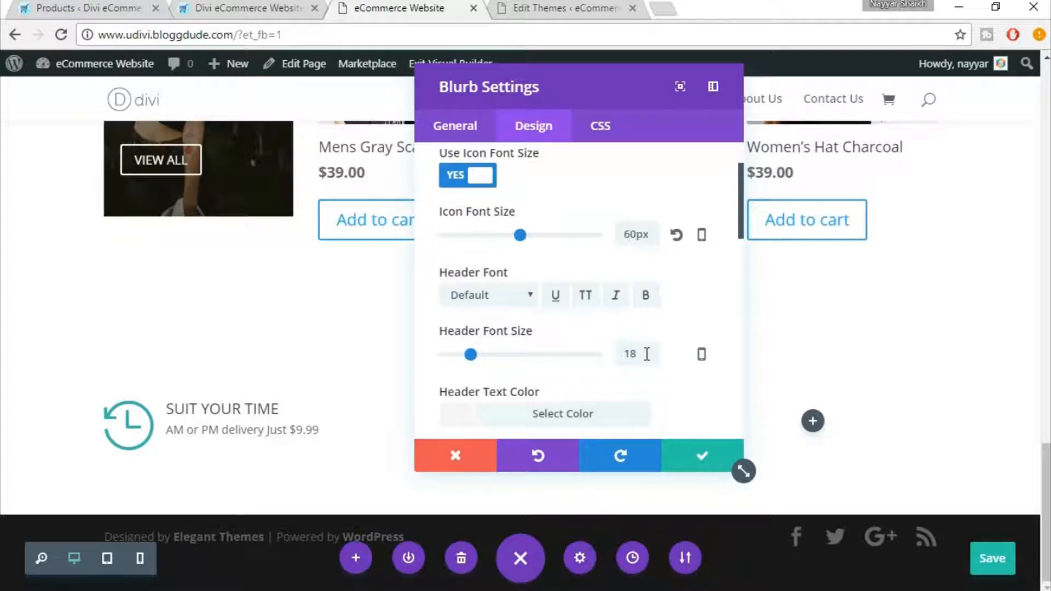
Compare with the live site, then try 16 for the blurb's body font size.
click(284, 8)
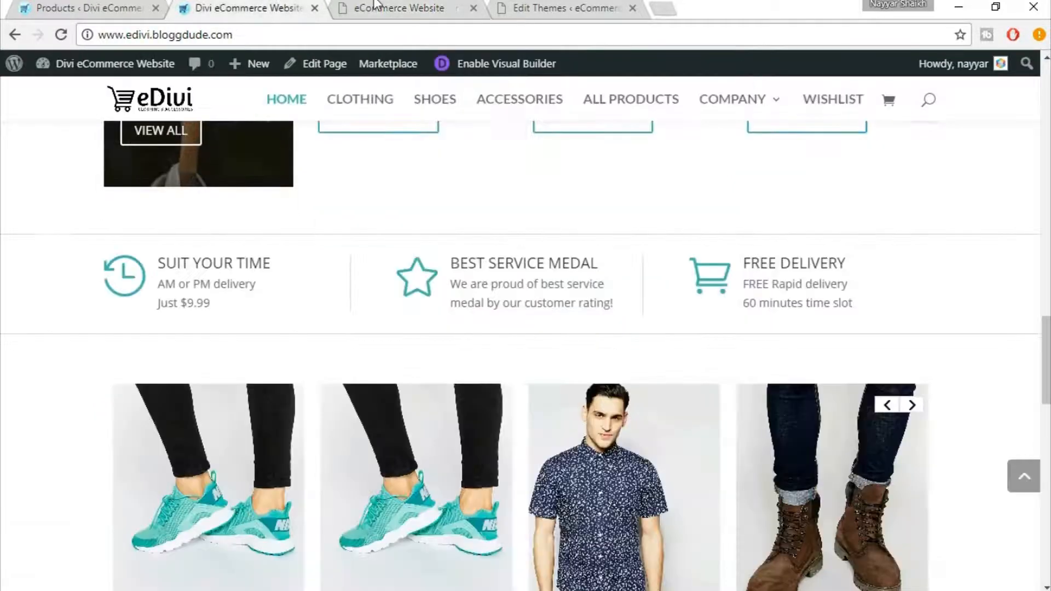
click(376, 7)
scroll(698, 367, down, 3)
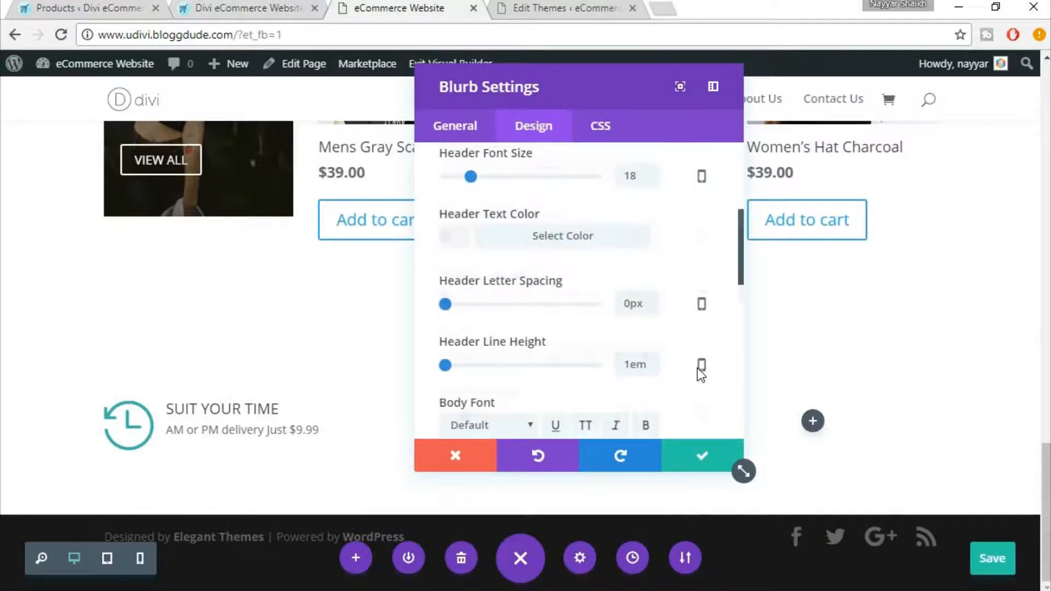
scroll(697, 368, down, 2)
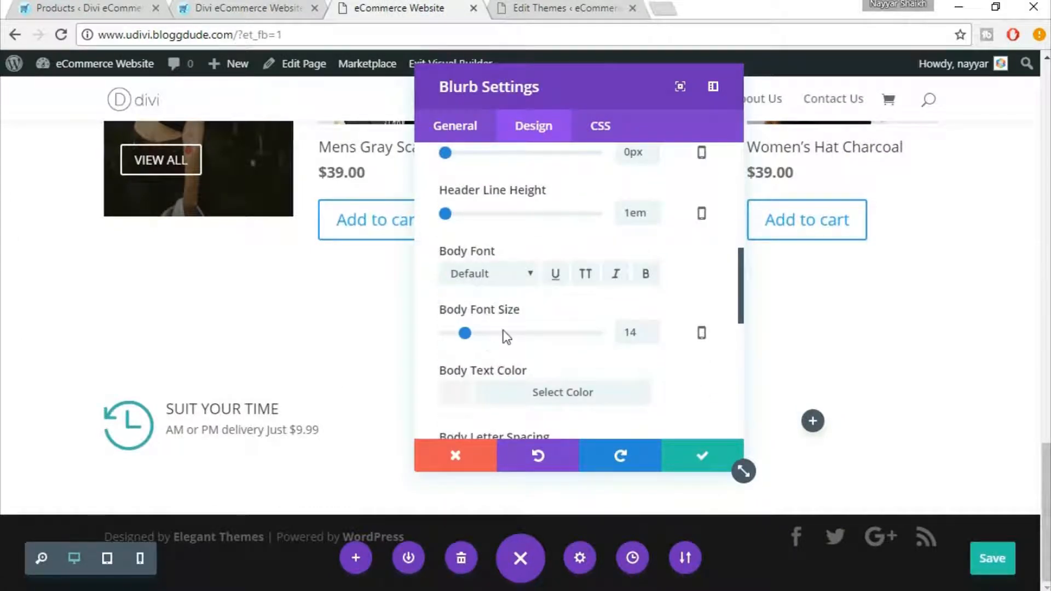
drag(640, 335, 622, 336)
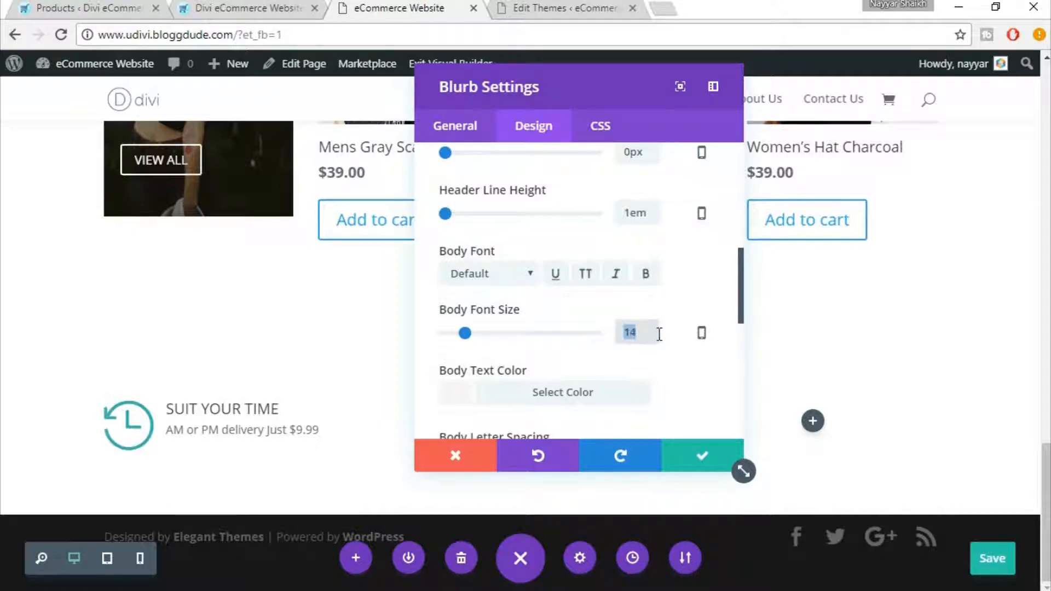
scroll(660, 335, up, 4)
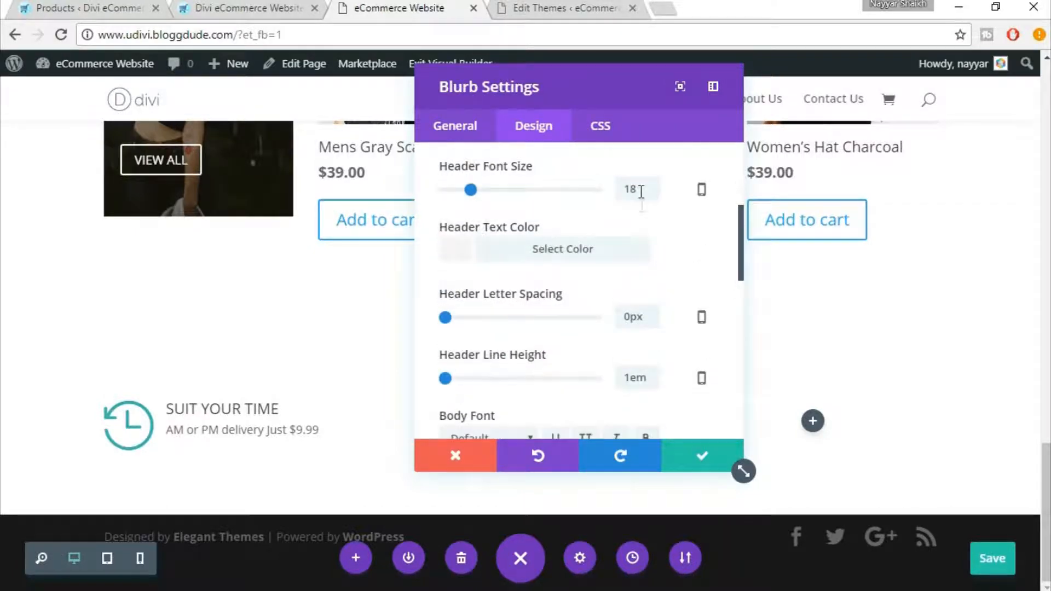
scroll(664, 251, down, 6)
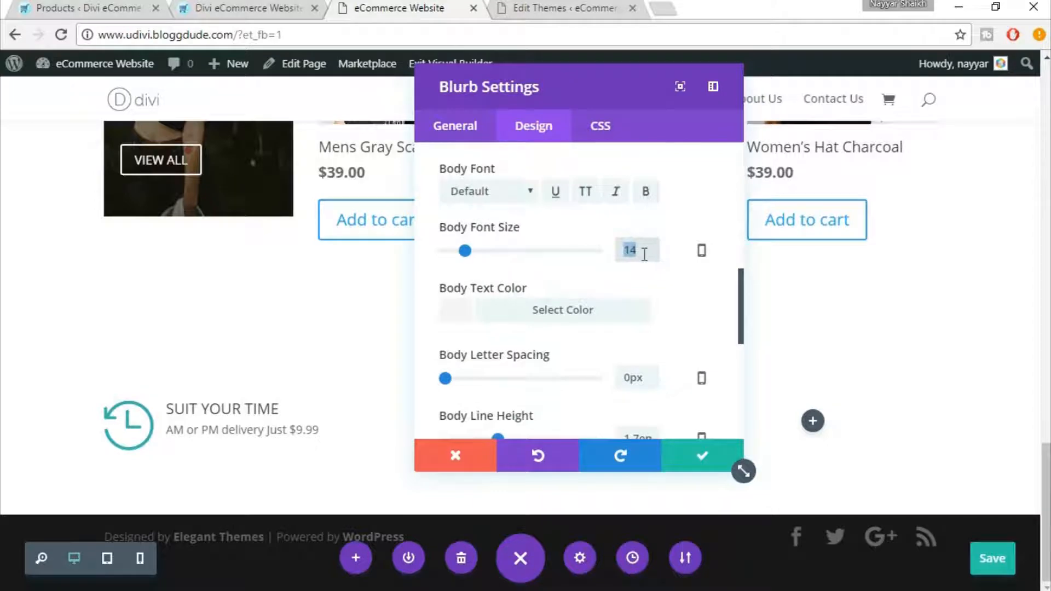
text(16)
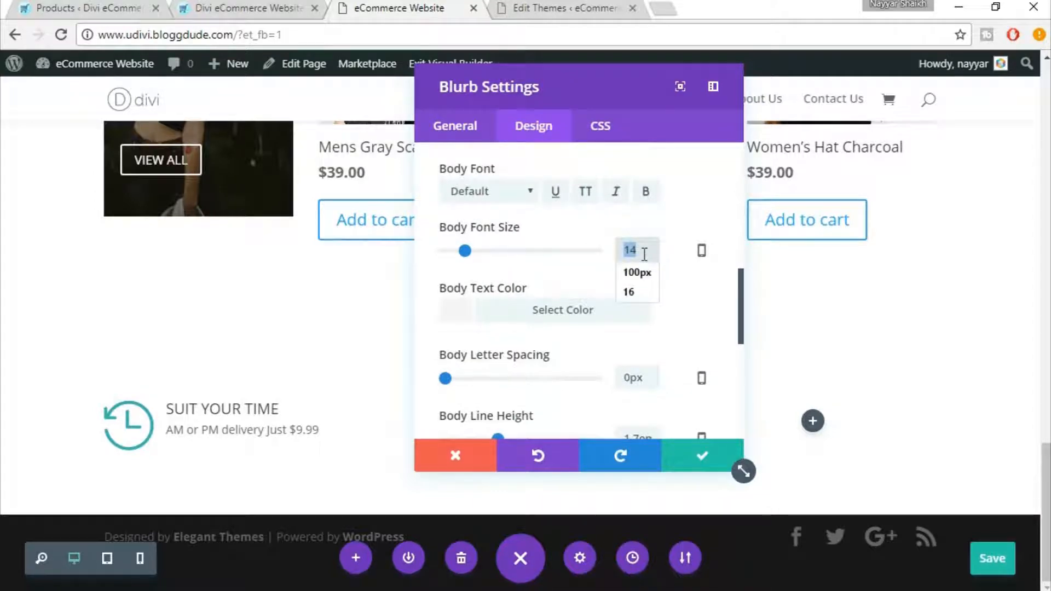
Re-edit the body font size so it ends at 14px, then view the reference homepage.
double_click(645, 255)
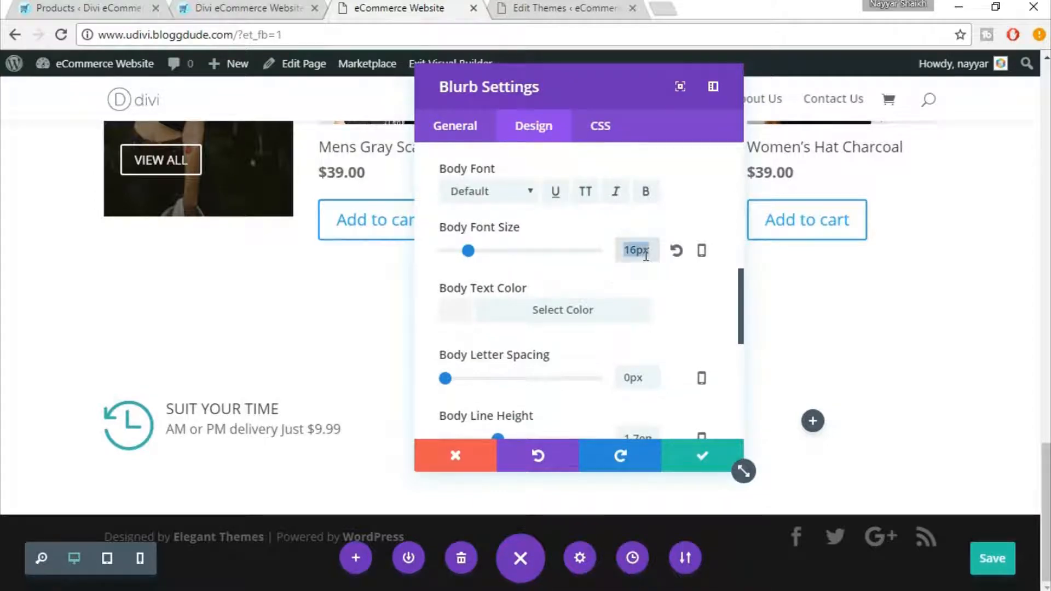
text(18)
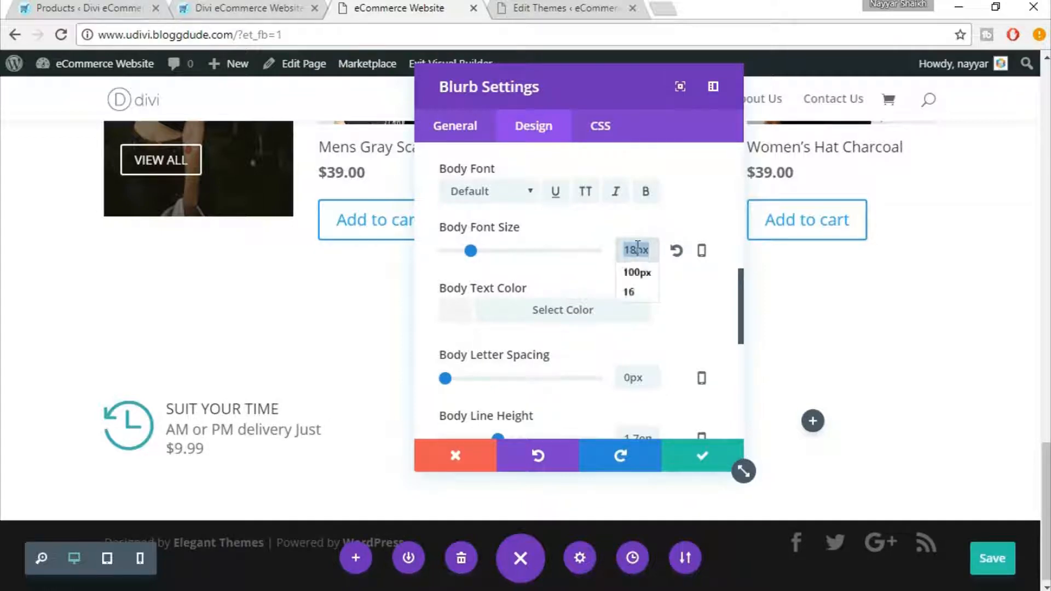
text(14)
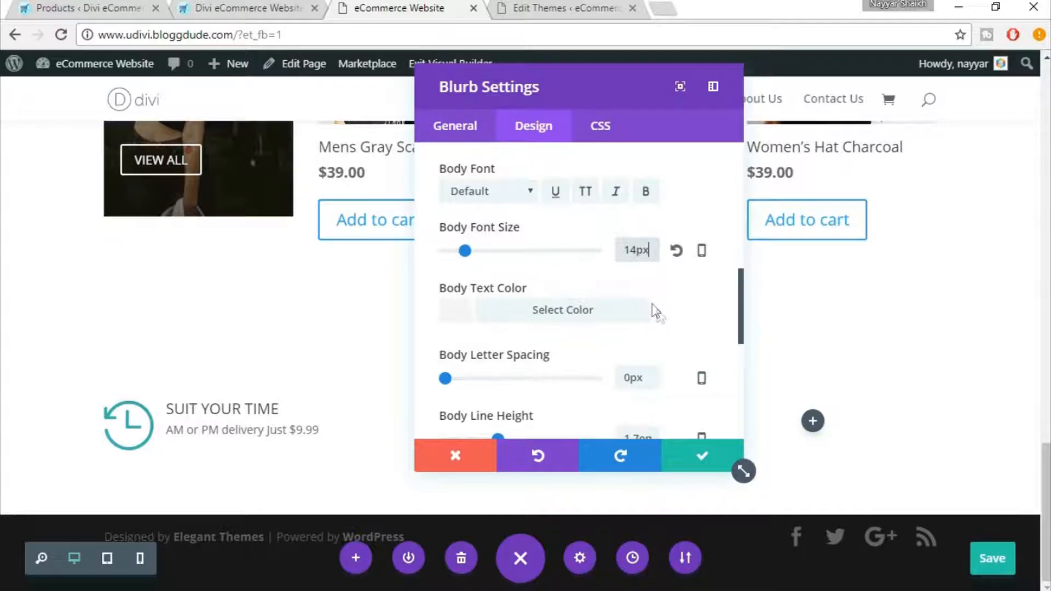
scroll(676, 356, down, 6)
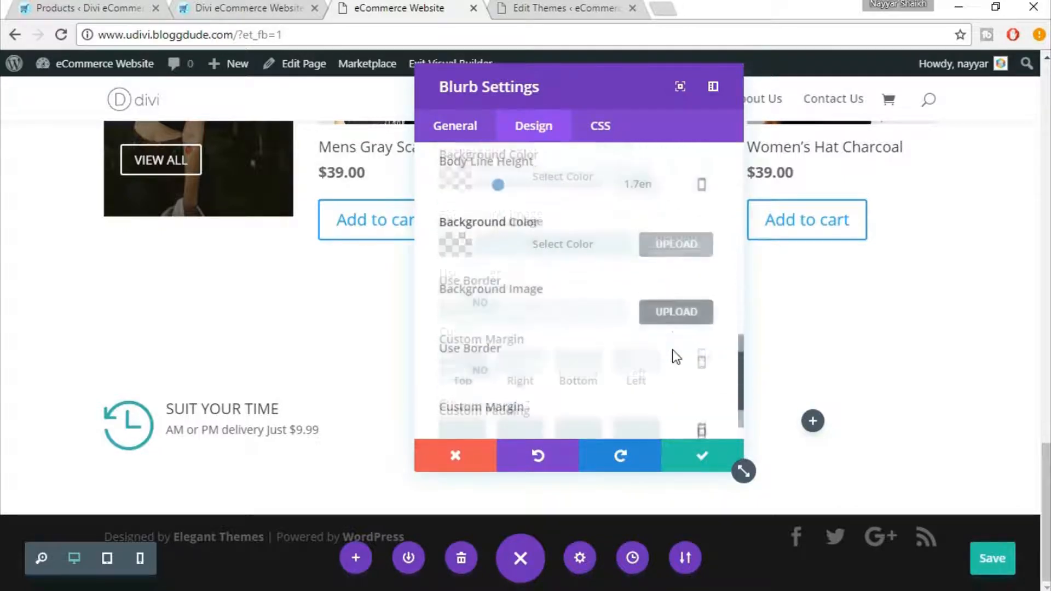
scroll(677, 356, down, 1)
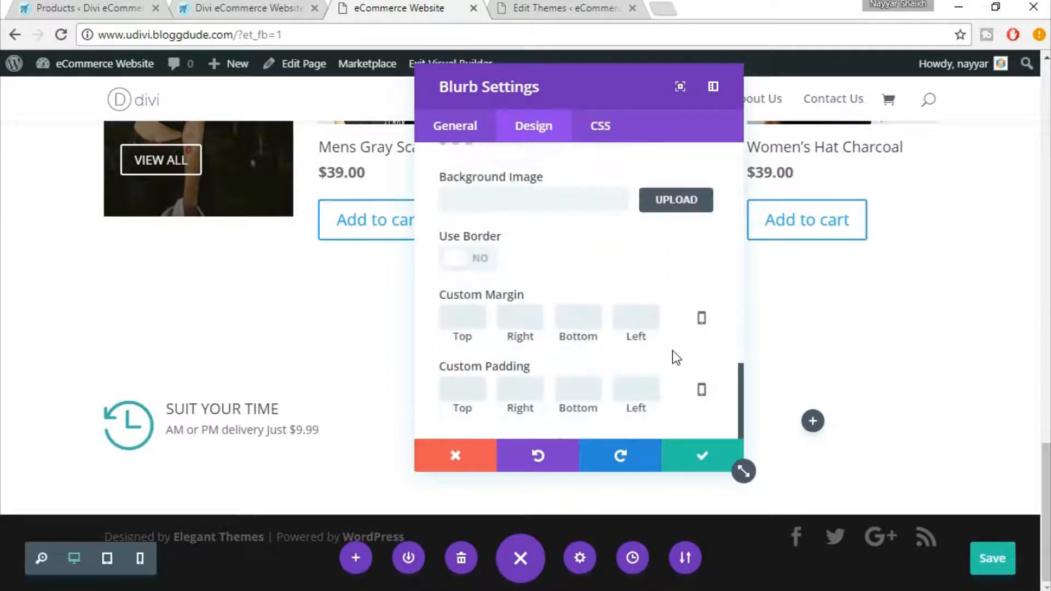
scroll(670, 353, up, 7)
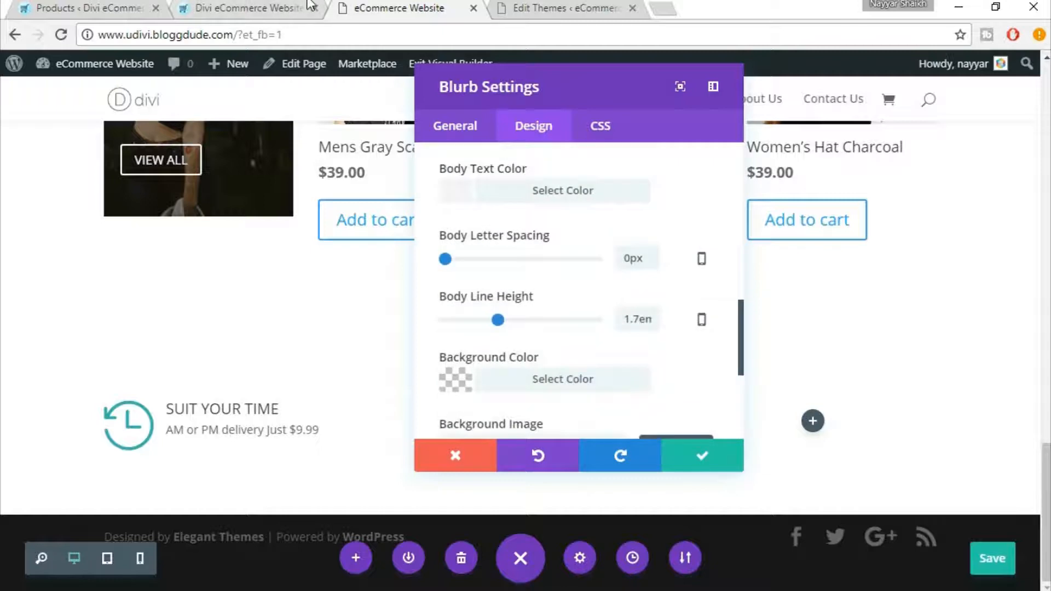
click(309, 4)
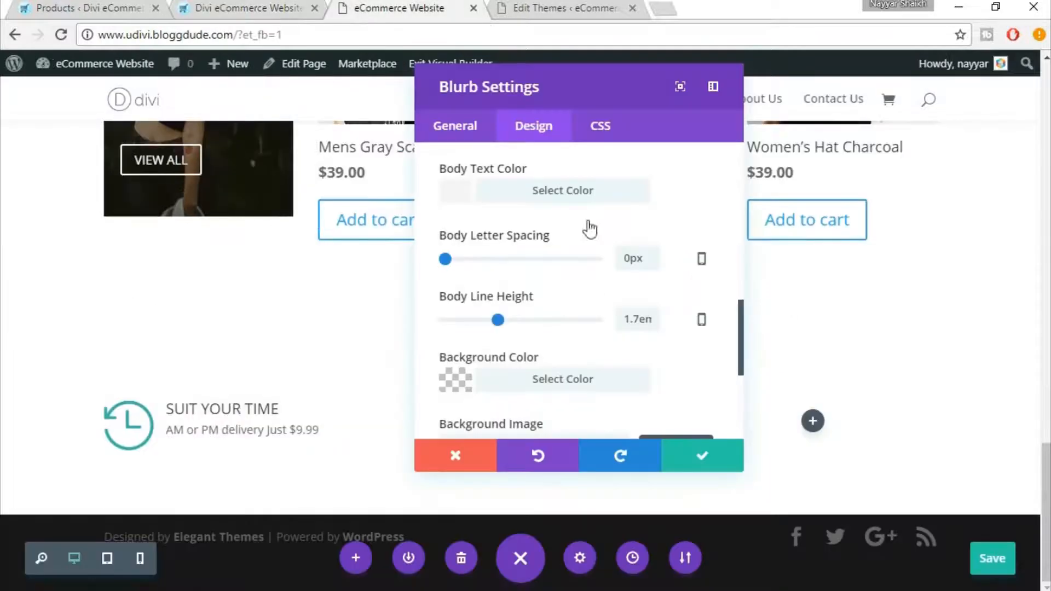
Break the description after 'AM or PM delivery' so 'Just $9.99' sits on its own line.
click(449, 7)
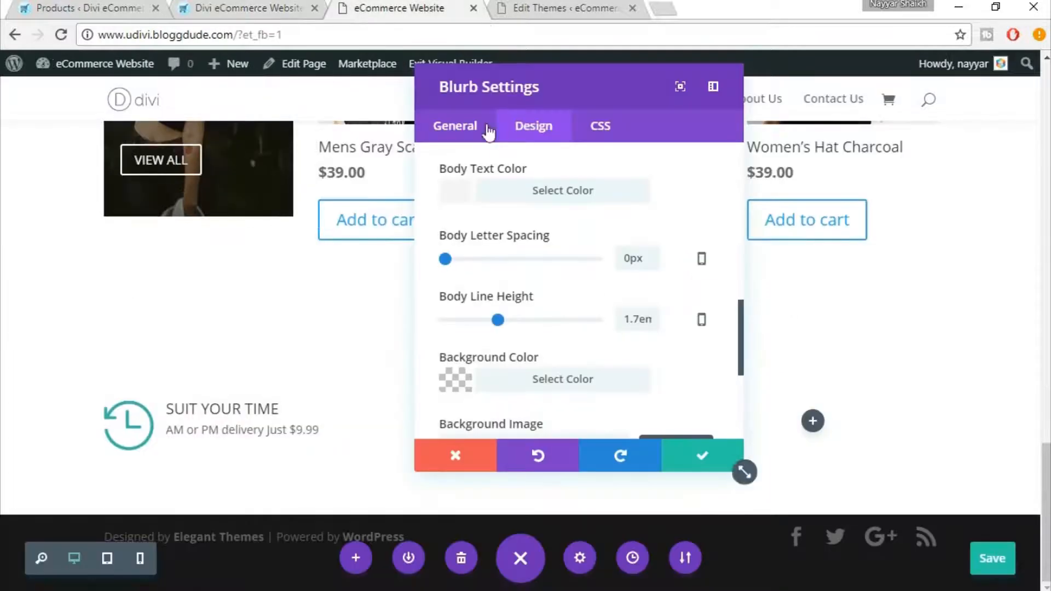
click(487, 131)
scroll(602, 356, down, 3)
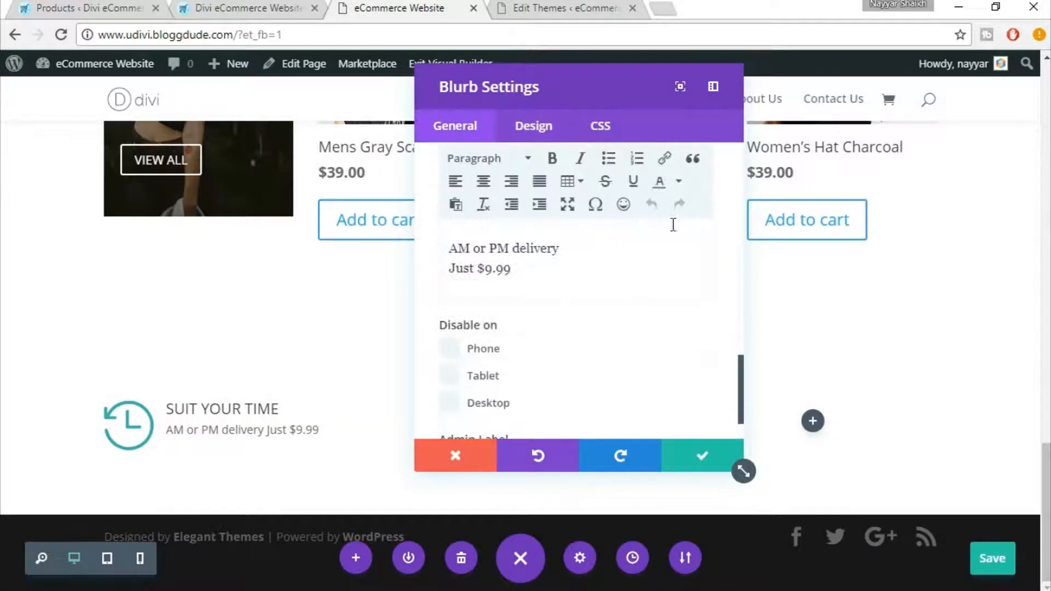
scroll(685, 286, up, 2)
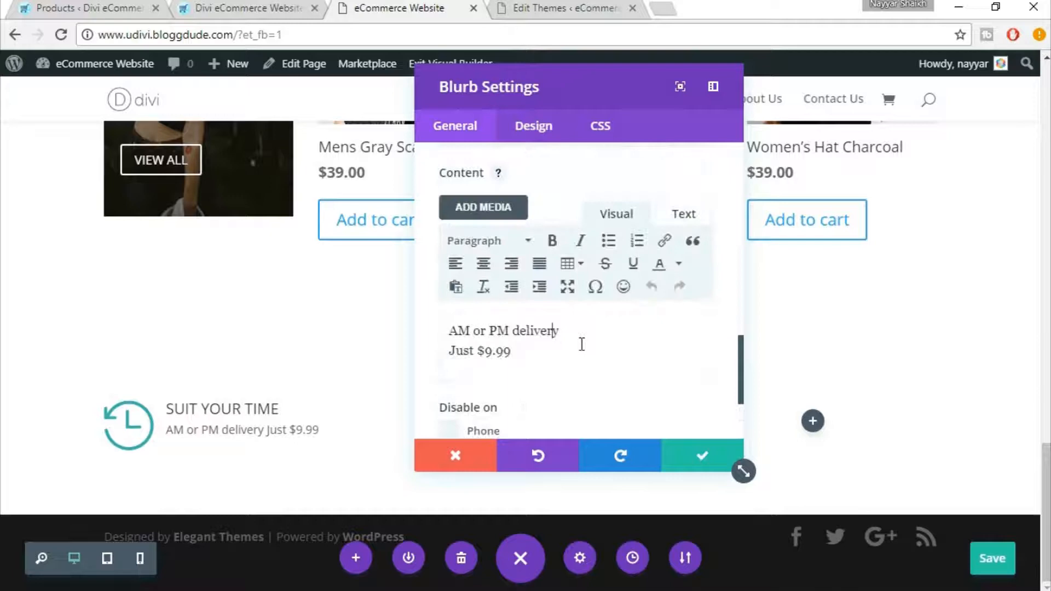
key(Return)
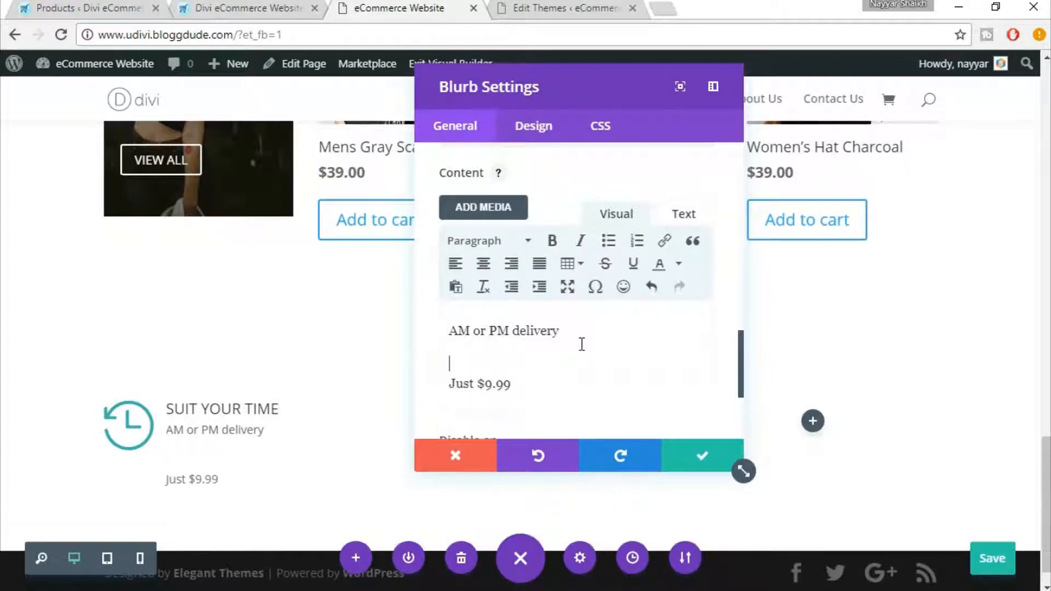
key(BackSpace)
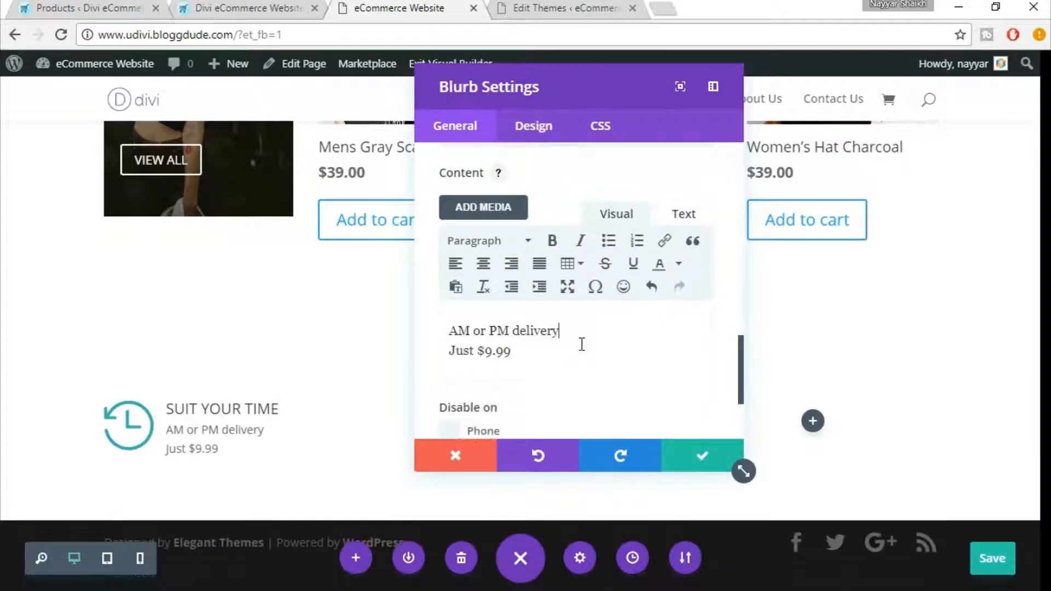
click(230, 8)
click(438, 8)
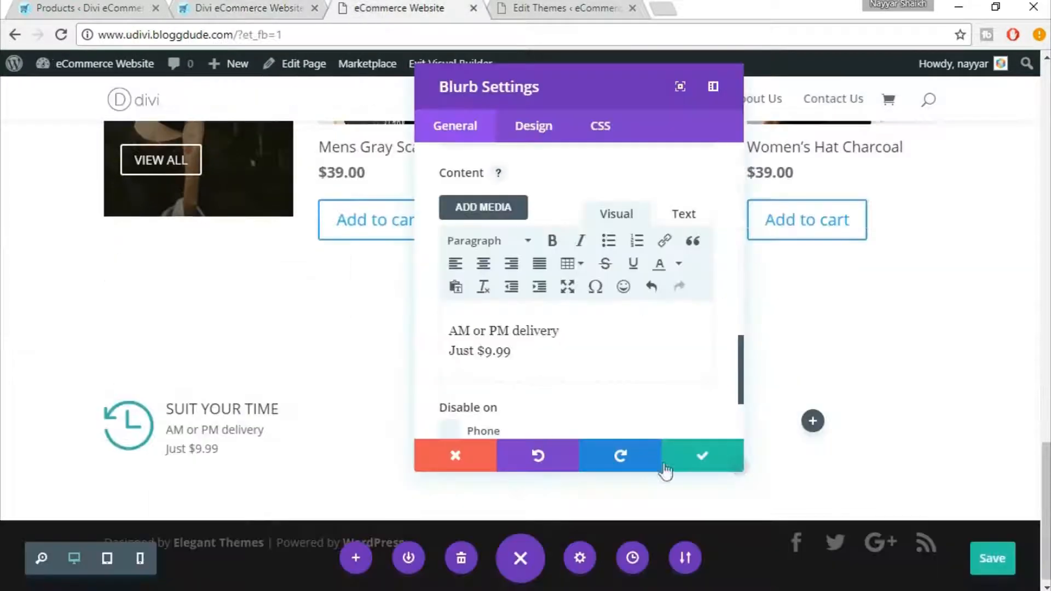
Save the SUIT YOUR TIME blurb and drag its duplicate into the middle column.
click(704, 459)
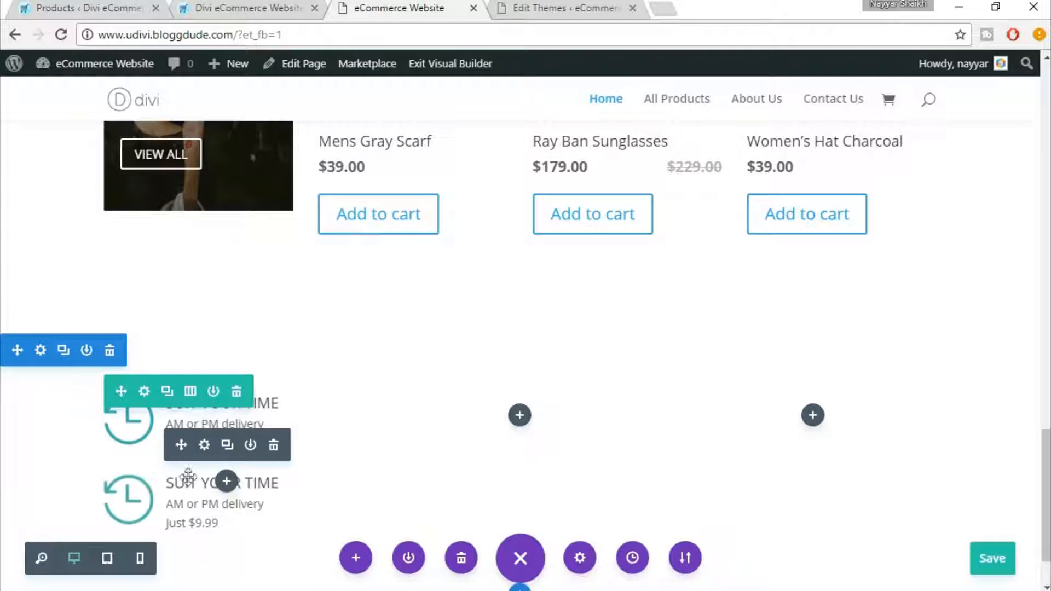
drag(184, 460, 629, 406)
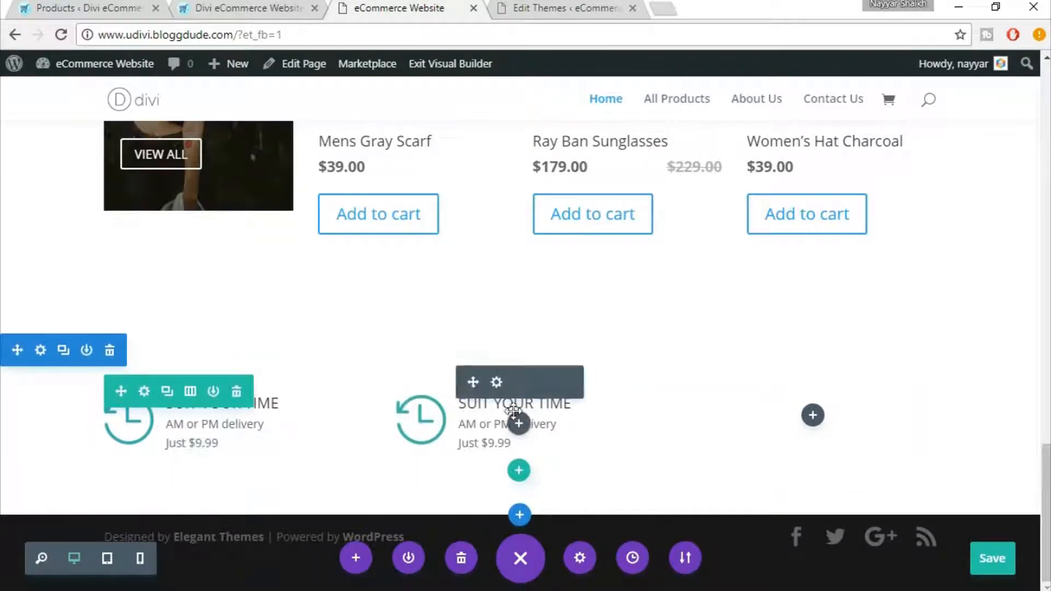
Replace the middle blurb's title with BEST SERVICE MEDAL copied from the reference site.
click(497, 383)
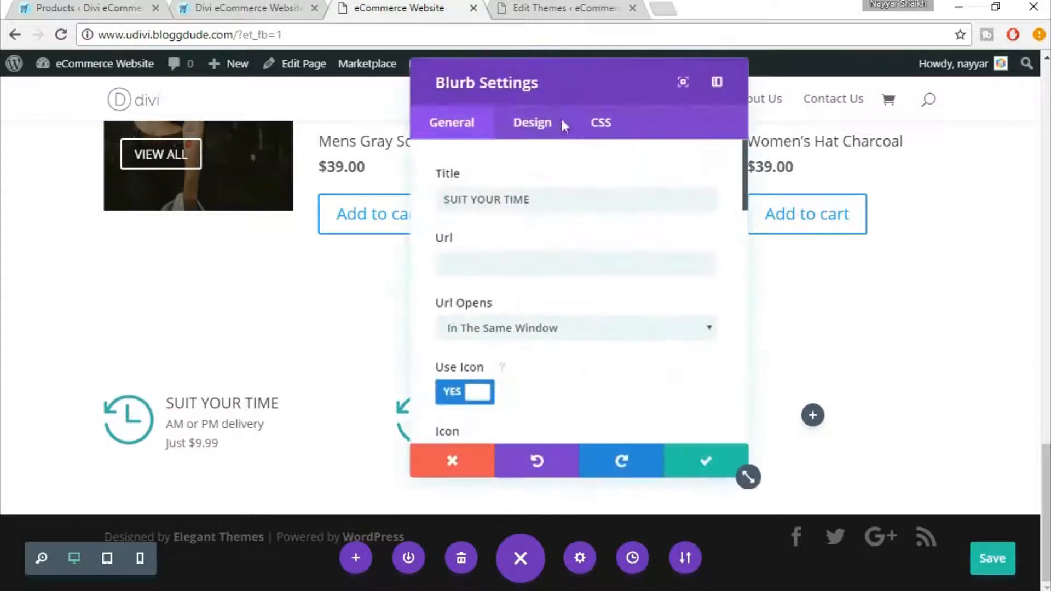
drag(551, 80, 783, 112)
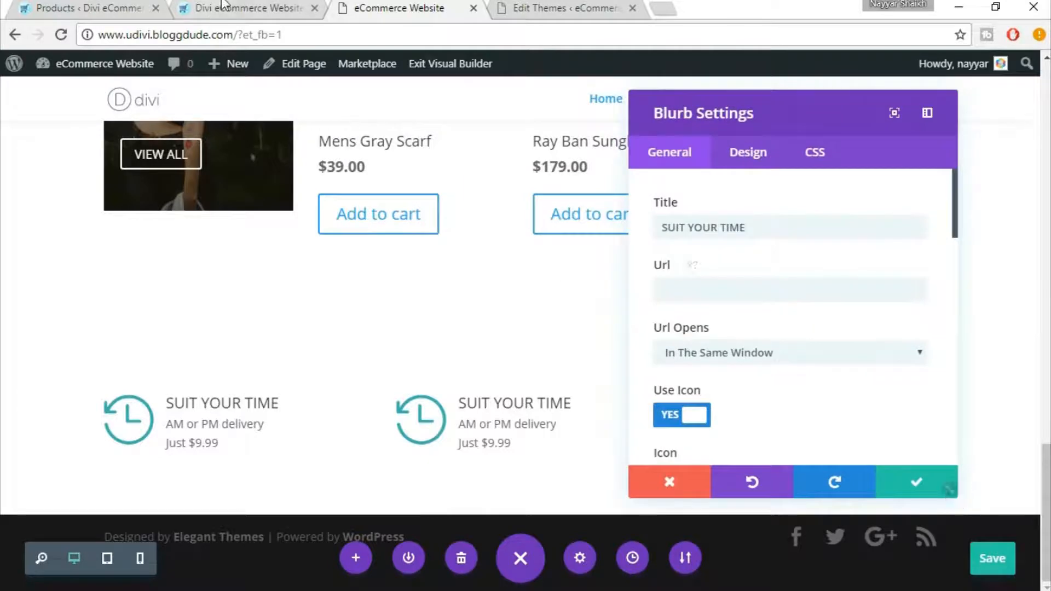
key(ctrl+shift+Tab)
drag(450, 264, 600, 264)
key(ctrl+c)
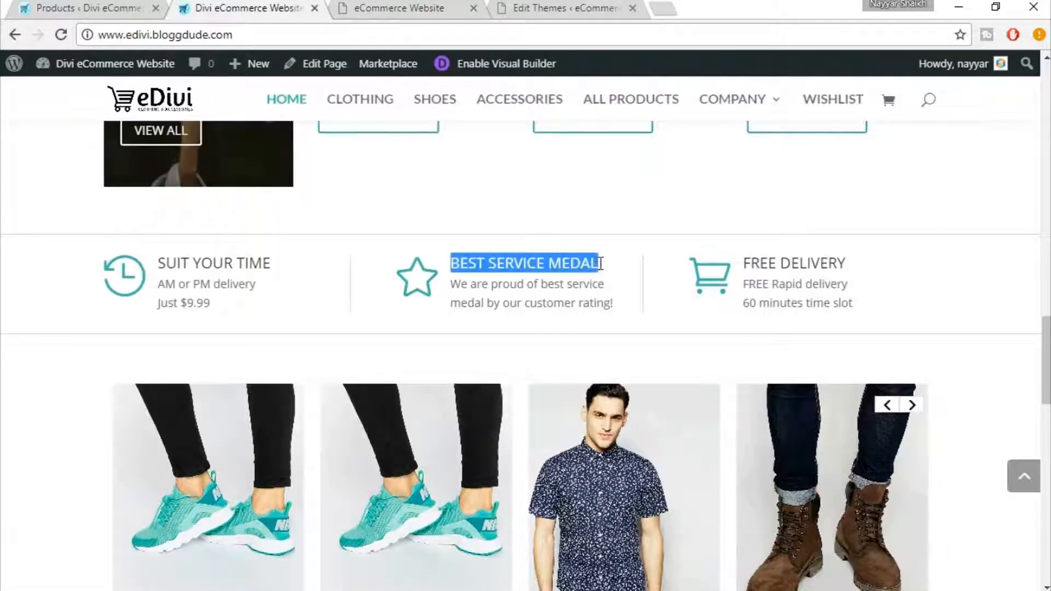
click(386, 8)
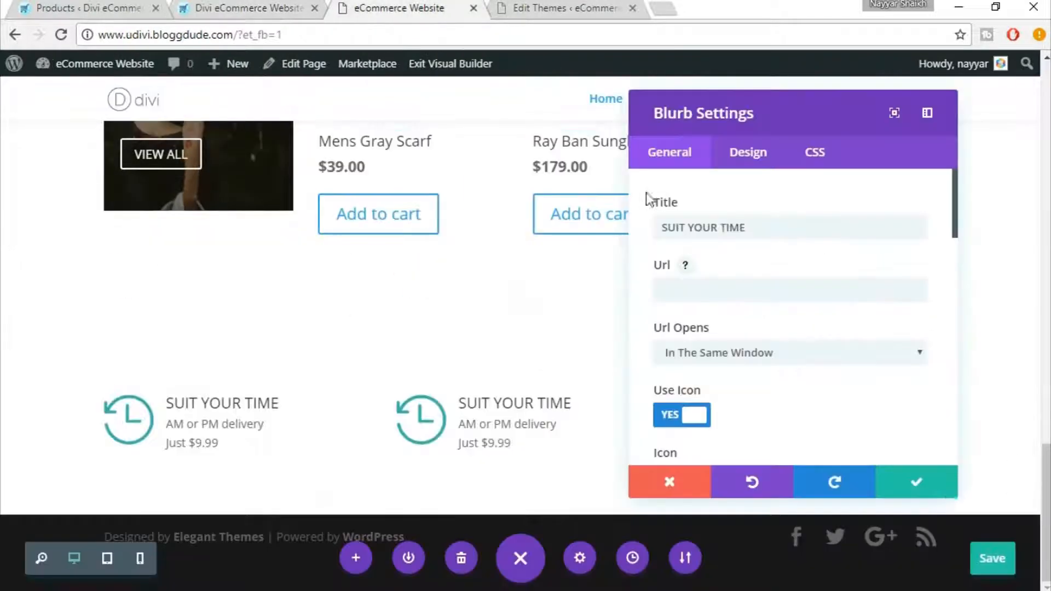
triple_click(721, 228)
key(ctrl+v)
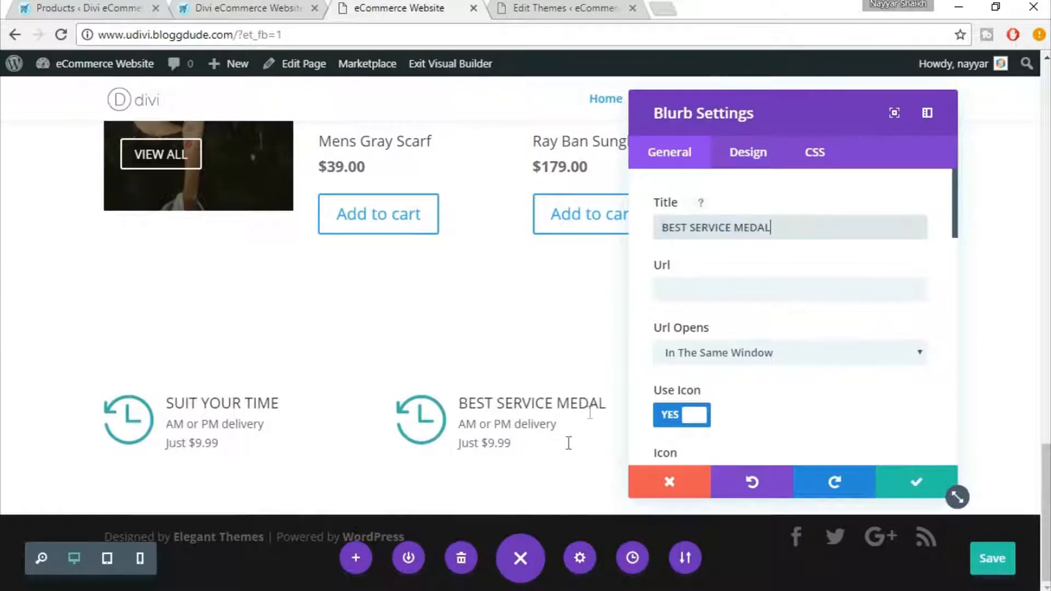
drag(792, 120, 806, 120)
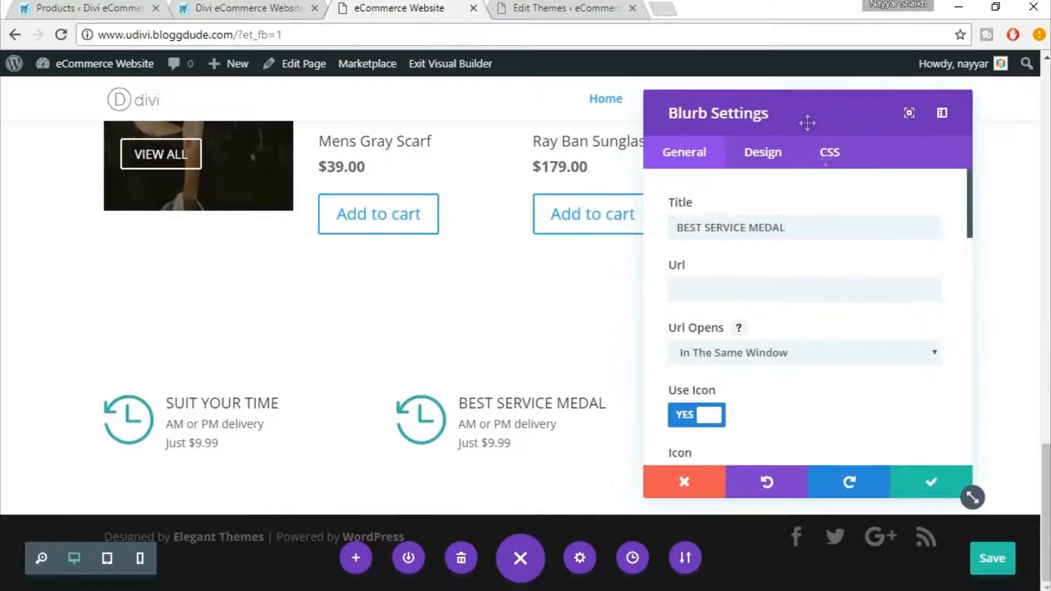
Browse the blurb's icon grid and check which icon the reference site uses.
scroll(862, 347, down, 5)
scroll(864, 348, down, 10)
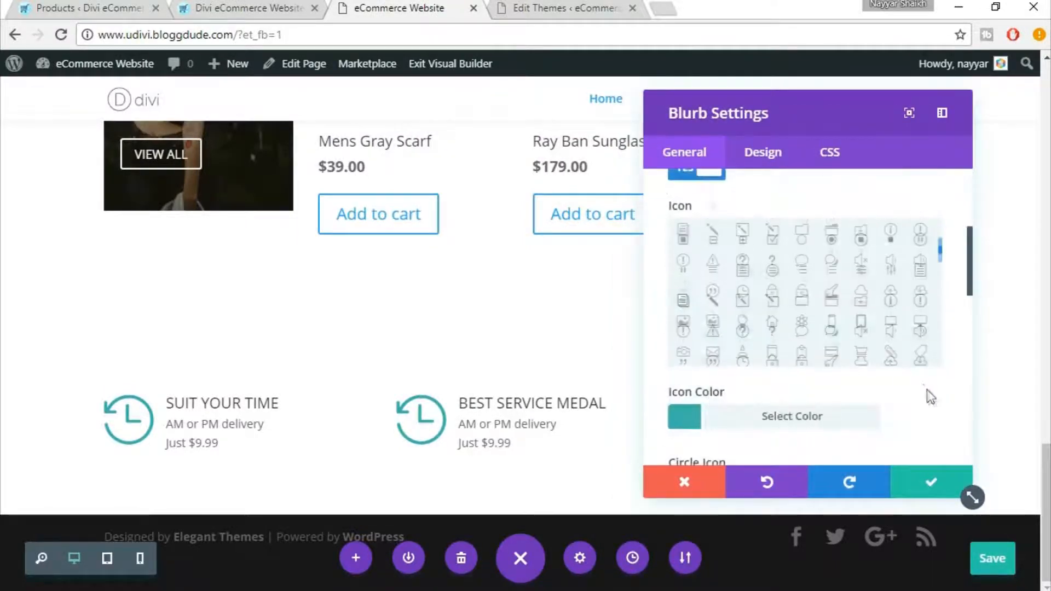
scroll(932, 394, up, 8)
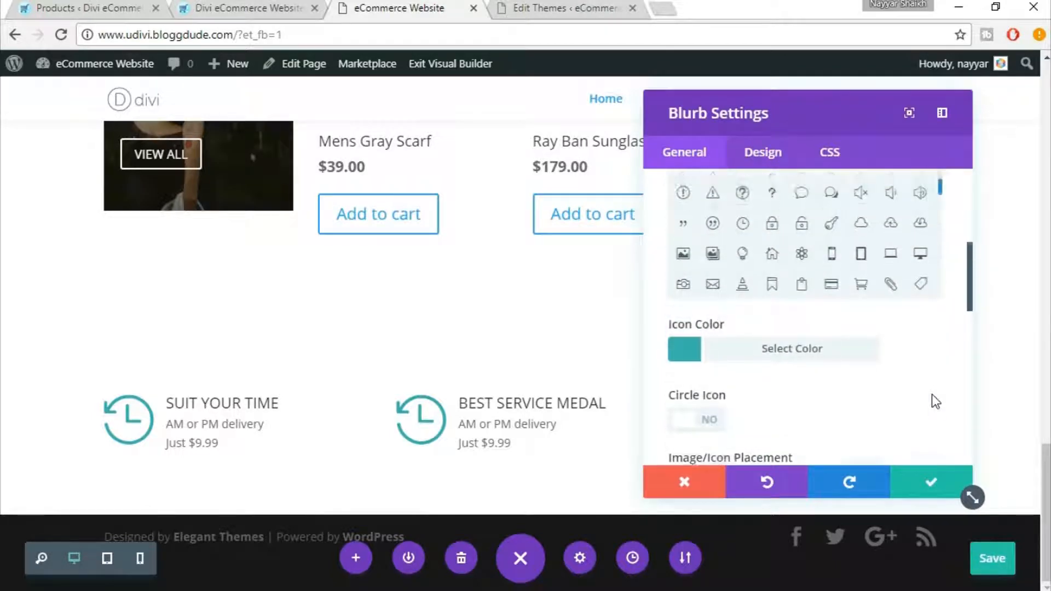
scroll(941, 329, down, 1)
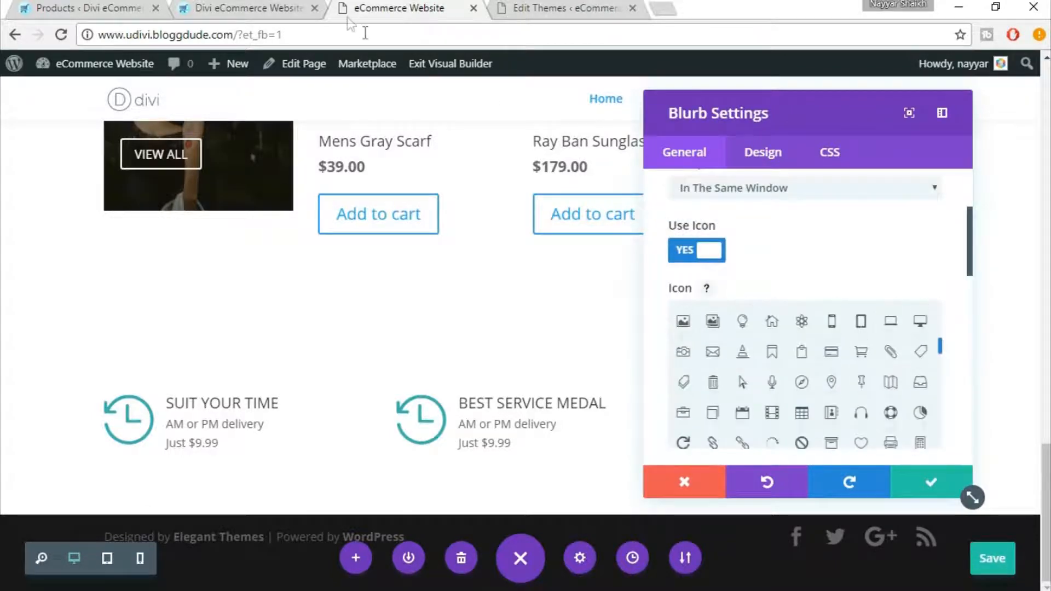
click(304, 3)
click(435, 6)
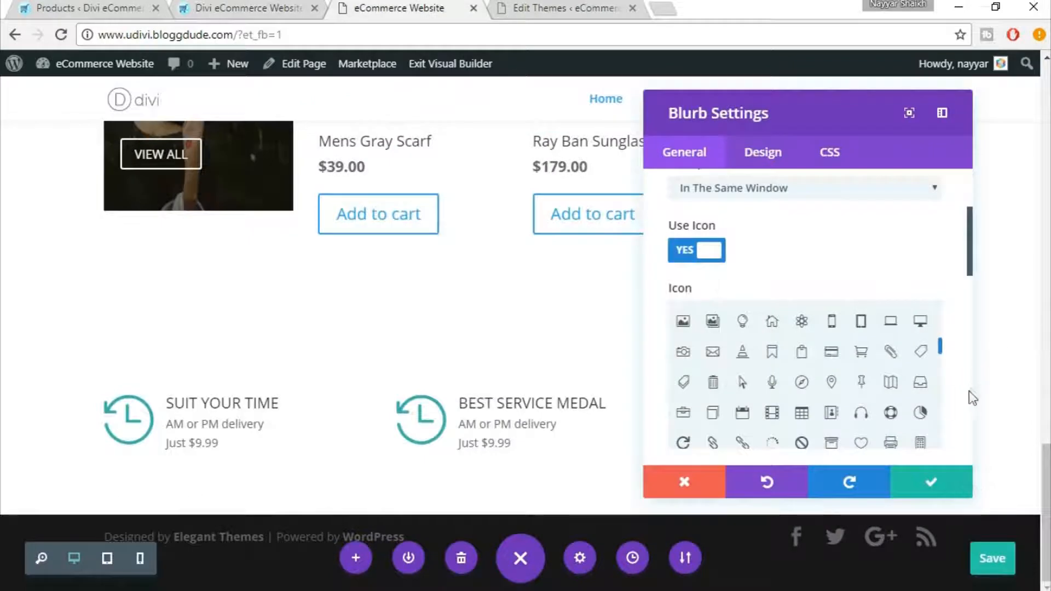
Replace the Best Service Medal blurb's clock icon with the outline star icon.
scroll(968, 393, down, 1)
scroll(900, 312, down, 3)
scroll(909, 312, down, 6)
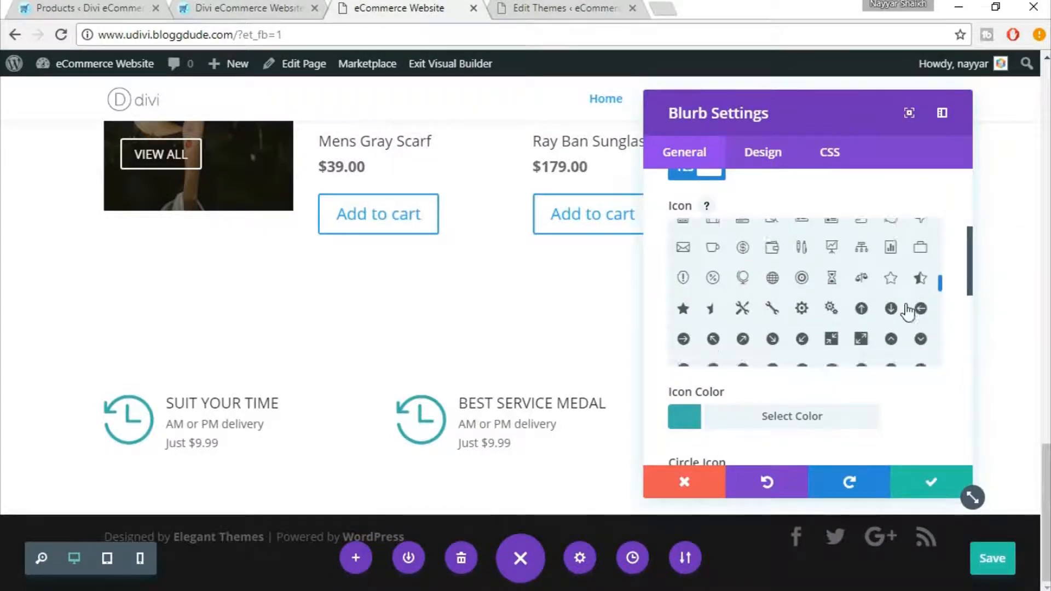
scroll(908, 312, down, 3)
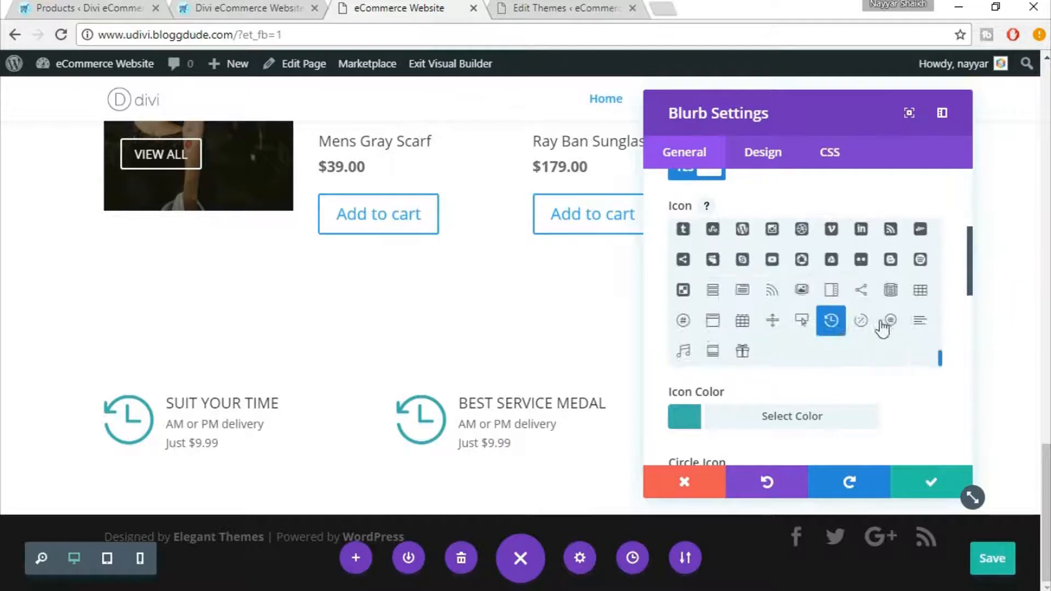
scroll(898, 327, up, 6)
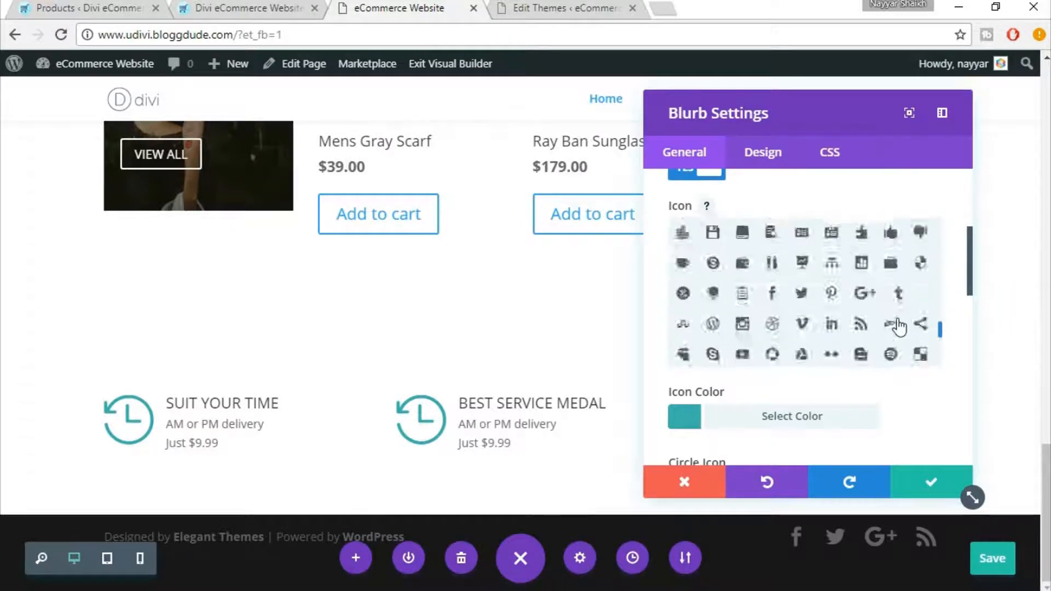
scroll(899, 326, up, 5)
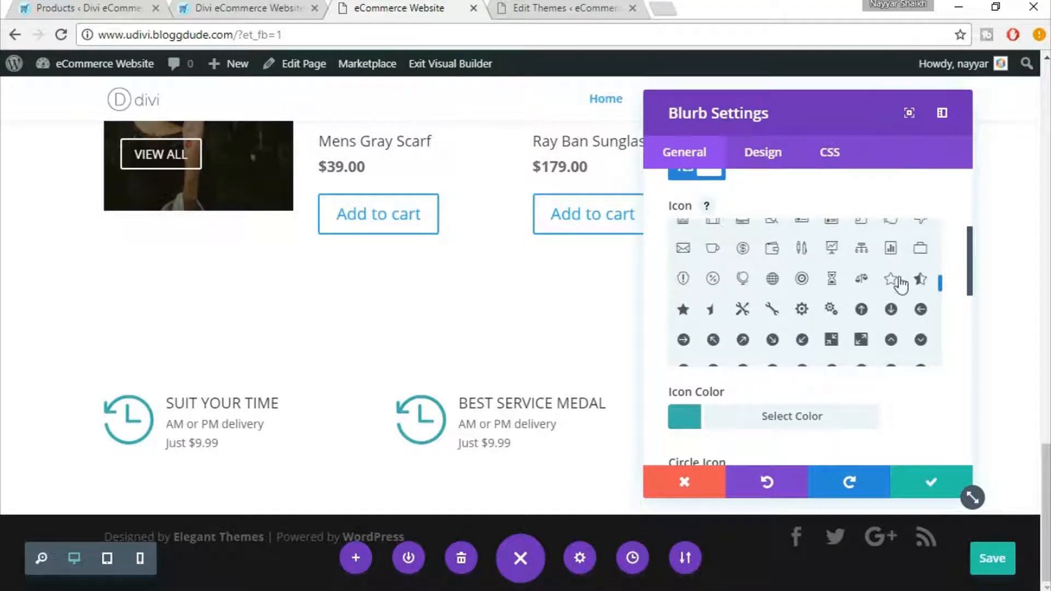
click(899, 282)
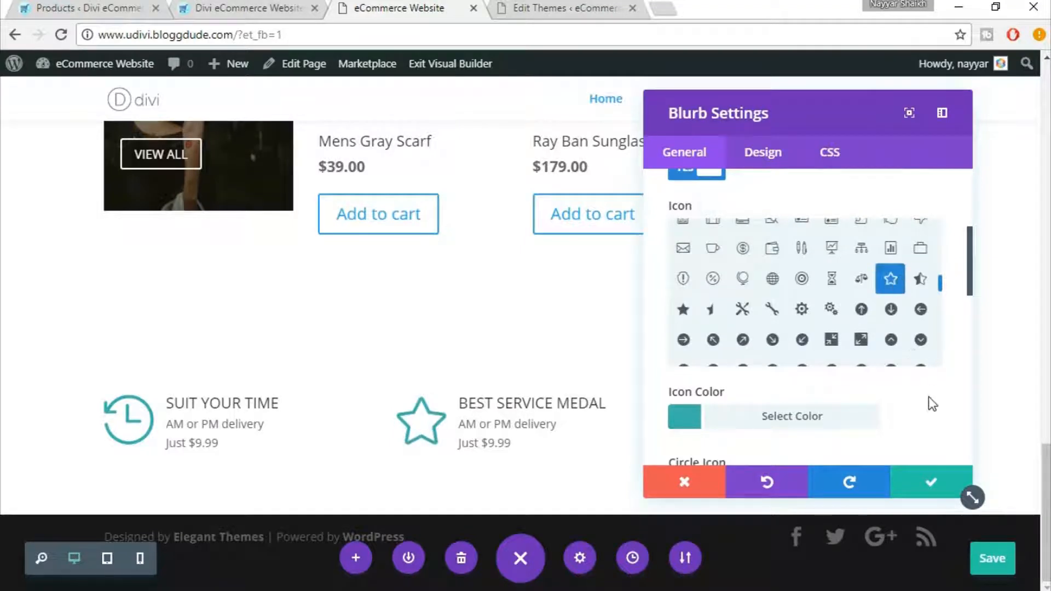
scroll(958, 376, down, 6)
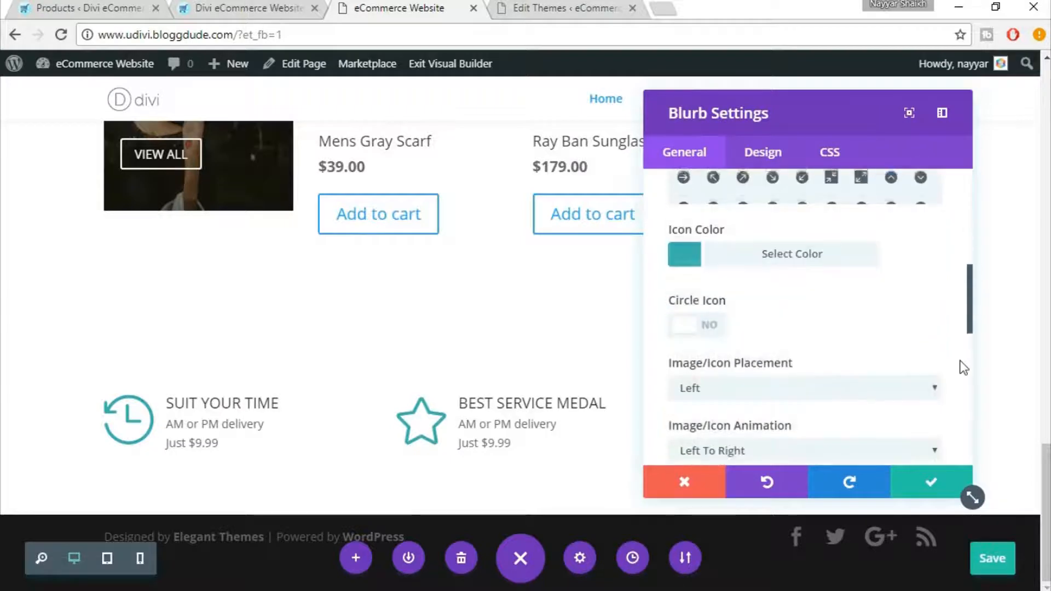
scroll(963, 367, down, 5)
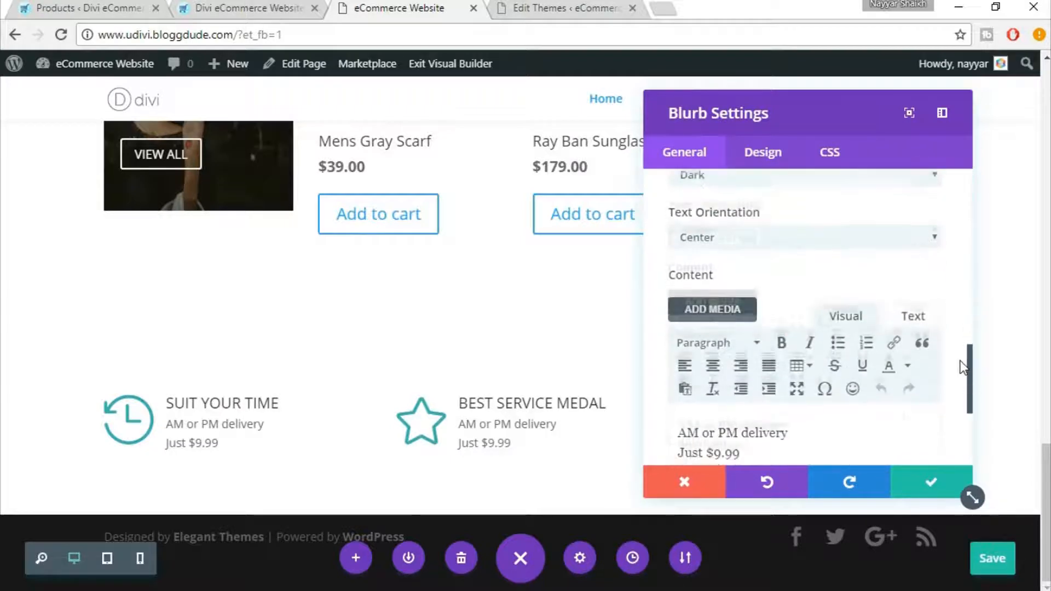
Paste the reference text 'We are proud of best service medal by our customer rating!' into the blurb's Content, then save.
click(281, 5)
drag(452, 283, 621, 308)
key(ctrl+c)
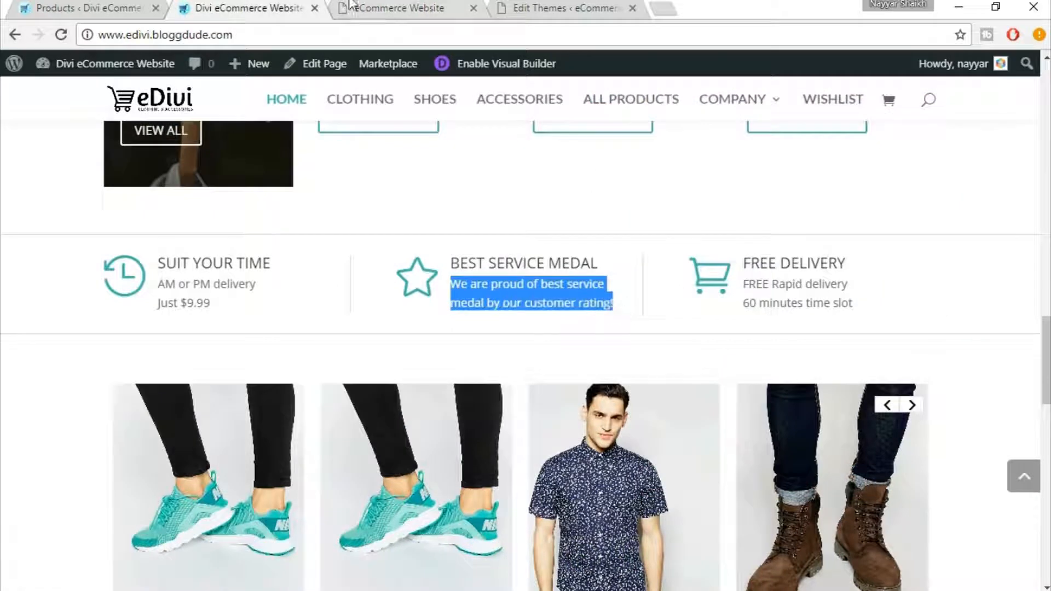
click(351, 5)
click(911, 240)
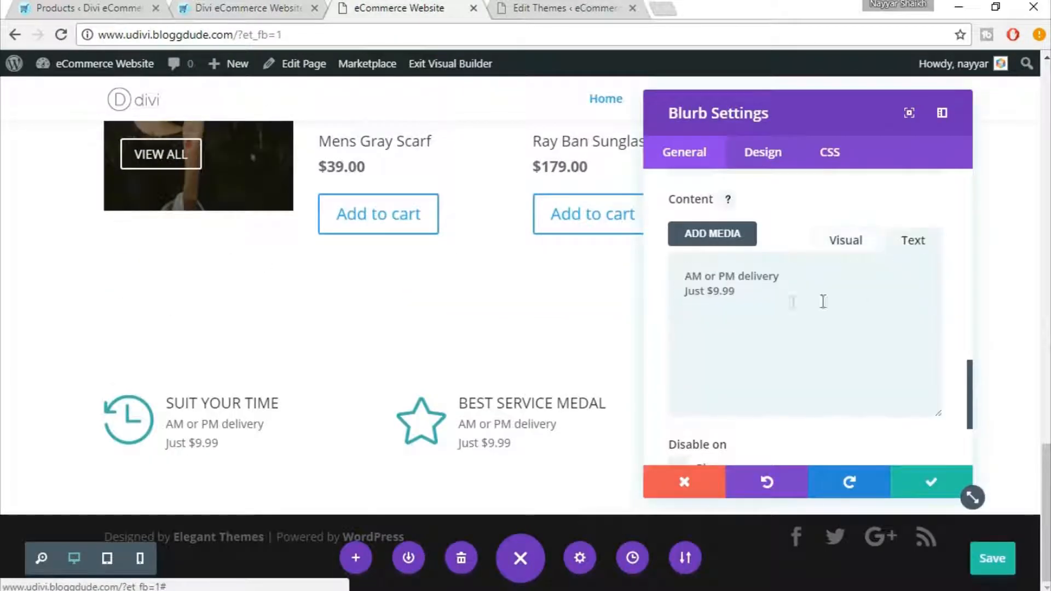
key(ctrl+a)
triple_click(787, 298)
key(ctrl+a)
key(ctrl+v)
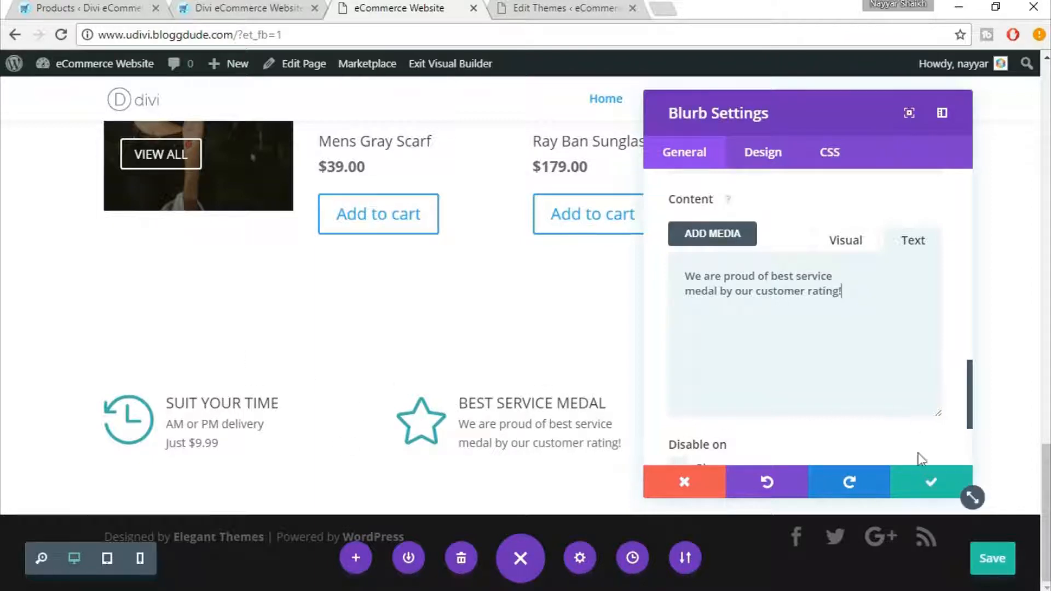
click(929, 485)
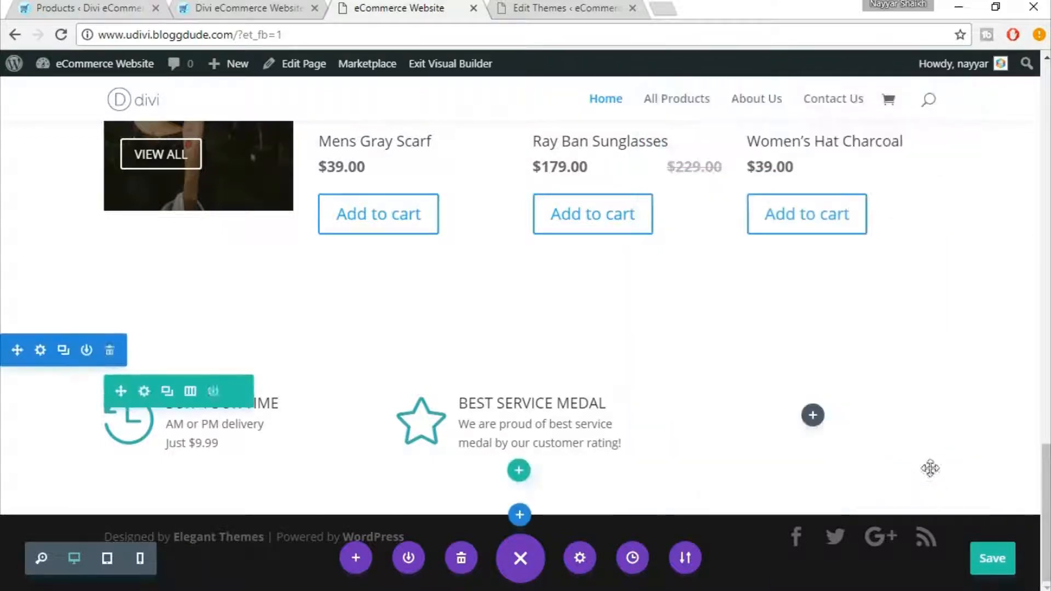
Duplicate the Best Service Medal blurb into the third column and retitle the copy FREE DELIVERY.
click(521, 385)
drag(746, 396, 812, 408)
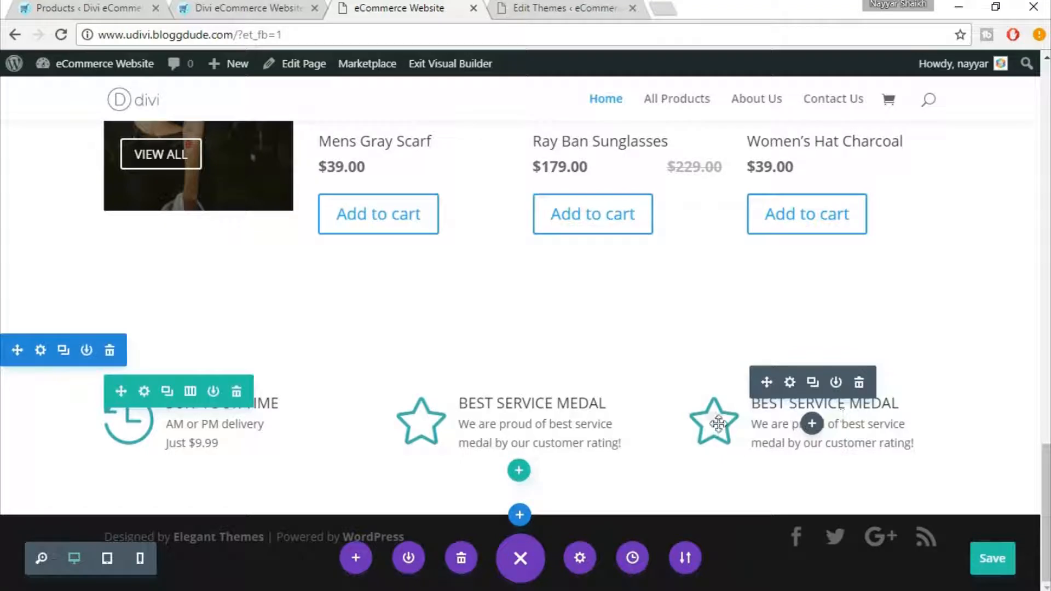
click(790, 382)
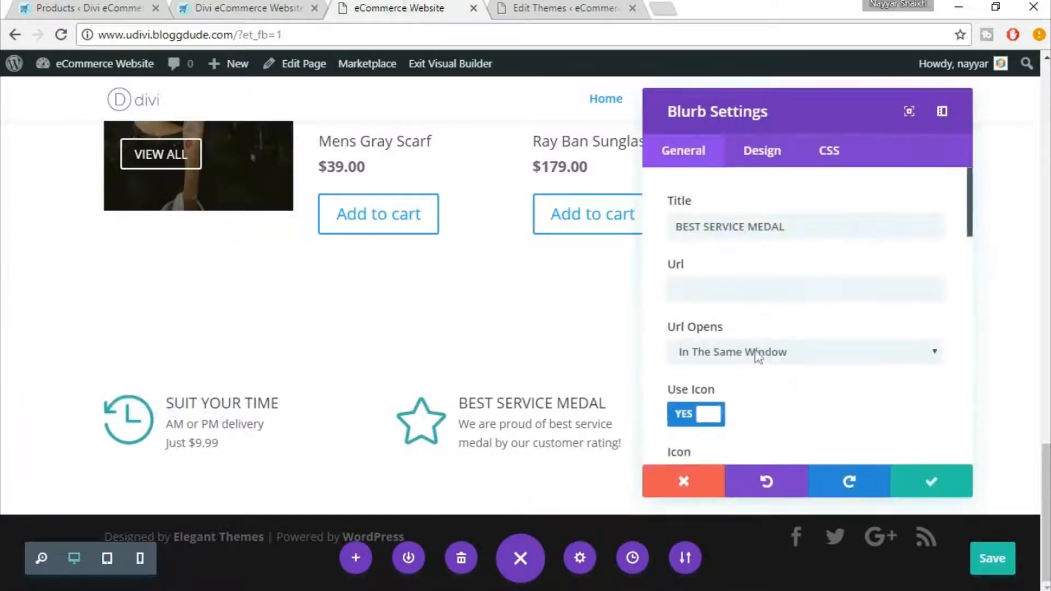
click(249, 8)
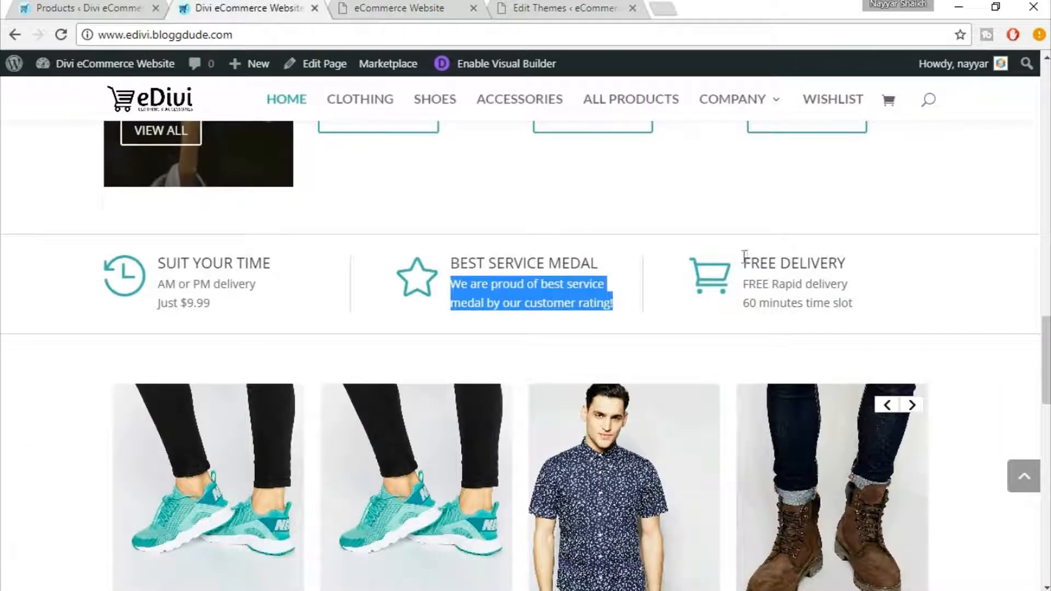
drag(743, 260, 858, 262)
key(ctrl+c)
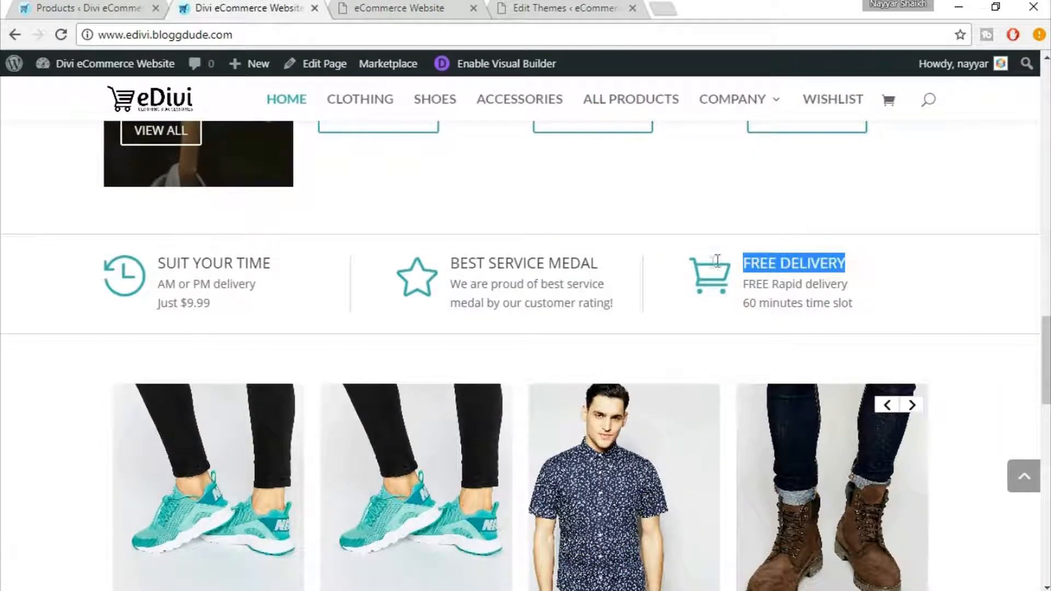
click(408, 6)
triple_click(762, 225)
key(ctrl+v)
drag(802, 114, 382, 123)
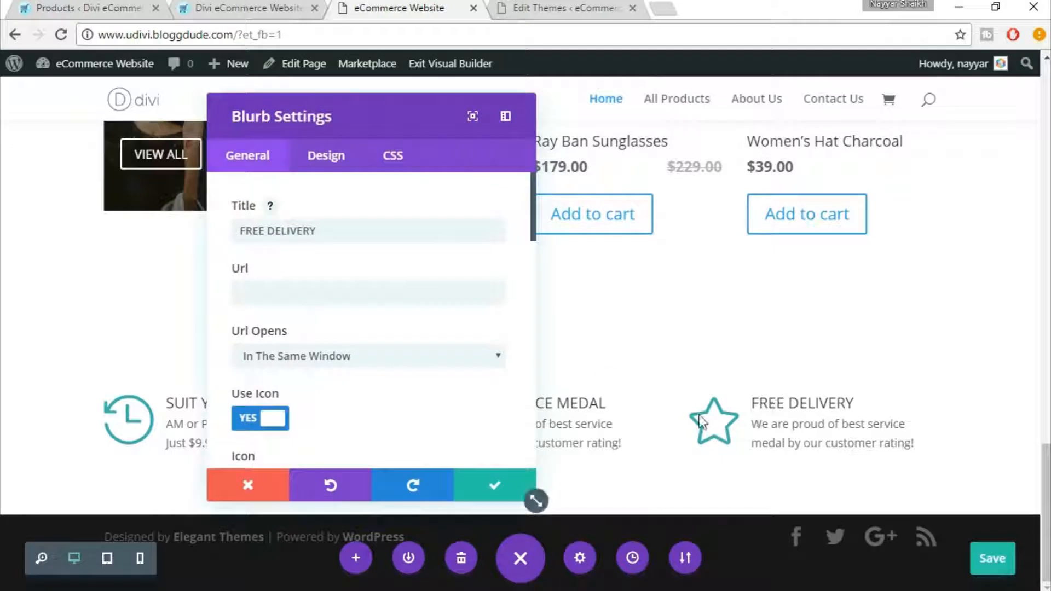
Swap the FREE DELIVERY blurb's star icon for the shopping cart icon.
scroll(516, 377, down, 5)
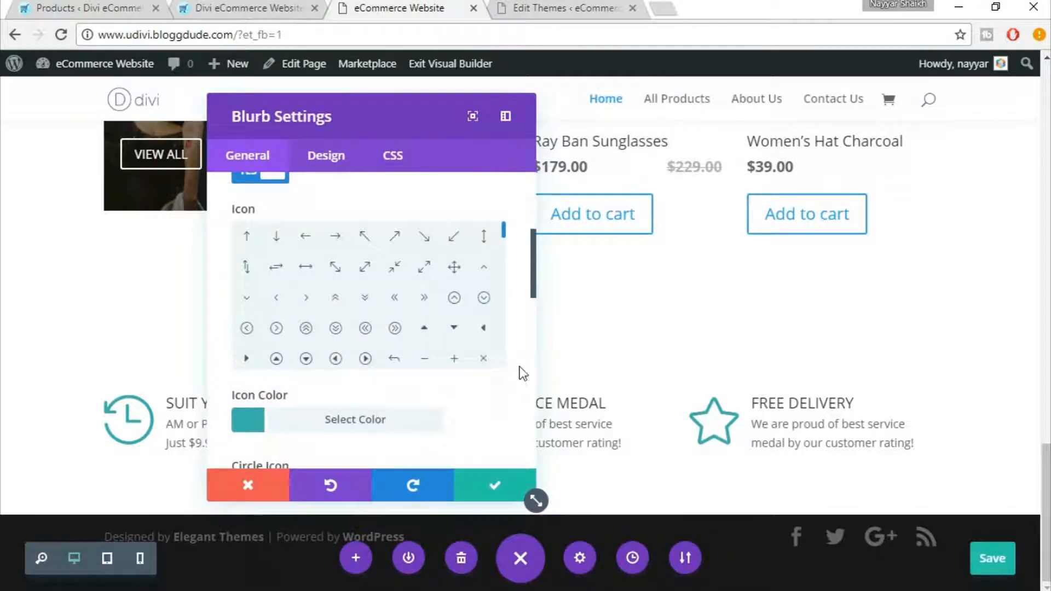
scroll(491, 284, down, 5)
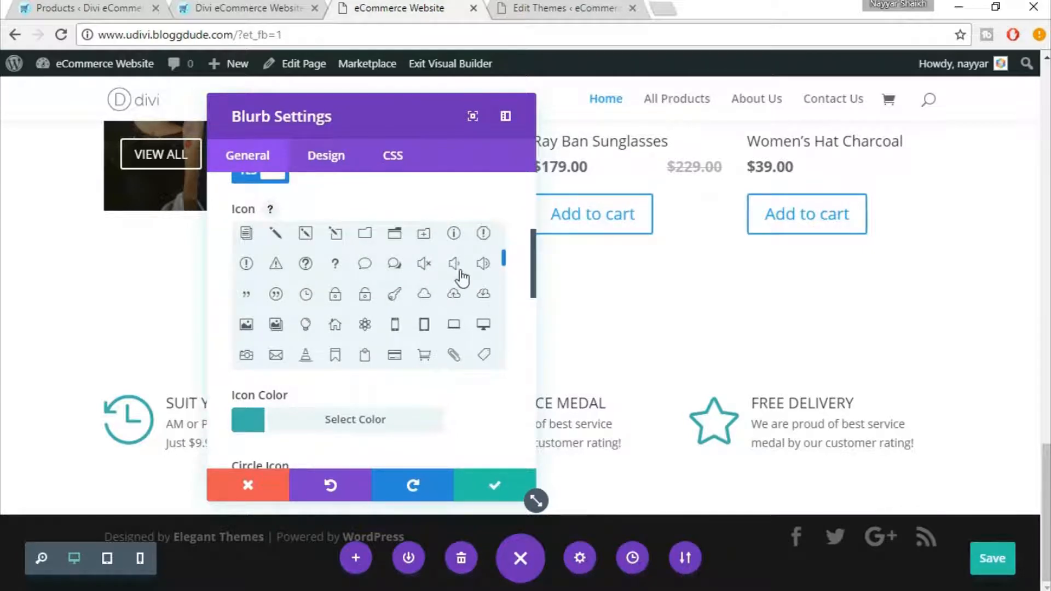
scroll(463, 278, down, 3)
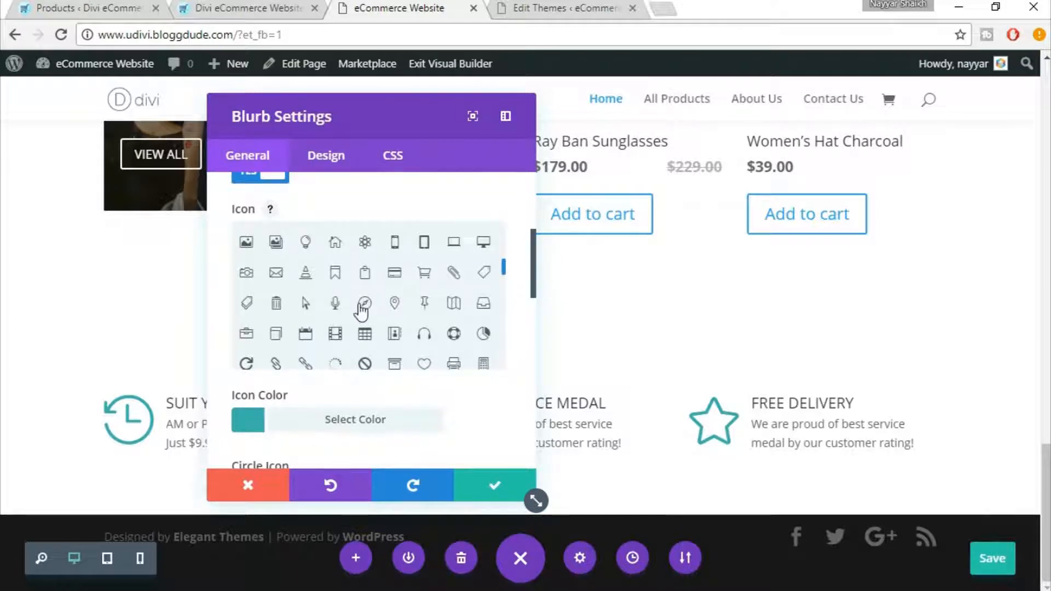
scroll(362, 310, down, 3)
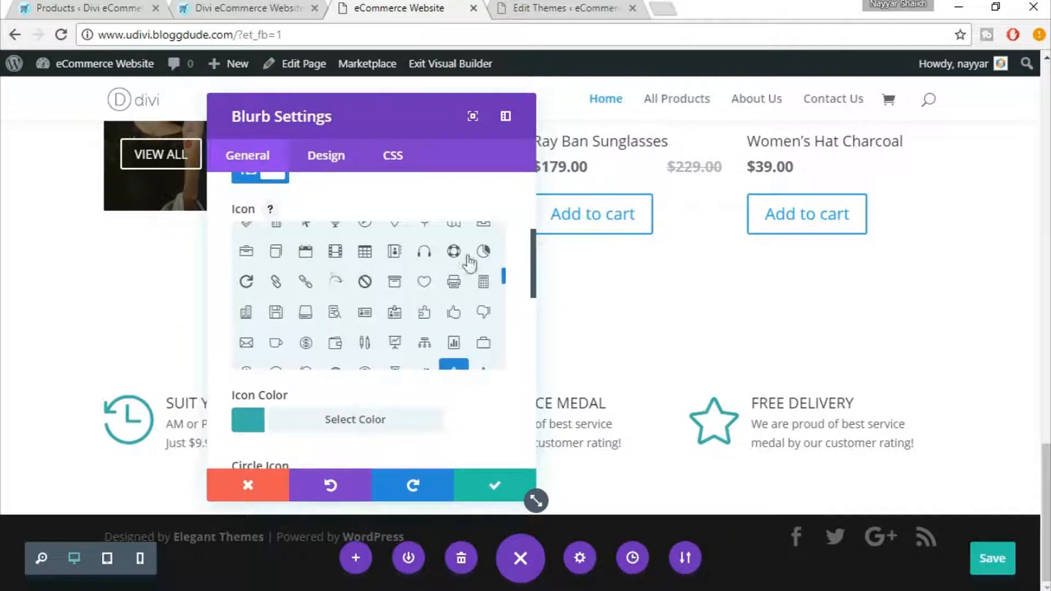
scroll(473, 290, down, 3)
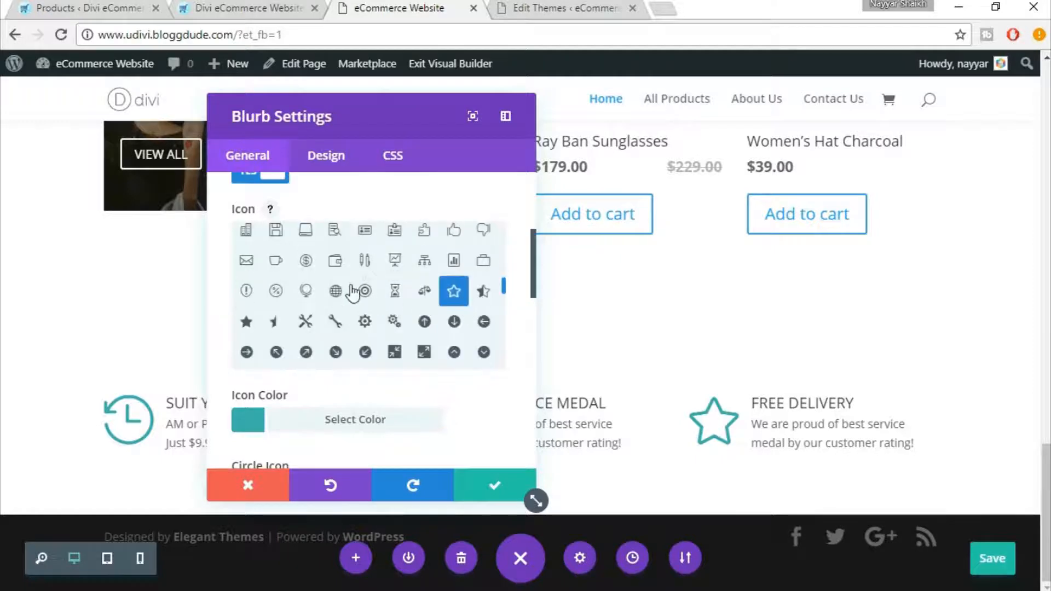
scroll(418, 305, up, 3)
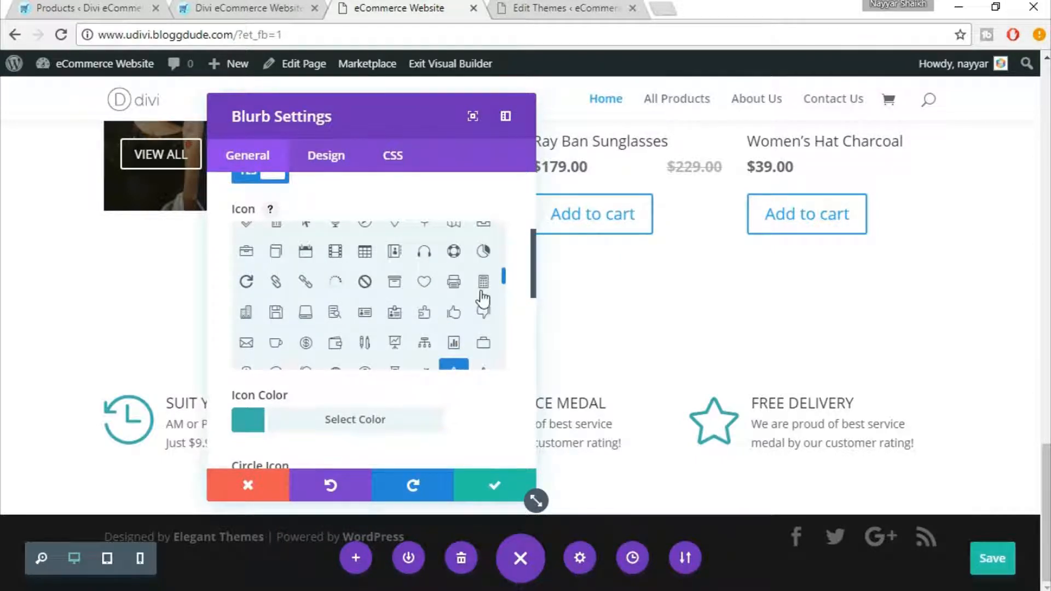
scroll(483, 298, up, 3)
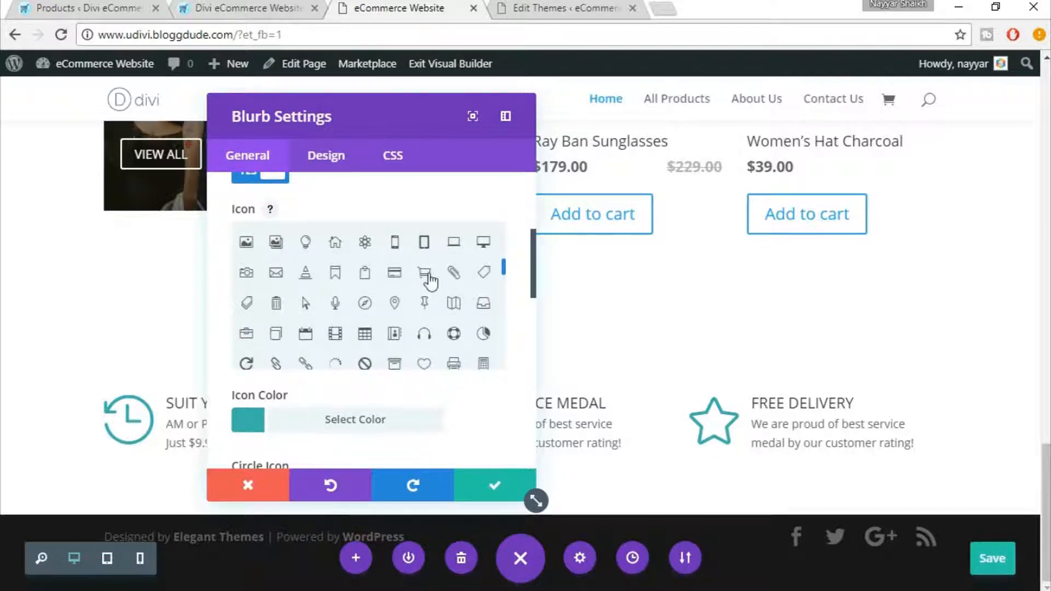
click(429, 277)
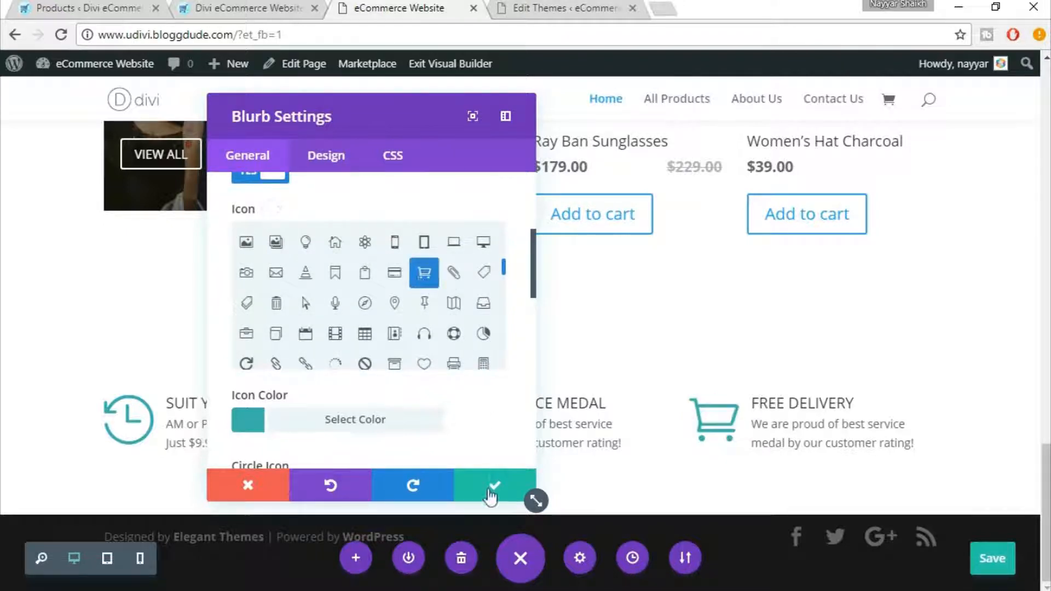
scroll(390, 294, down, 10)
click(252, 6)
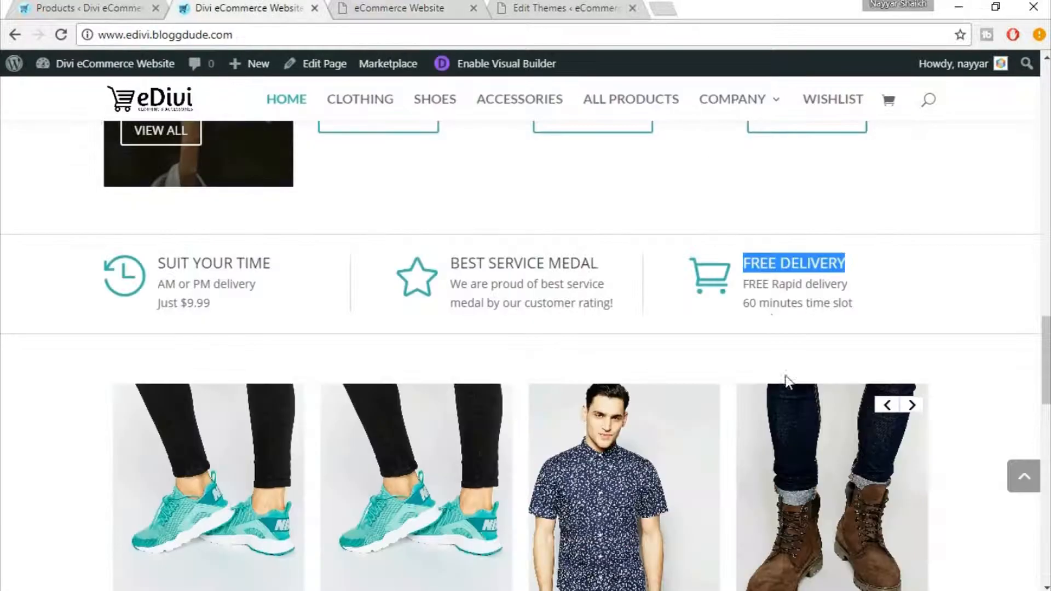
Paste 'FREE Rapid delivery 60 minutes time slot' into the FREE DELIVERY blurb's Content and save it.
drag(737, 281, 882, 306)
key(ctrl+c)
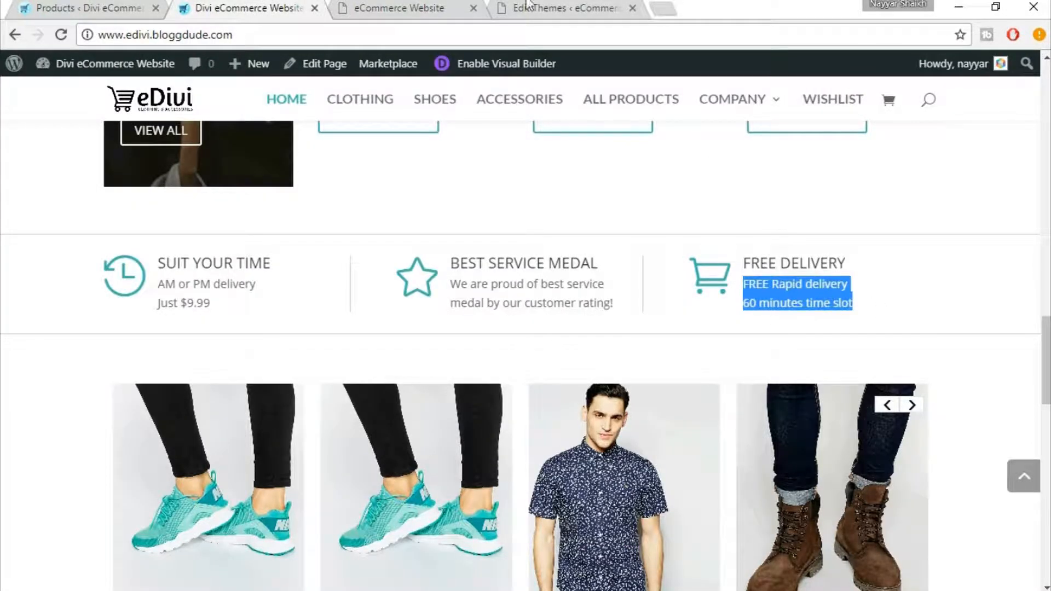
click(411, 7)
key(ctrl+a)
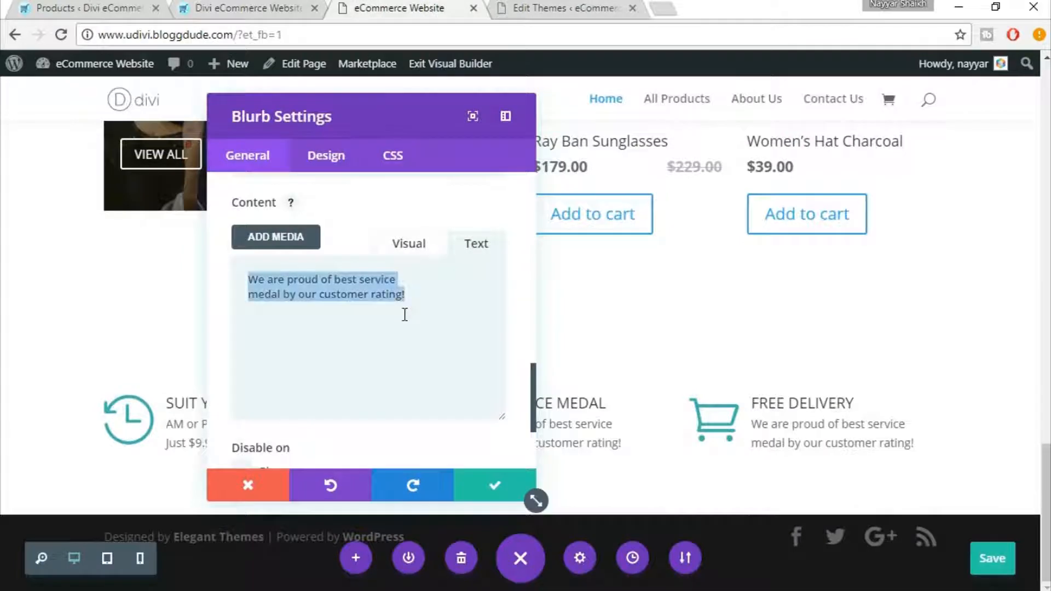
key(ctrl+v)
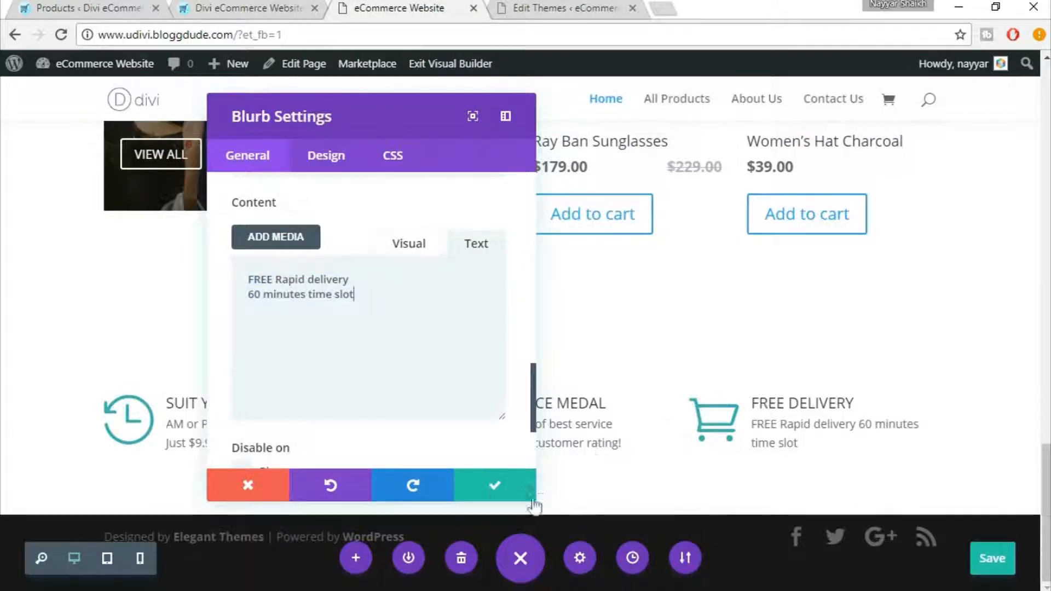
click(494, 486)
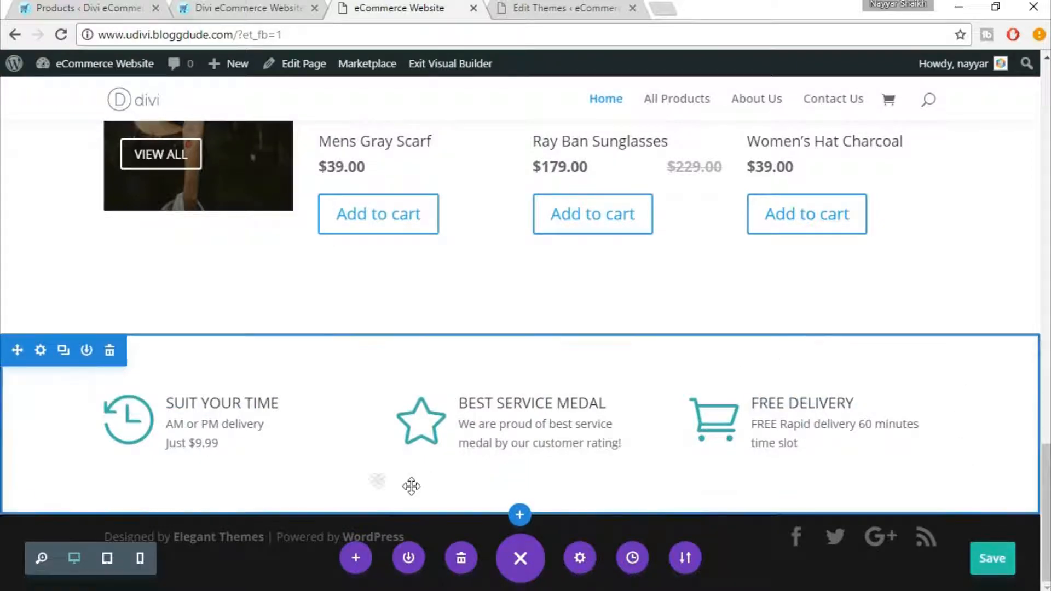
click(218, 7)
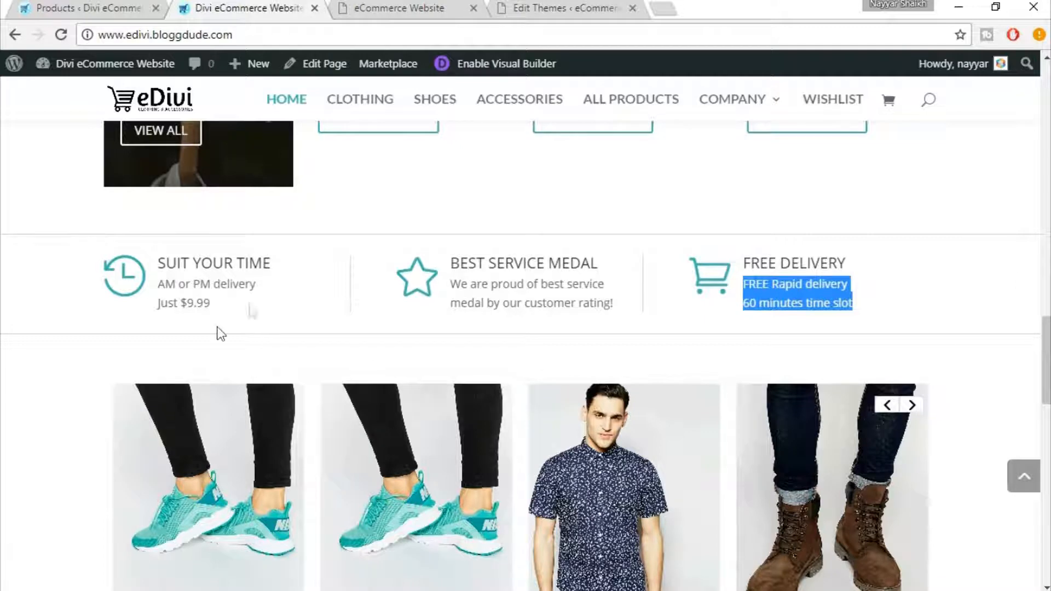
click(249, 305)
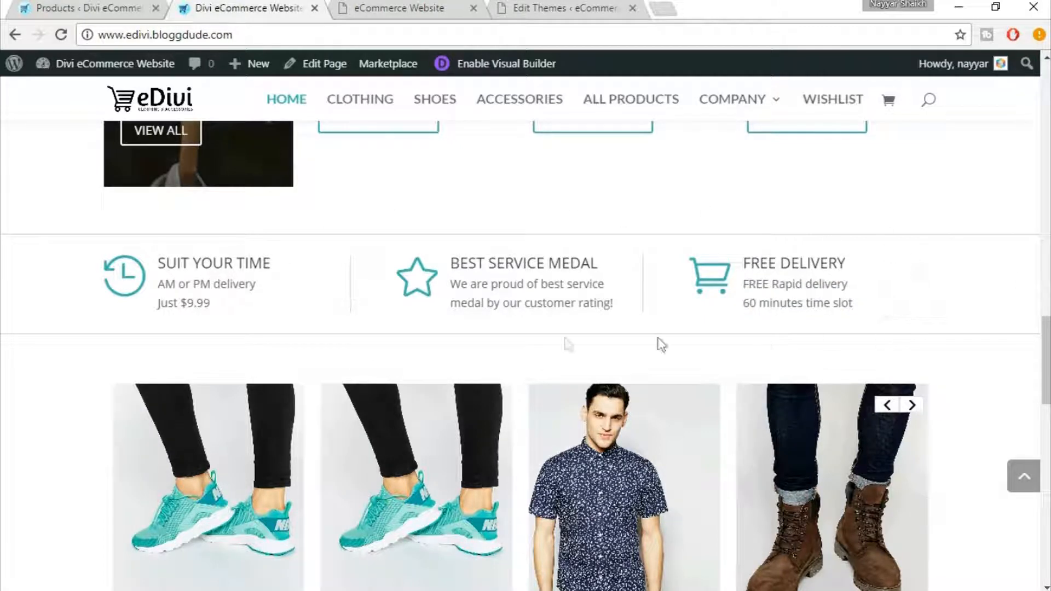
Reach the icon-strip section's Main Element CSS field, then switch to the Notepad snippets file.
click(423, 6)
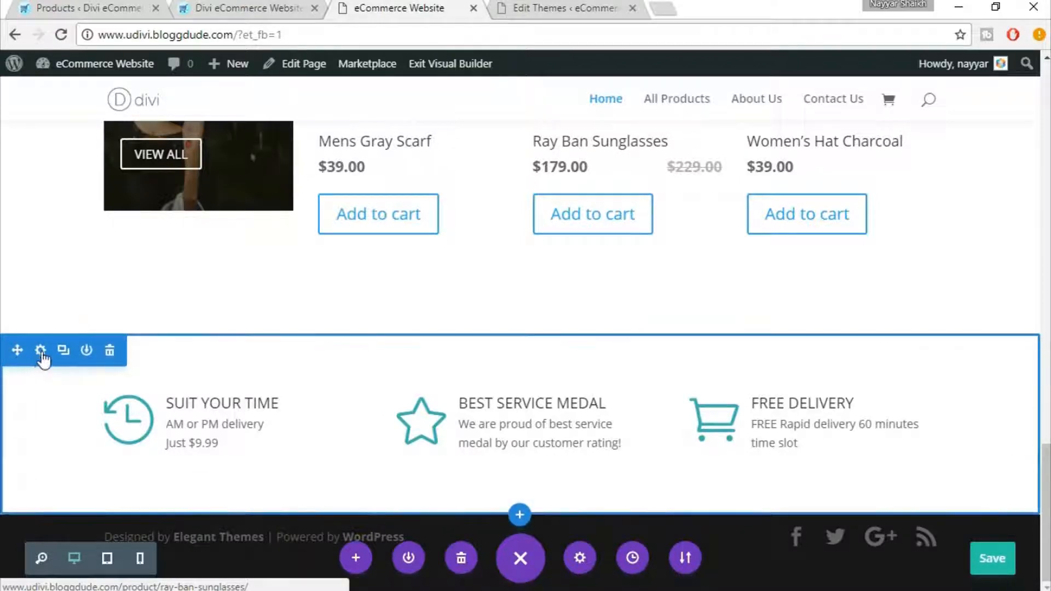
click(41, 351)
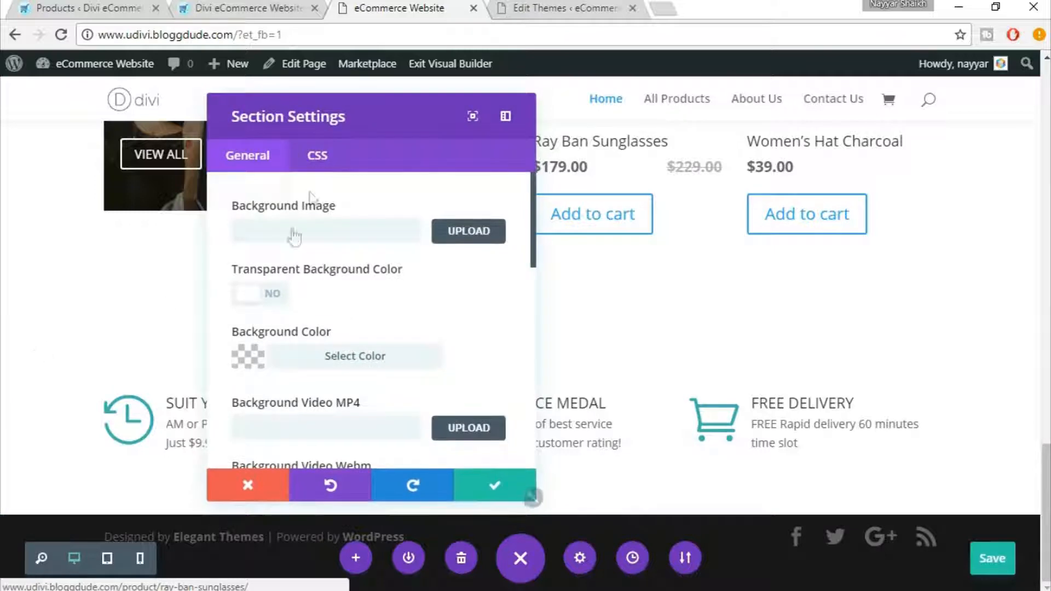
click(314, 165)
scroll(380, 319, down, 3)
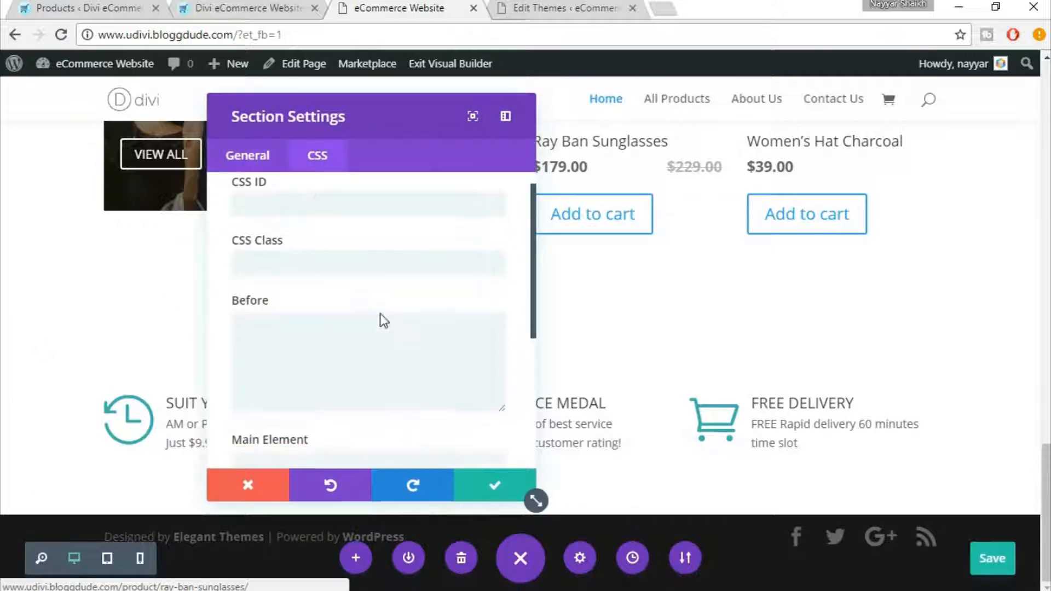
scroll(383, 314, down, 2)
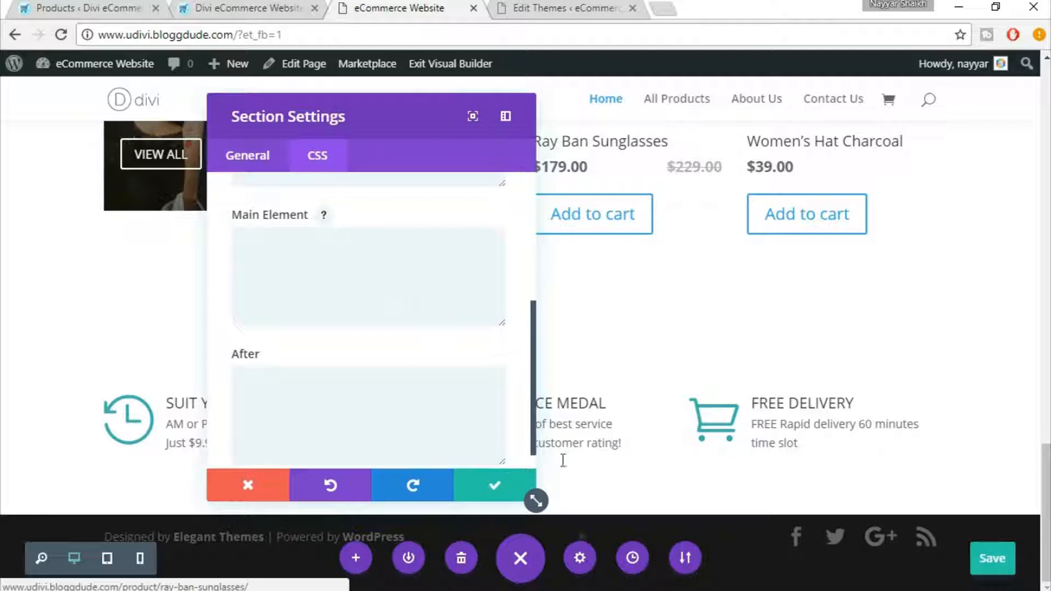
key(alt+Tab)
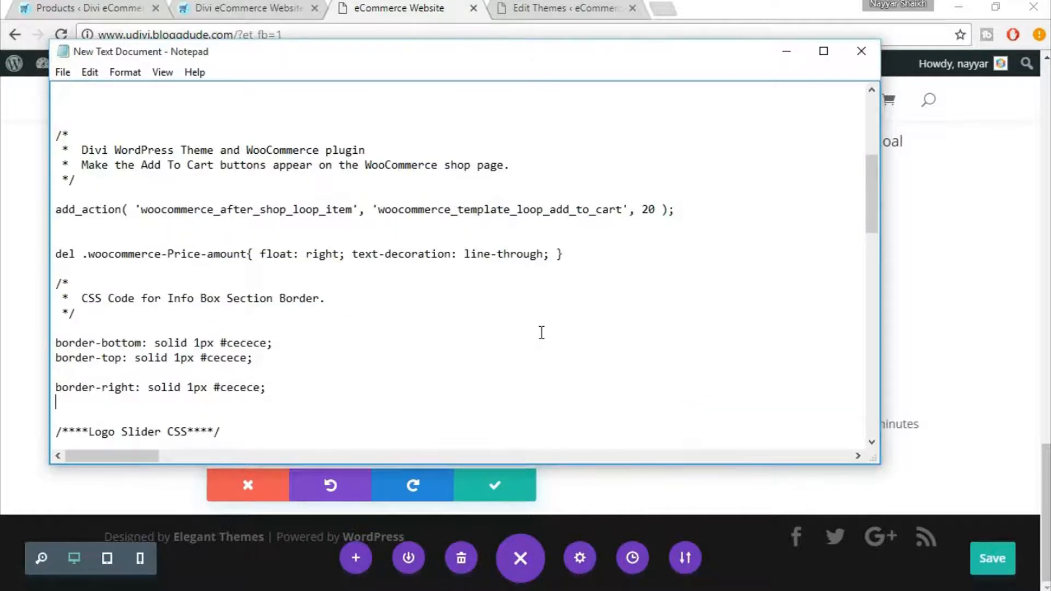
Select the Info Box Section Border lines: border-bottom and border-top, solid 1px #cecece.
scroll(541, 332, up, 3)
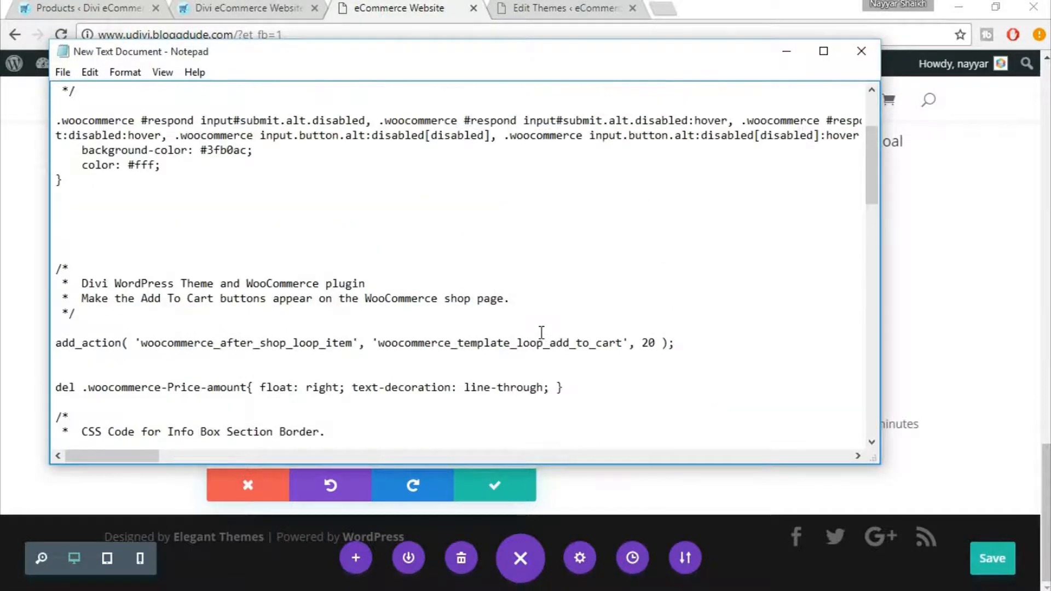
scroll(541, 333, down, 3)
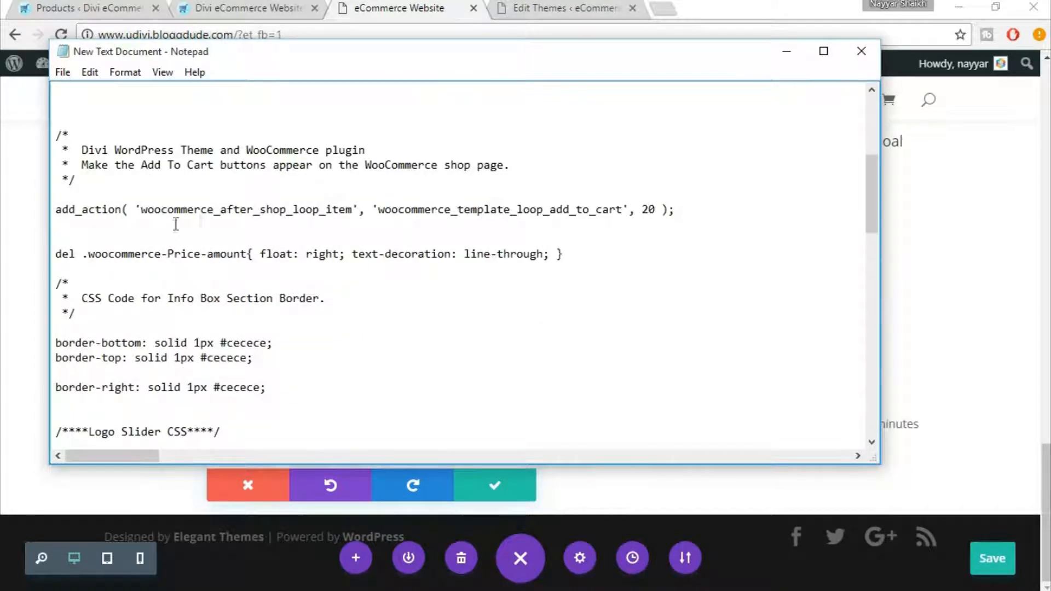
scroll(477, 294, down, 1)
drag(57, 240, 215, 269)
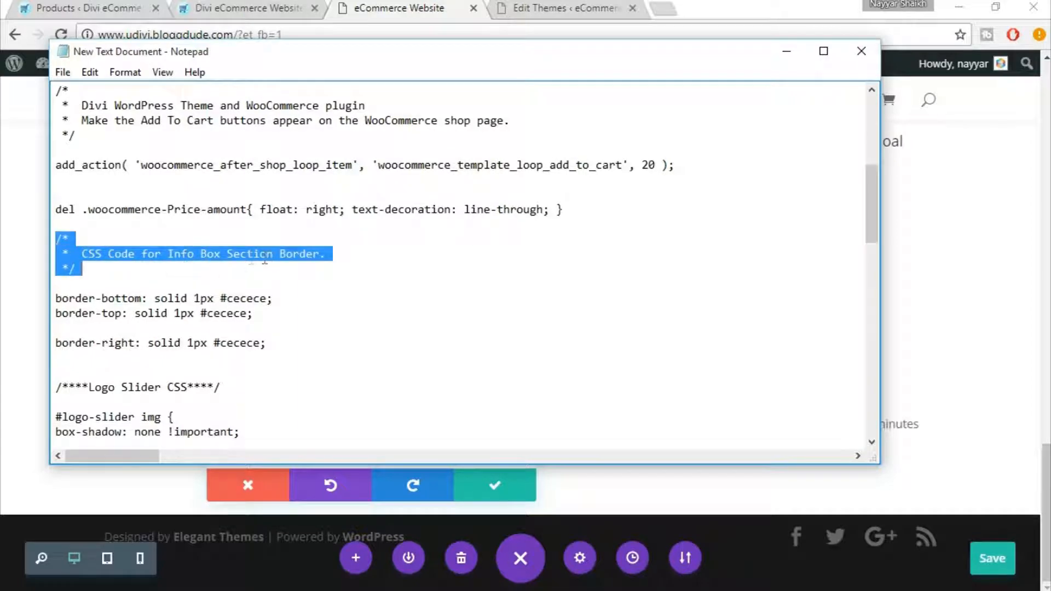
click(316, 289)
drag(52, 298, 272, 311)
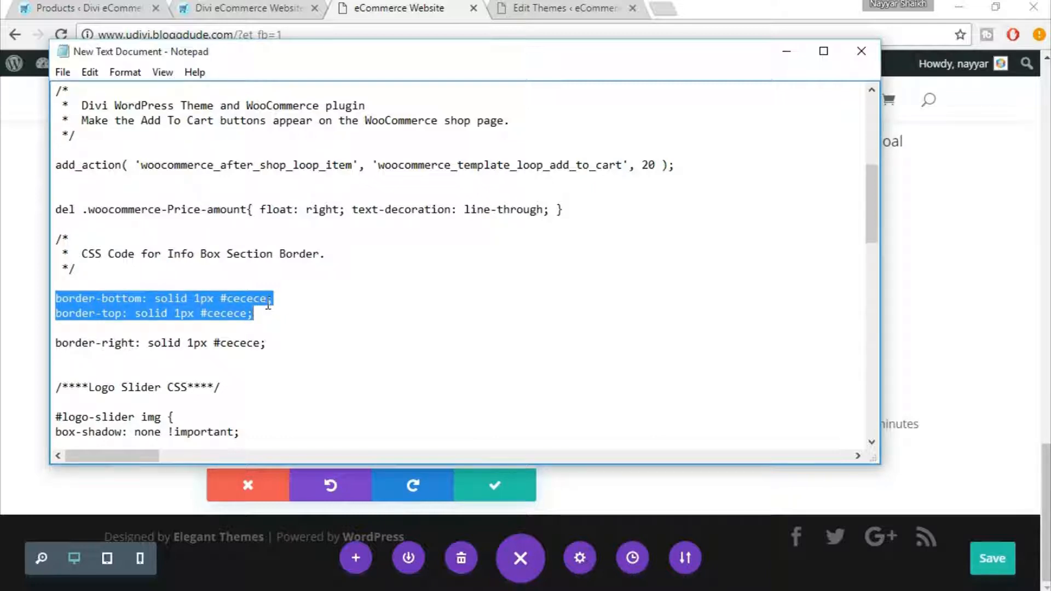
click(222, 7)
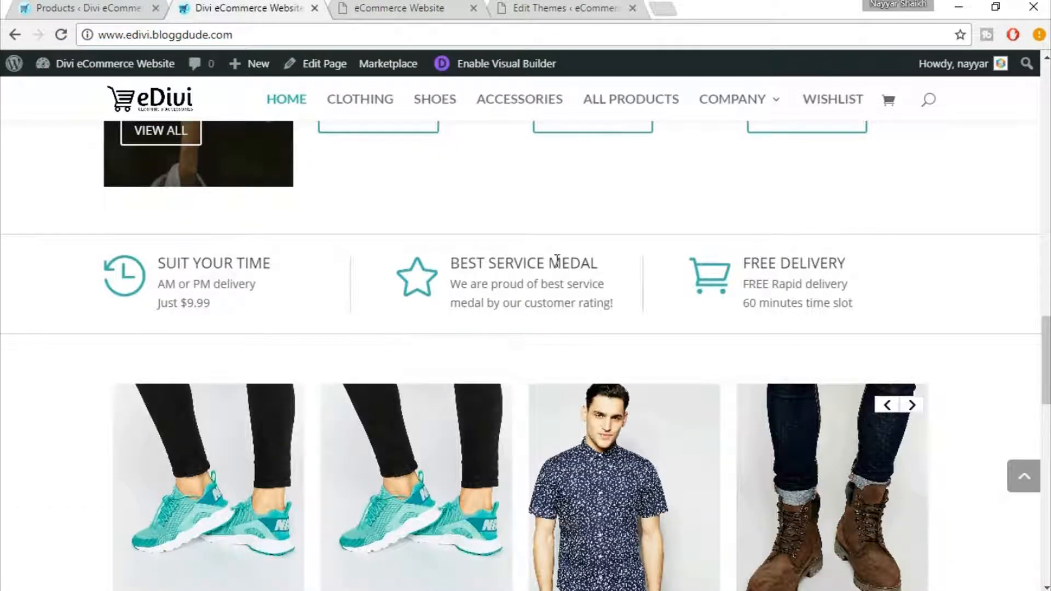
Paste the solid 1px #cecece border-top and border-bottom rules into the section's Main Element CSS and save.
click(392, 6)
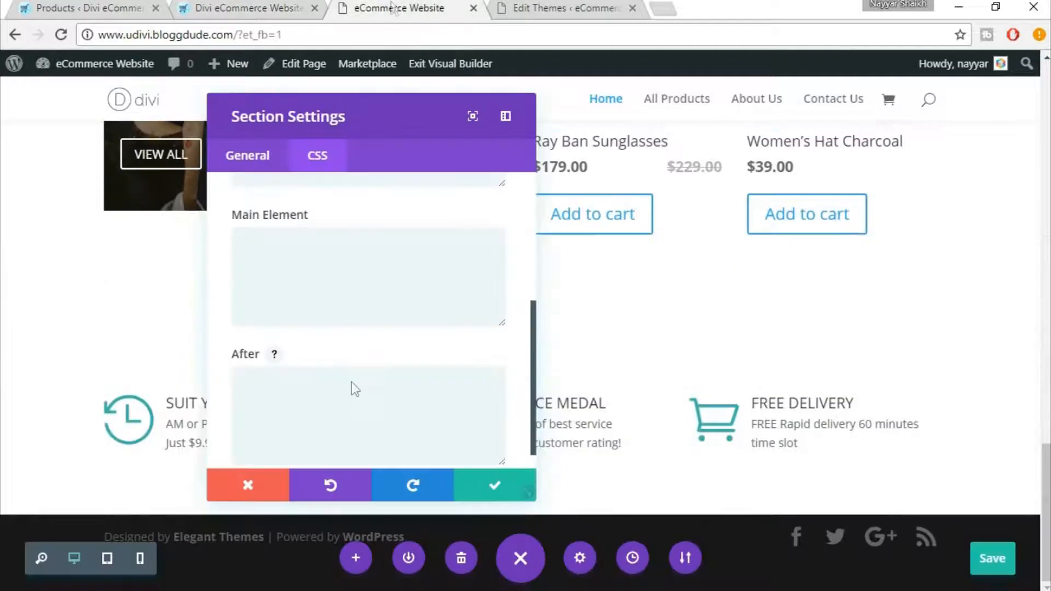
key(alt+Tab)
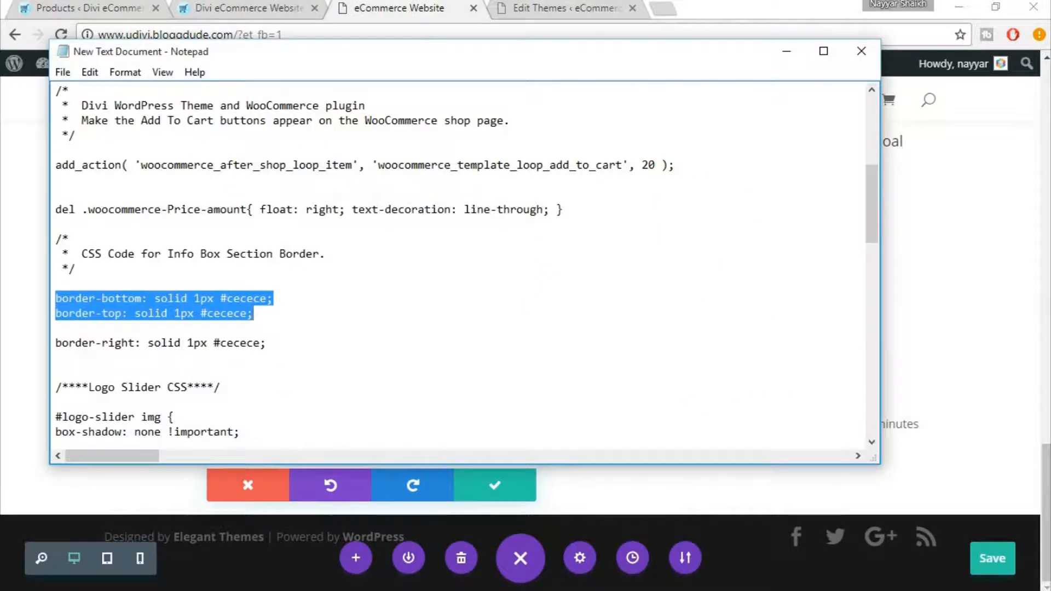
key(alt+Tab)
click(283, 235)
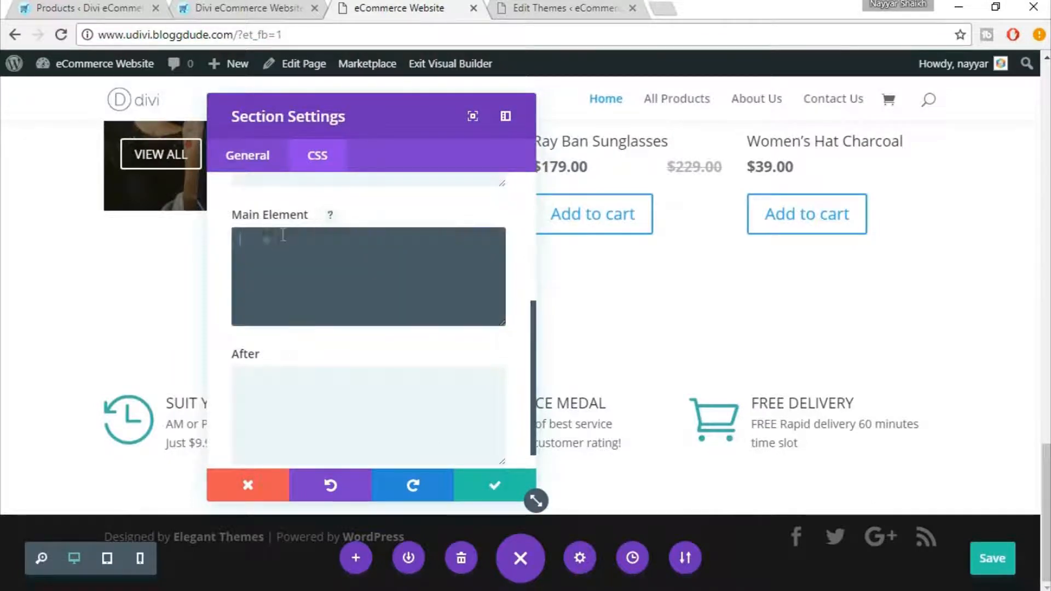
text(border-bottom: solid 1px #cecece; border-top: solid 1px #cecece;)
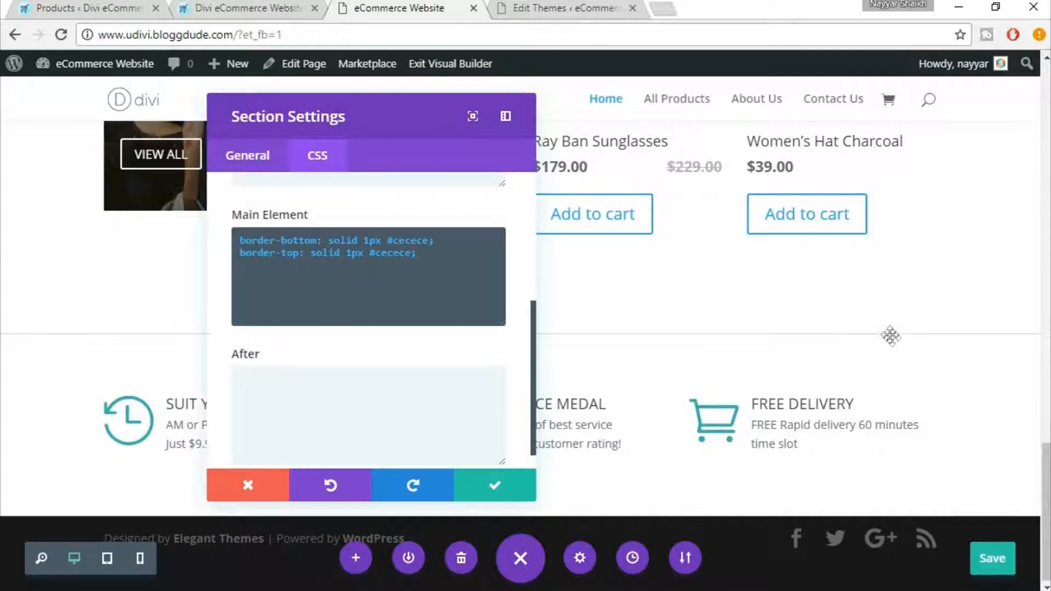
click(507, 496)
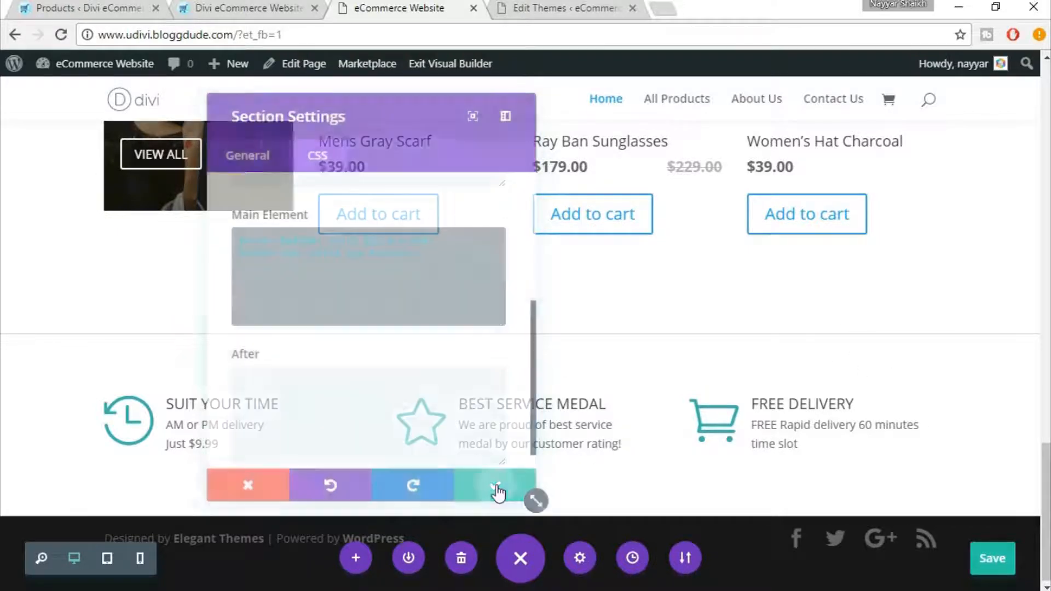
click(223, 7)
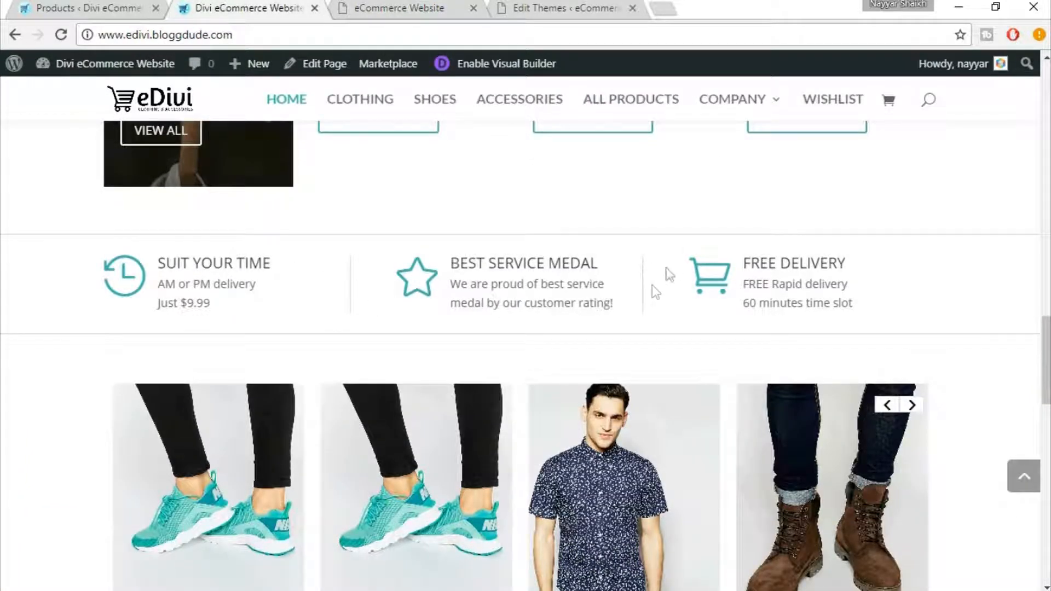
Bring up the SUIT YOUR TIME blurb's settings and select the border-right rule in Notepad.
click(368, 7)
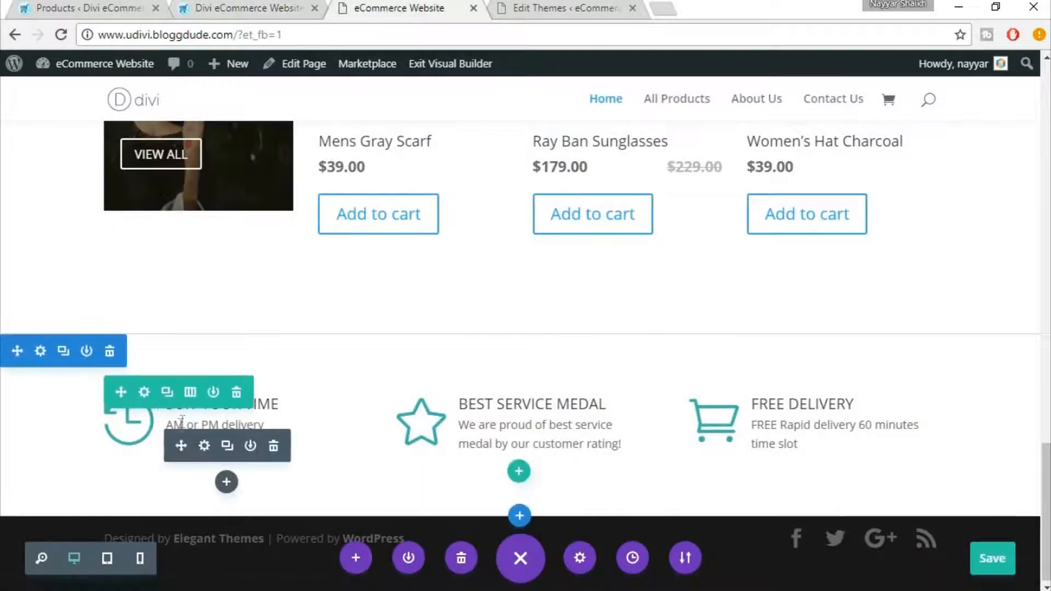
mouse_move(203, 451)
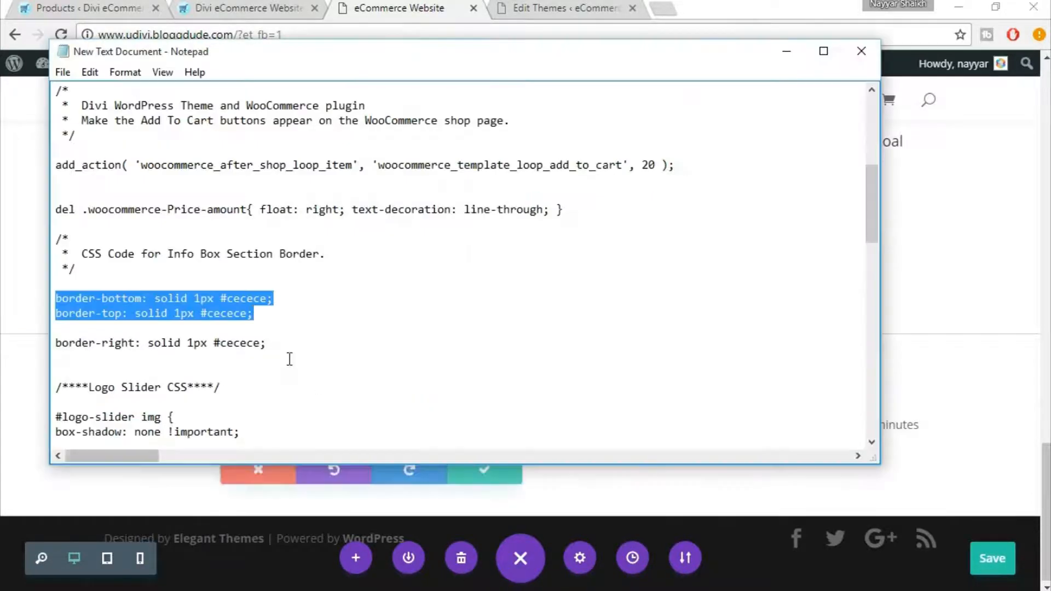
drag(56, 344, 271, 346)
key(ctrl+c)
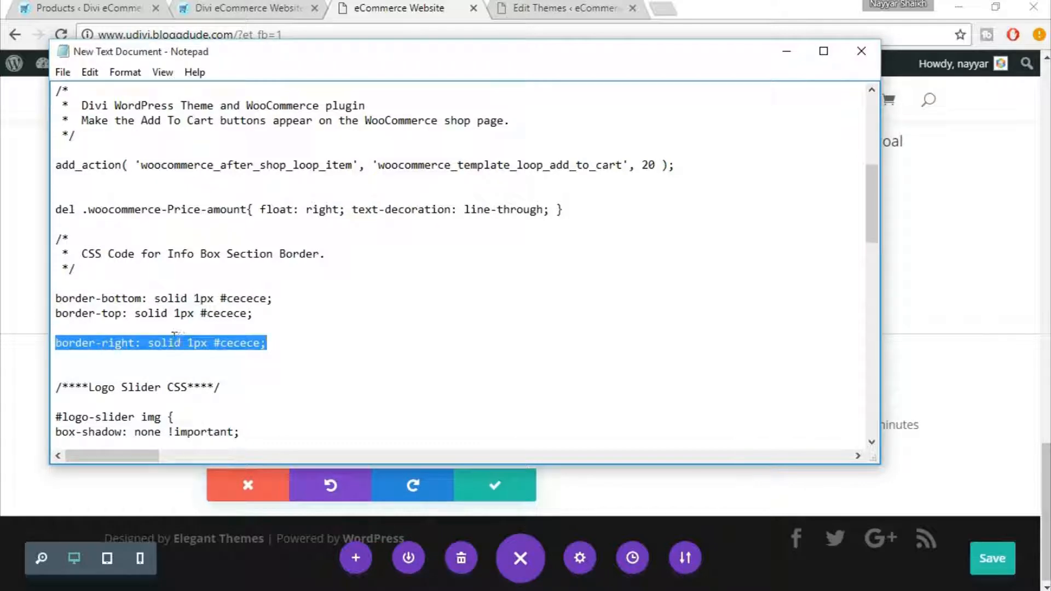
key(alt+Tab)
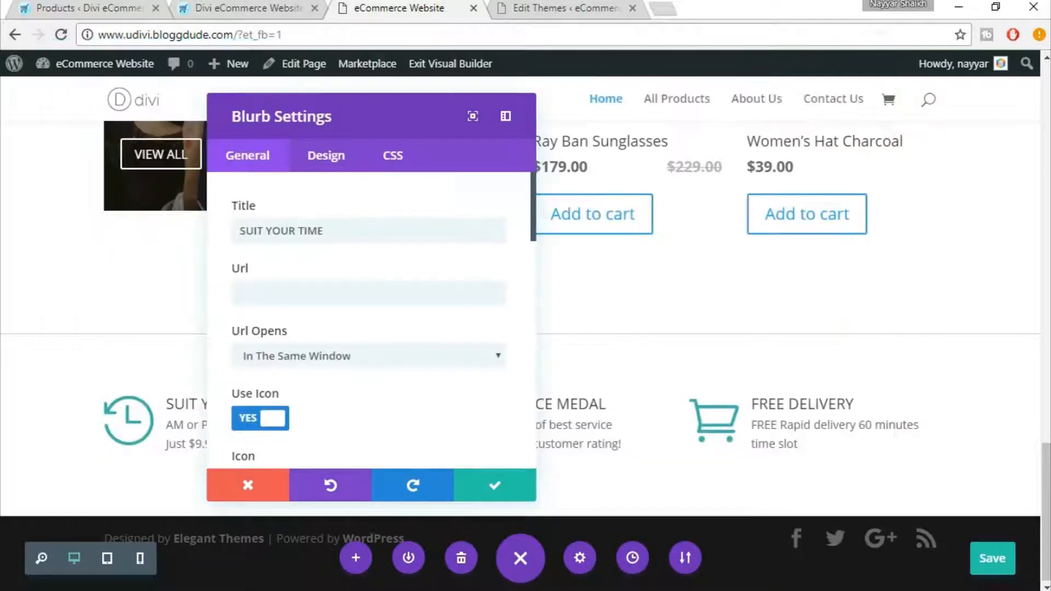
Add border-right: solid 1px #cecece to the SUIT YOUR TIME blurb's Main Element CSS and save.
click(405, 162)
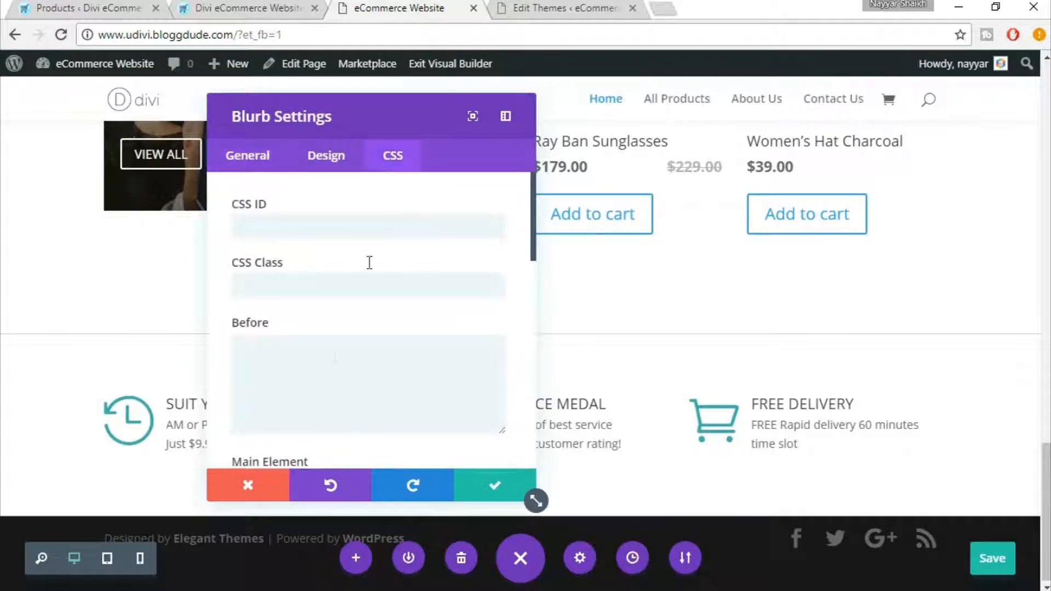
scroll(333, 361, down, 3)
click(334, 366)
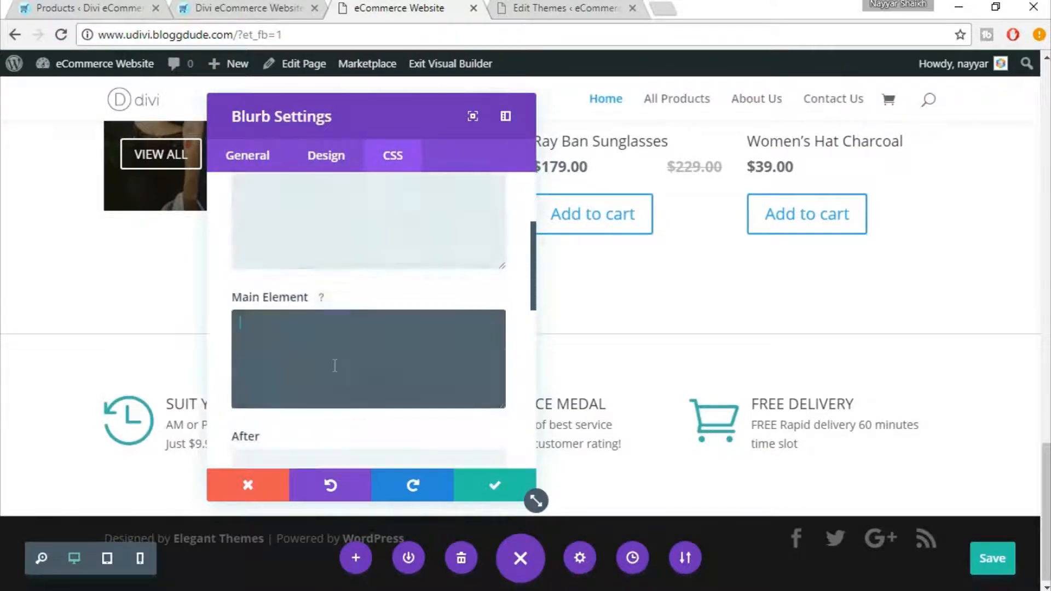
key(ctrl+v)
drag(414, 125, 810, 82)
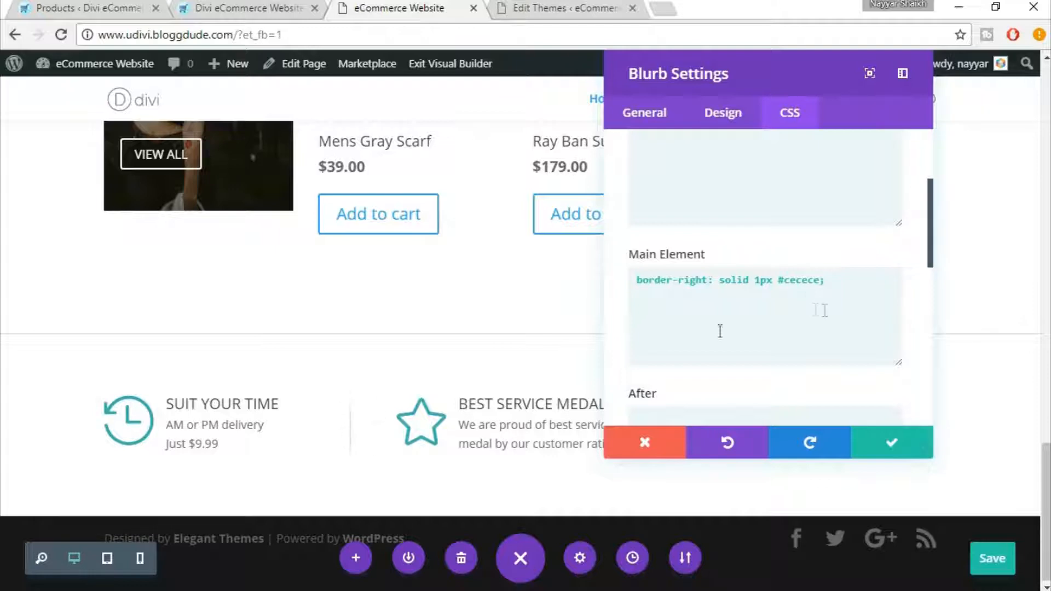
double_click(790, 282)
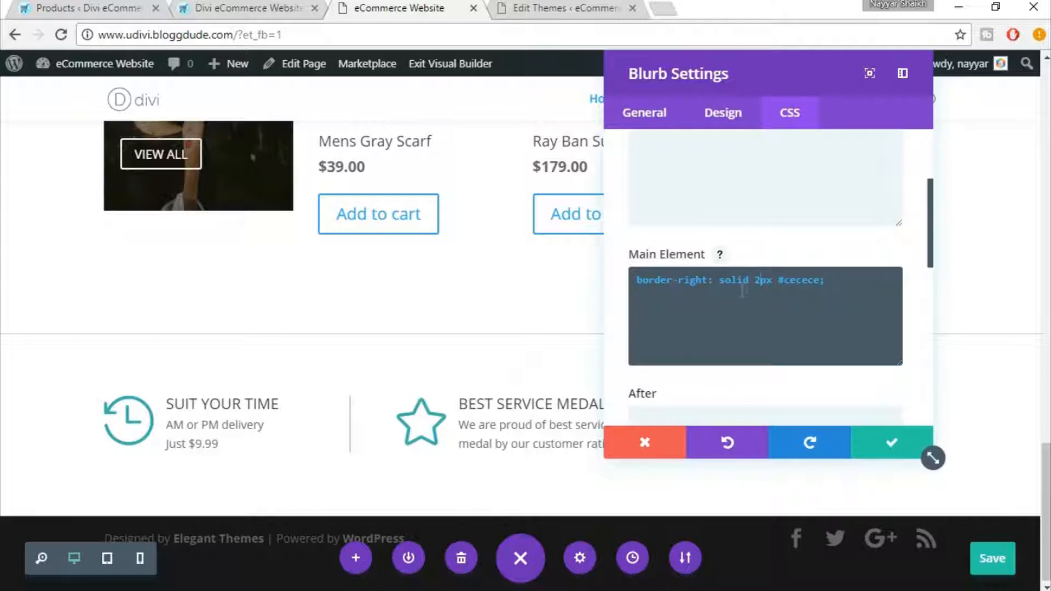
text(0)
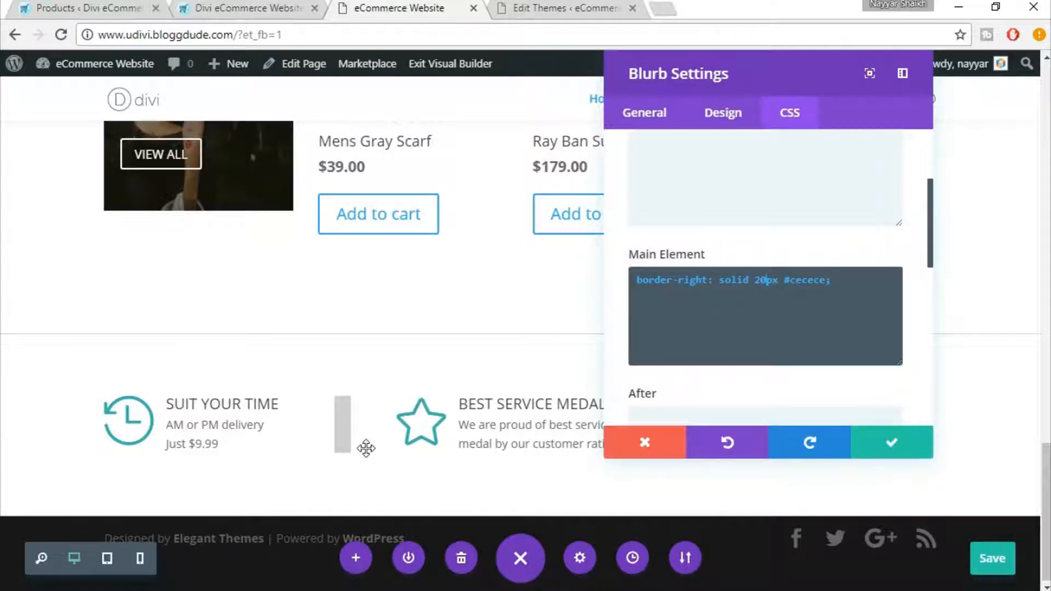
key(BackSpace)
key(BackSpace)
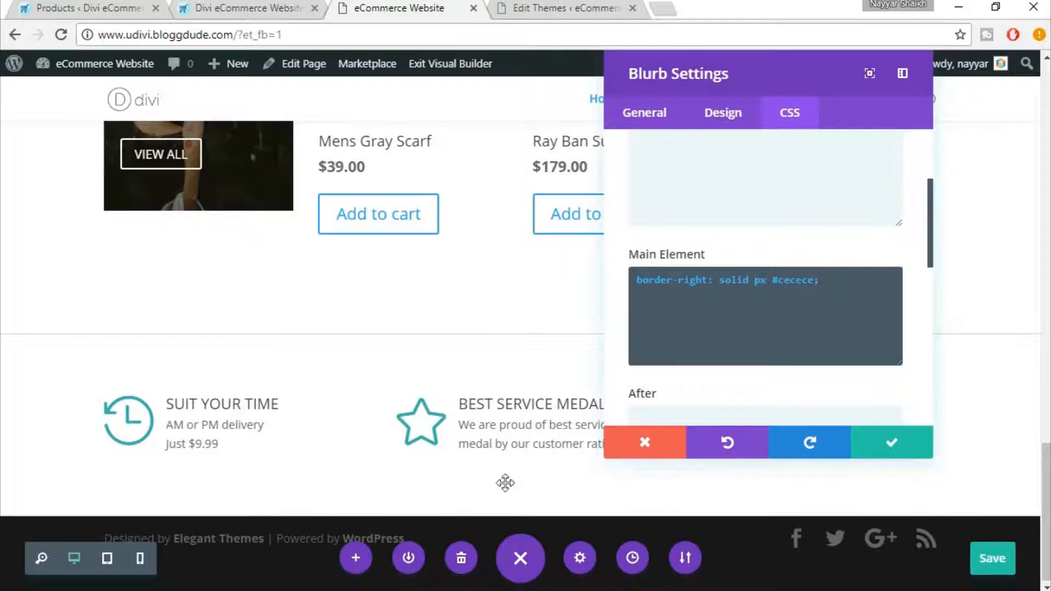
text(1)
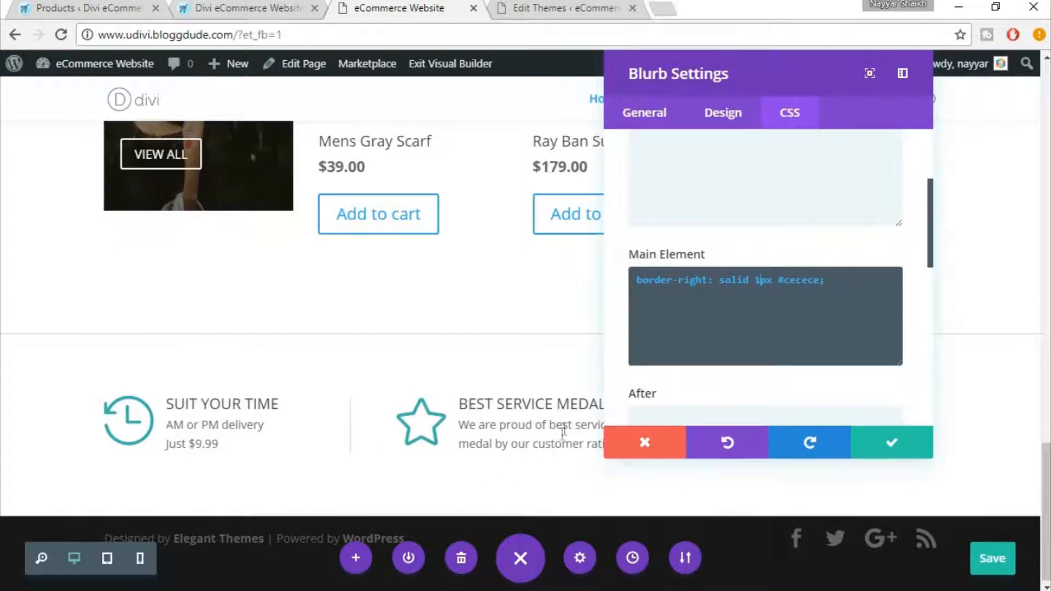
click(890, 441)
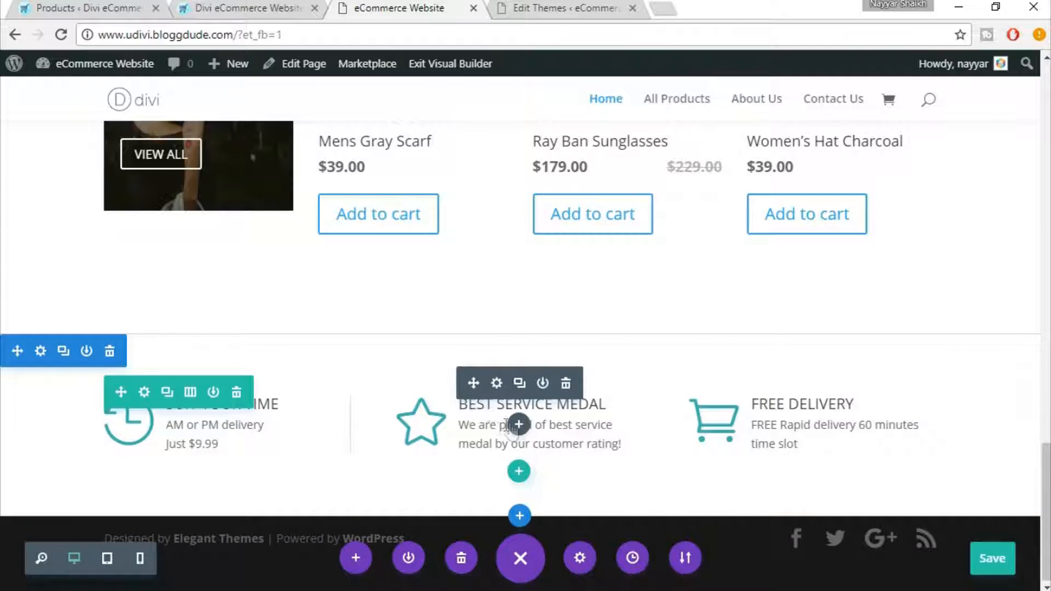
Paste border-right: solid 1px #cecece into the BEST SERVICE MEDAL blurb's Main Element CSS and save.
click(498, 382)
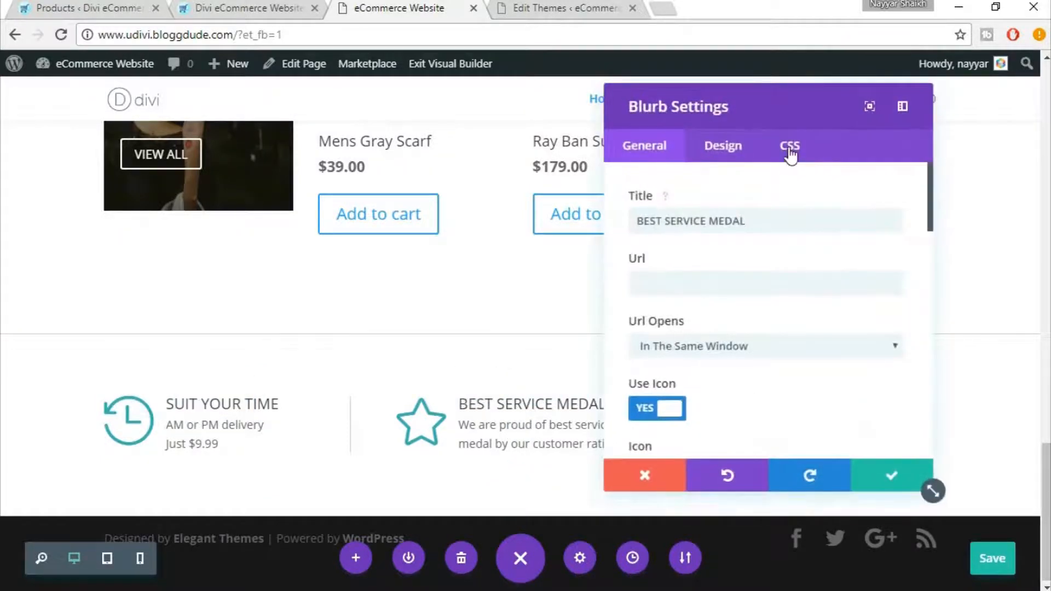
click(789, 149)
scroll(746, 342, down, 5)
click(722, 282)
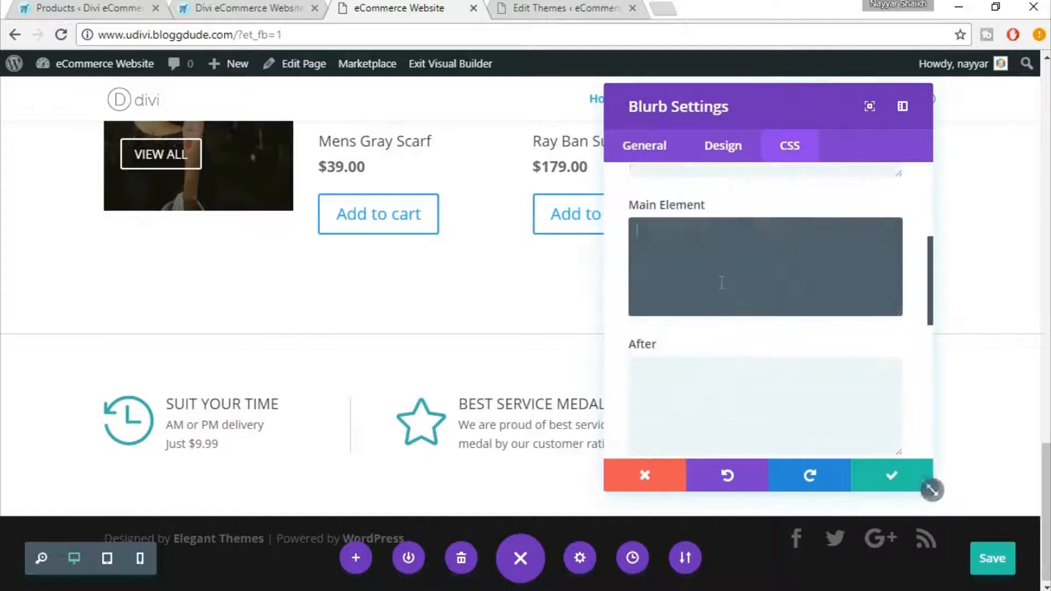
text(border-right: solid 1px #cecece;)
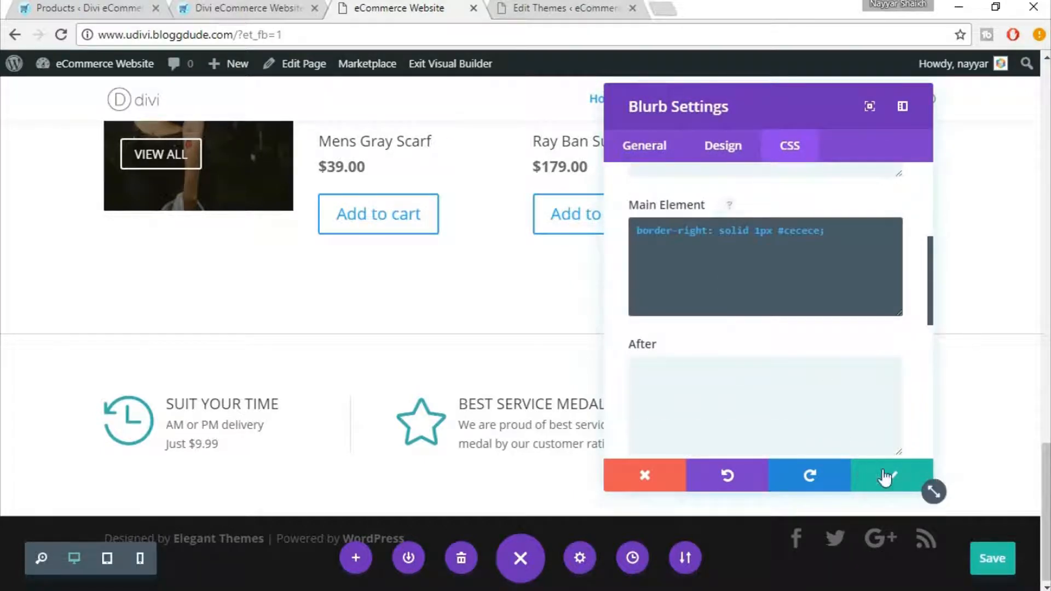
click(889, 476)
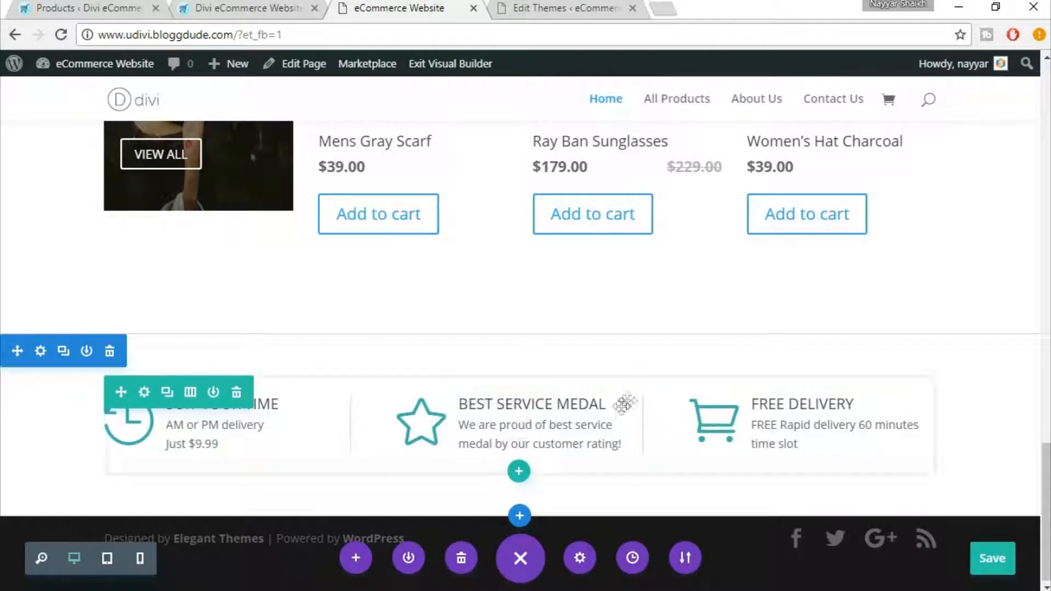
After comparing with the eDivi reference, reduce the icon-strip section's top and bottom padding to zero.
click(258, 8)
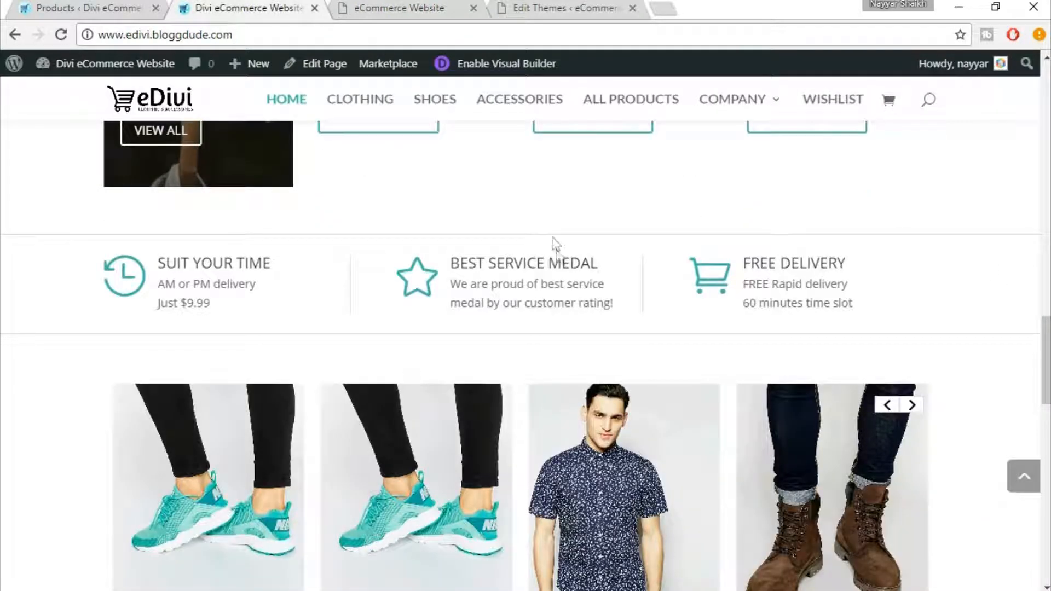
click(471, 7)
mouse_move(481, 347)
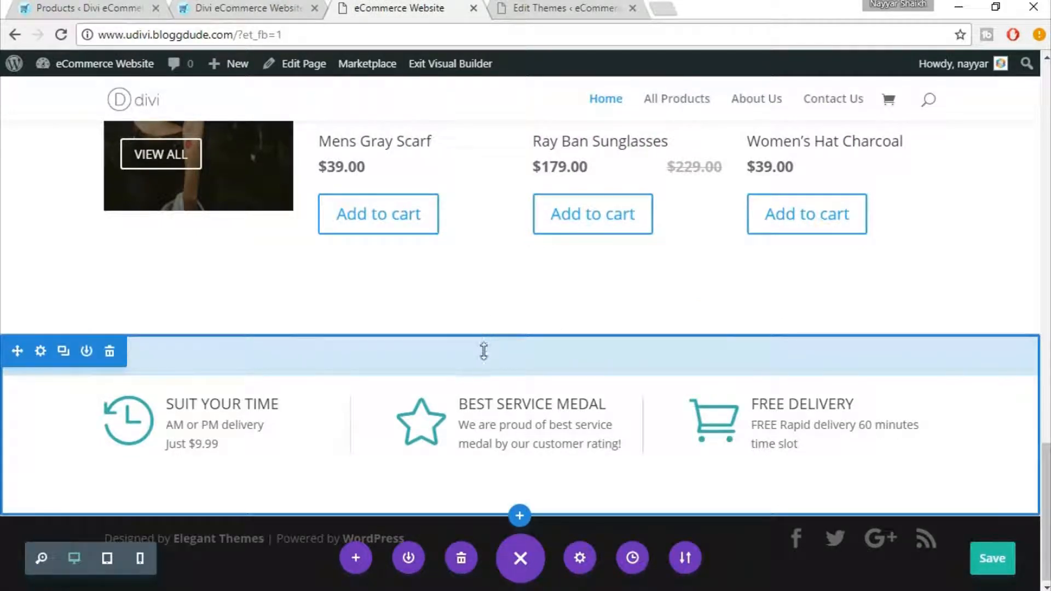
drag(484, 321, 483, 314)
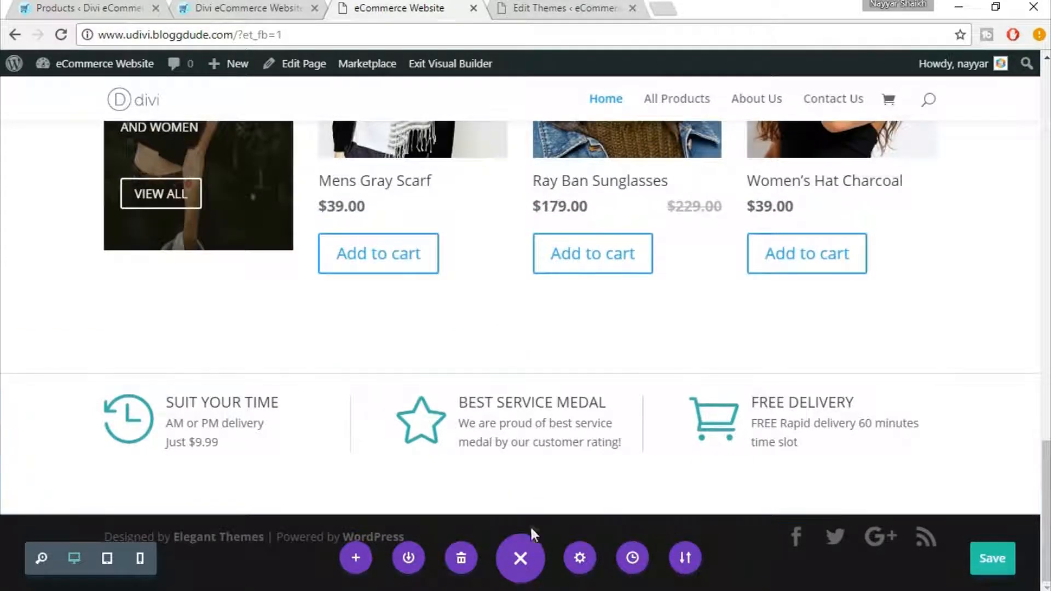
drag(561, 445, 565, 425)
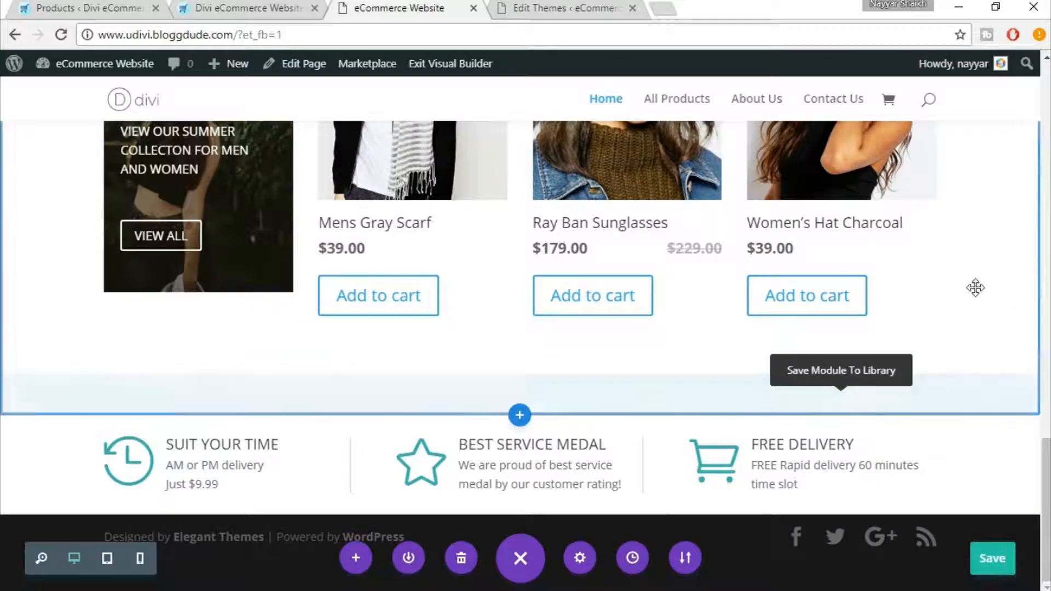
scroll(975, 287, up, 10)
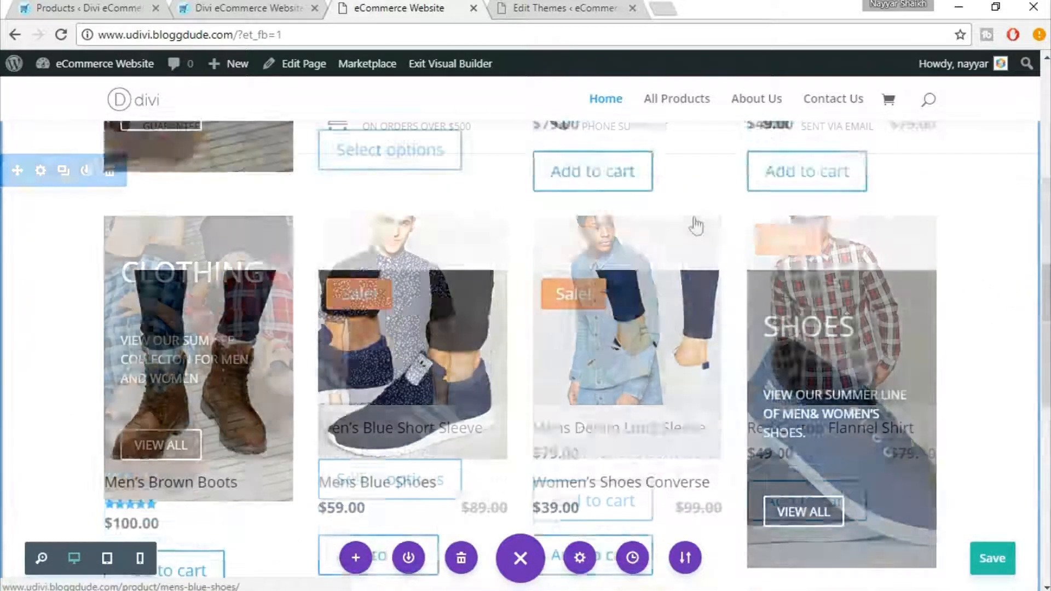
scroll(856, 402, down, 5)
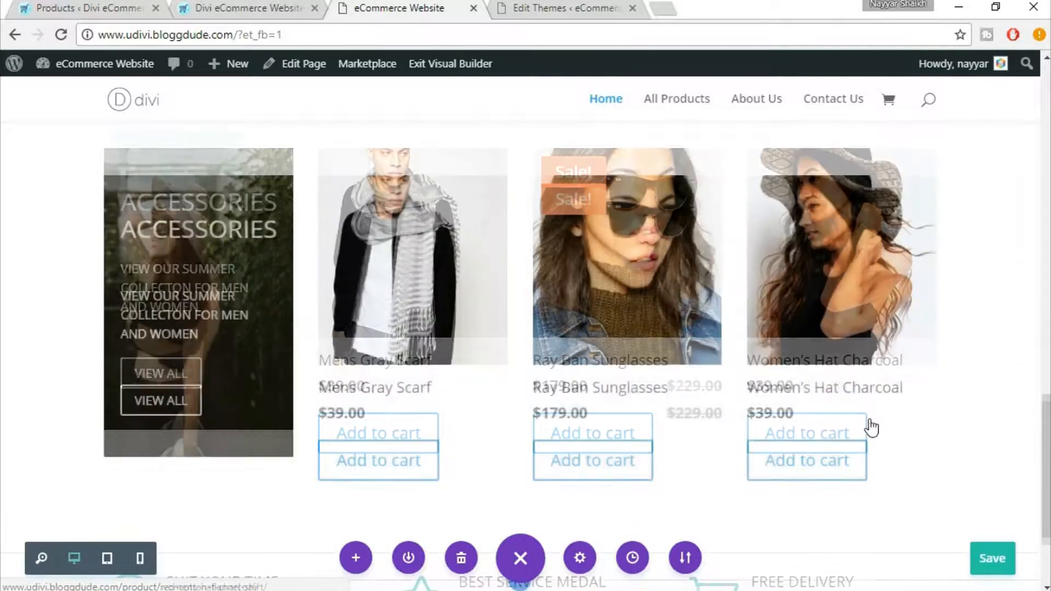
scroll(871, 427, down, 3)
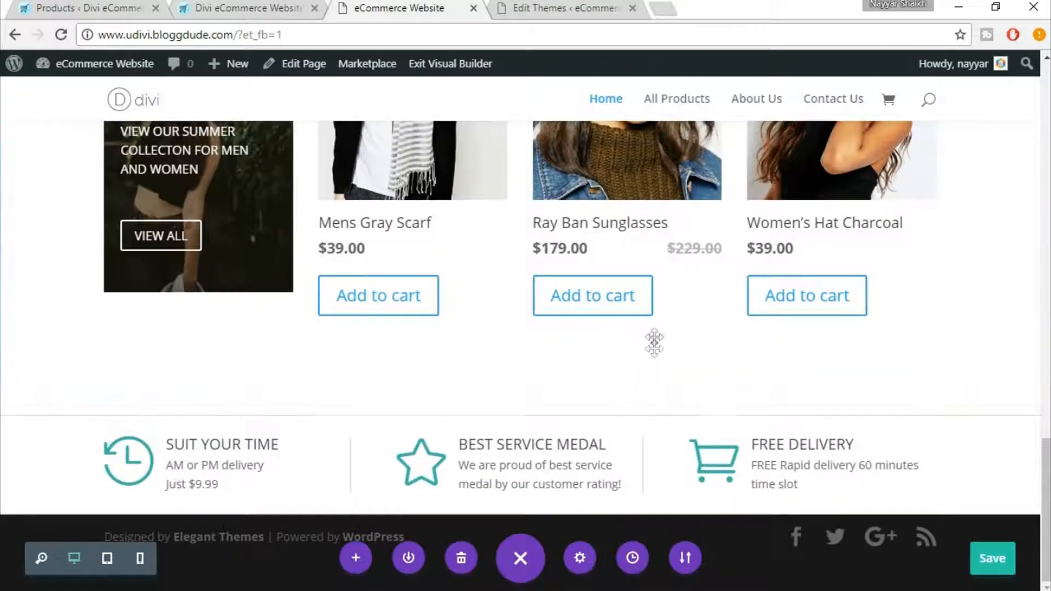
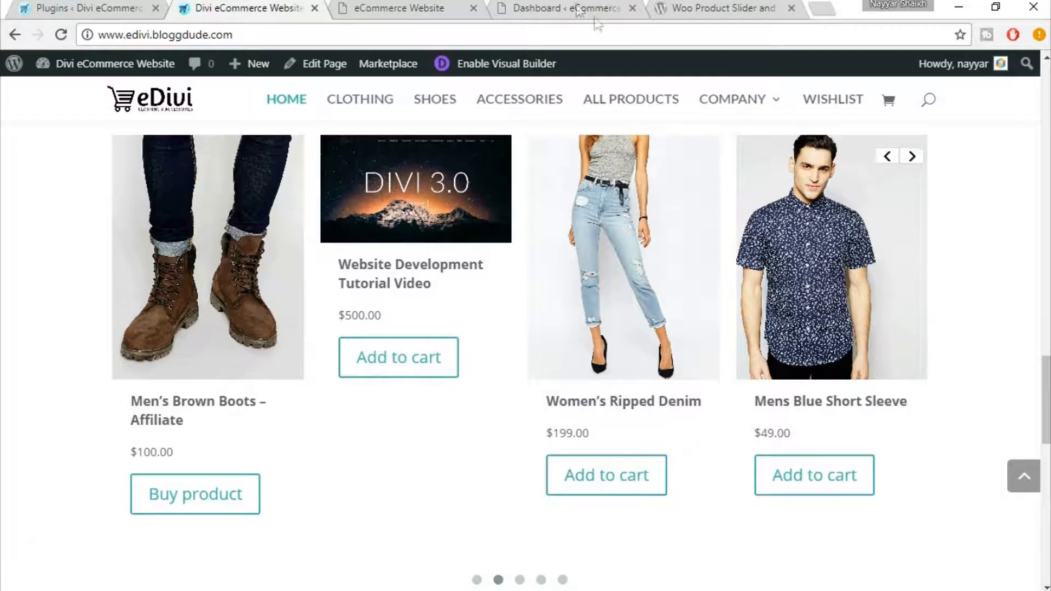
From the admin dashboard, search Plugins > Add New for Woocommerce Products Slider and install it.
click(576, 9)
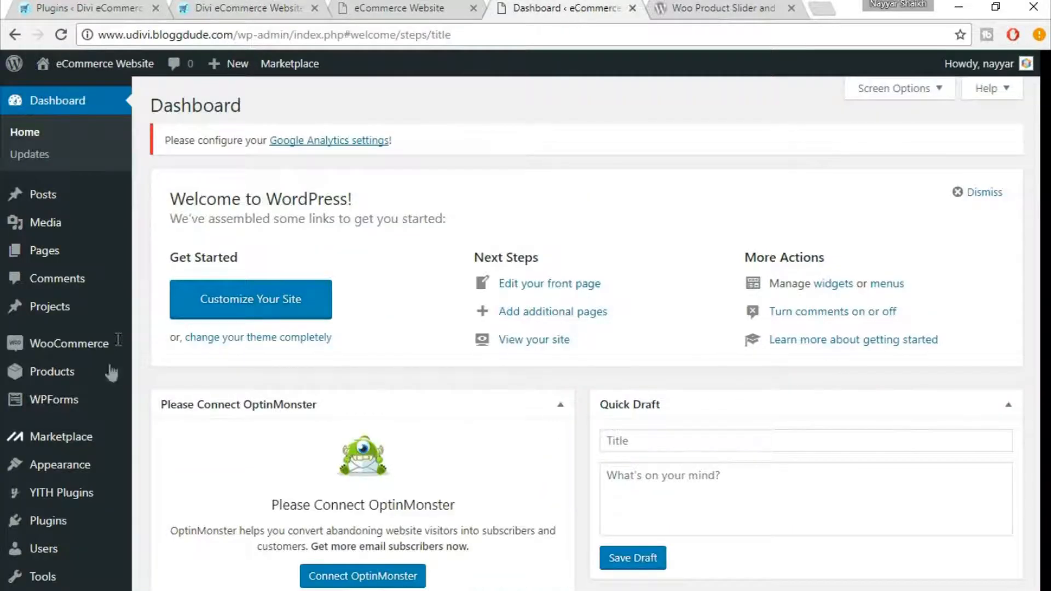
scroll(83, 419, down, 3)
mouse_move(52, 377)
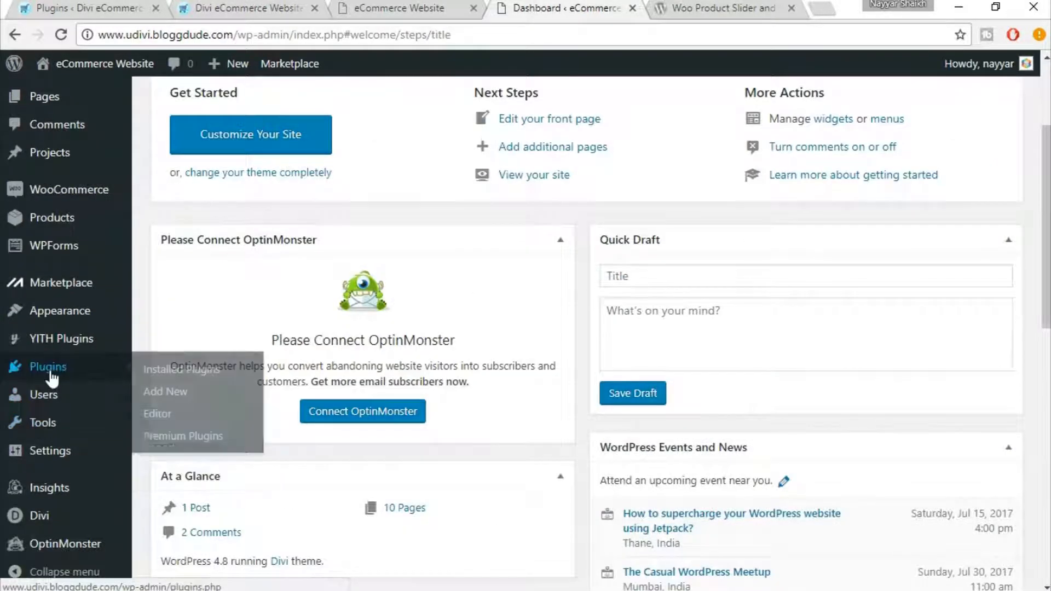
click(178, 390)
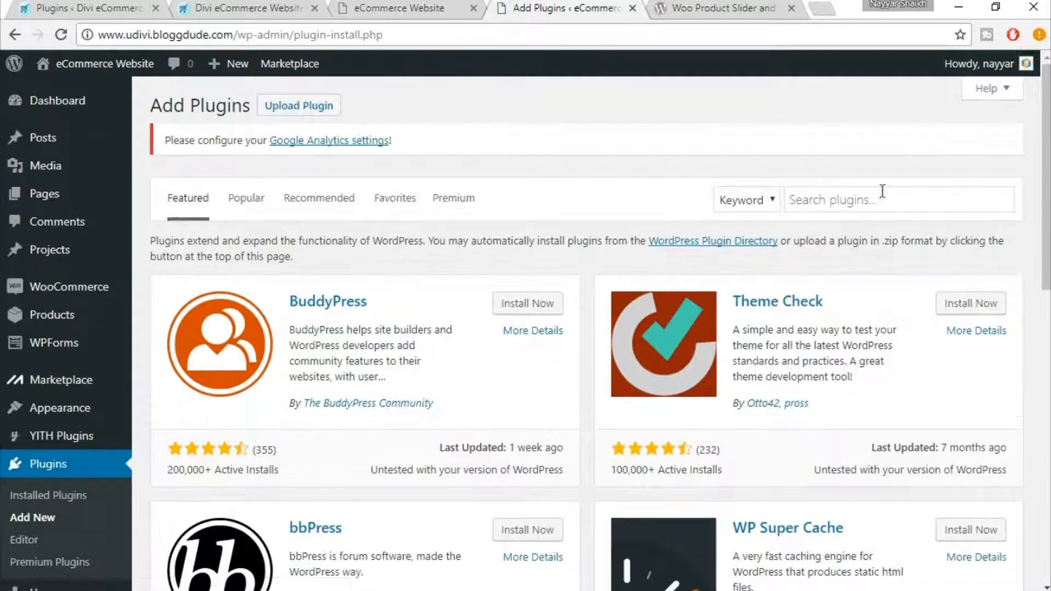
click(882, 193)
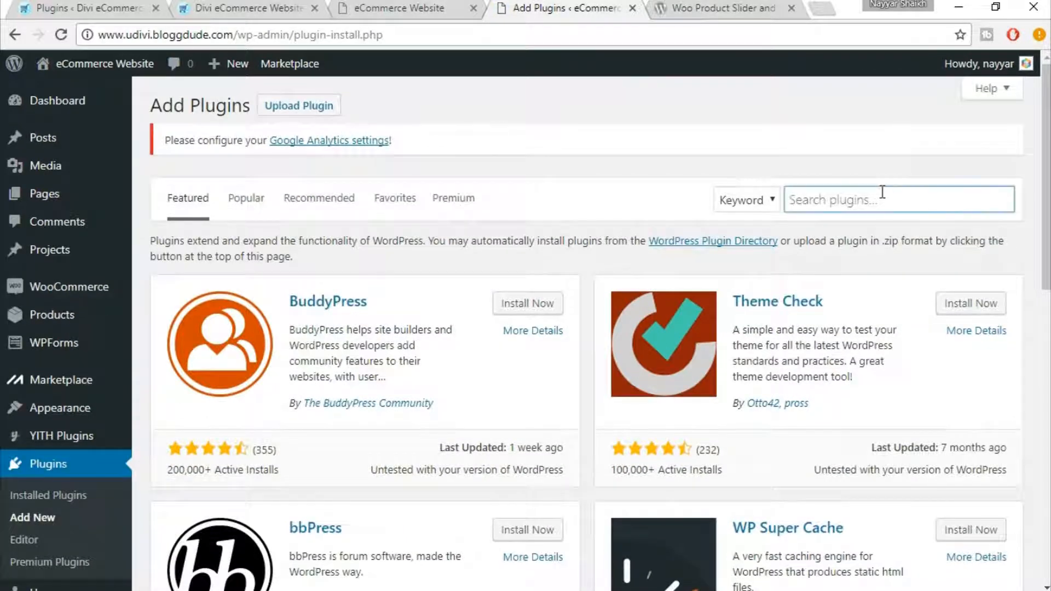
text(Woocommerce Products Slider)
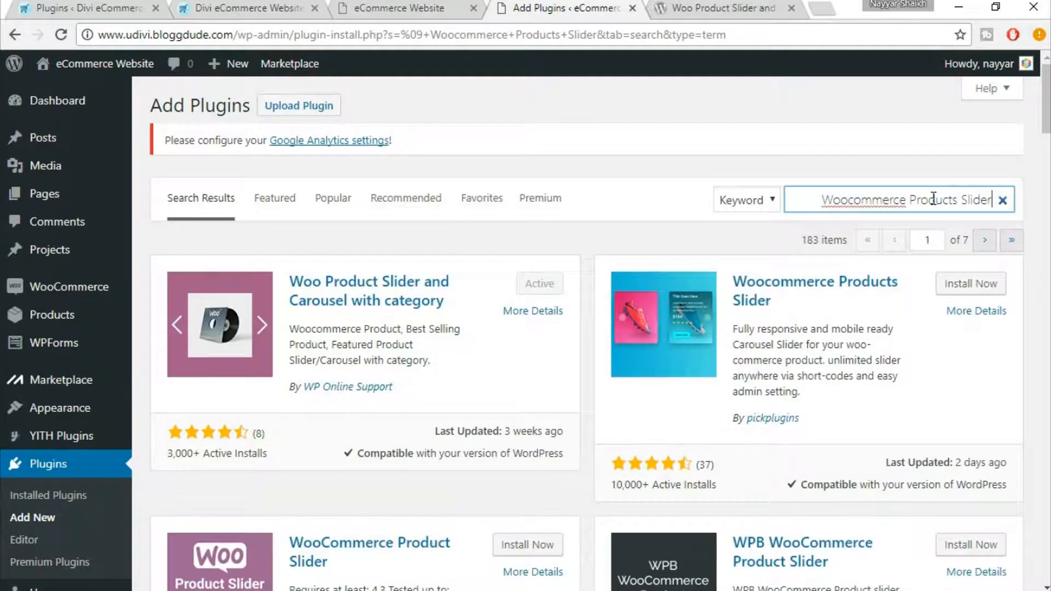
scroll(989, 271, down, 2)
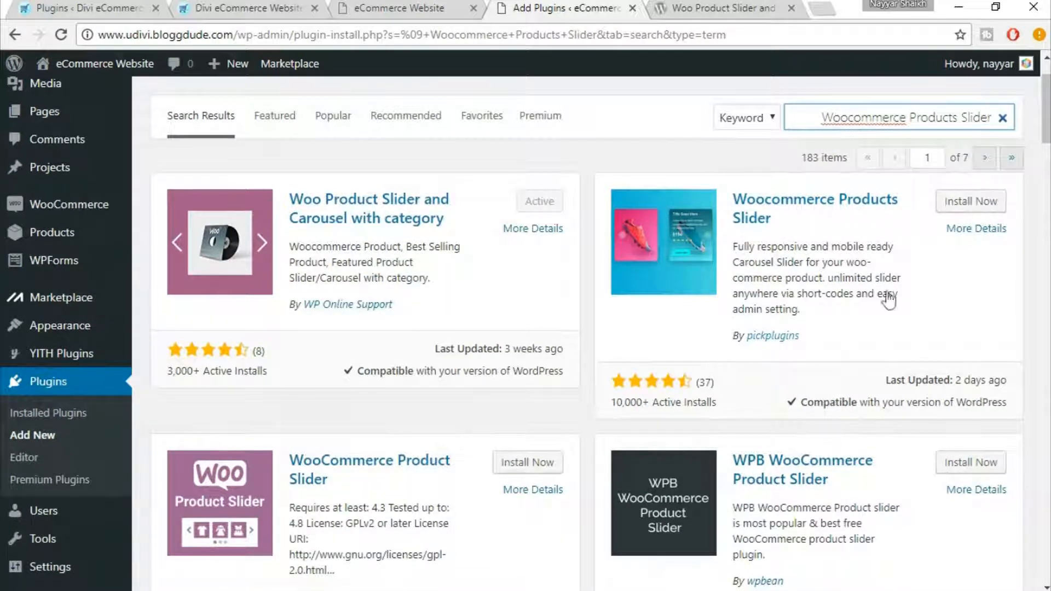
click(971, 208)
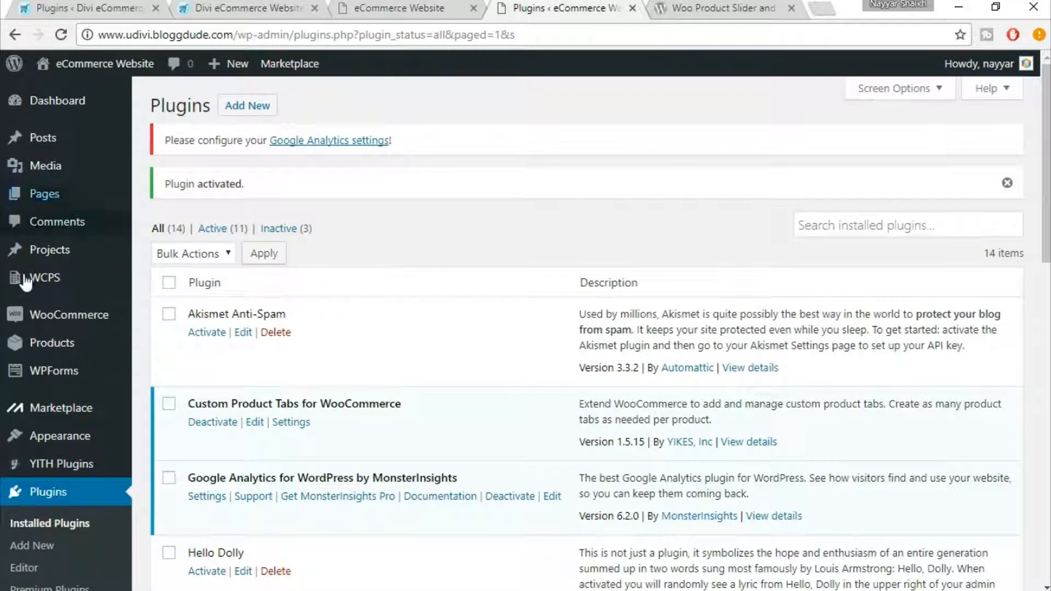
Create a new WCPS slider, look over its [wcps id="28654"] shortcode, and open its Options.
mouse_move(33, 284)
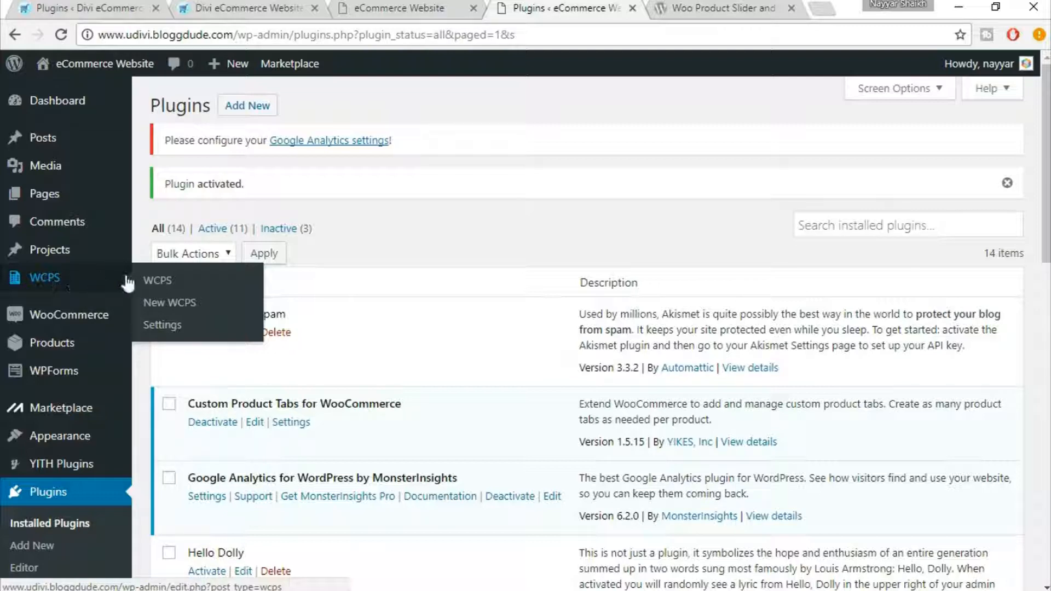
click(172, 304)
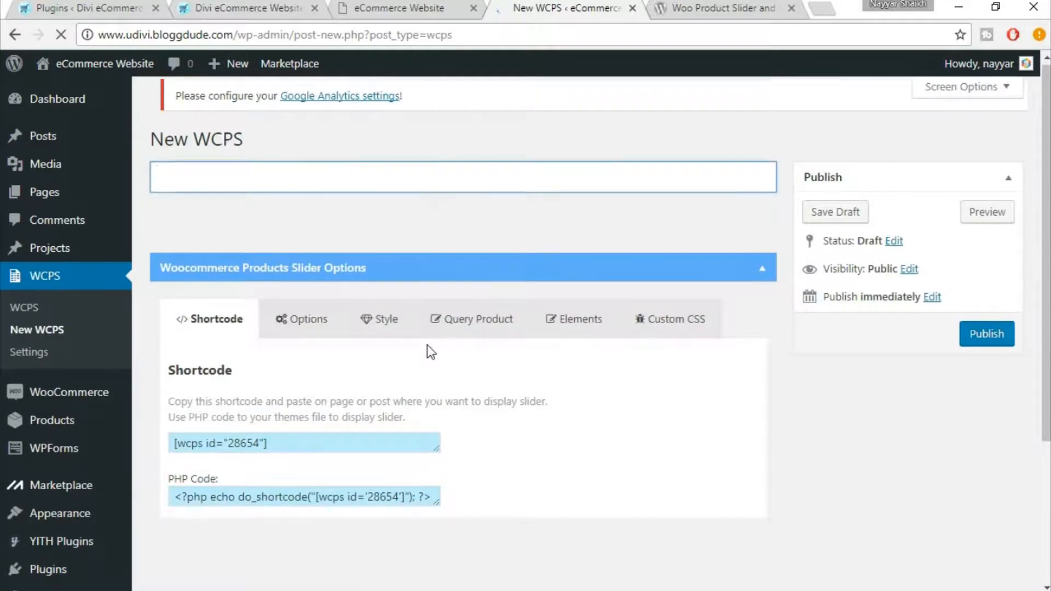
scroll(429, 353, down, 2)
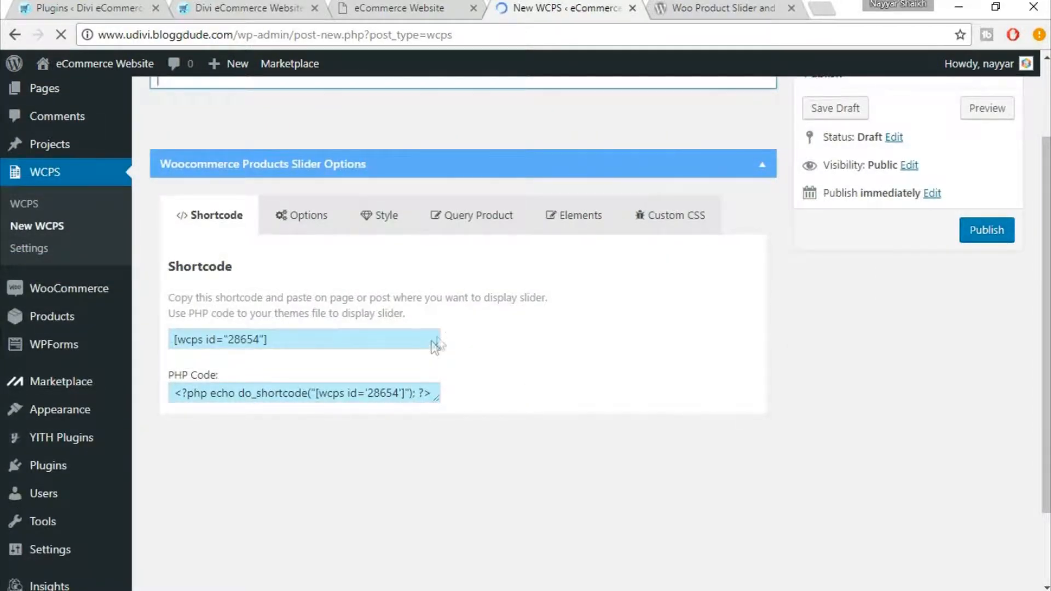
scroll(474, 323, up, 2)
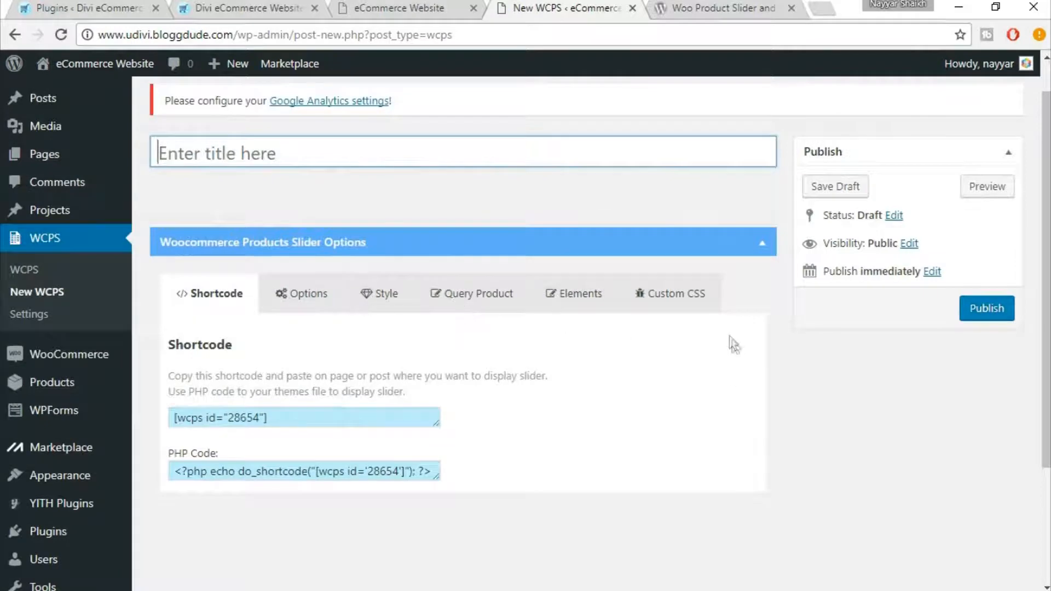
scroll(293, 367, down, 2)
drag(268, 335, 169, 329)
click(271, 312)
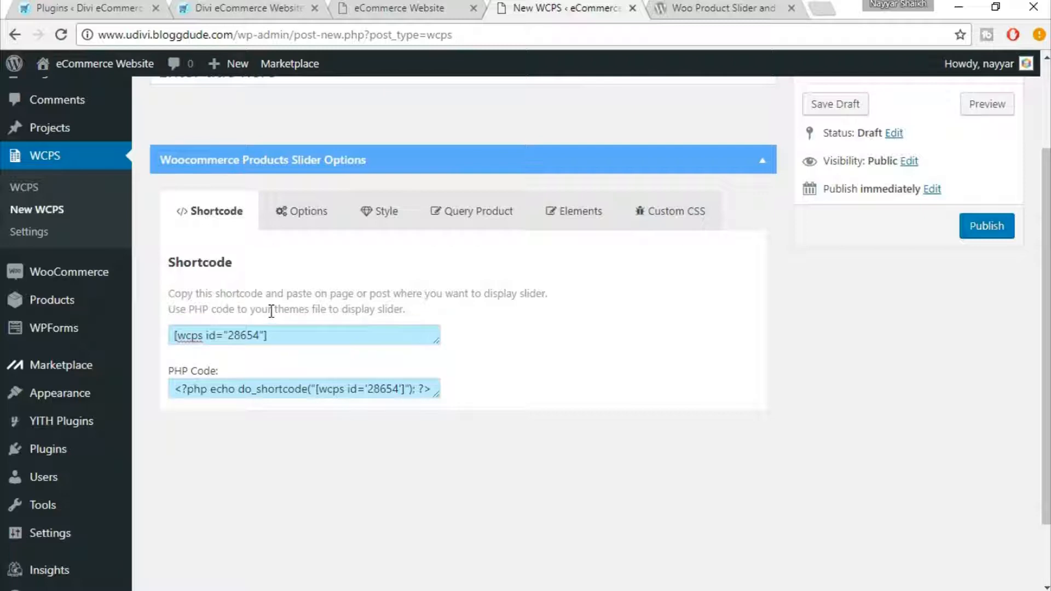
click(302, 219)
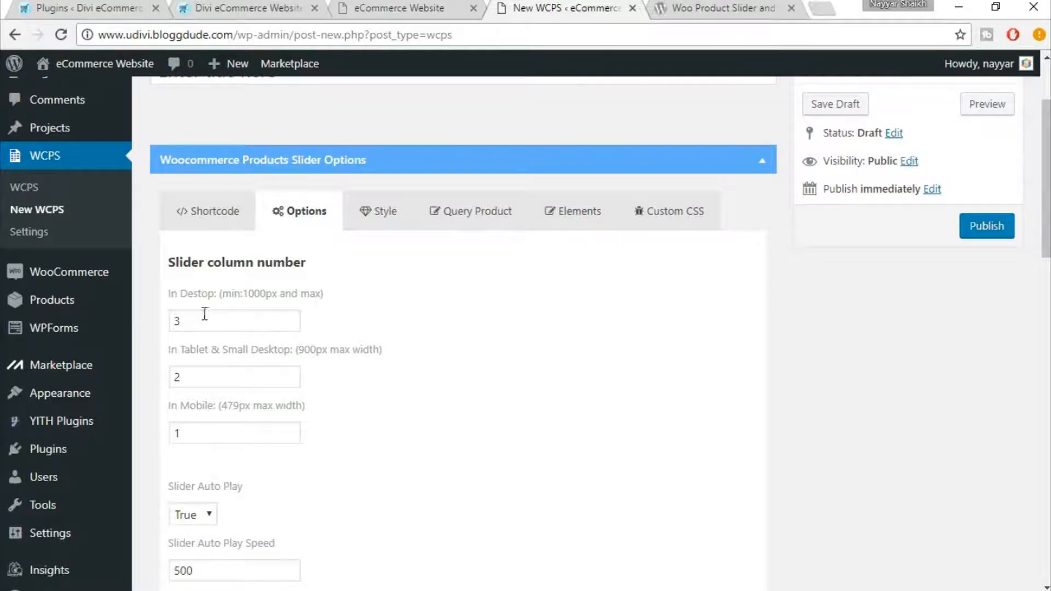
After comparing with the store's current carousel, change the desktop column count from 3 to 4.
click(244, 9)
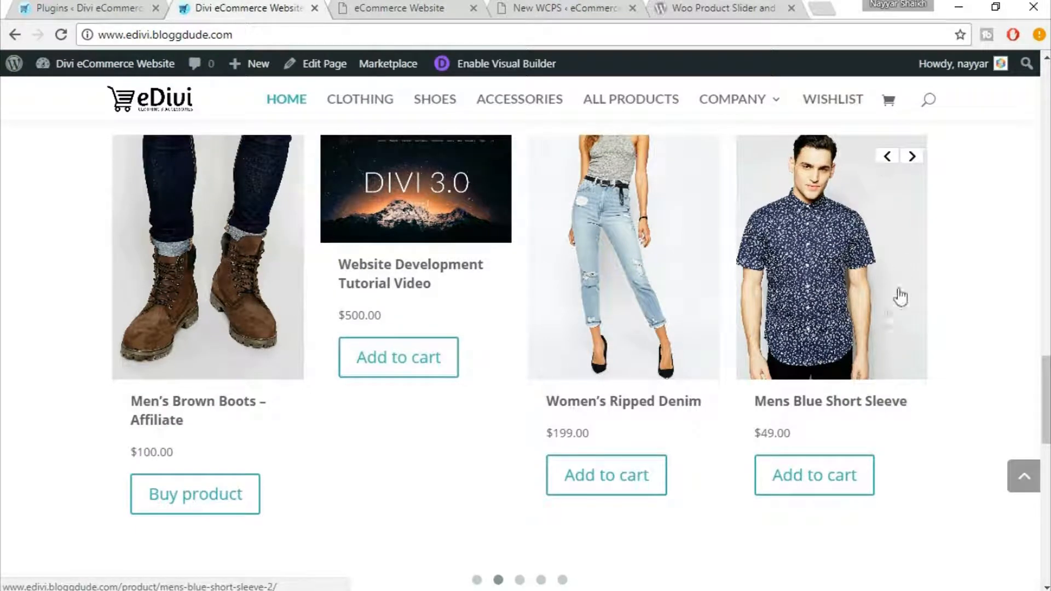
click(554, 7)
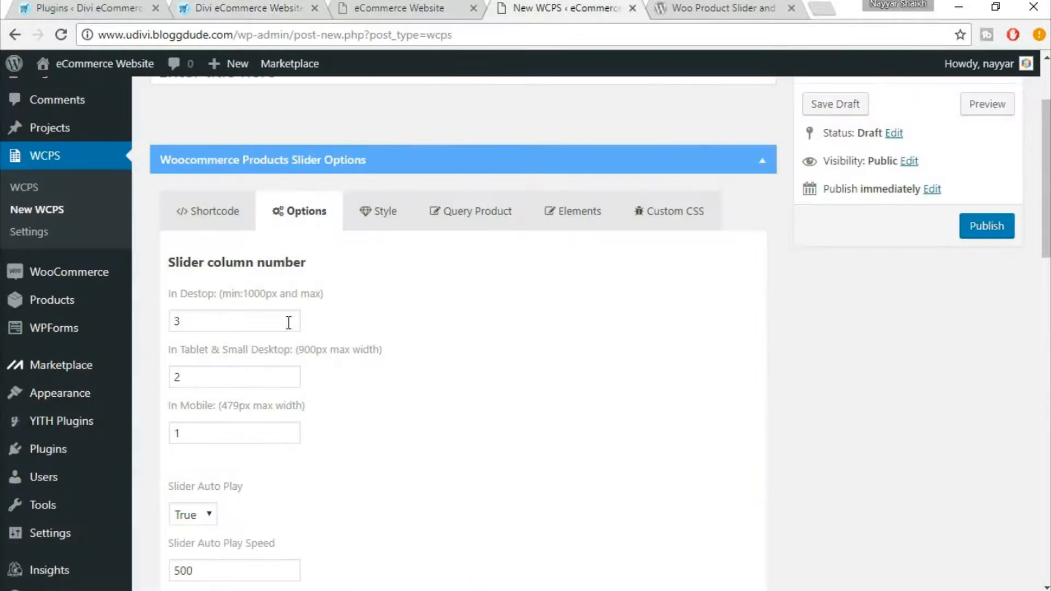
drag(229, 327, 156, 318)
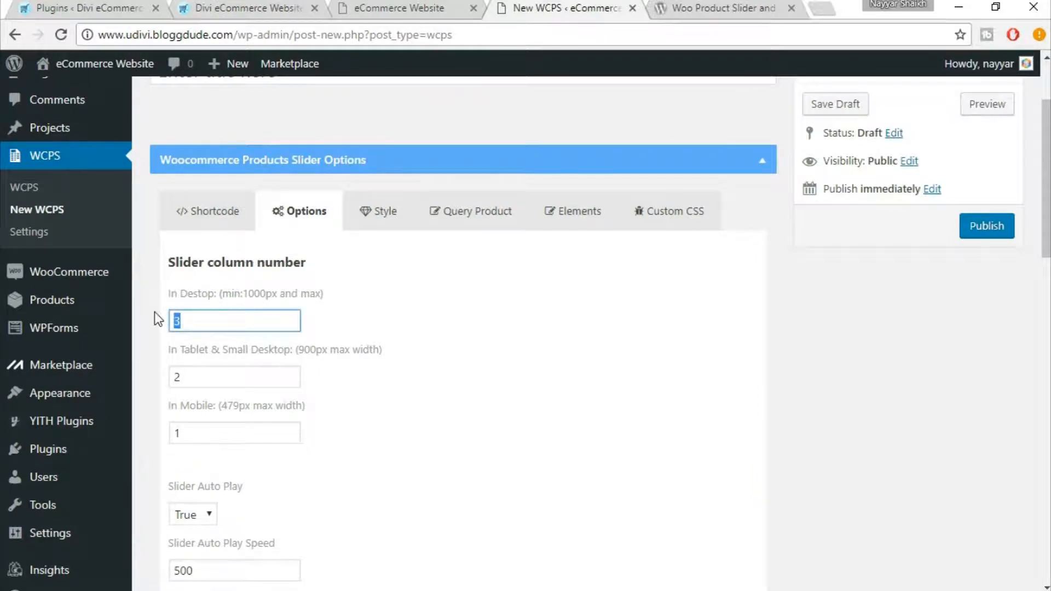
text(4)
click(547, 360)
Keep Slider Auto Play set to True.
scroll(548, 363, down, 1)
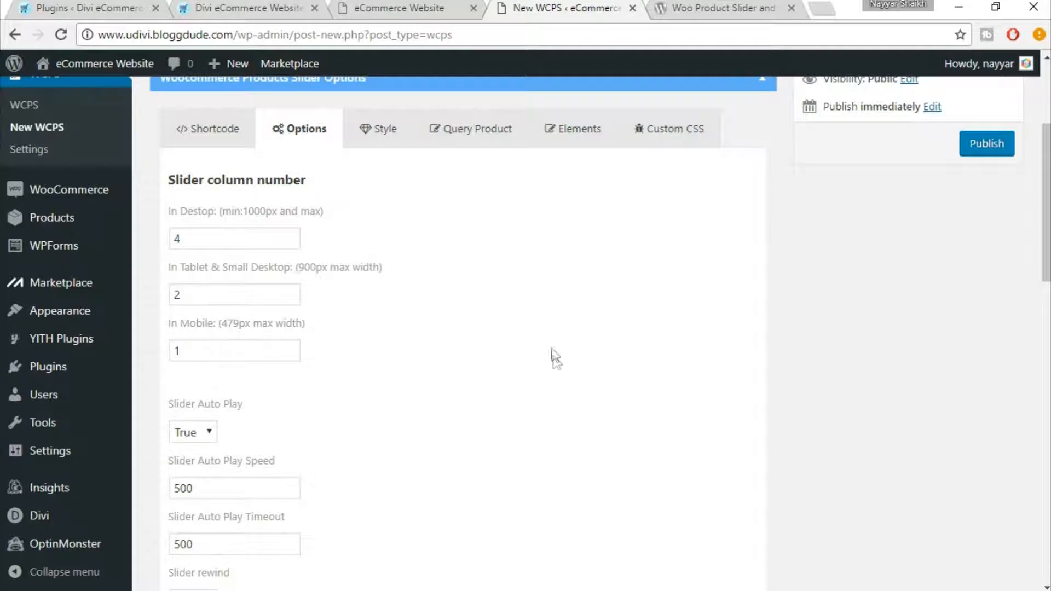
scroll(553, 359, down, 3)
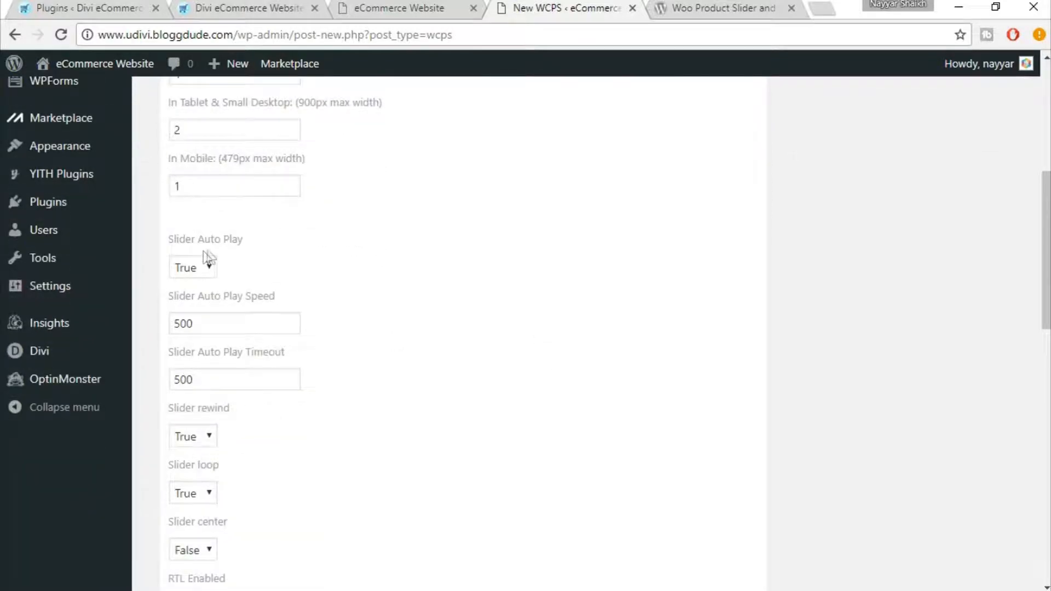
click(210, 274)
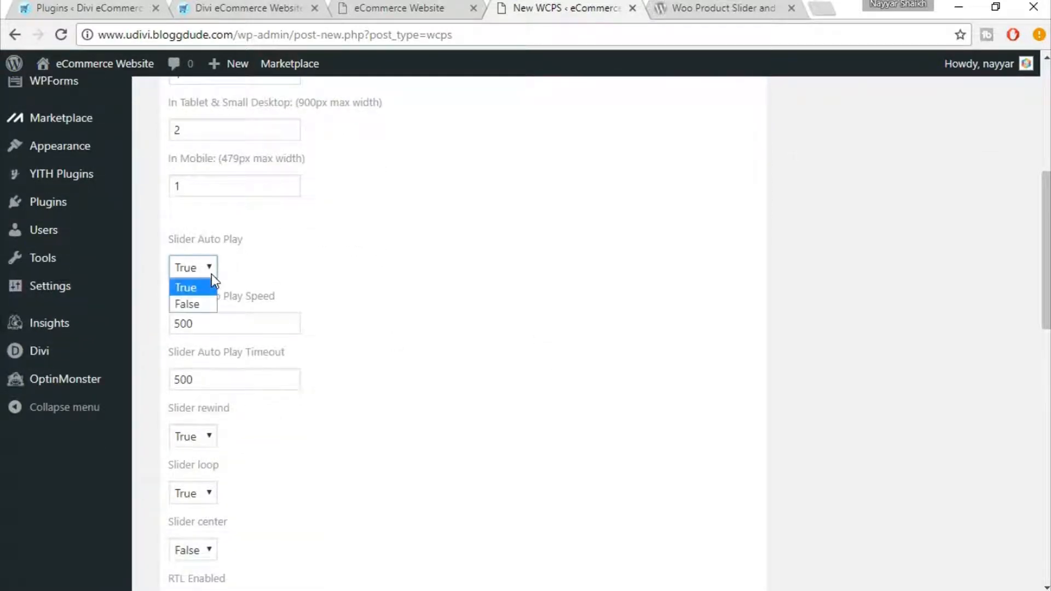
click(211, 277)
click(207, 275)
click(250, 265)
Review the remaining general options, then bring up the slider's Style settings.
scroll(639, 285, down, 1)
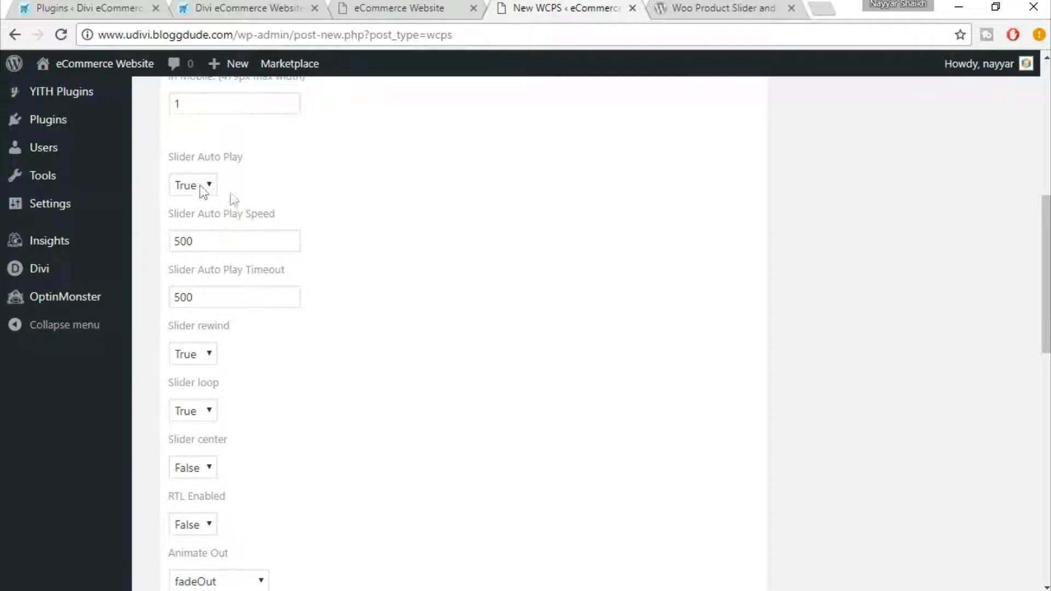
scroll(249, 260, down, 3)
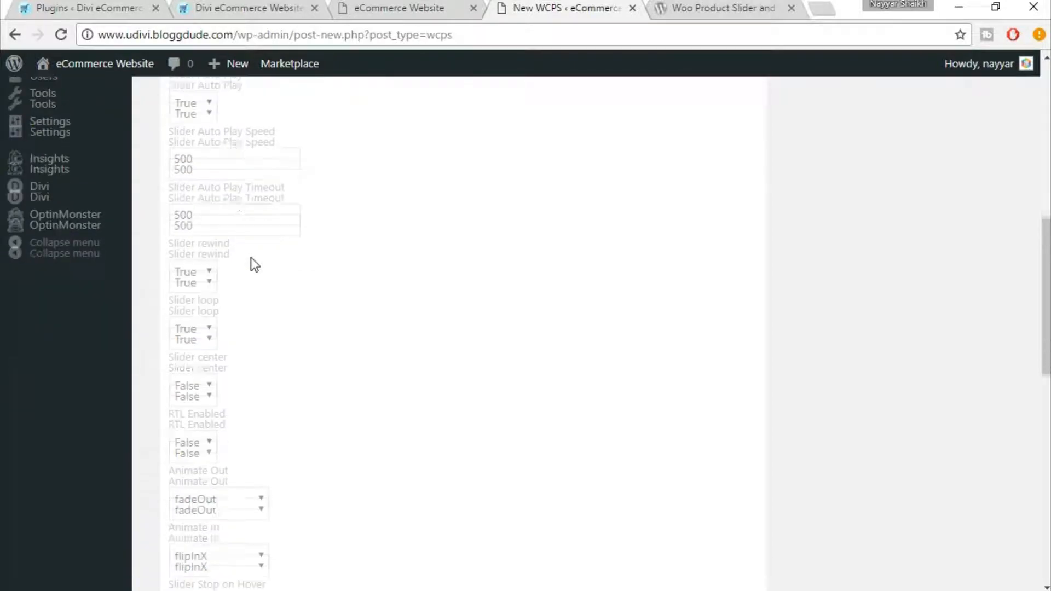
scroll(245, 271, down, 3)
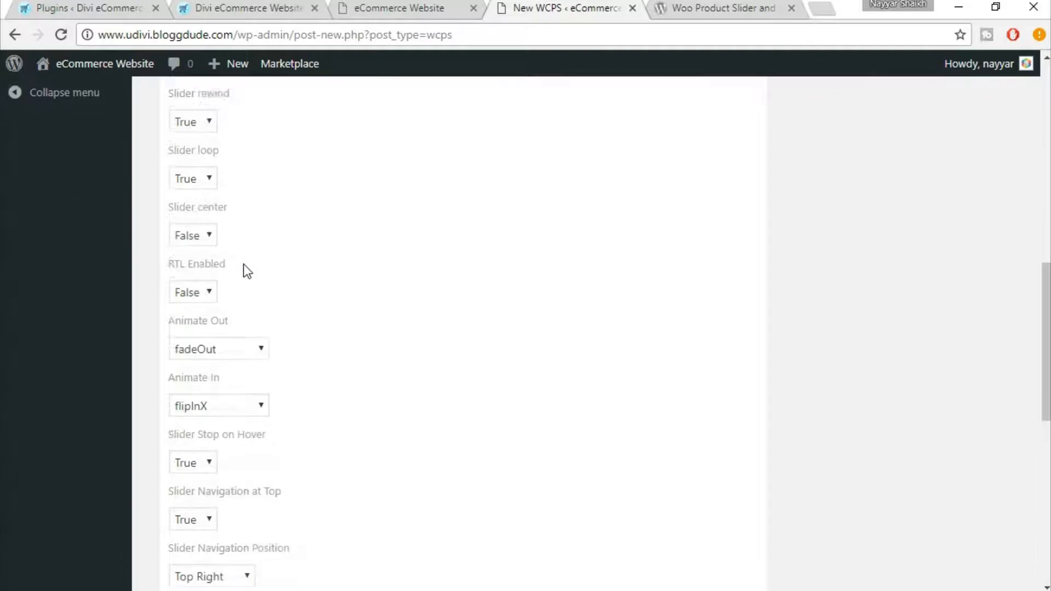
scroll(340, 311, down, 6)
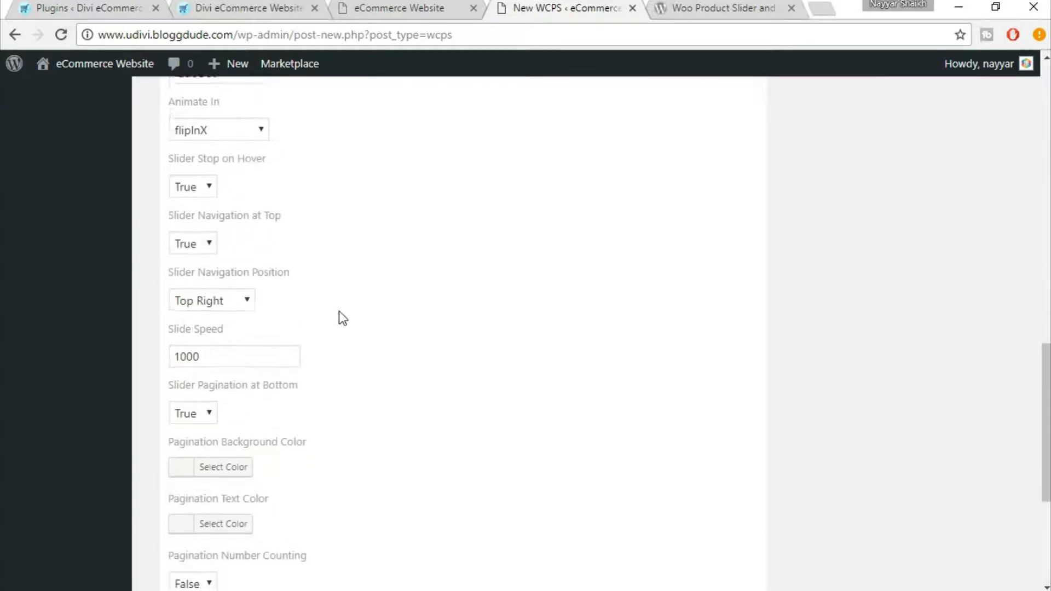
scroll(435, 362, down, 3)
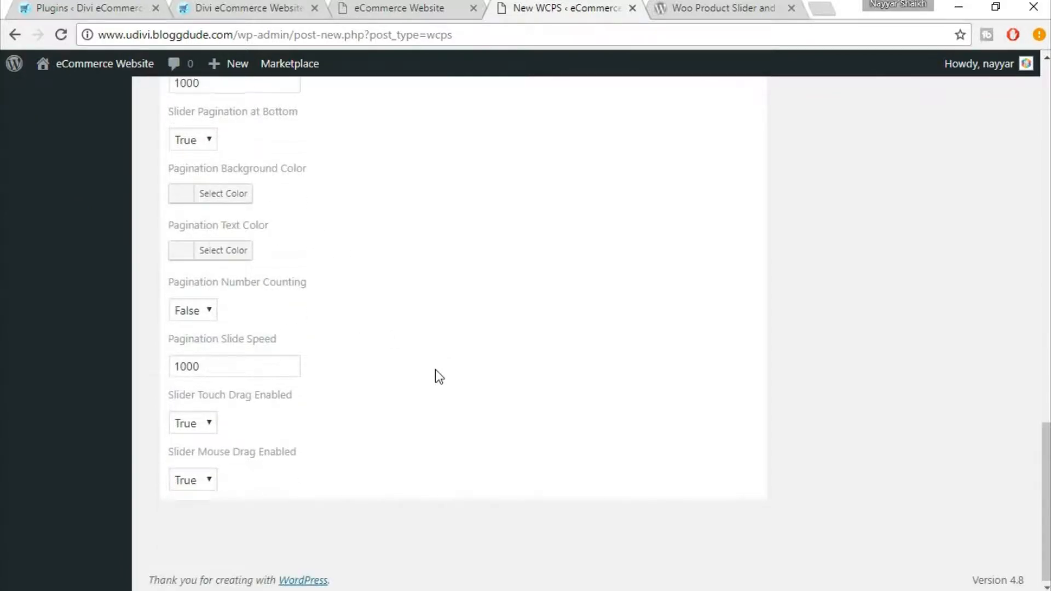
scroll(436, 370, up, 15)
scroll(435, 369, up, 6)
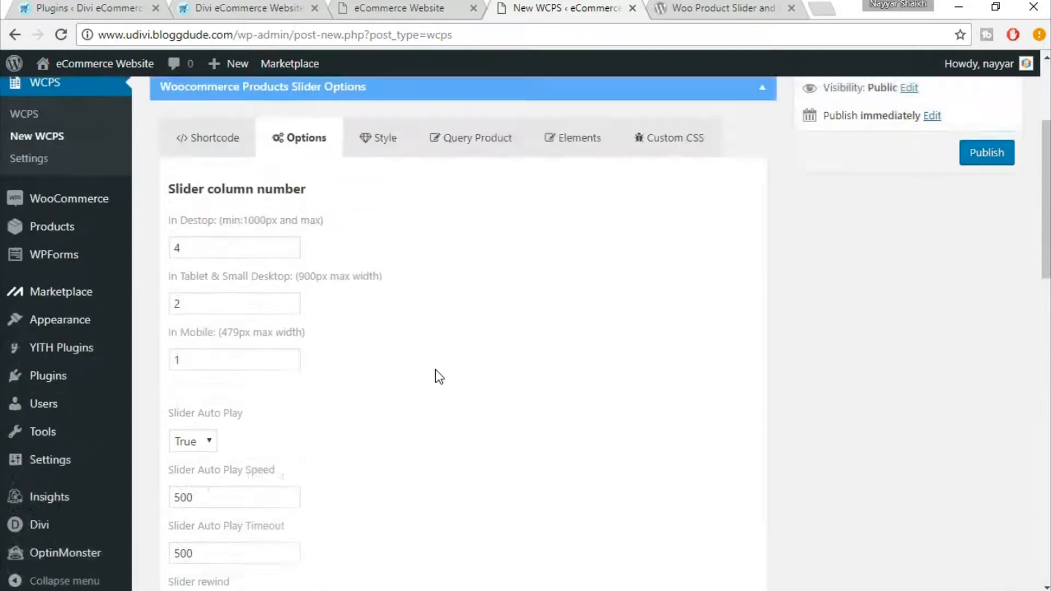
click(380, 263)
scroll(580, 359, down, 2)
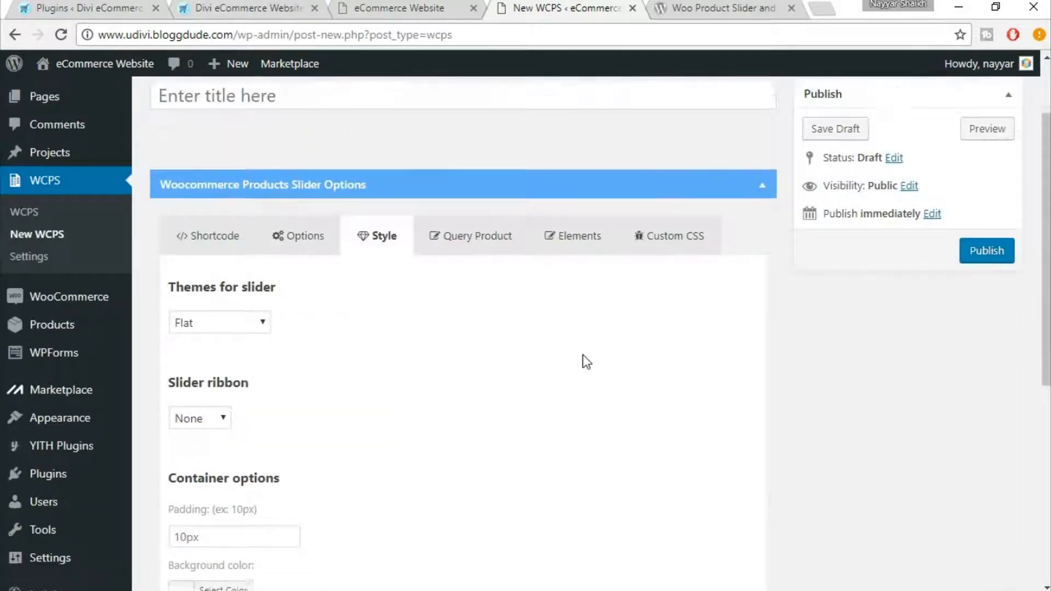
Keep the Flat slider theme and review the other style settings.
click(248, 261)
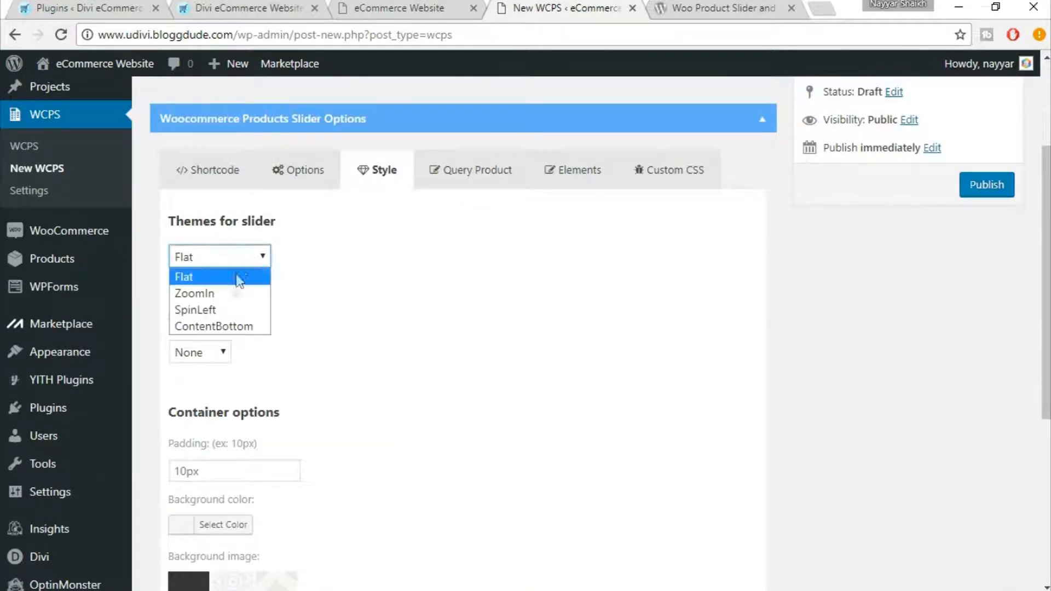
click(385, 293)
scroll(486, 342, down, 3)
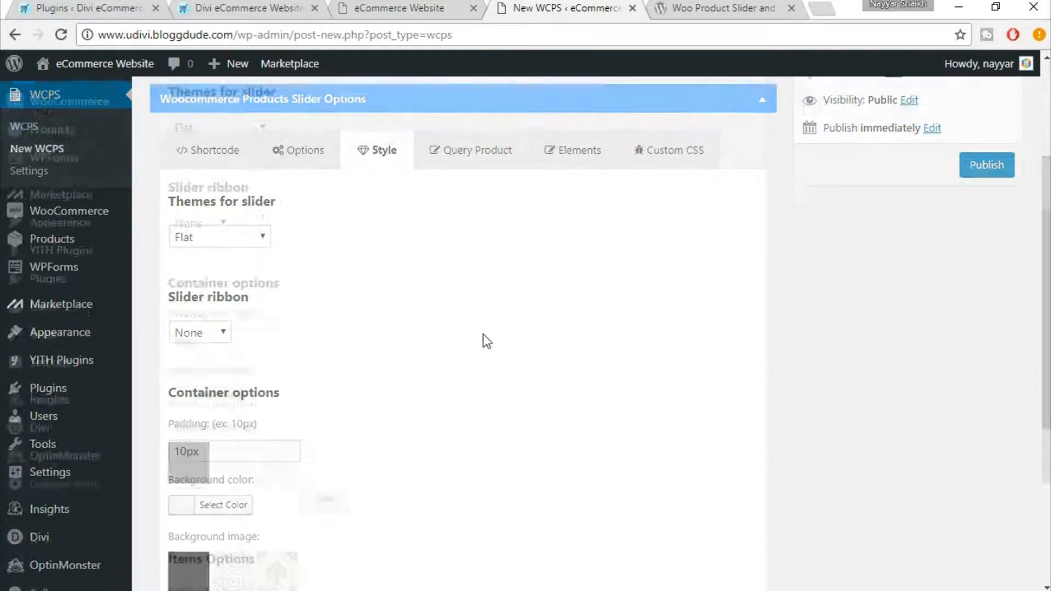
scroll(487, 342, down, 1)
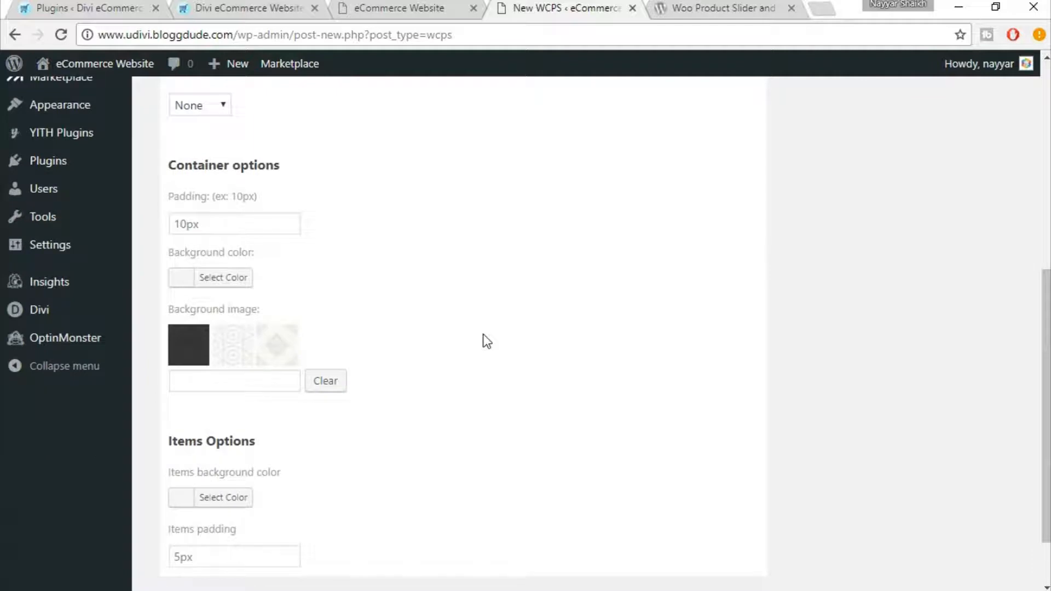
scroll(485, 341, down, 1)
scroll(658, 288, up, 1)
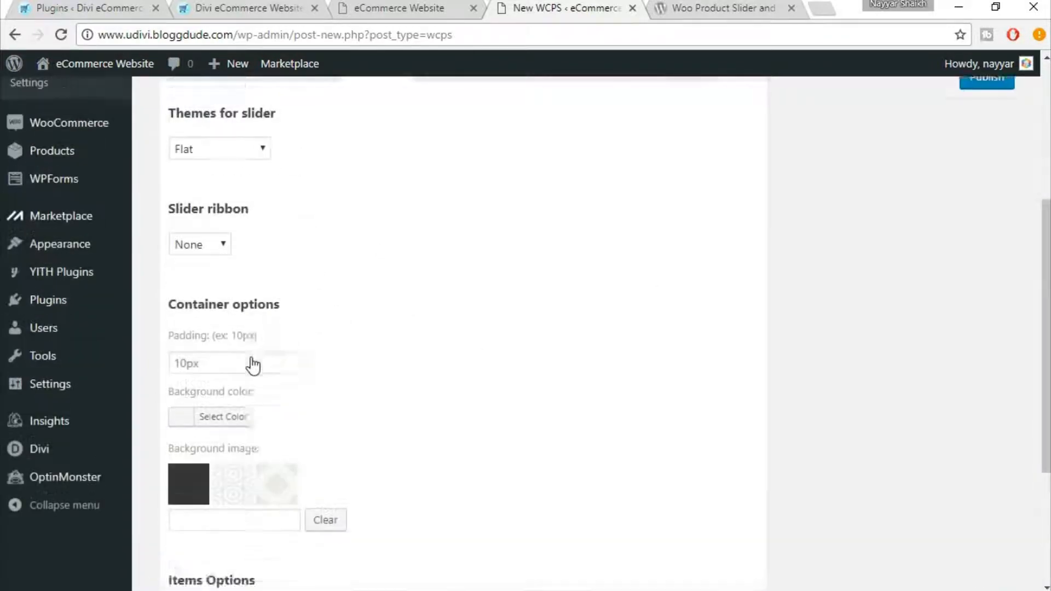
scroll(251, 363, up, 2)
scroll(386, 269, down, 1)
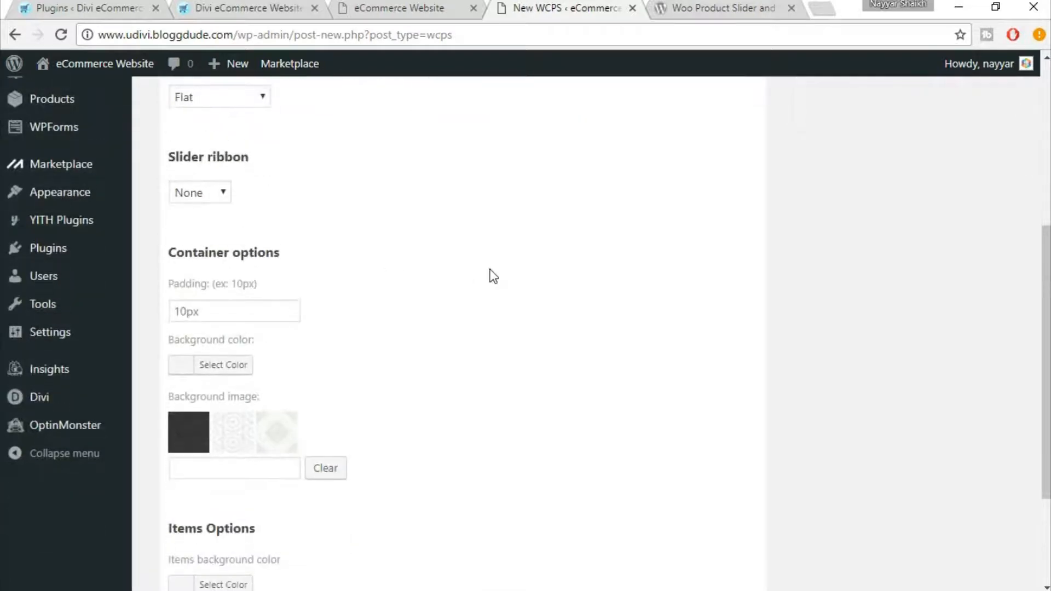
scroll(505, 331, down, 1)
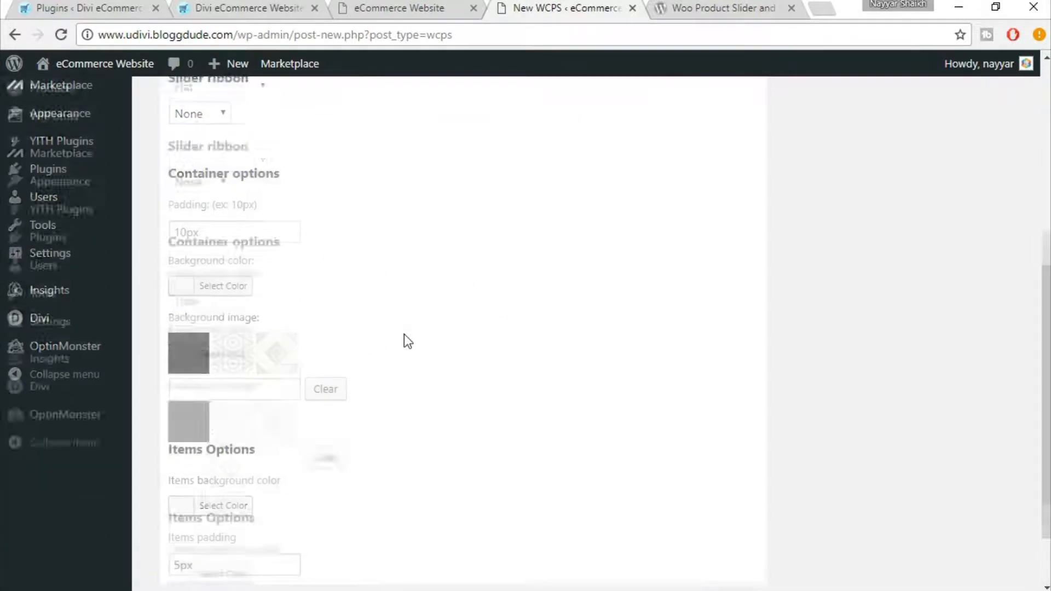
scroll(403, 340, up, 4)
Glance at the Query Product settings, then show the Elements list of slider items.
click(457, 273)
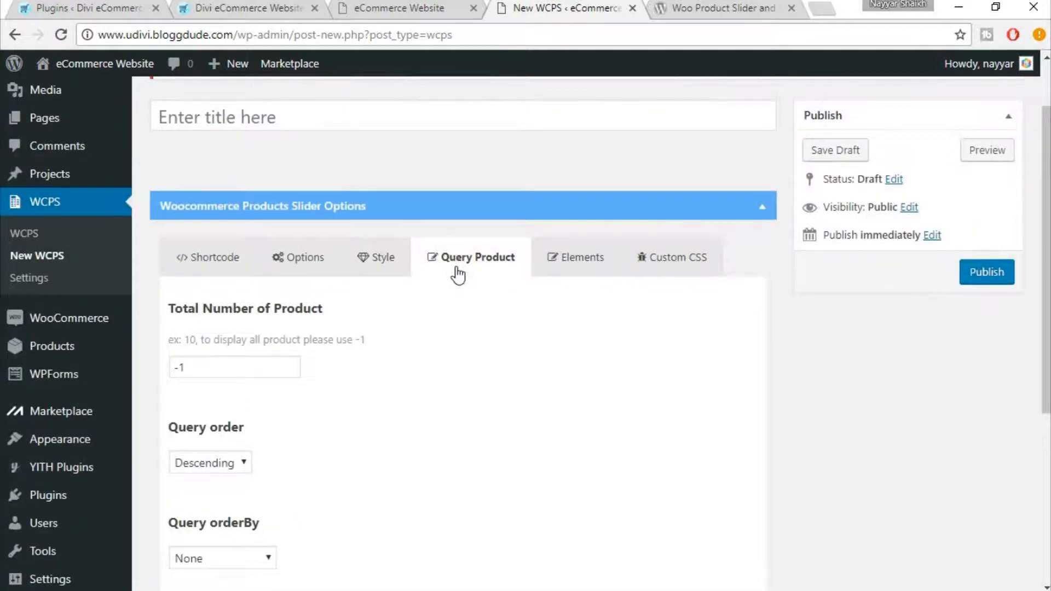
scroll(476, 315, down, 1)
scroll(520, 301, up, 1)
click(578, 268)
scroll(606, 307, down, 1)
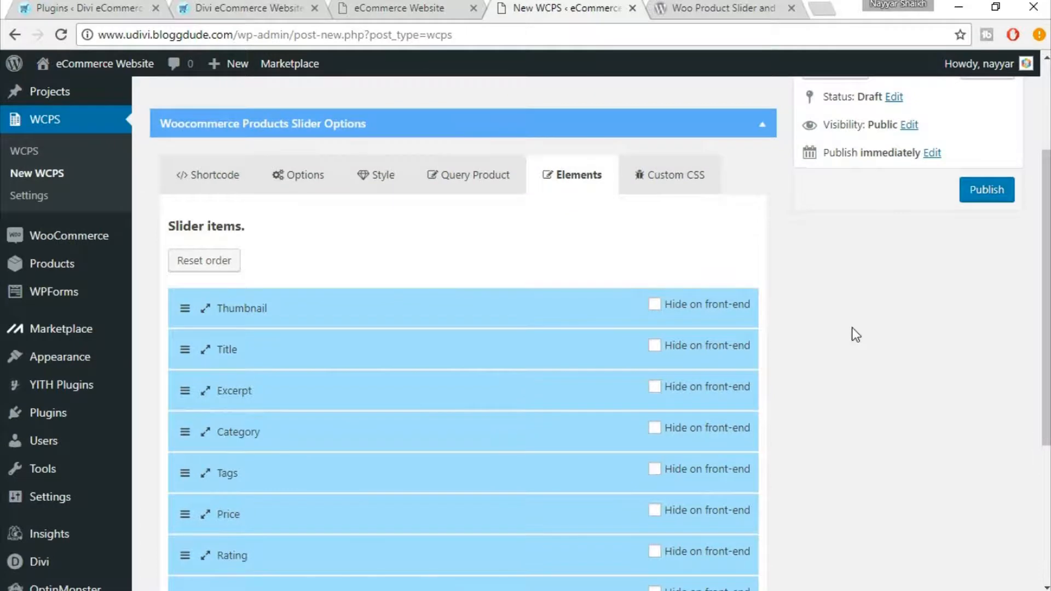
After comparing with the live store's slider, leave the product thumbnail visible on the front end.
scroll(852, 329, down, 1)
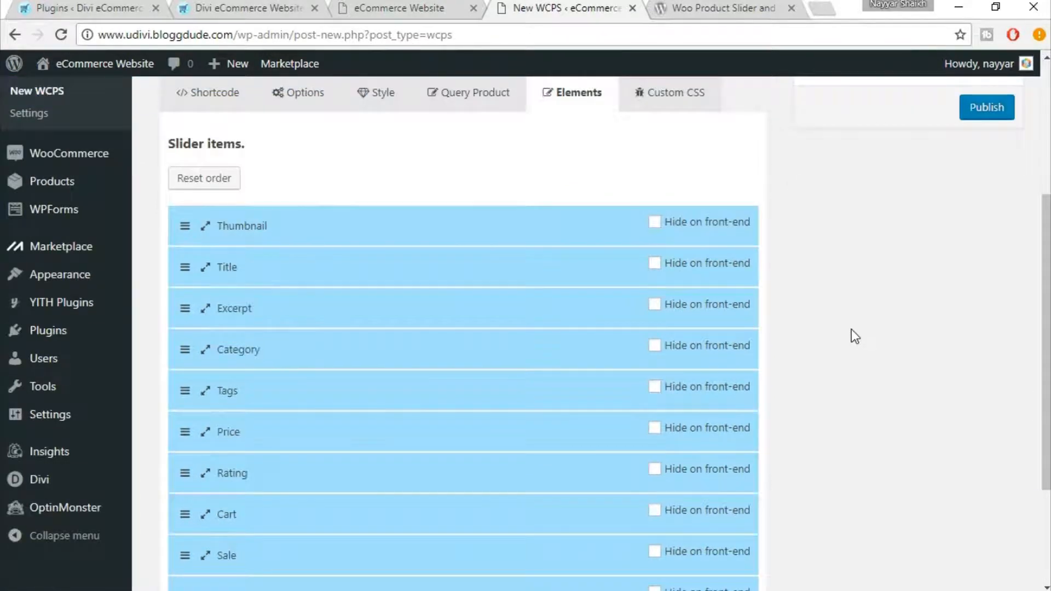
click(285, 8)
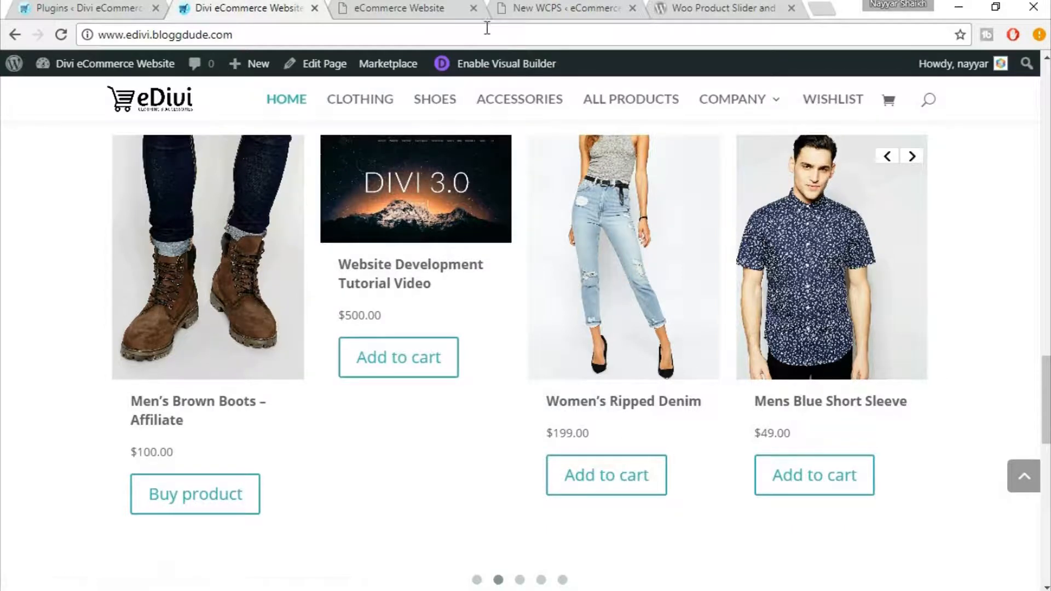
click(427, 8)
click(534, 6)
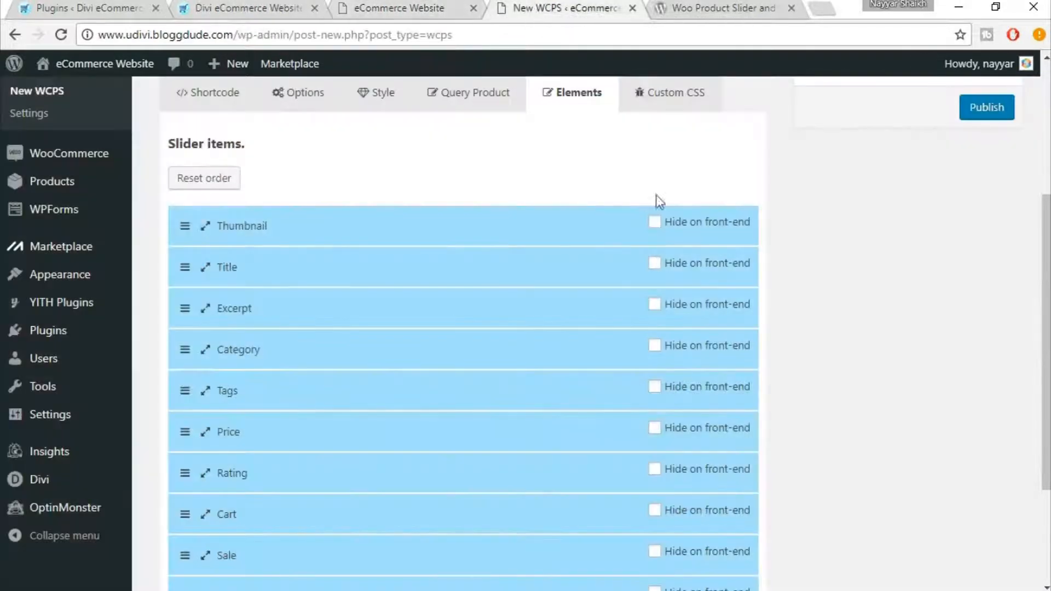
click(655, 222)
click(247, 8)
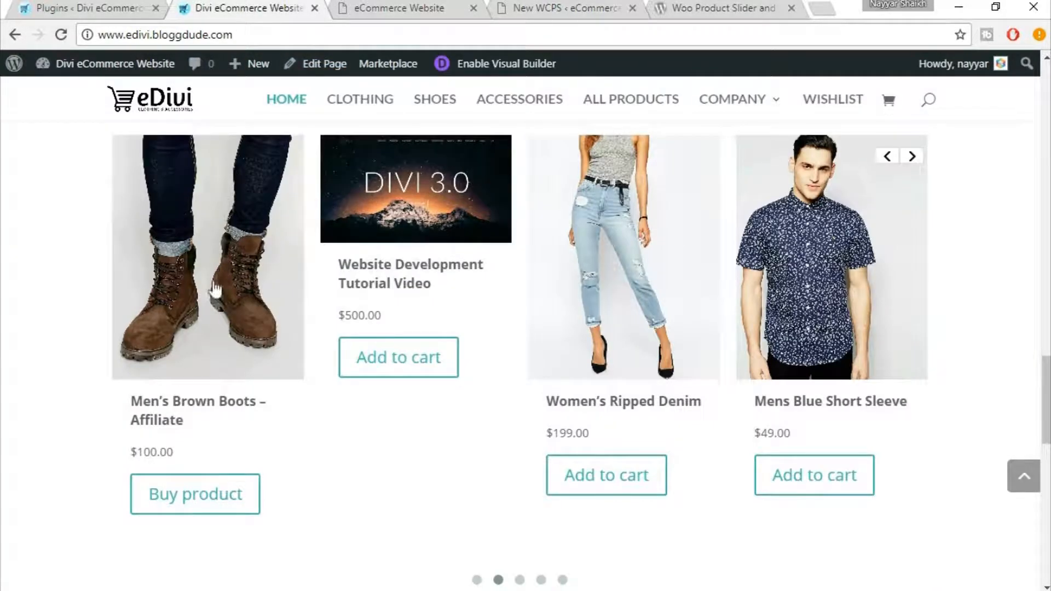
click(569, 8)
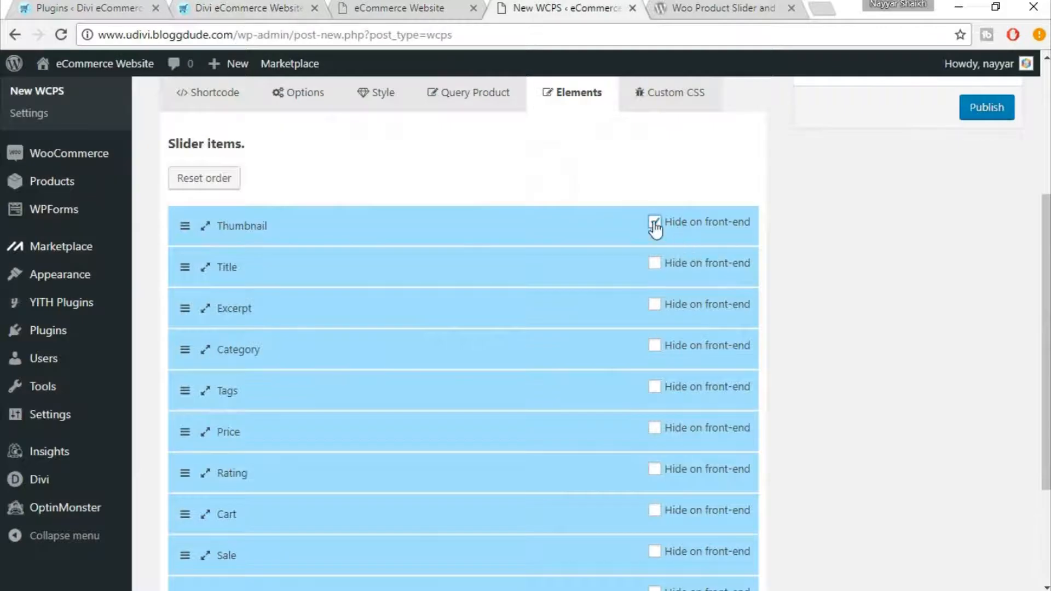
click(654, 223)
Set the Thumbnail item's slider thumbnail size to Full.
click(206, 227)
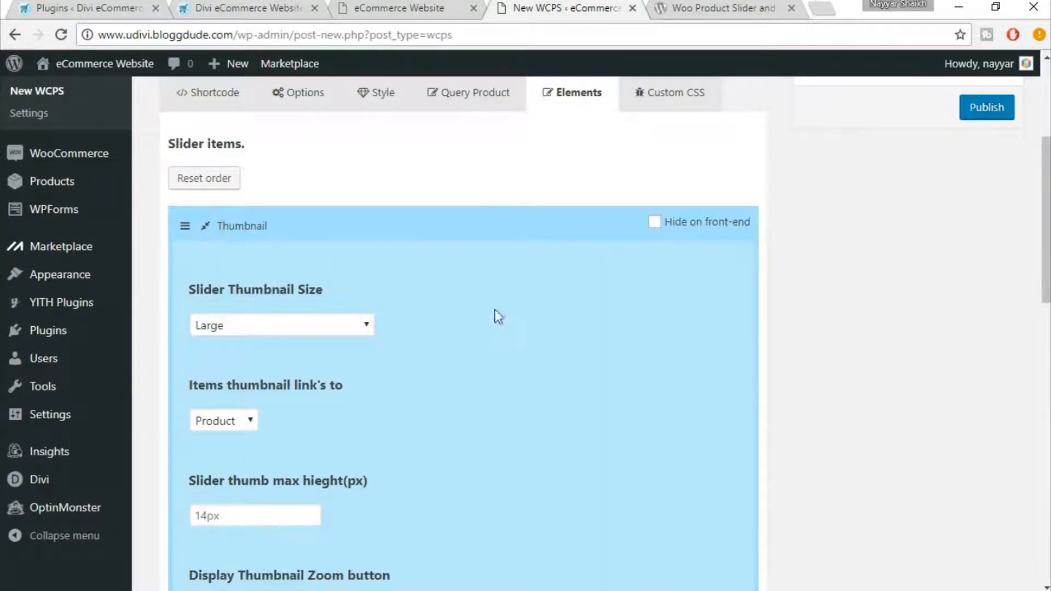
scroll(404, 333, down, 3)
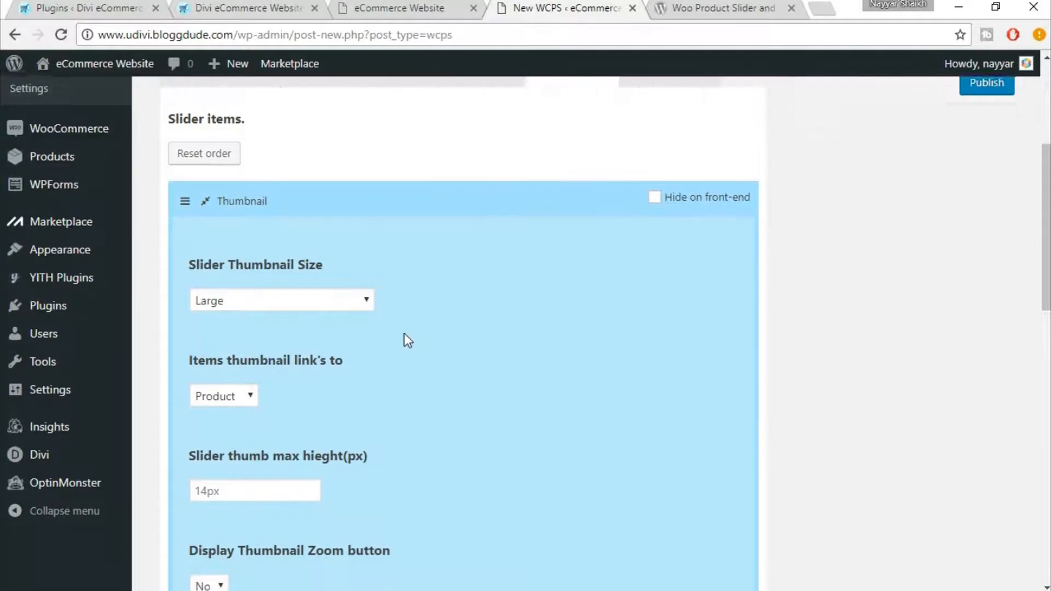
click(303, 244)
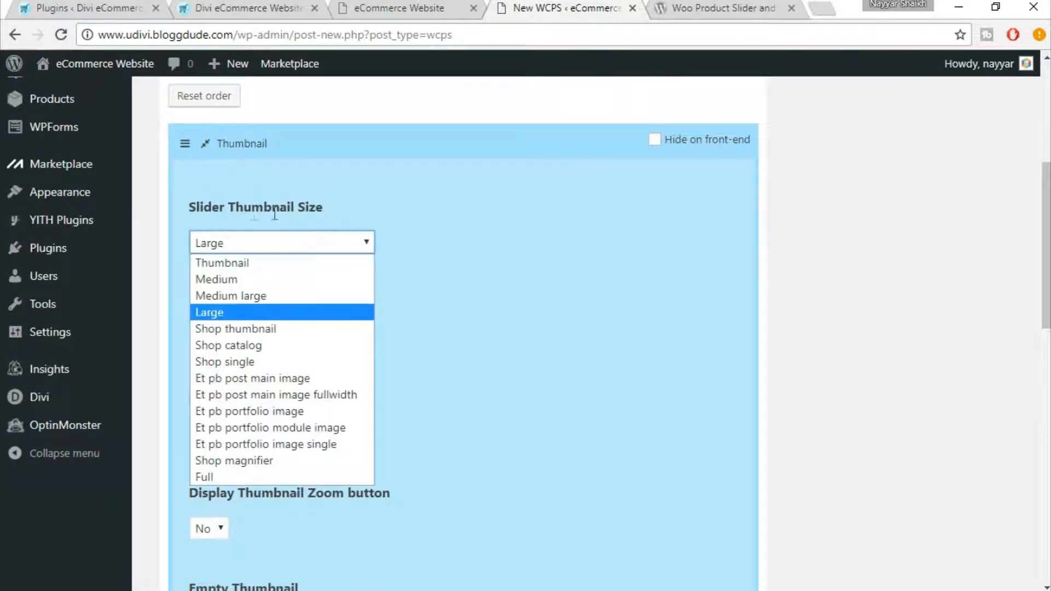
click(258, 476)
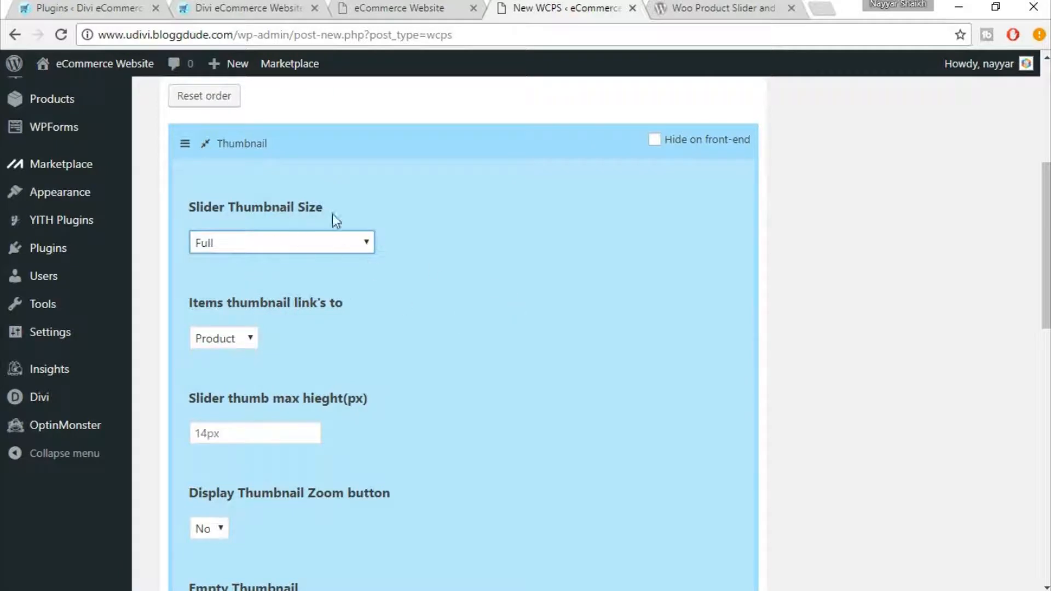
click(206, 146)
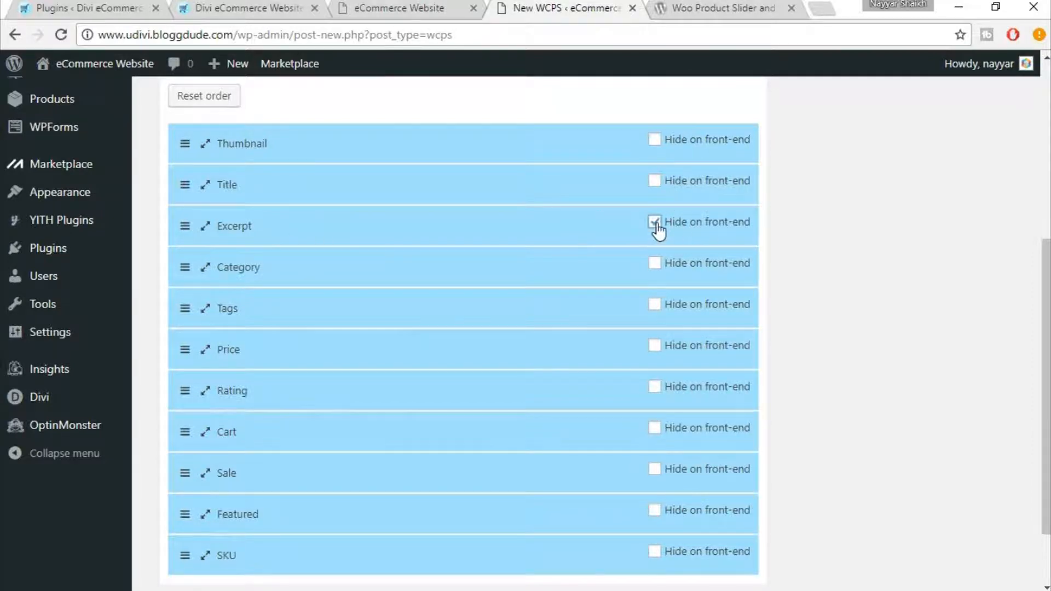
After rechecking the live store, hide Category, Featured and SKU on the front end.
click(257, 14)
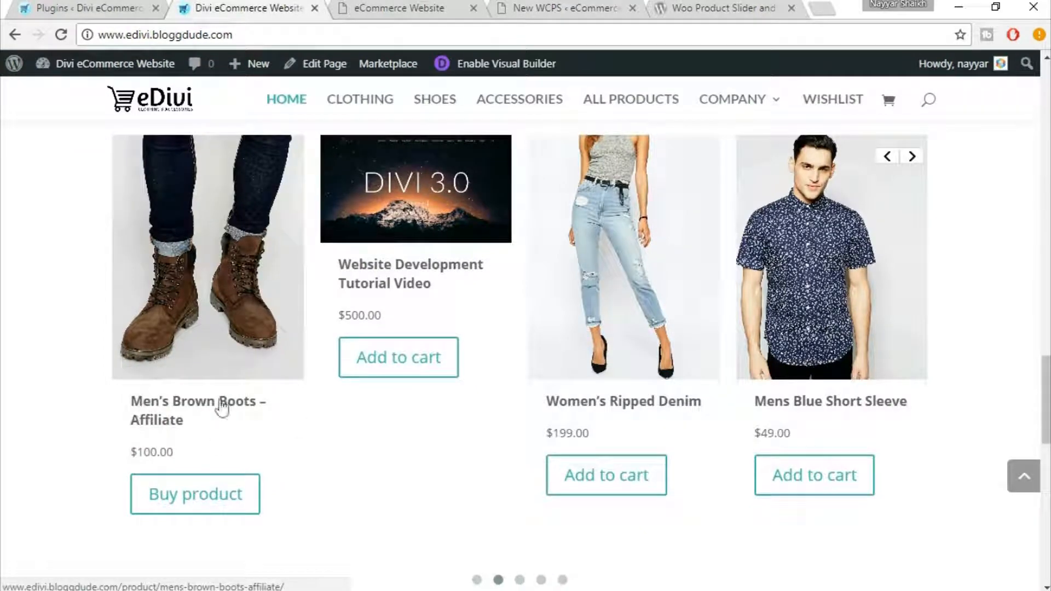
click(460, 8)
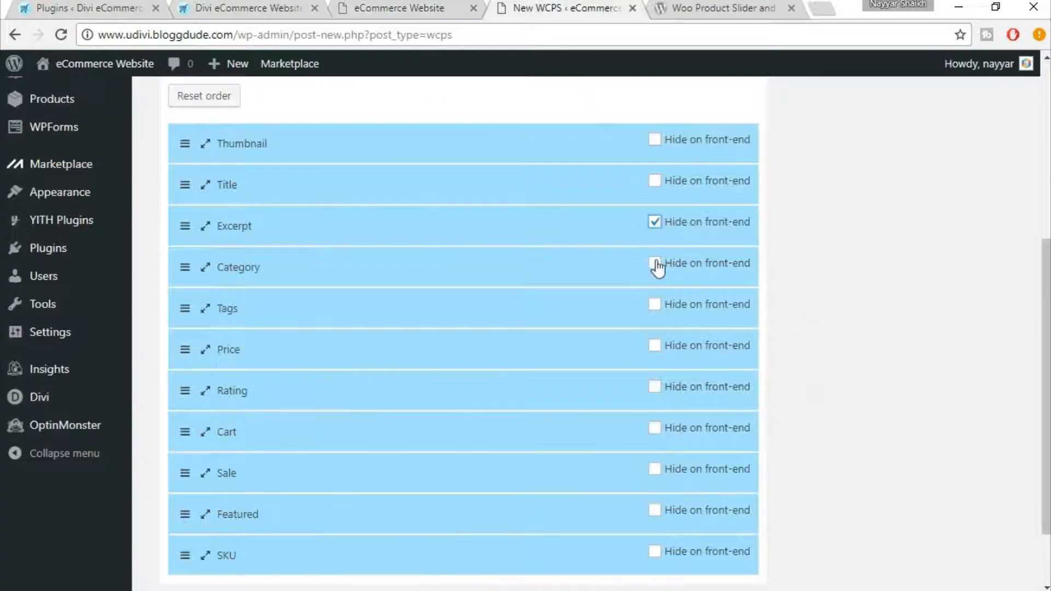
click(654, 264)
click(655, 511)
click(655, 552)
scroll(829, 474, down, 3)
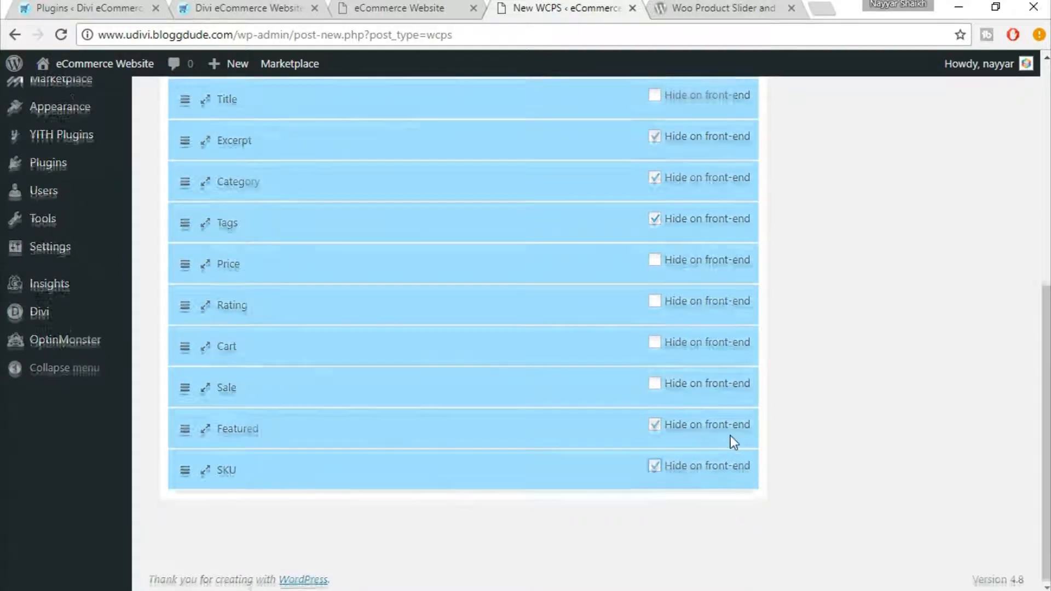
scroll(730, 435, up, 2)
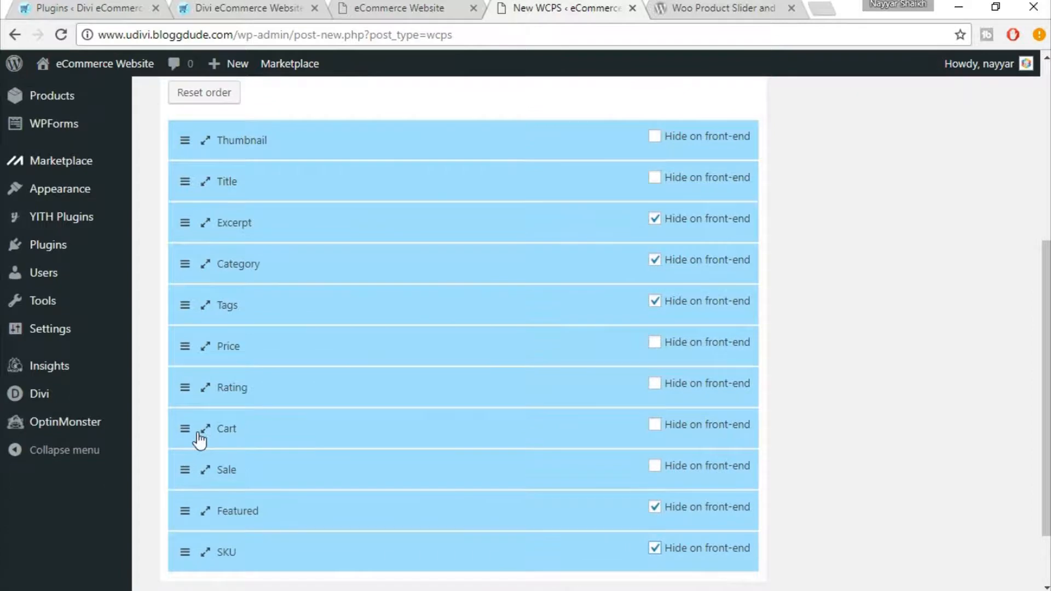
Review the Cart item's settings, then publish the product slider.
click(200, 434)
scroll(366, 421, down, 3)
scroll(260, 511, down, 3)
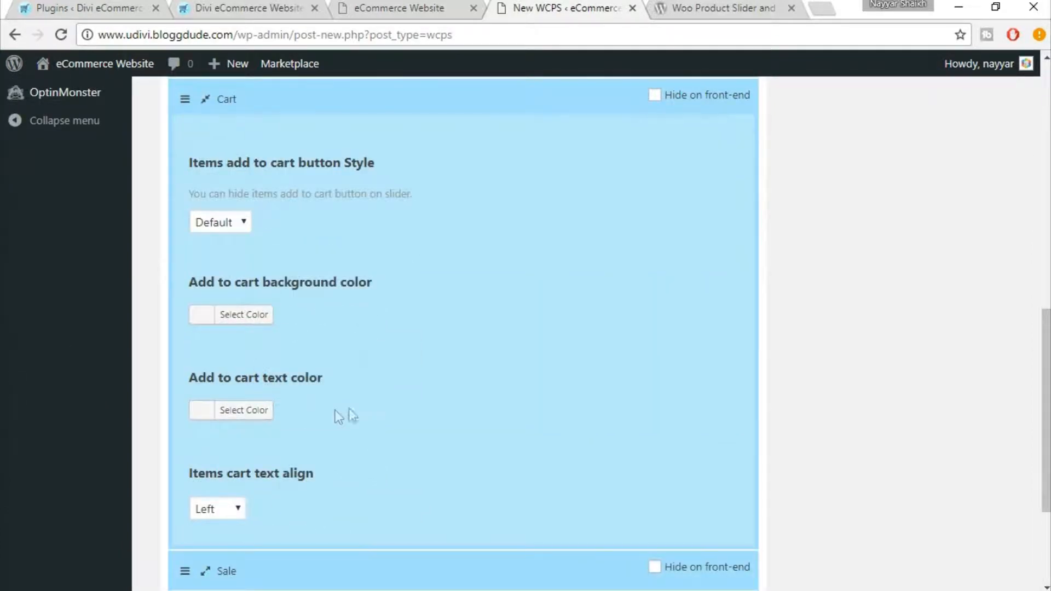
scroll(360, 416, down, 3)
scroll(319, 411, up, 3)
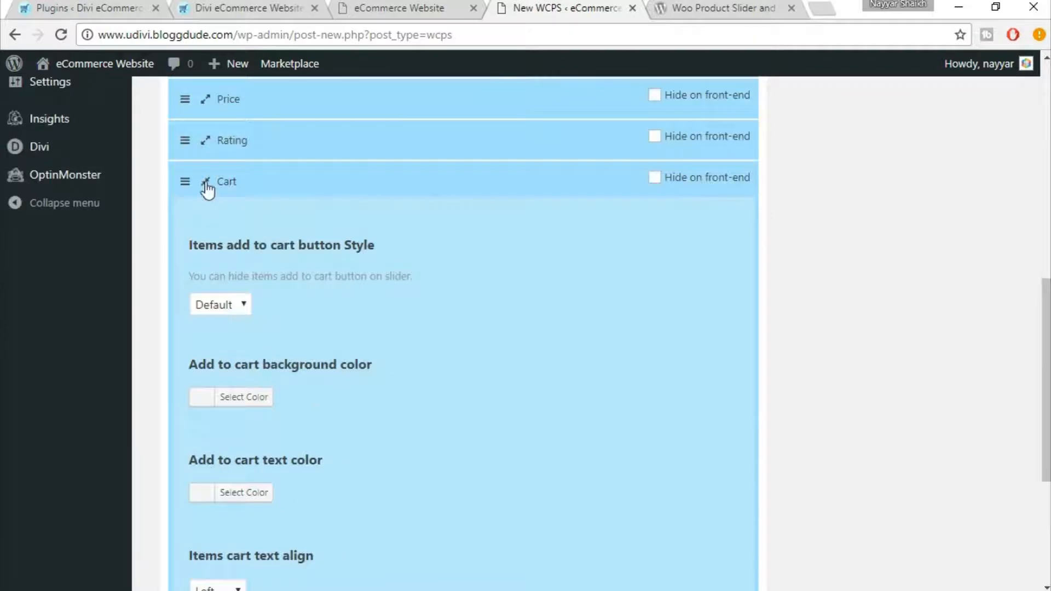
click(207, 186)
scroll(915, 331, up, 5)
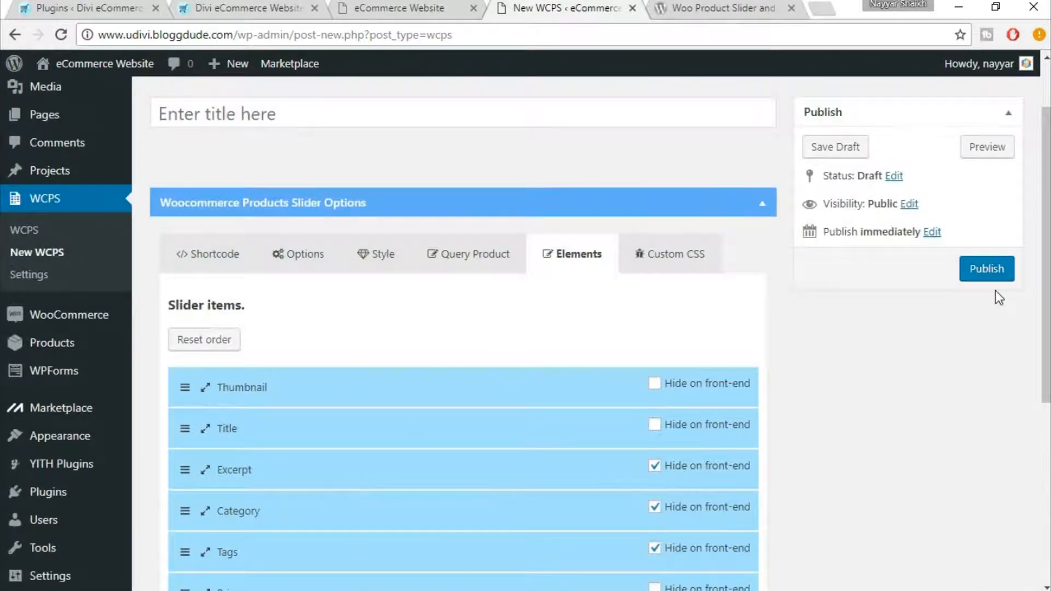
click(976, 271)
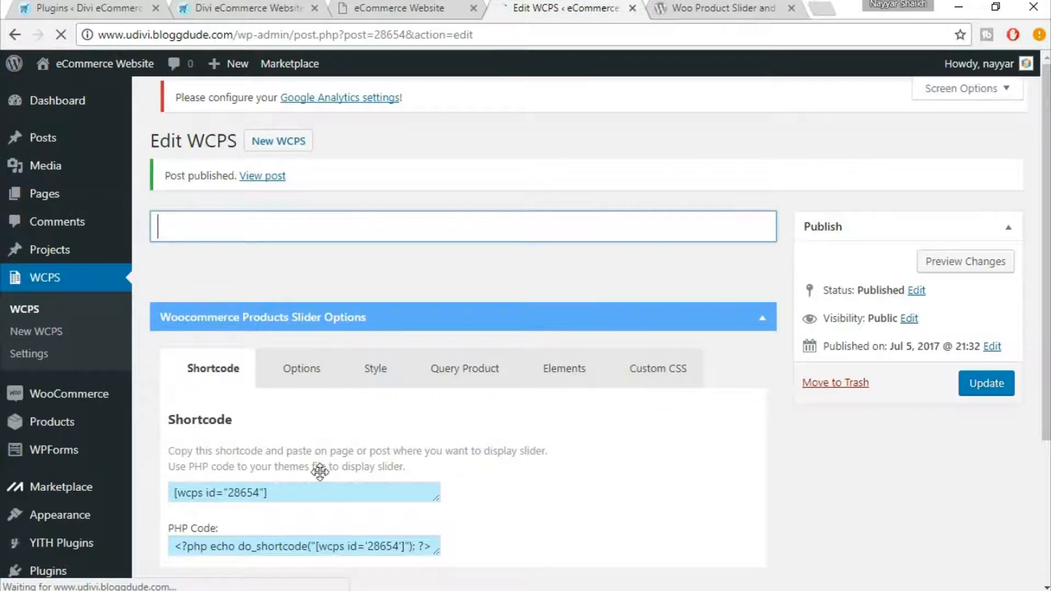
Select the [wcps id="28654"] shortcode and switch to the homepage in the Divi builder.
scroll(314, 447, down, 1)
drag(308, 415, 158, 399)
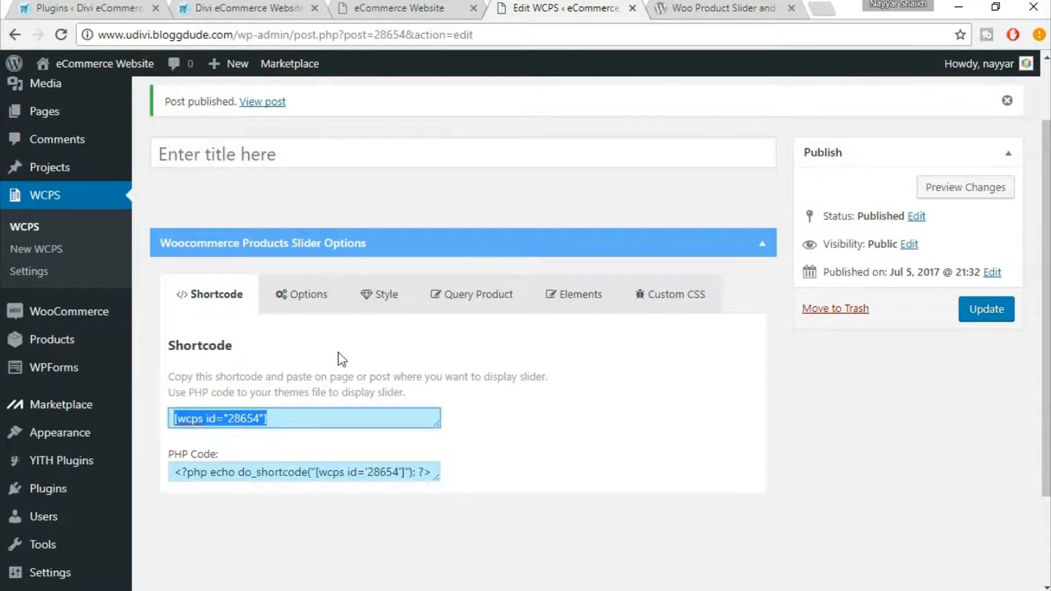
click(422, 7)
scroll(577, 303, down, 6)
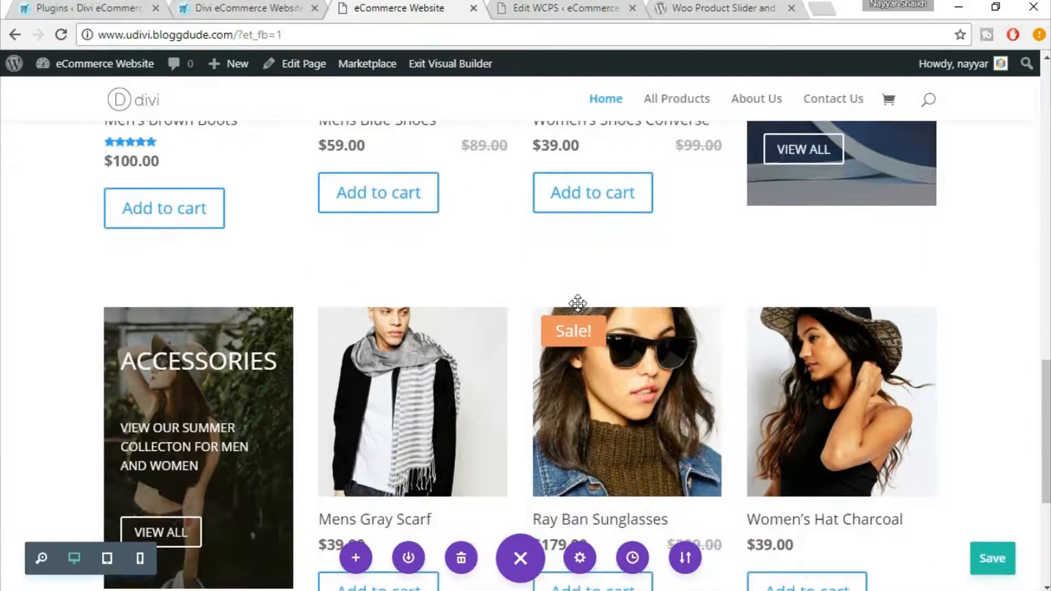
Below the features row, add a regular section with one full-width column holding a Text module.
mouse_move(514, 515)
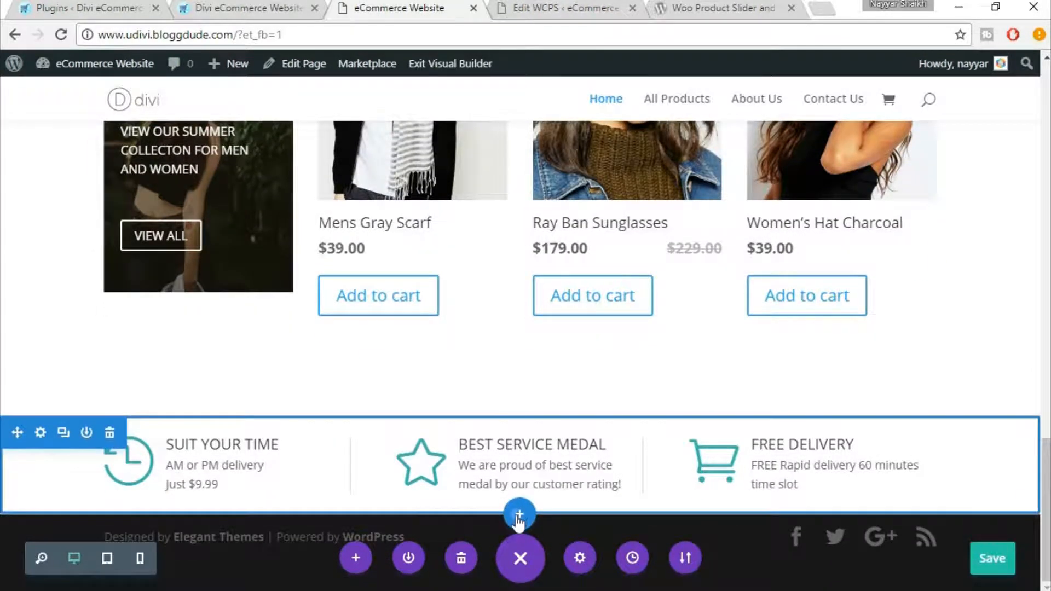
click(518, 517)
click(415, 460)
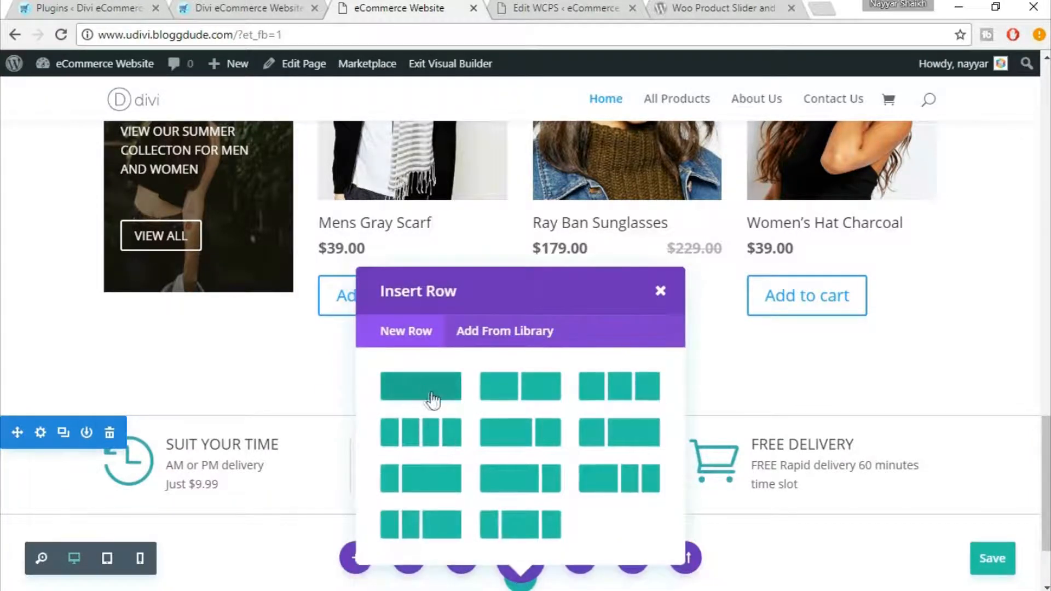
click(432, 401)
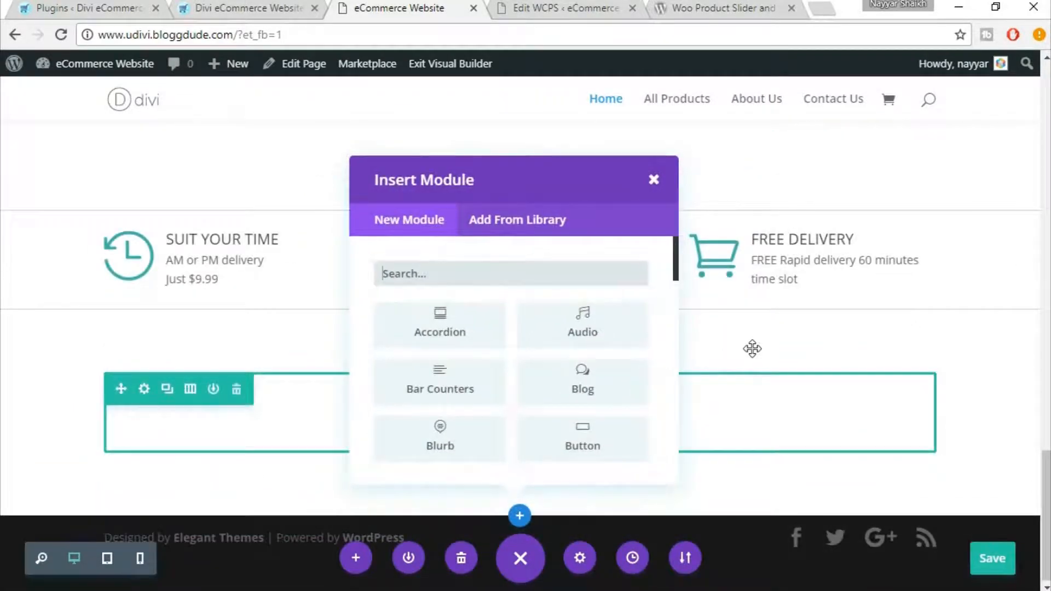
text(tex)
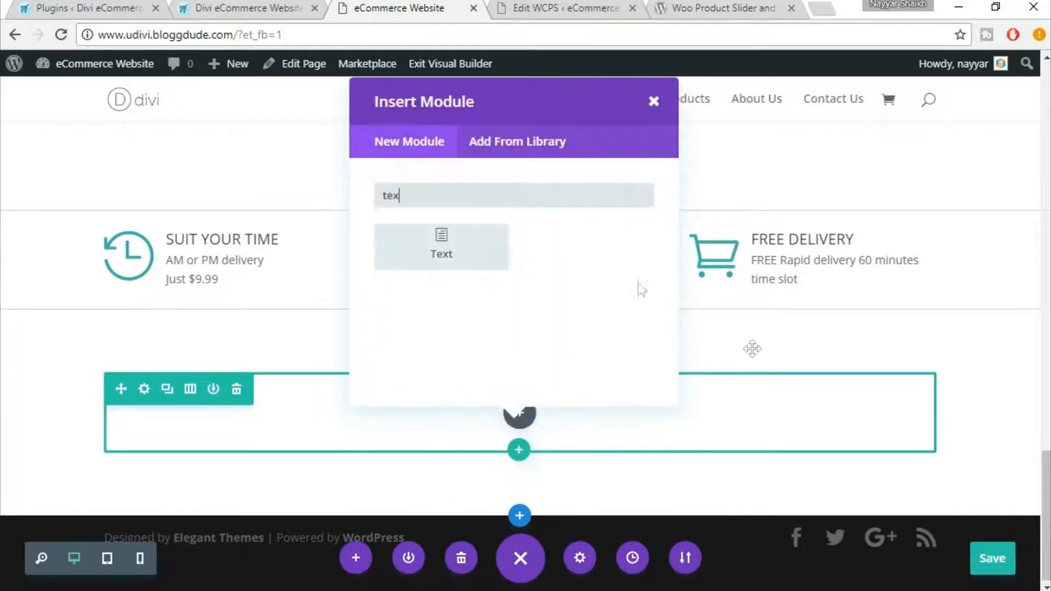
click(446, 251)
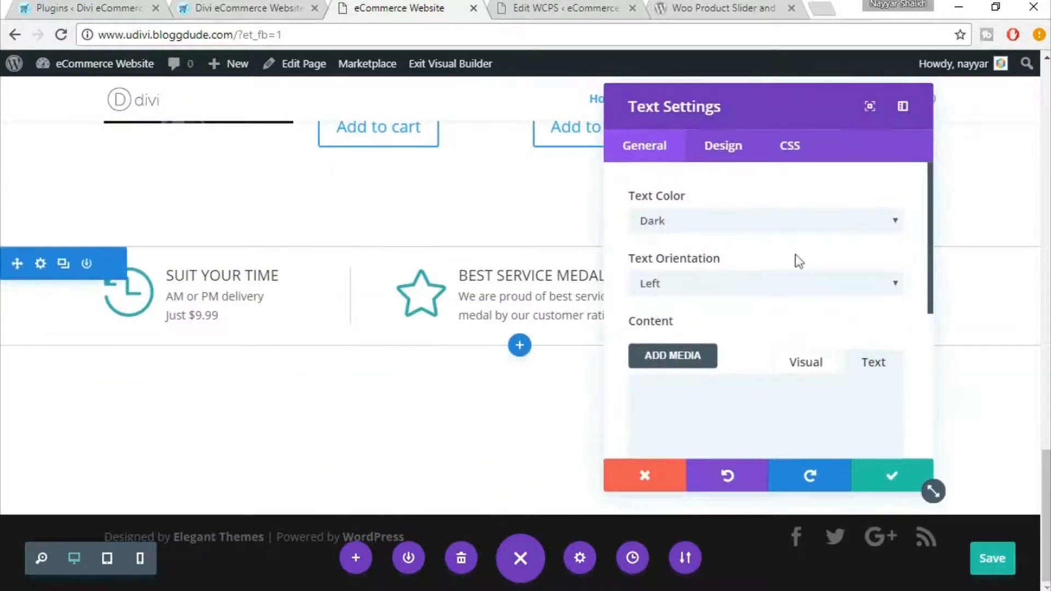
Paste [wcps id="28654"] into the Text module's visual editor, confirm it, and save the page.
scroll(807, 310, down, 3)
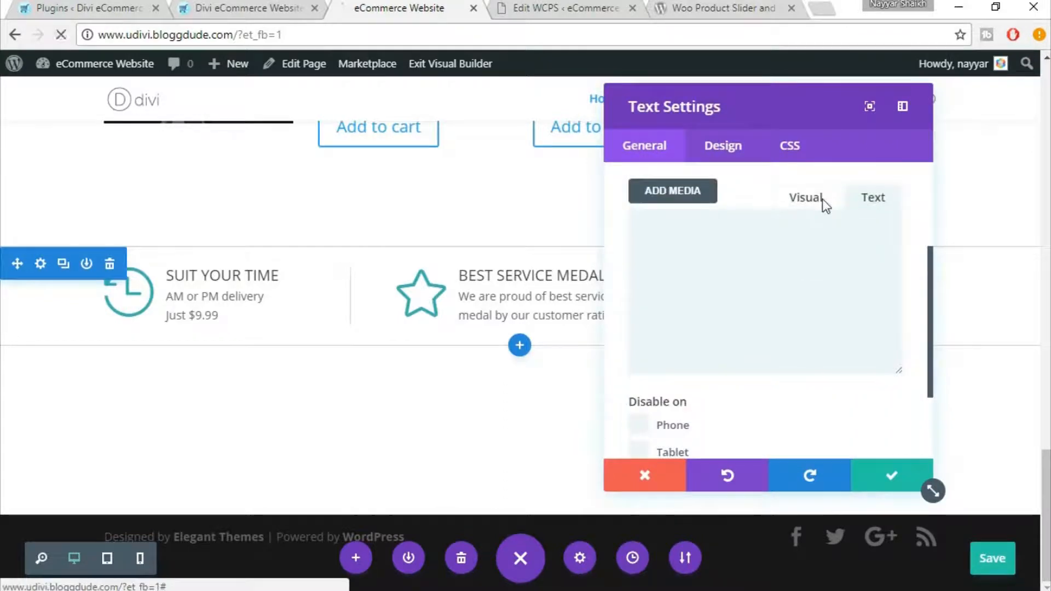
click(809, 201)
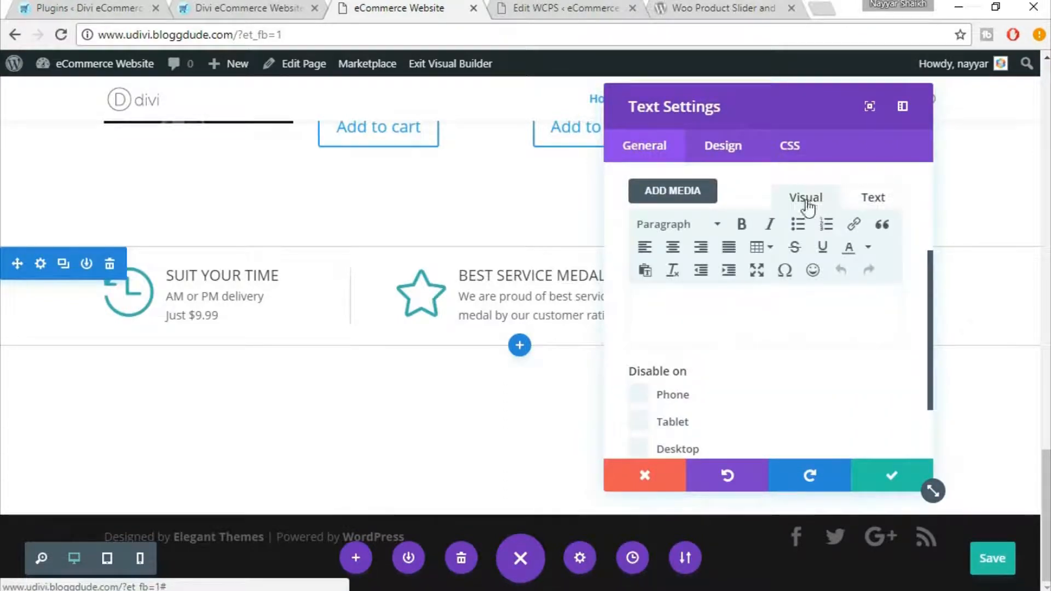
scroll(800, 235, down, 3)
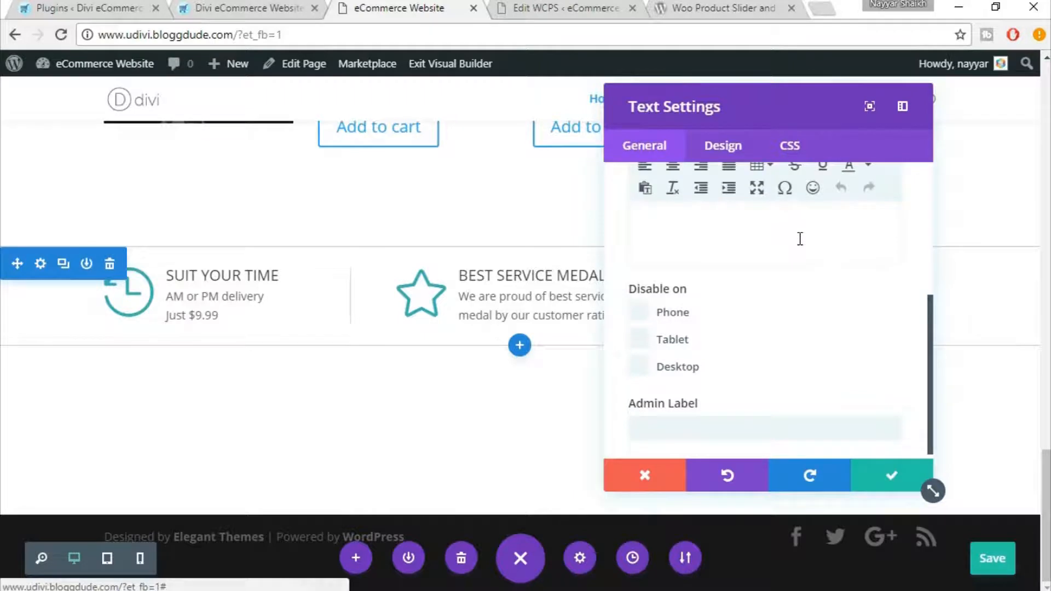
text([wcps id="28654"])
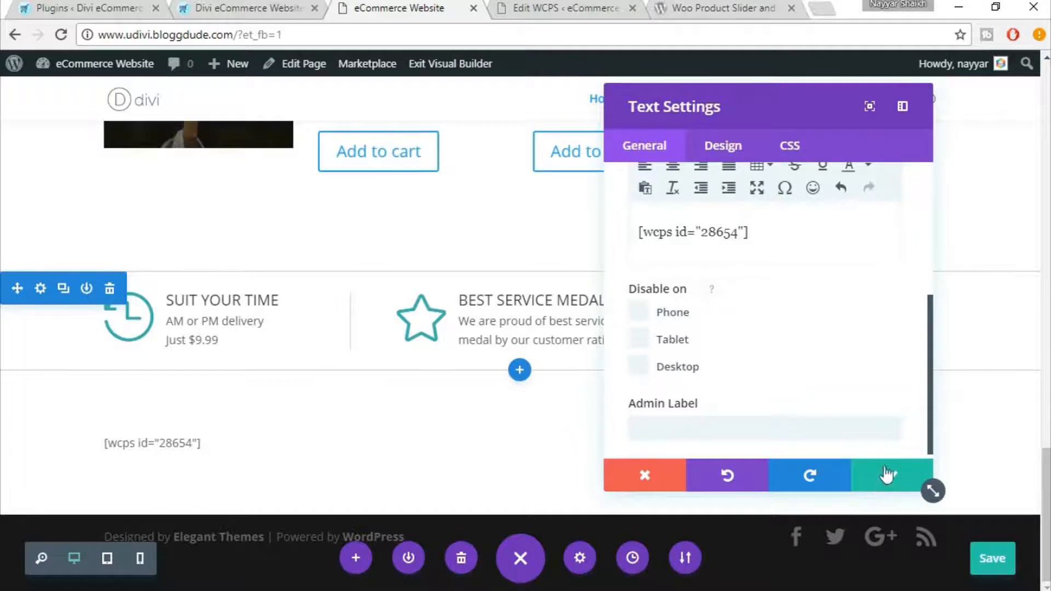
click(887, 479)
click(993, 558)
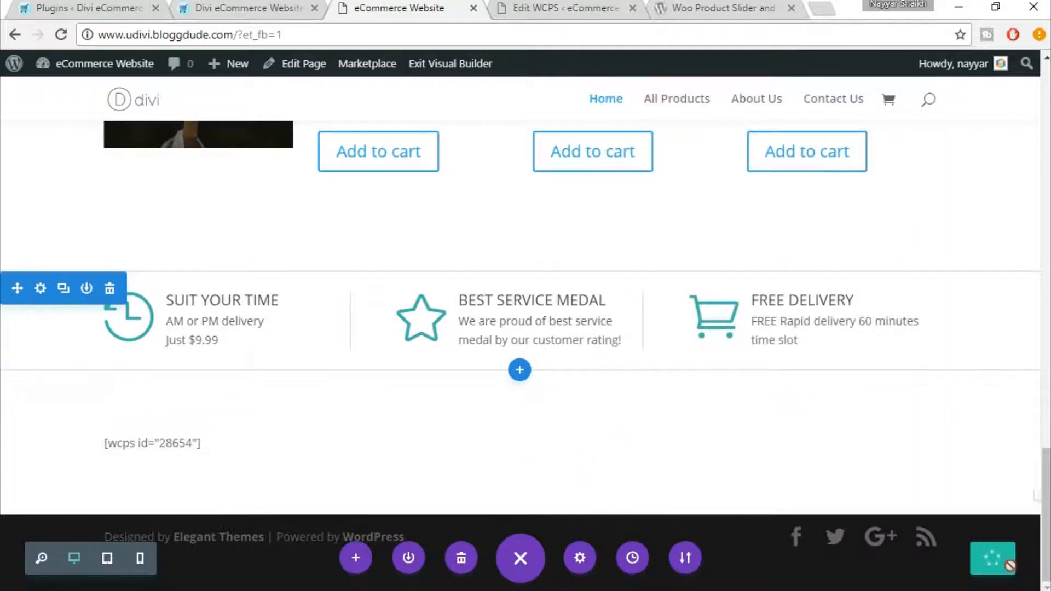
Reload the page and scroll through the homepage to review the rendered product slider.
click(62, 34)
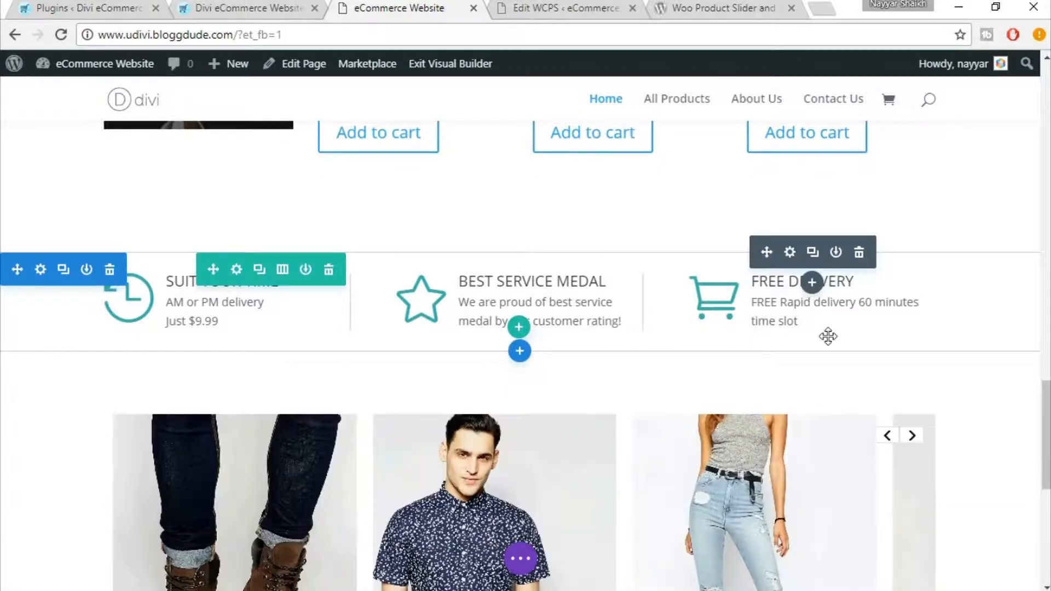
scroll(827, 336, down, 5)
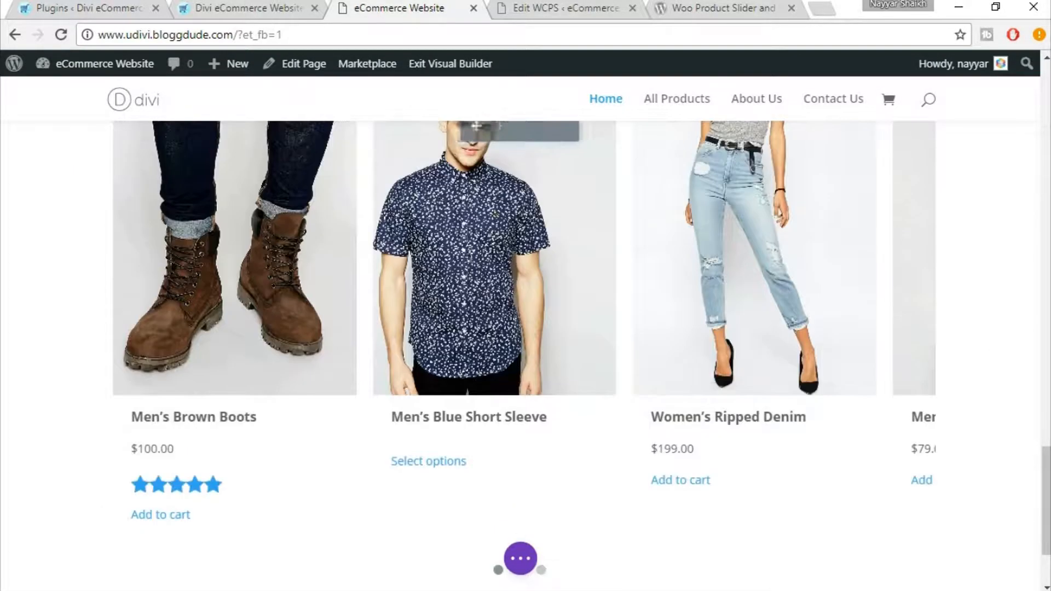
scroll(882, 278, up, 4)
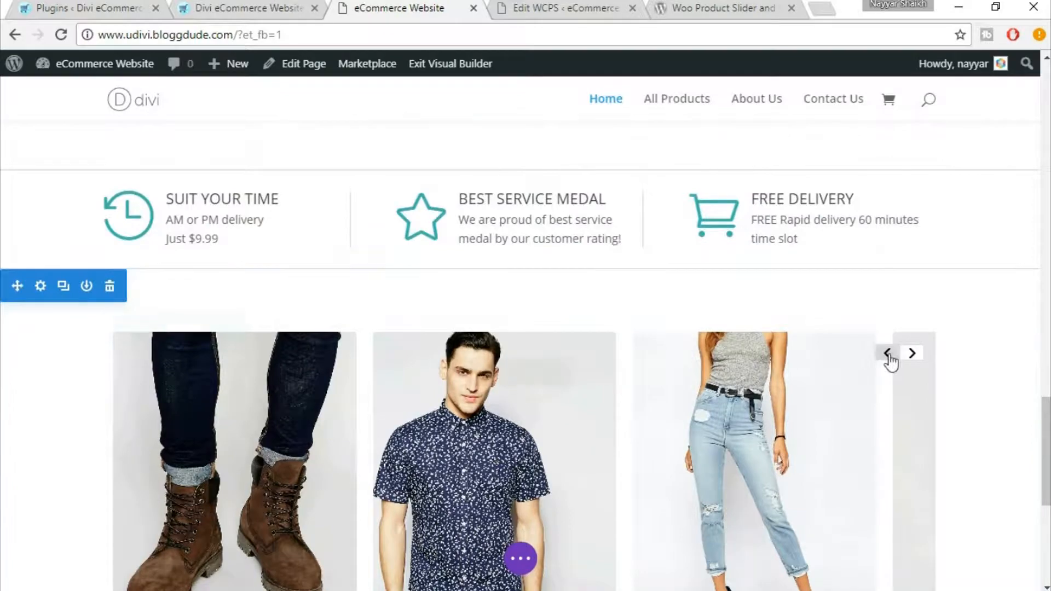
scroll(922, 362, down, 4)
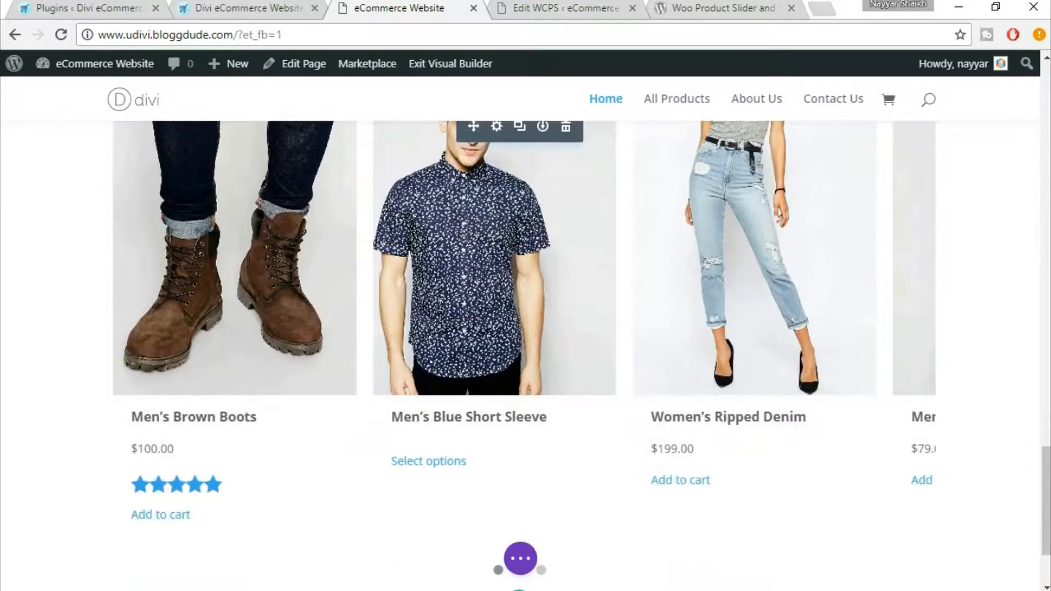
scroll(625, 374, down, 1)
scroll(647, 366, up, 2)
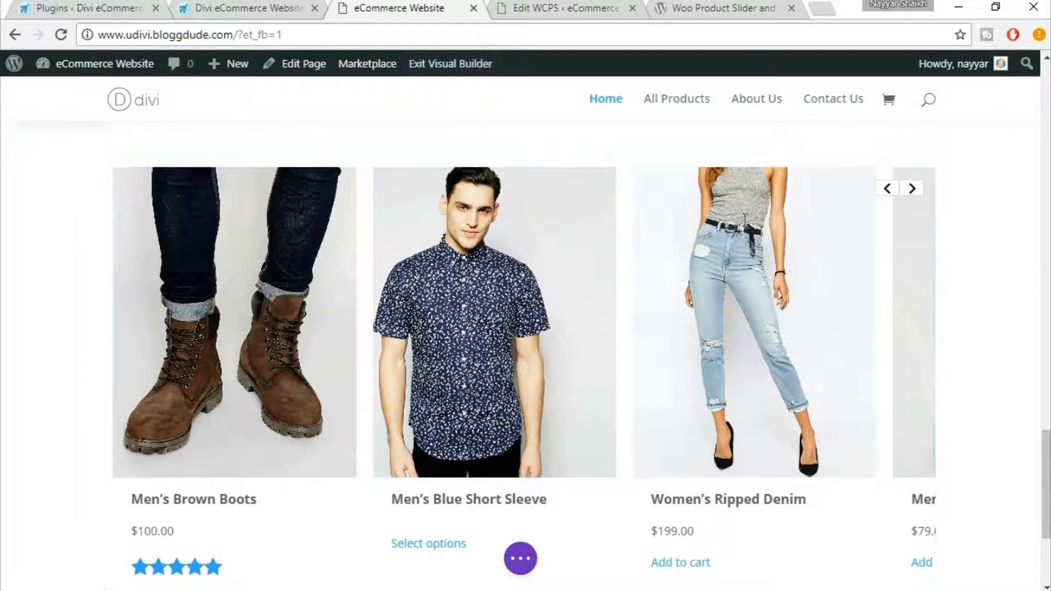
scroll(971, 300, down, 3)
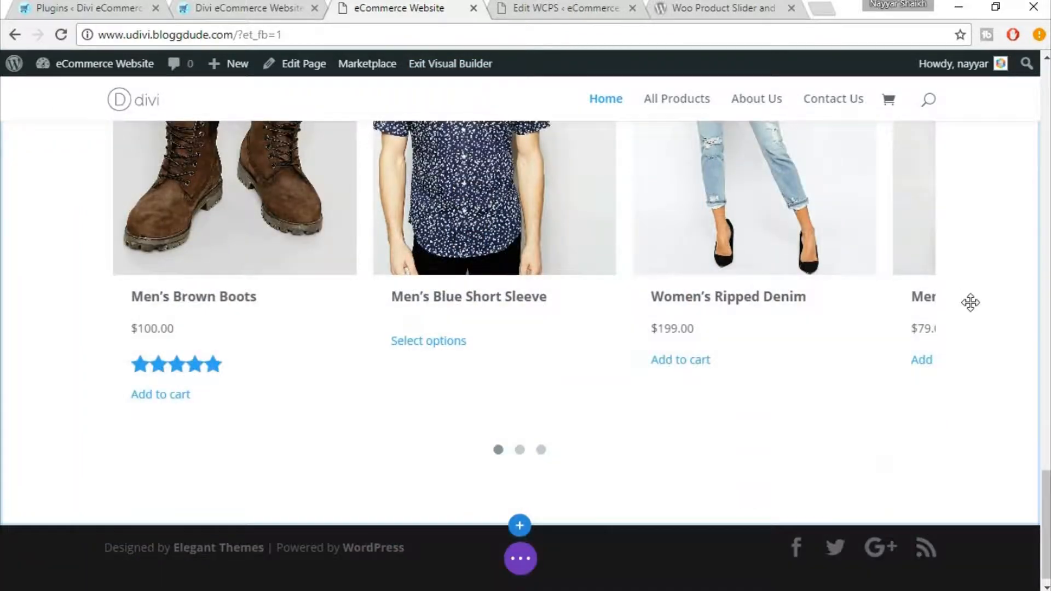
scroll(706, 352, up, 3)
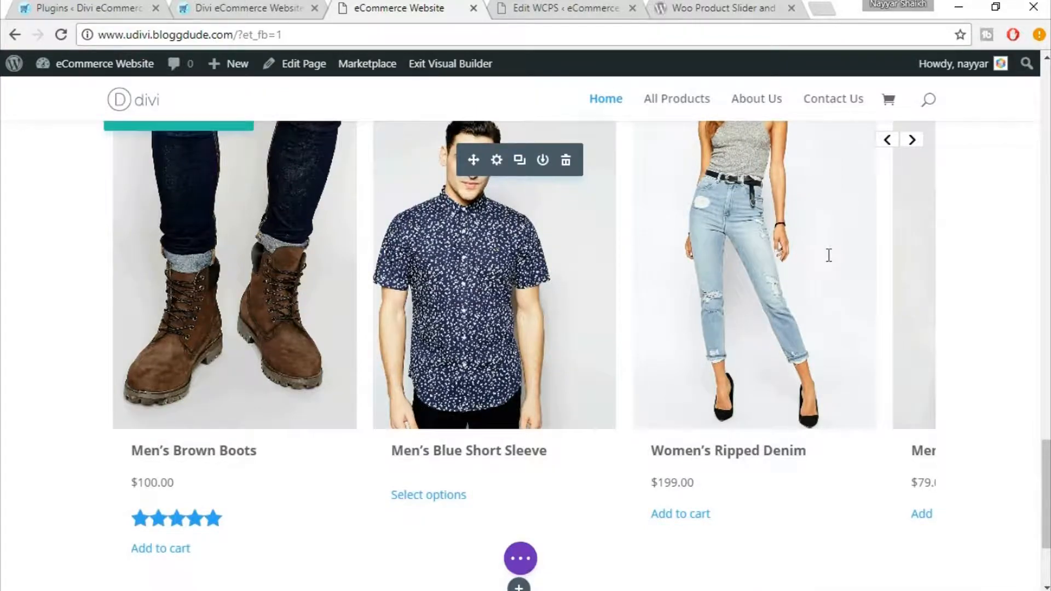
scroll(558, 258, up, 3)
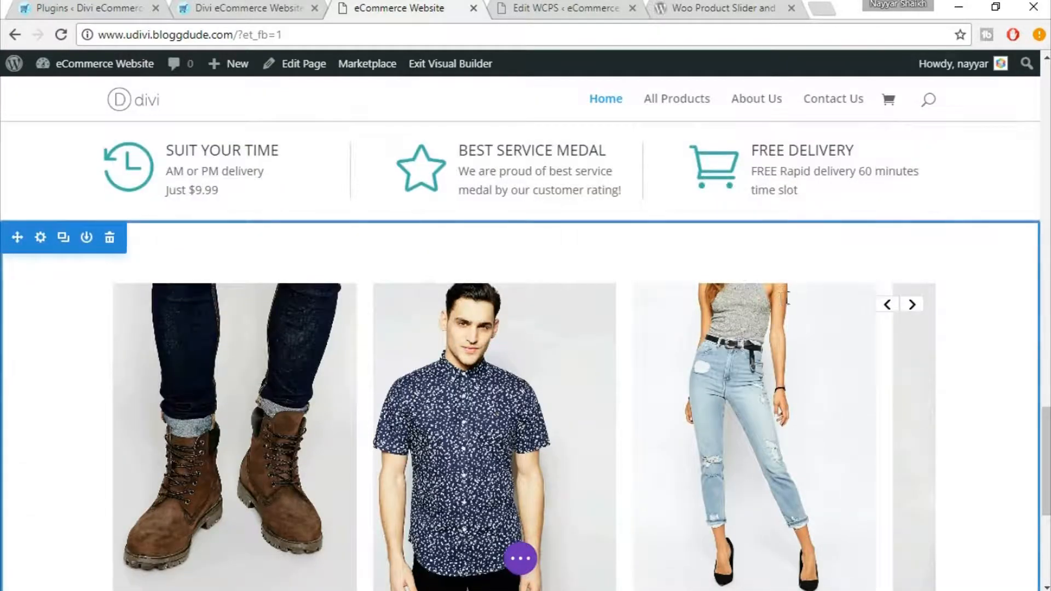
scroll(509, 301, down, 2)
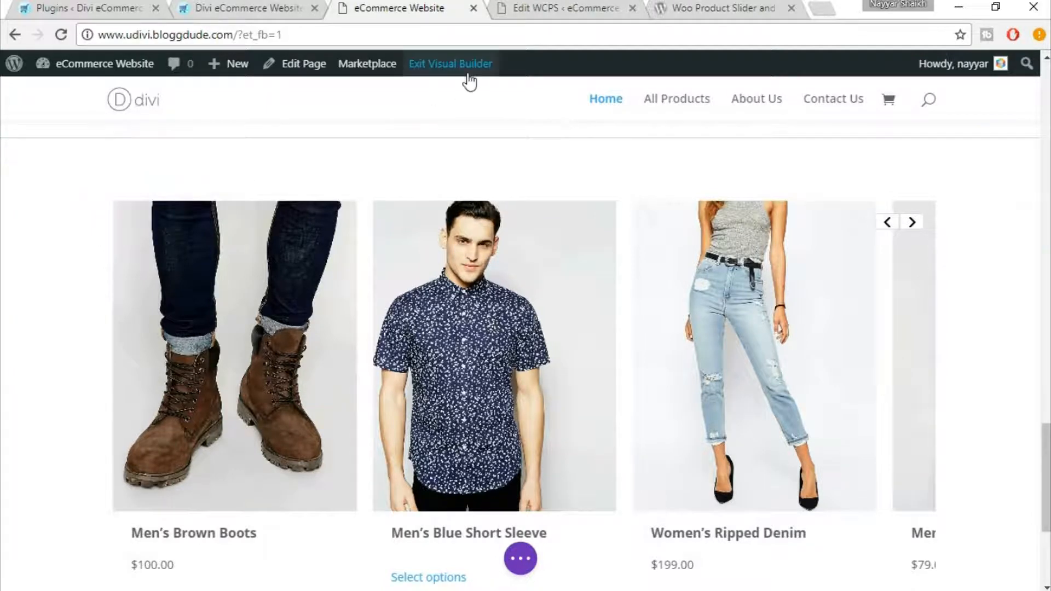
mouse_move(593, 226)
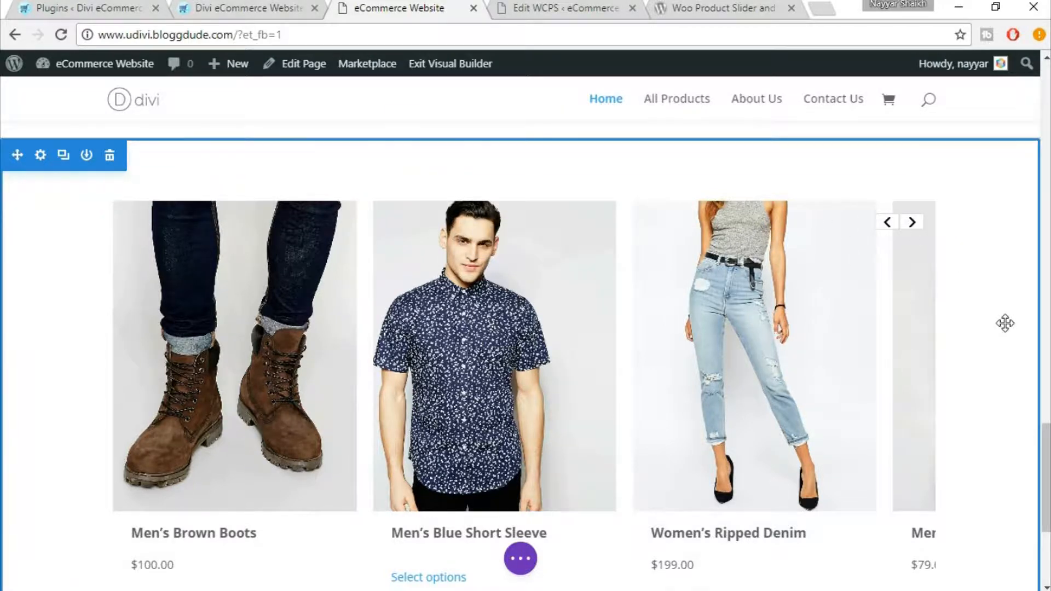
scroll(1003, 323, down, 3)
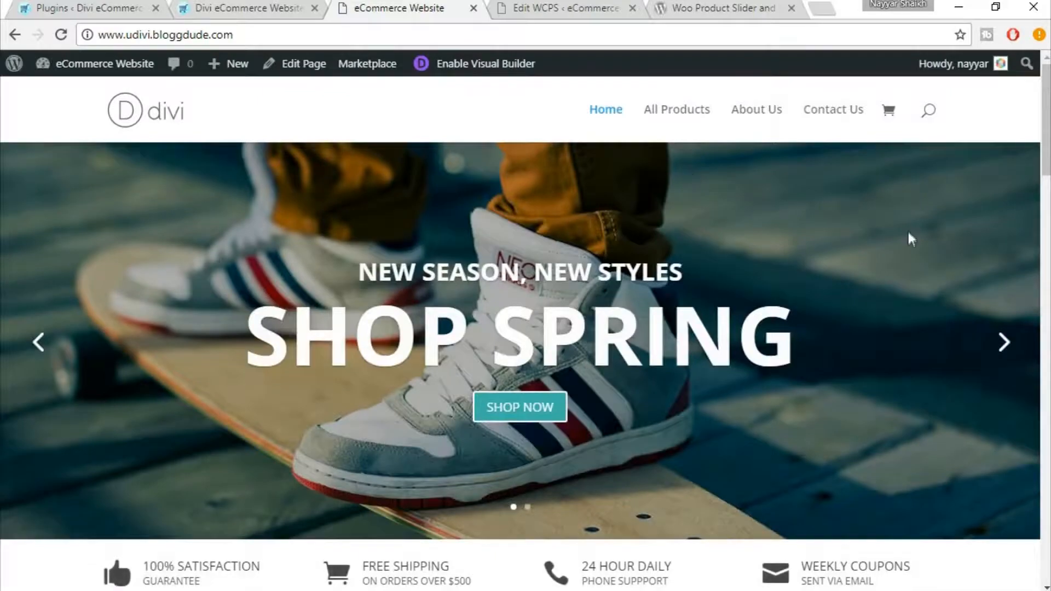
Scroll to the new product carousel and page through it with its arrow and dots.
scroll(908, 235, down, 10)
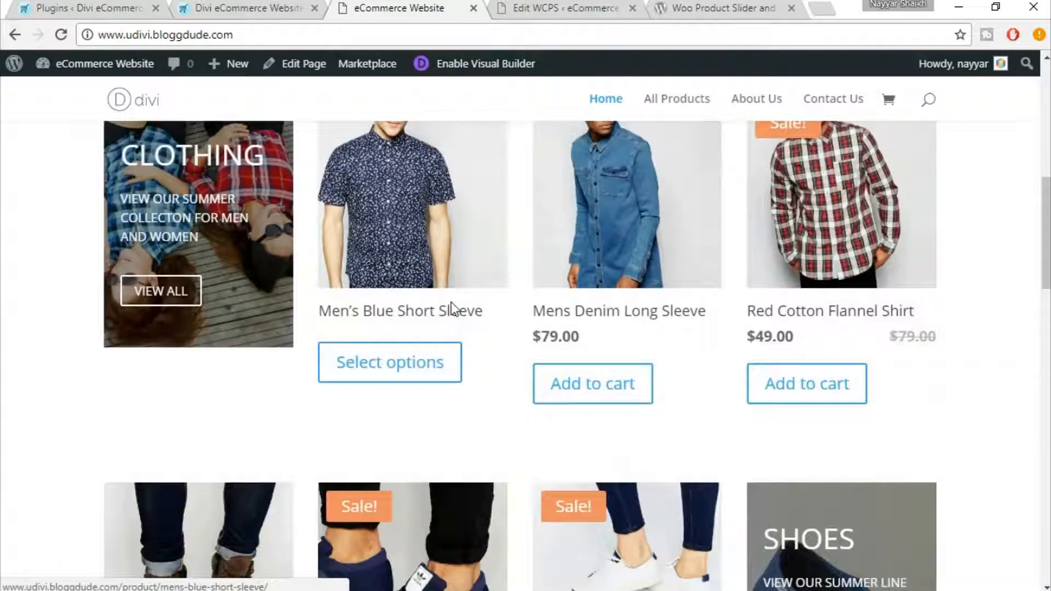
scroll(452, 308, up, 10)
scroll(488, 324, down, 6)
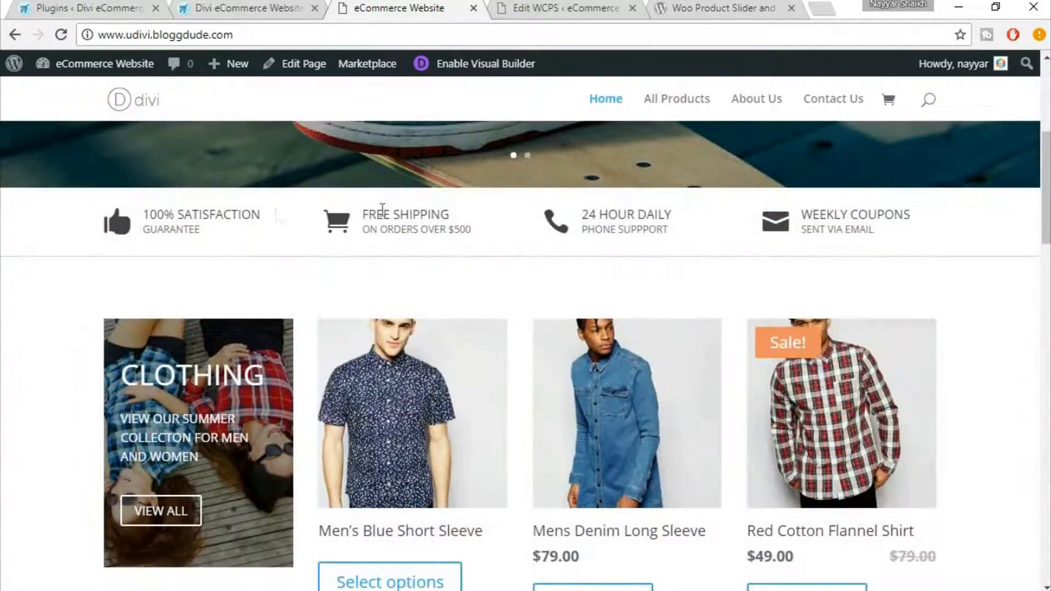
scroll(872, 299, down, 9)
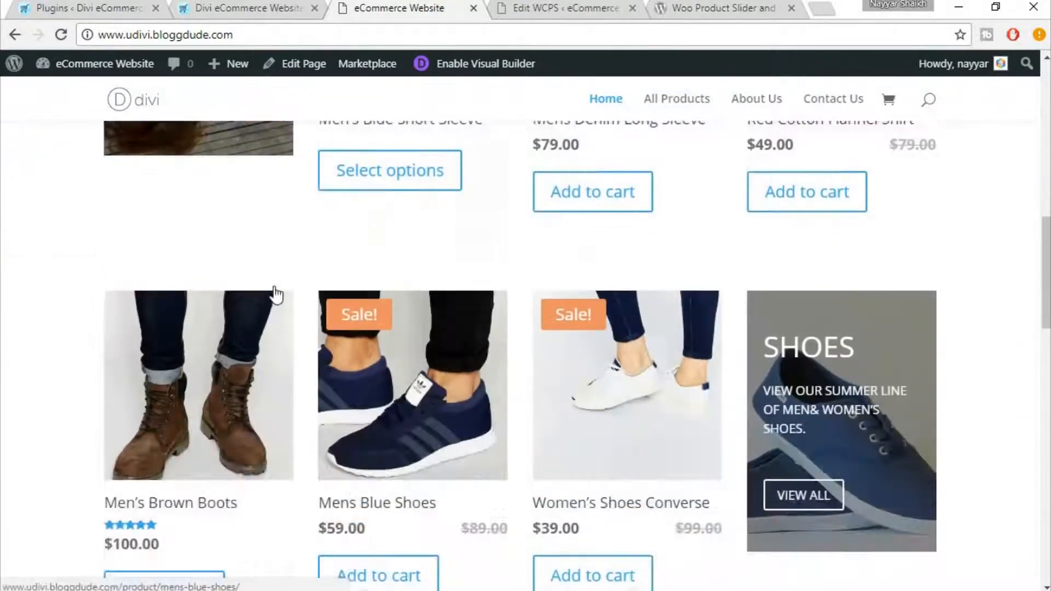
scroll(872, 343, down, 7)
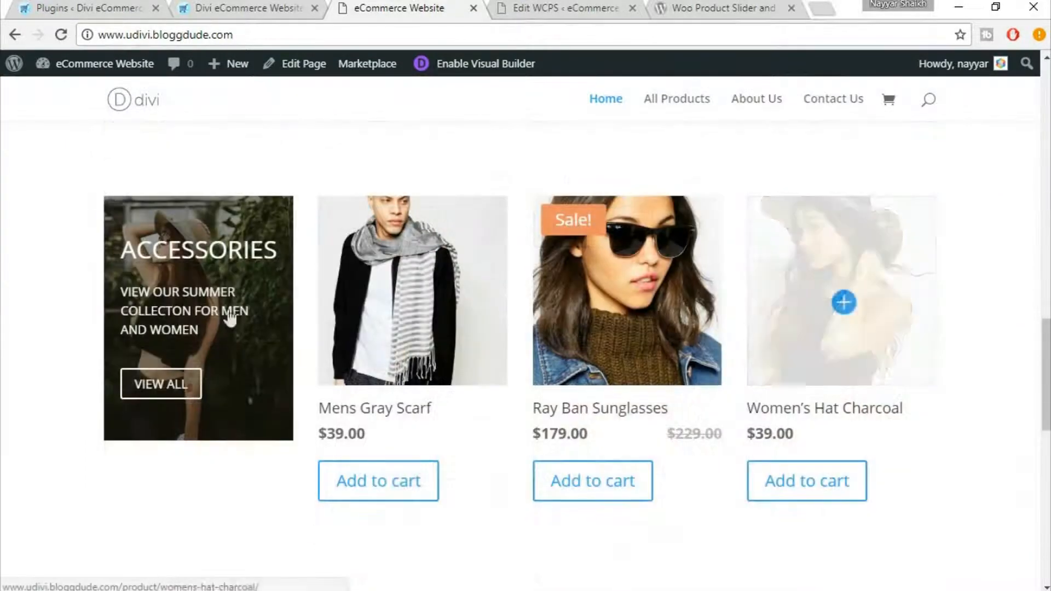
scroll(569, 322, down, 5)
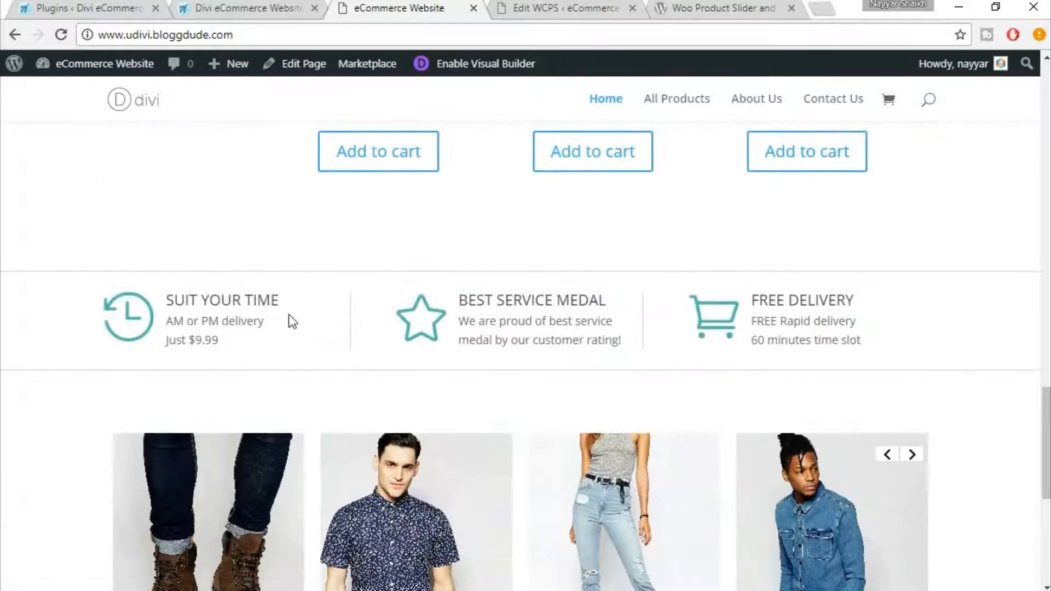
scroll(734, 310, down, 5)
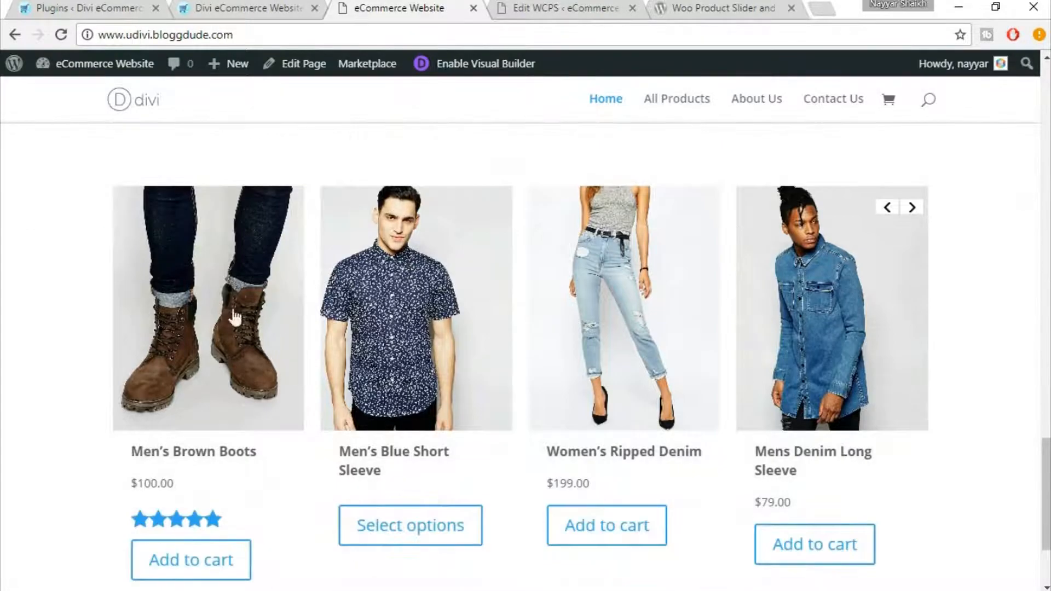
scroll(249, 303, down, 2)
scroll(577, 523, up, 4)
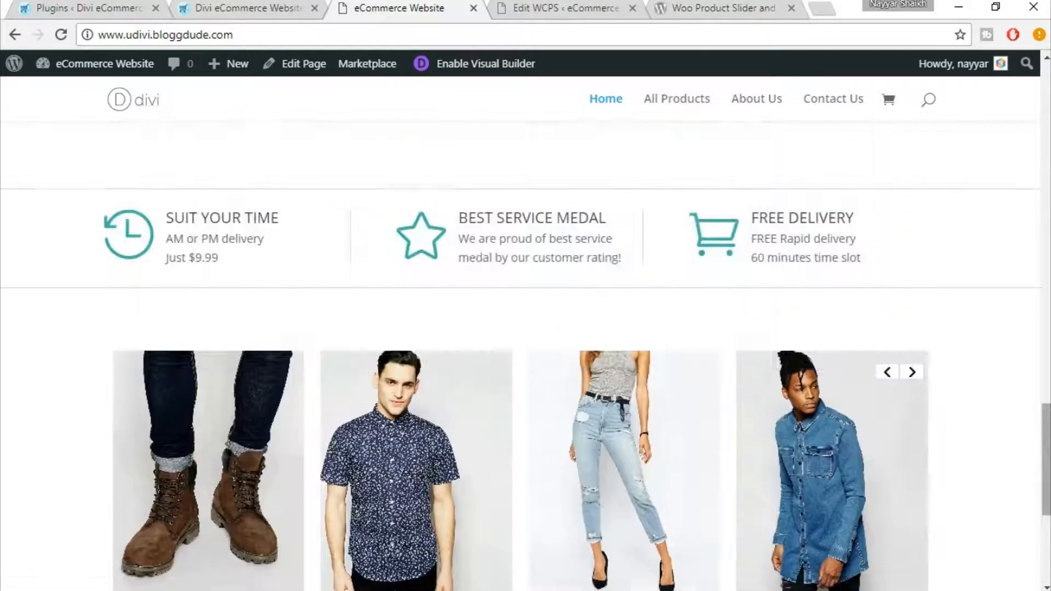
click(912, 373)
scroll(915, 378, down, 4)
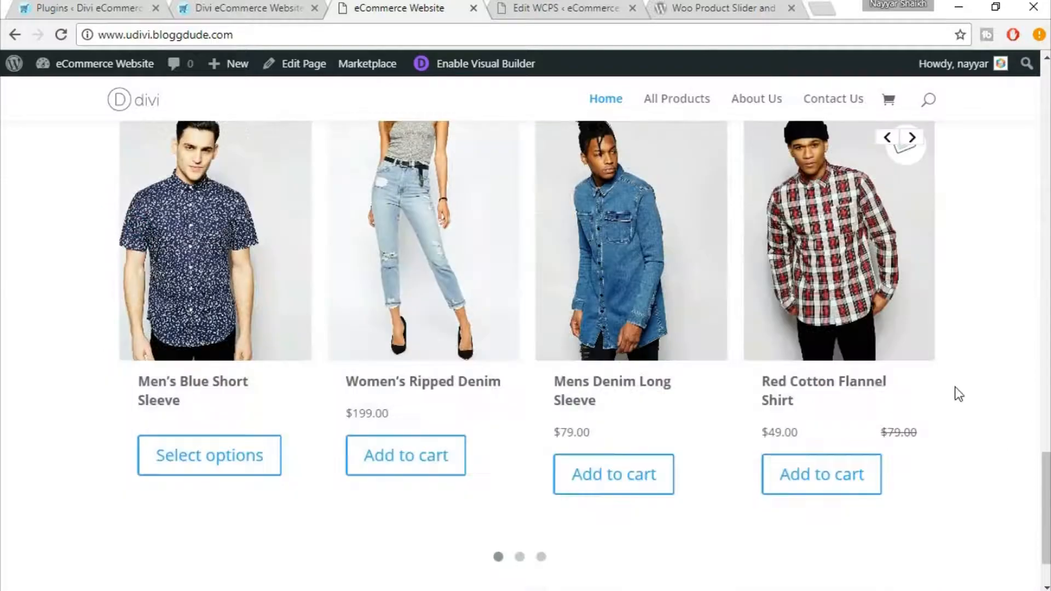
click(519, 545)
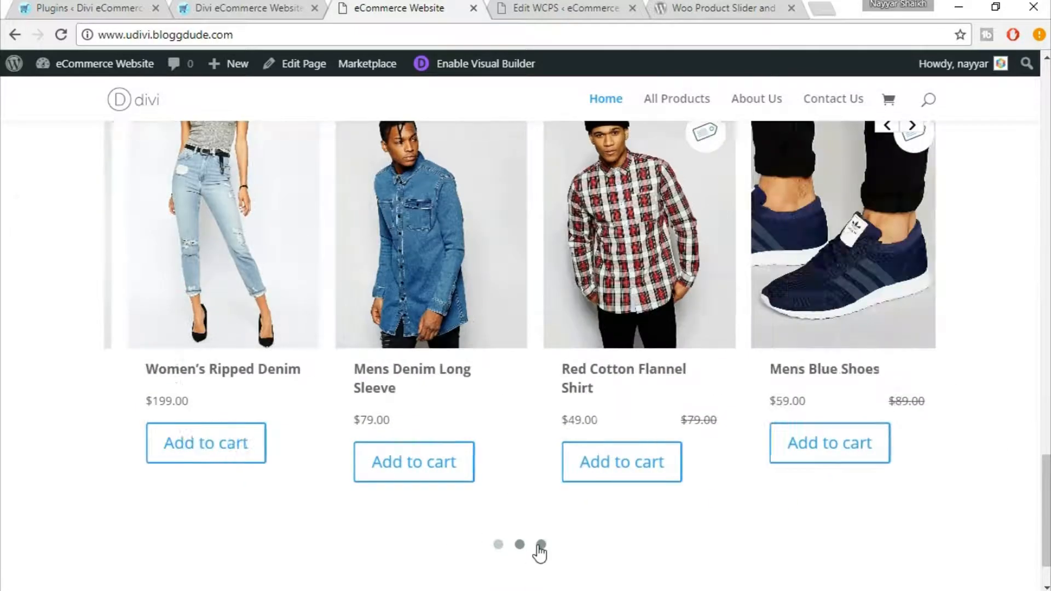
click(541, 545)
Compare against the reference site, then return and enable the Visual Builder on the home page.
scroll(882, 509, down, 7)
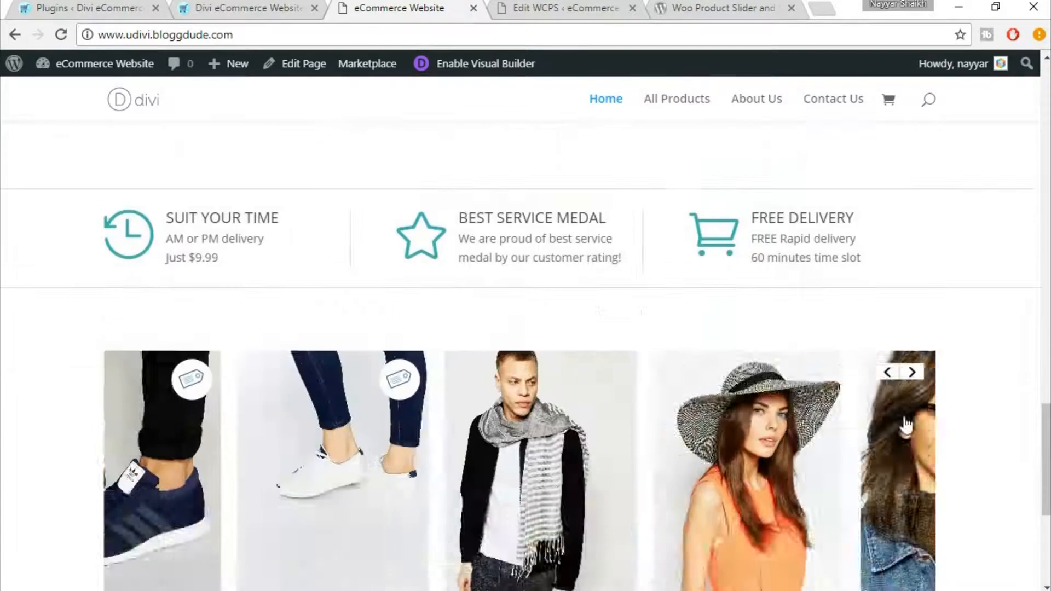
scroll(947, 394, down, 3)
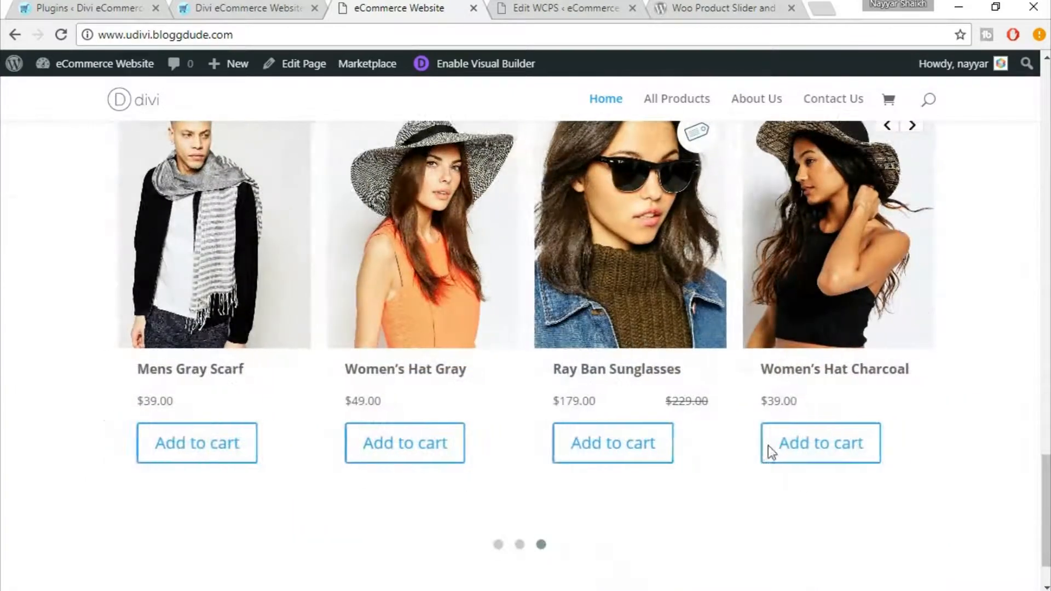
scroll(948, 437, down, 2)
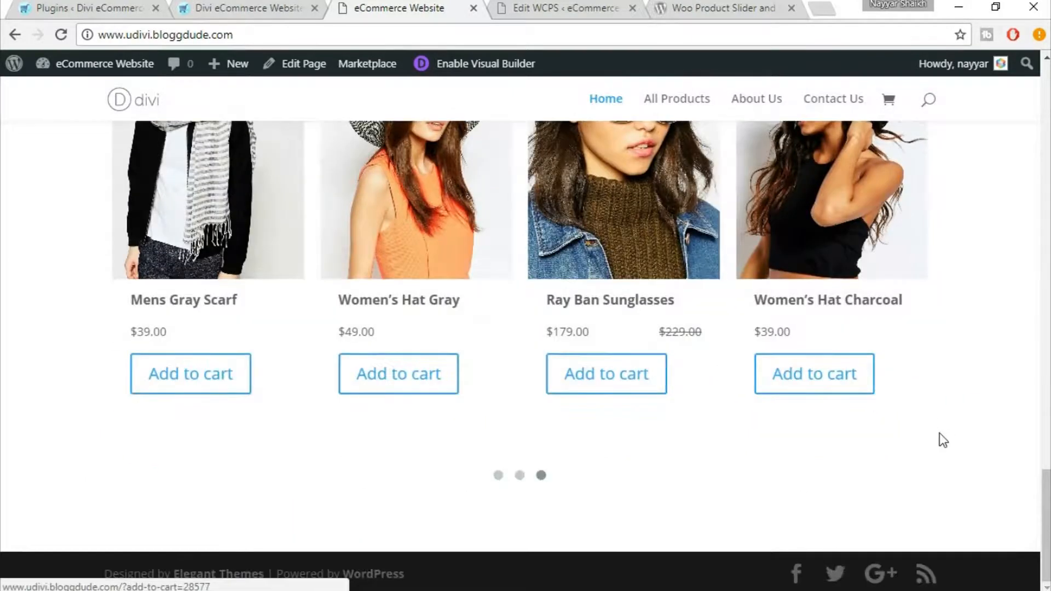
scroll(939, 437, up, 3)
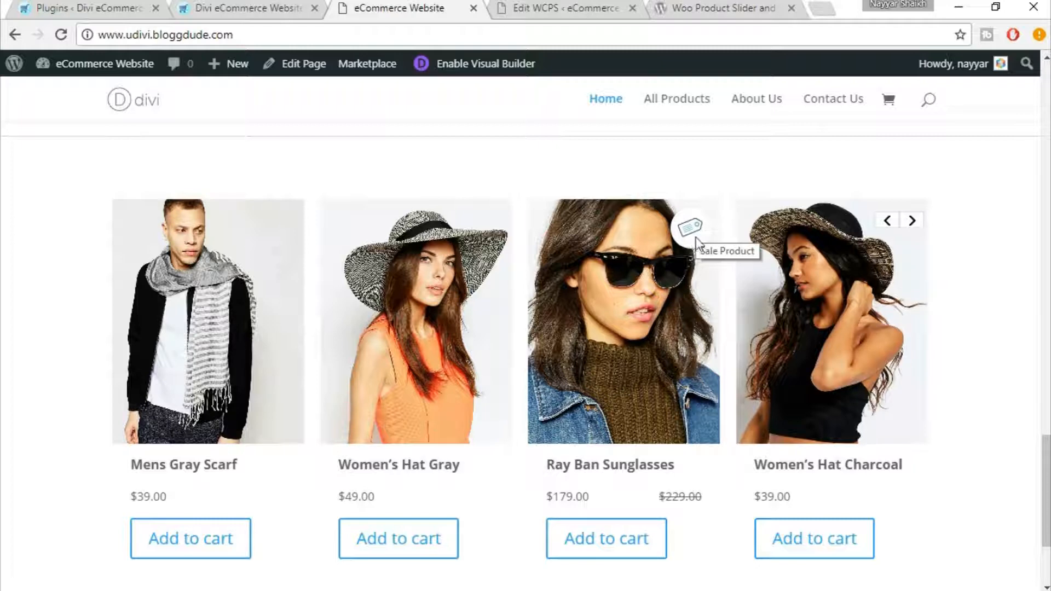
scroll(697, 241, down, 2)
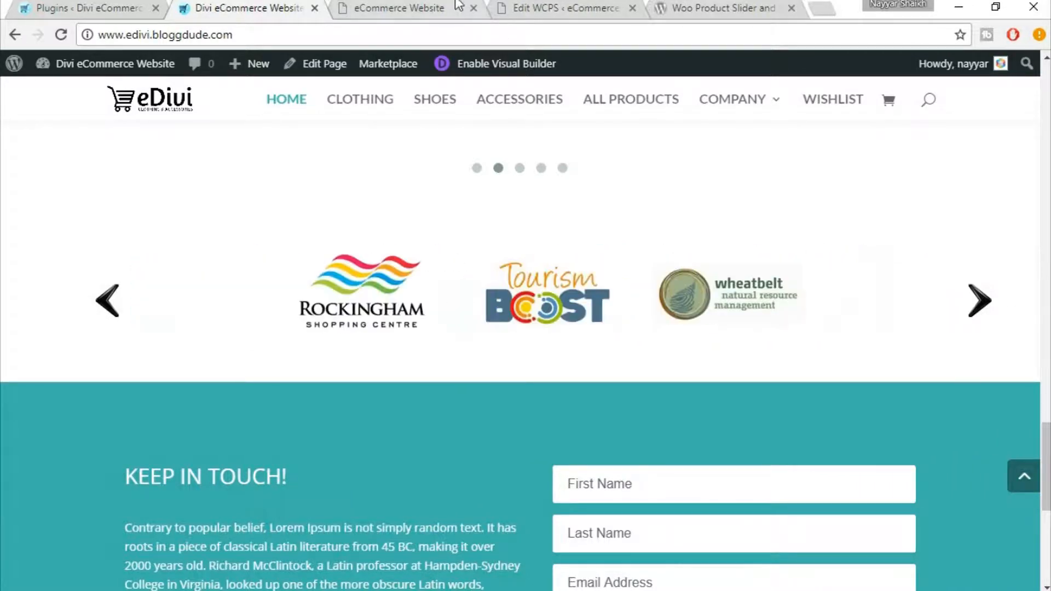
click(475, 4)
scroll(1012, 262, up, 10)
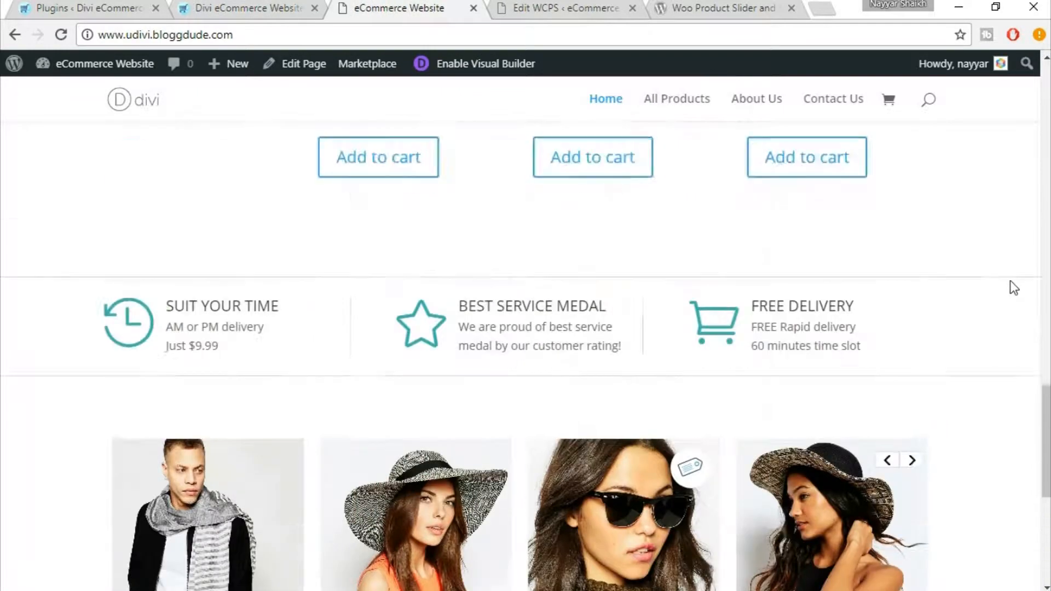
click(501, 63)
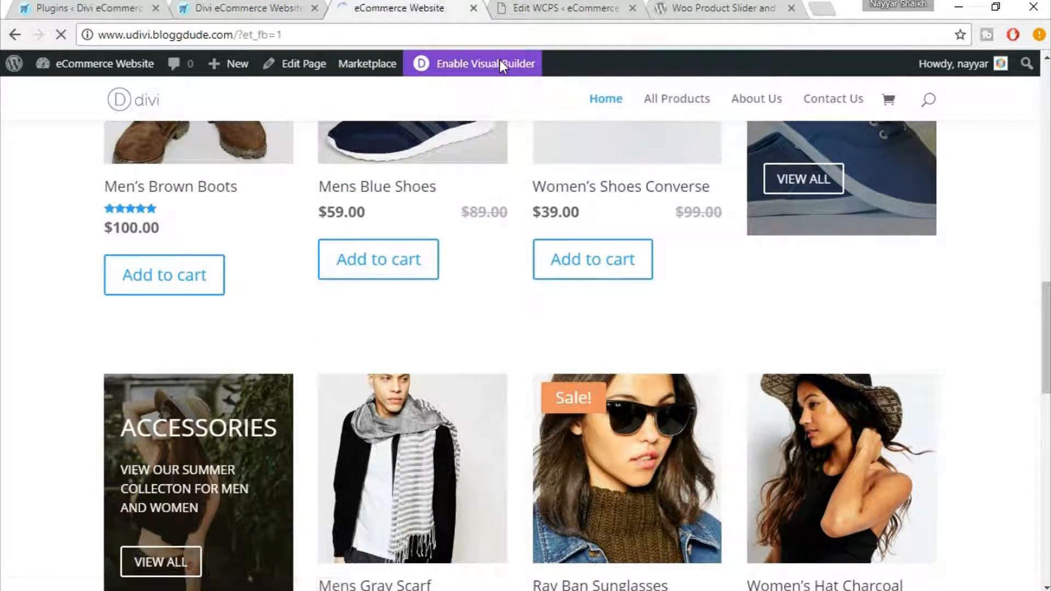
Add a regular section with a single full-width column below the product carousel.
scroll(896, 354, down, 10)
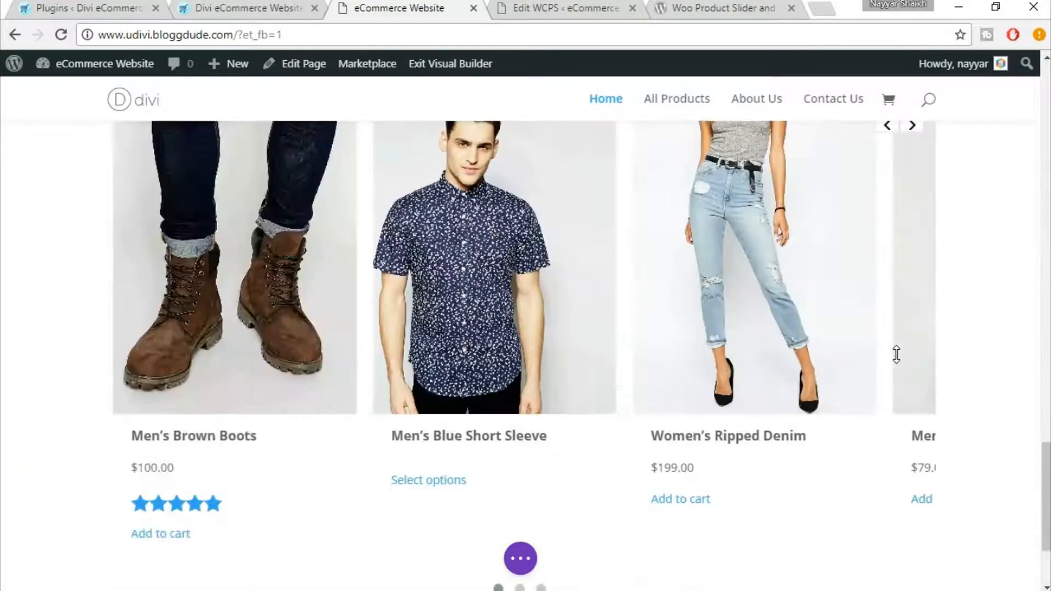
scroll(894, 355, down, 3)
mouse_move(521, 513)
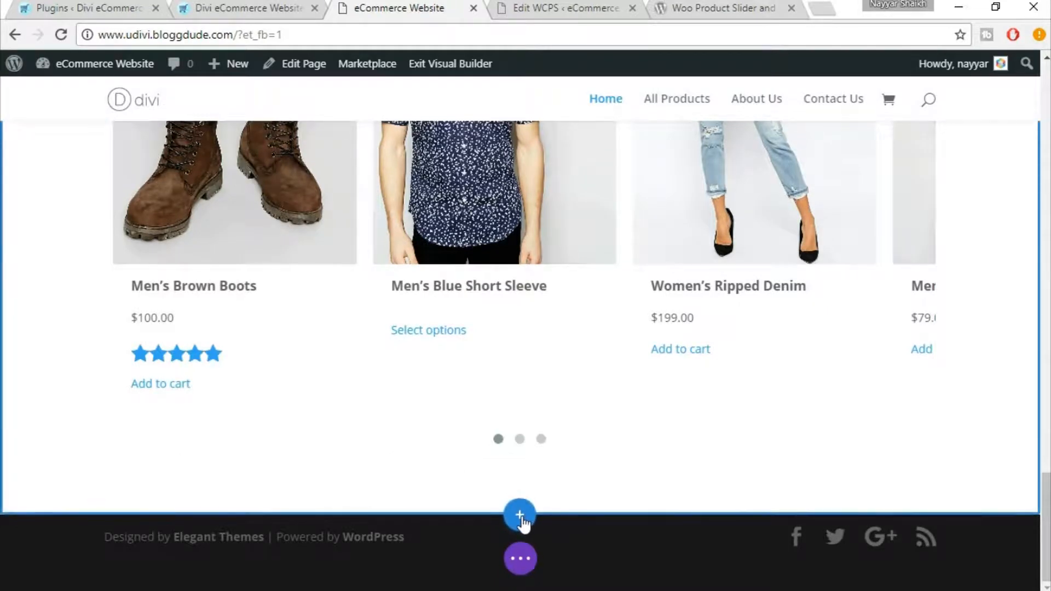
click(520, 515)
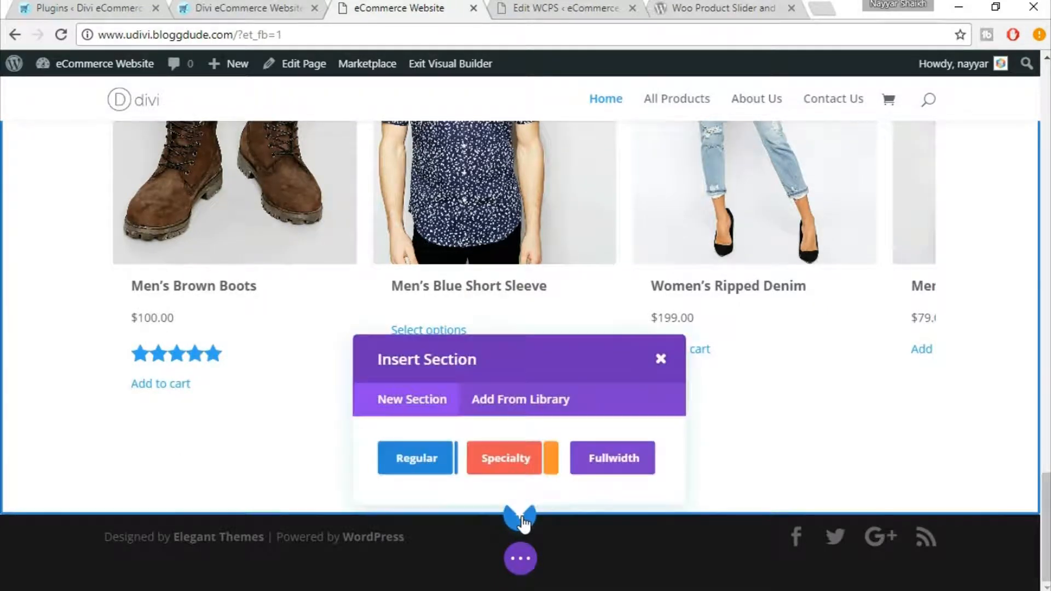
click(416, 463)
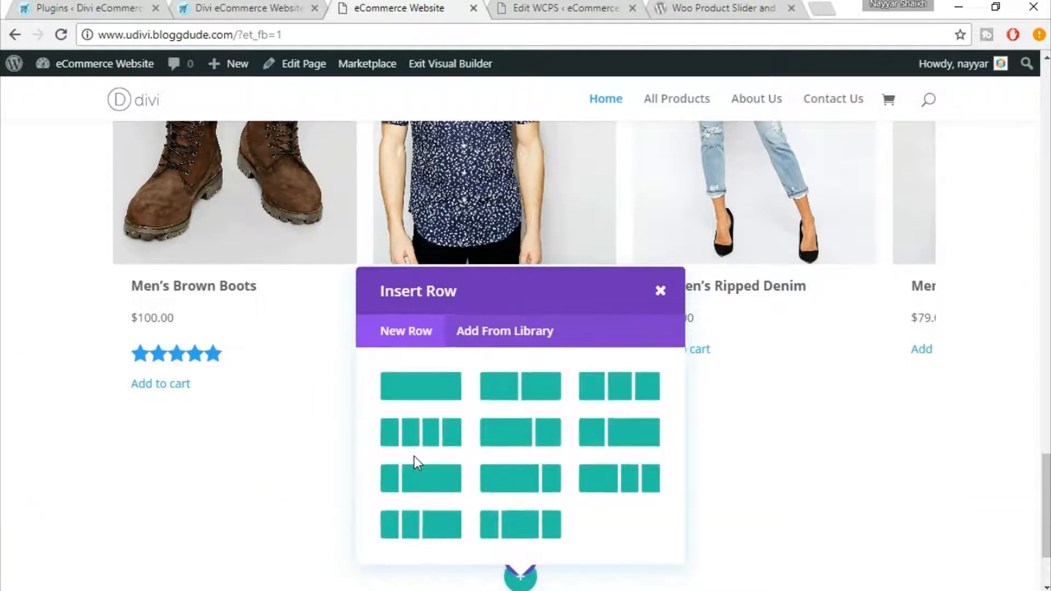
click(436, 398)
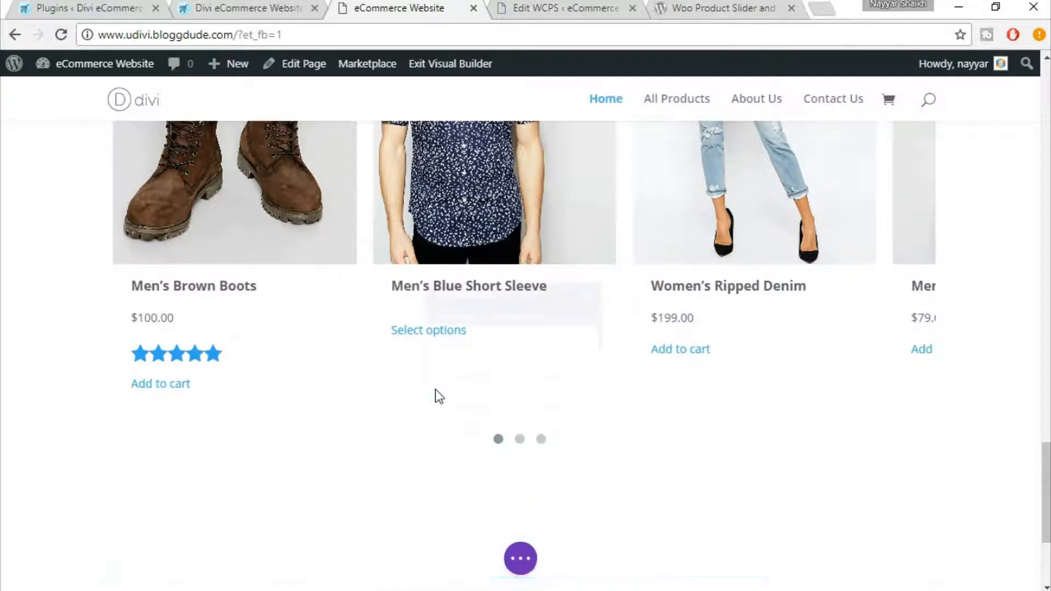
Insert a Text module reading 'Text' into the new row and save it.
scroll(435, 389, down, 2)
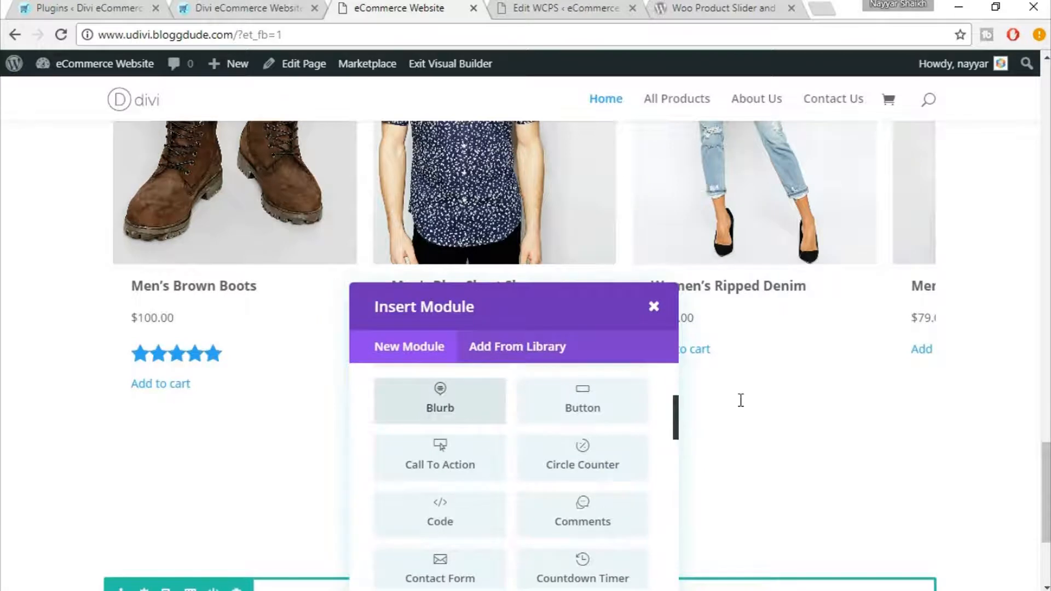
text(text)
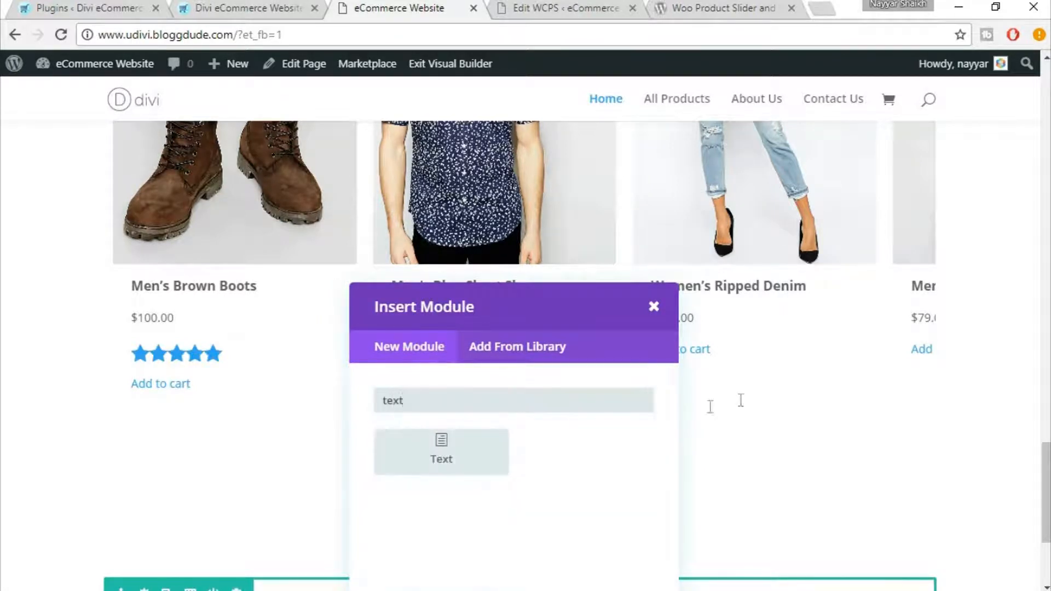
click(468, 456)
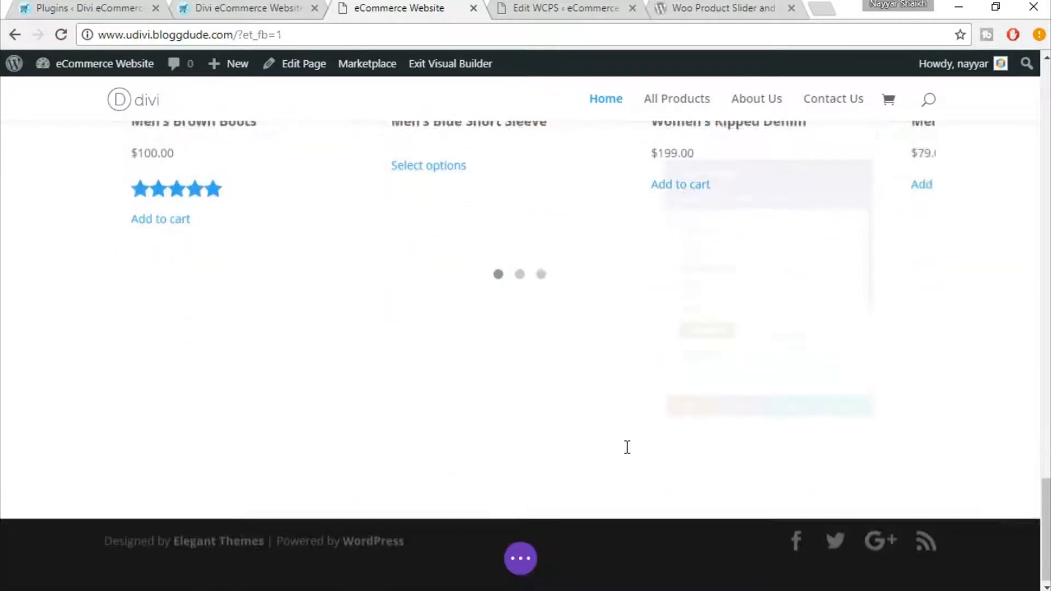
scroll(876, 376, down, 3)
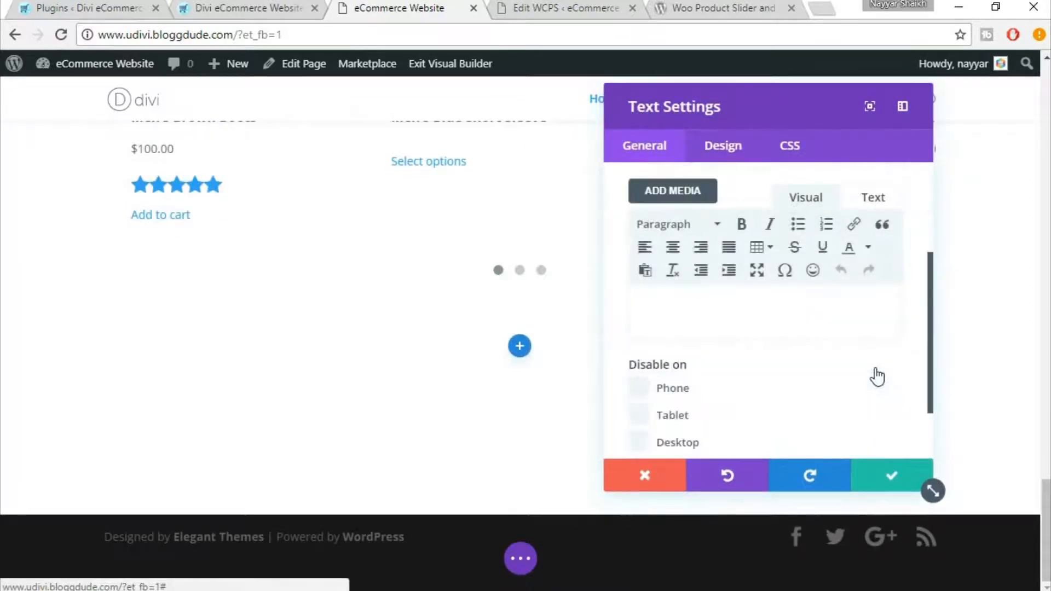
scroll(873, 378, down, 2)
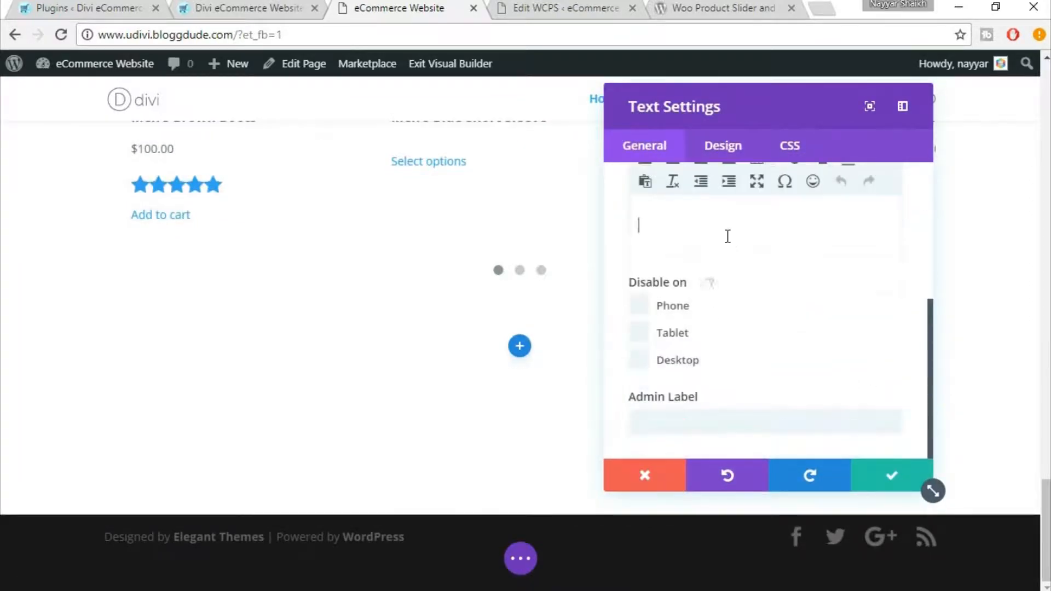
scroll(734, 285, up, 2)
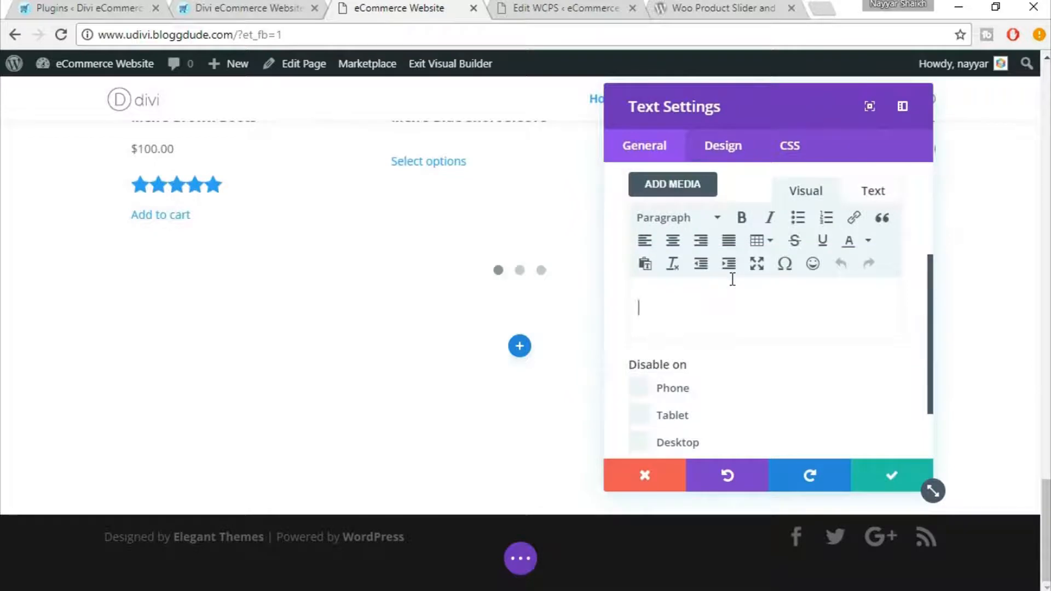
text(Text)
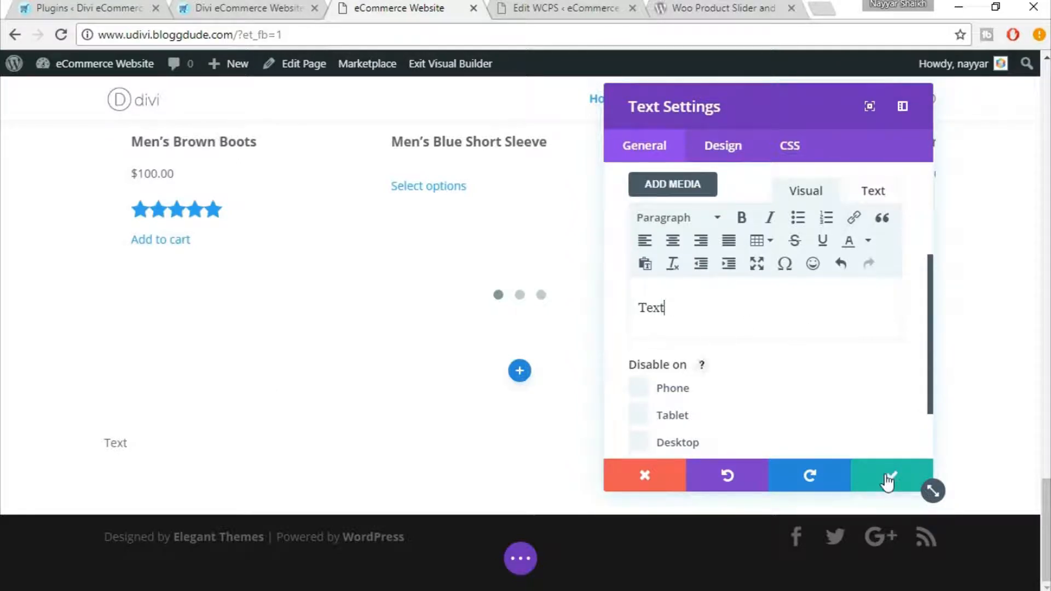
click(887, 480)
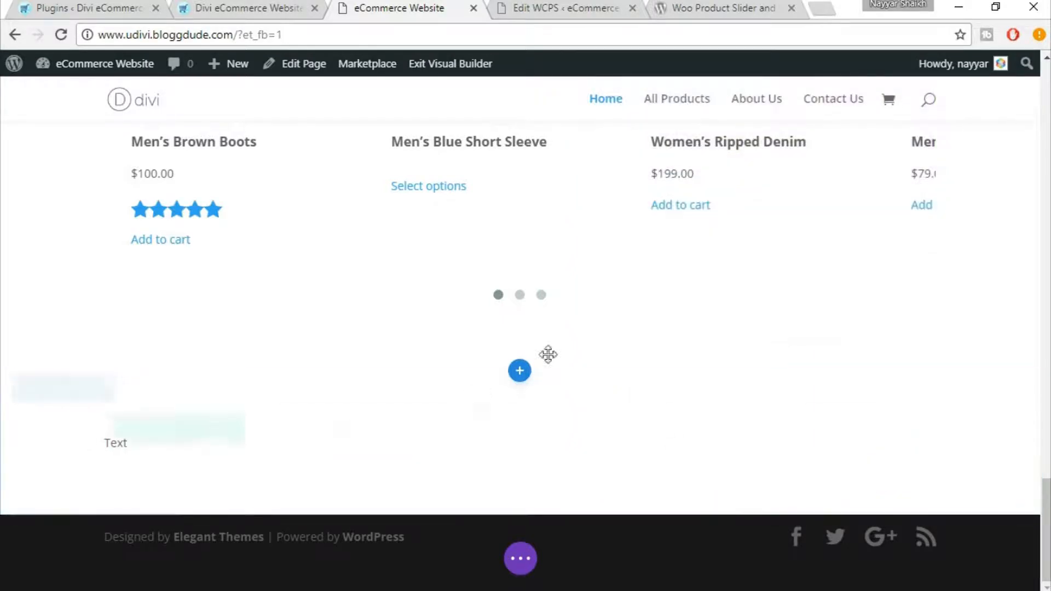
Go to Add New Plugins and search the plugin directory for 'lo'.
click(529, 6)
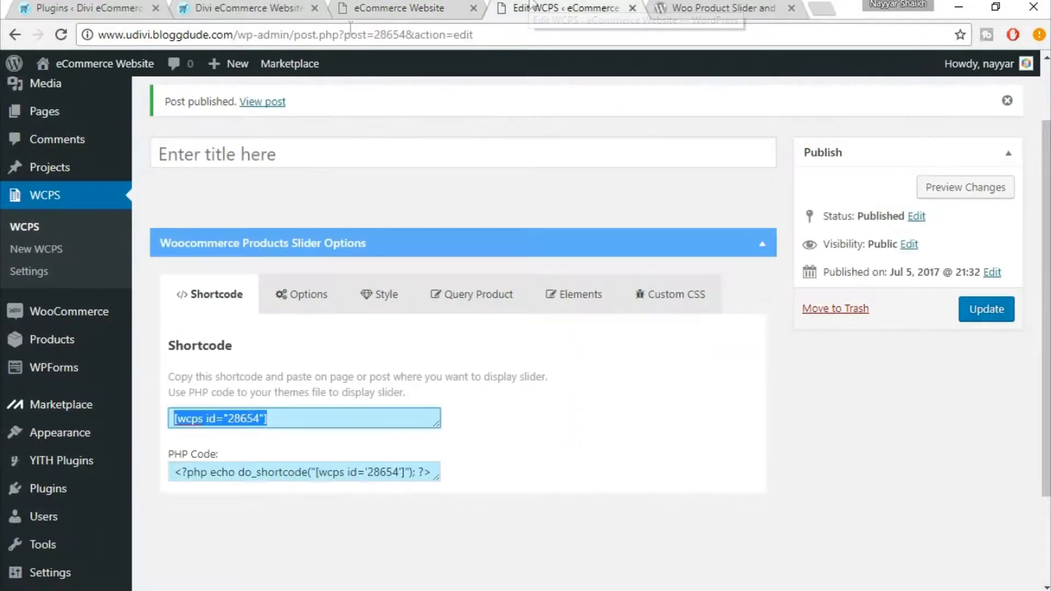
scroll(328, 227, up, 2)
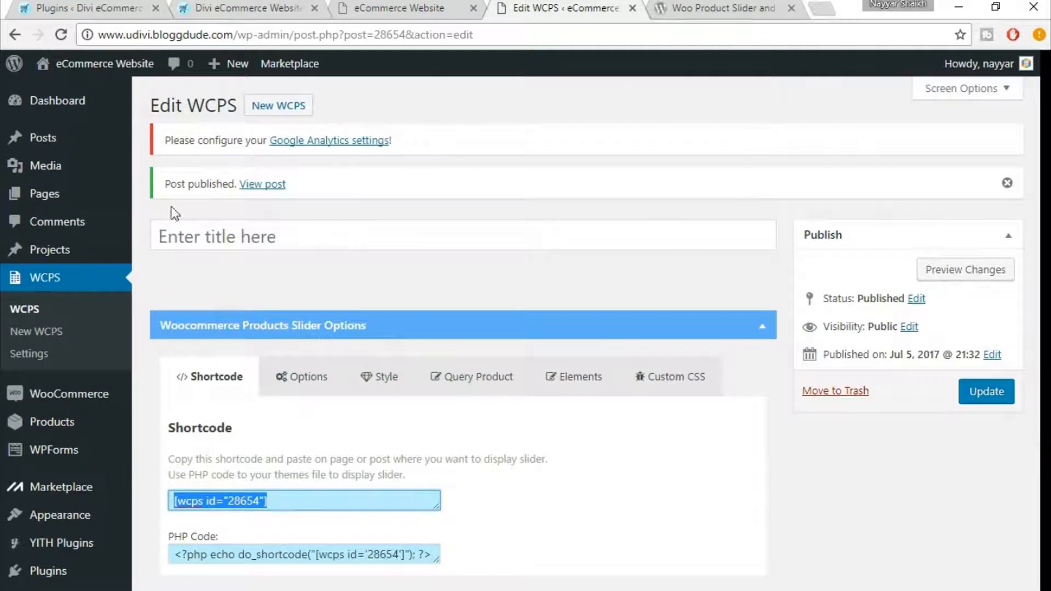
scroll(52, 424, down, 3)
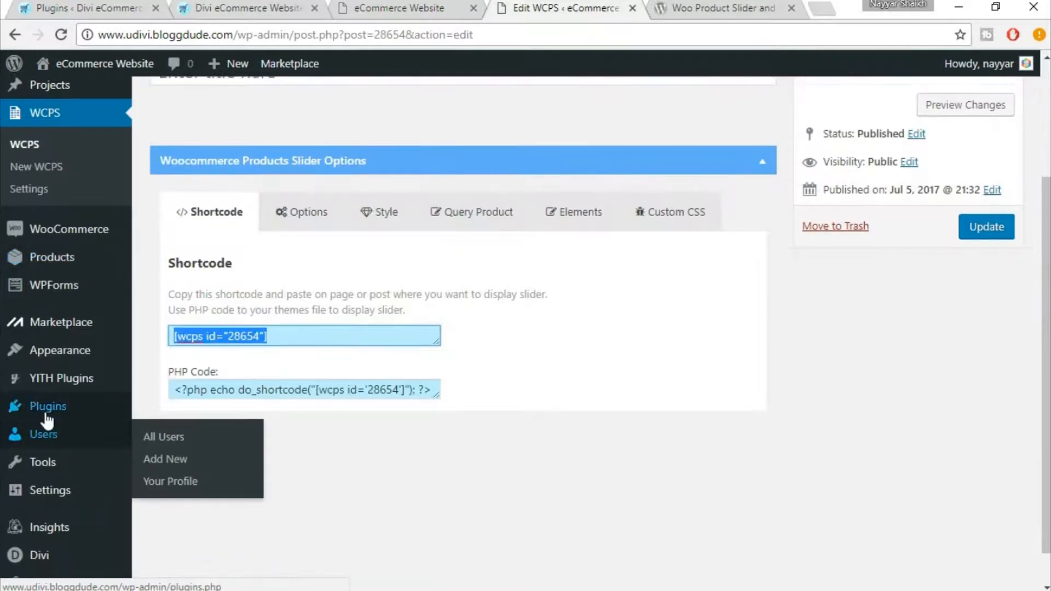
mouse_move(47, 419)
click(167, 436)
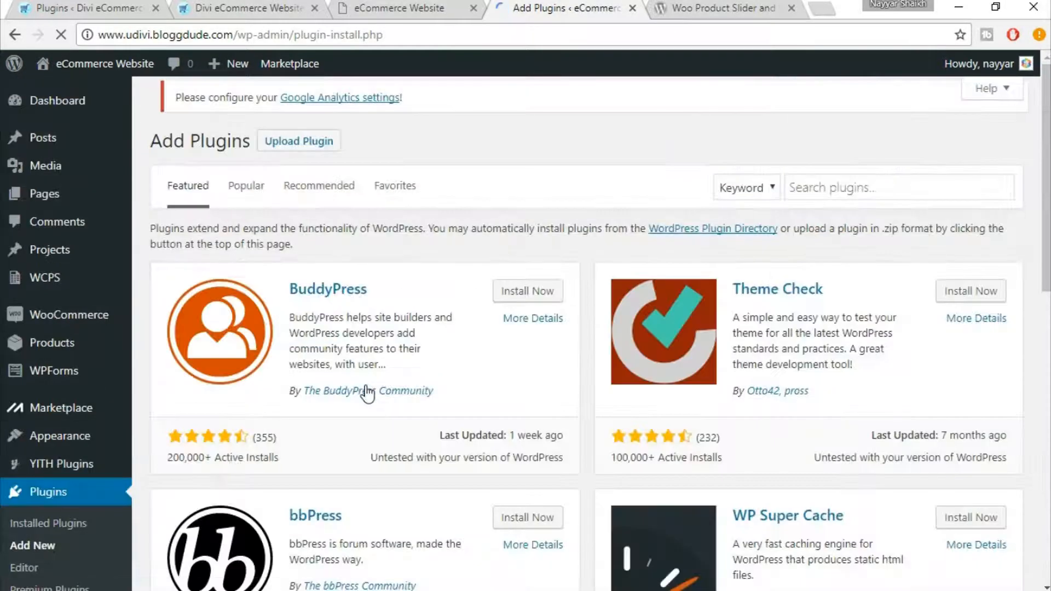
click(870, 189)
text(logo slider)
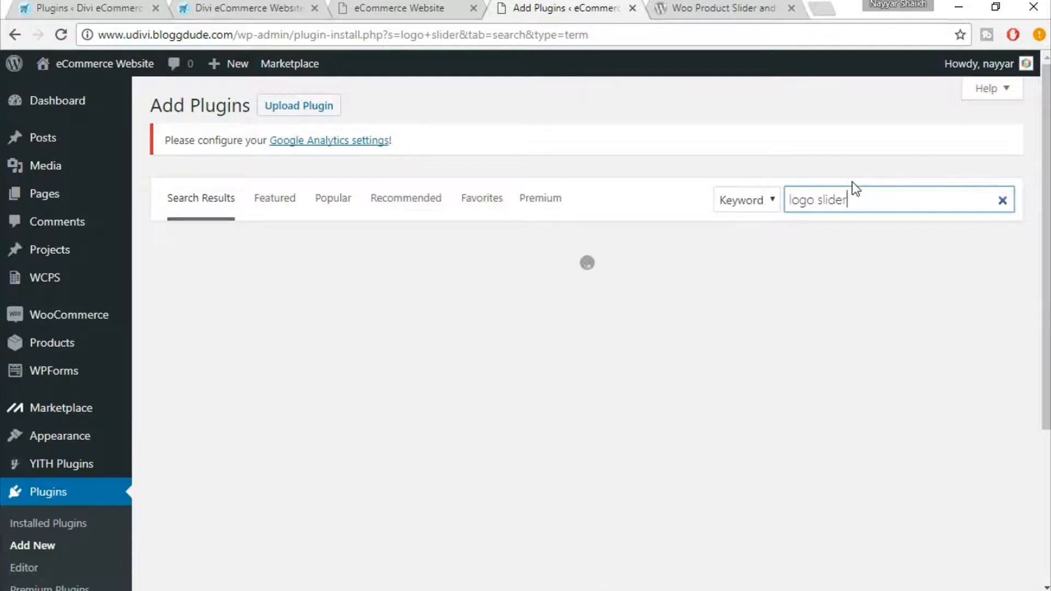
Install and activate the Logo Slider plugin by EnigmaWeb.
scroll(1011, 312, down, 2)
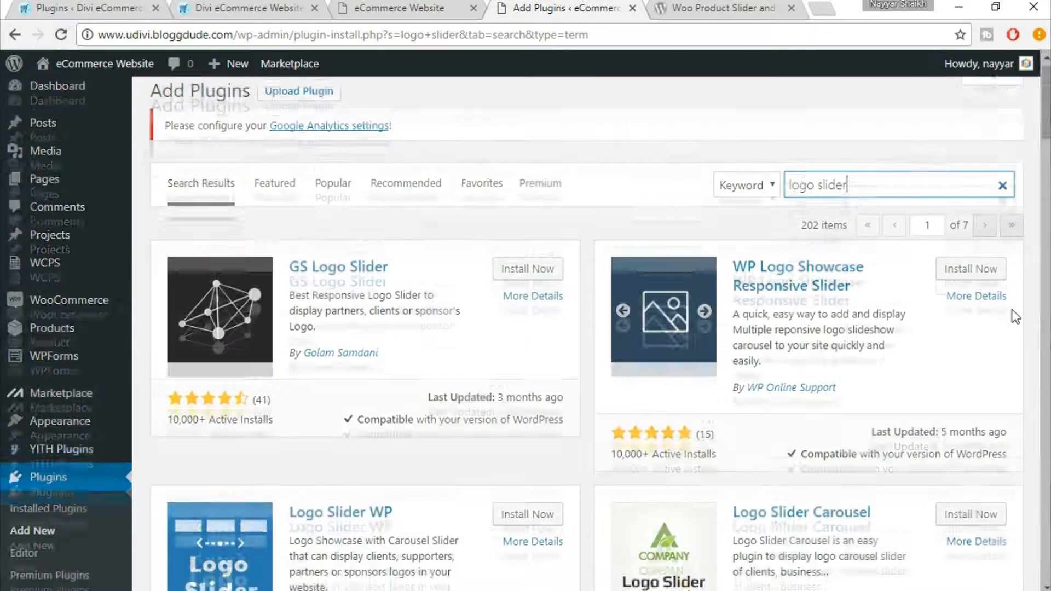
scroll(1011, 310, down, 3)
scroll(619, 353, down, 3)
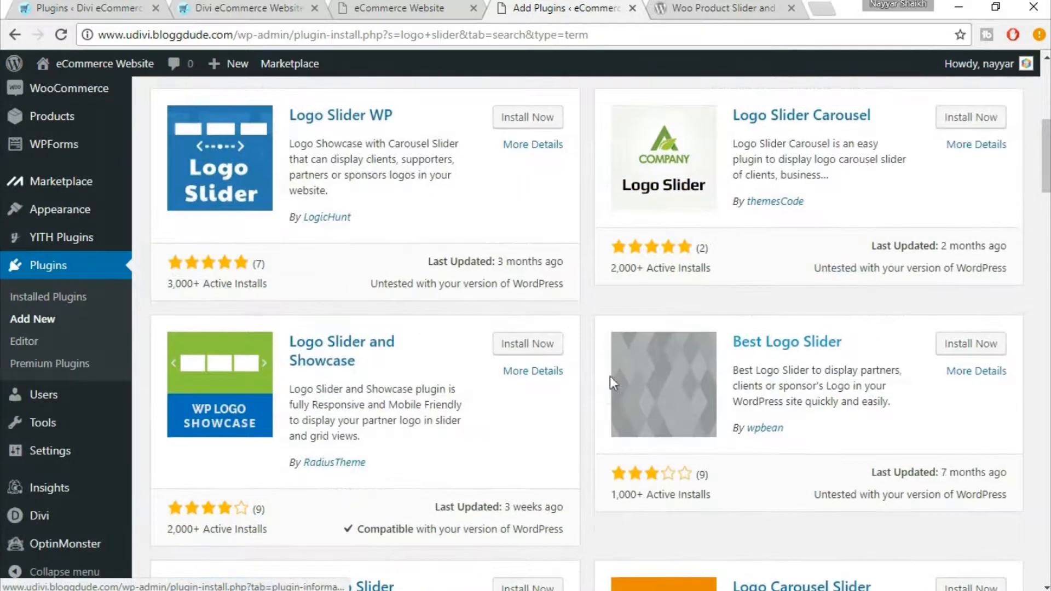
scroll(858, 439, down, 5)
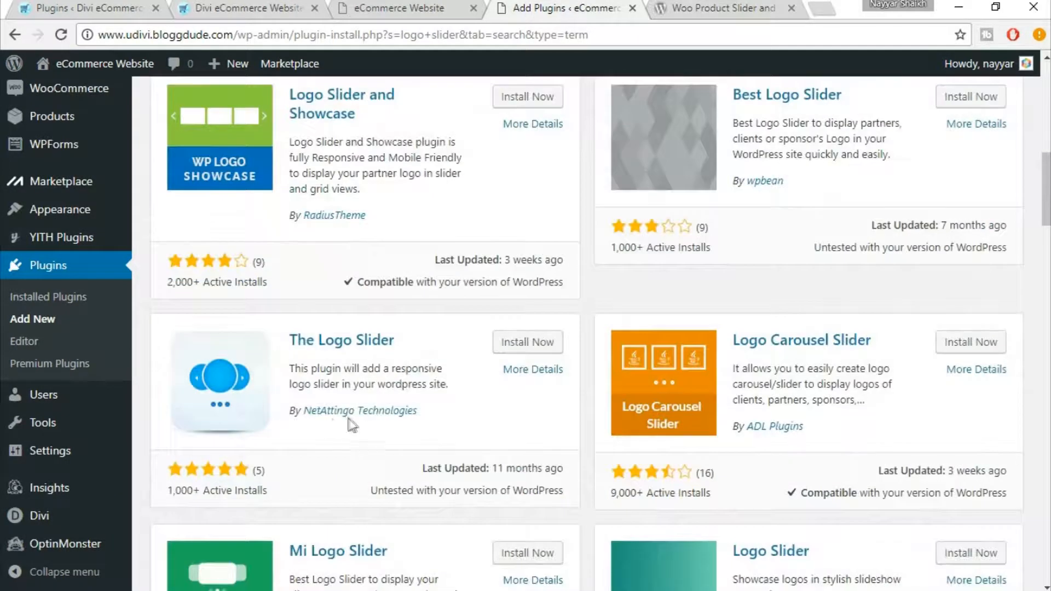
scroll(350, 424, down, 3)
scroll(807, 482, down, 2)
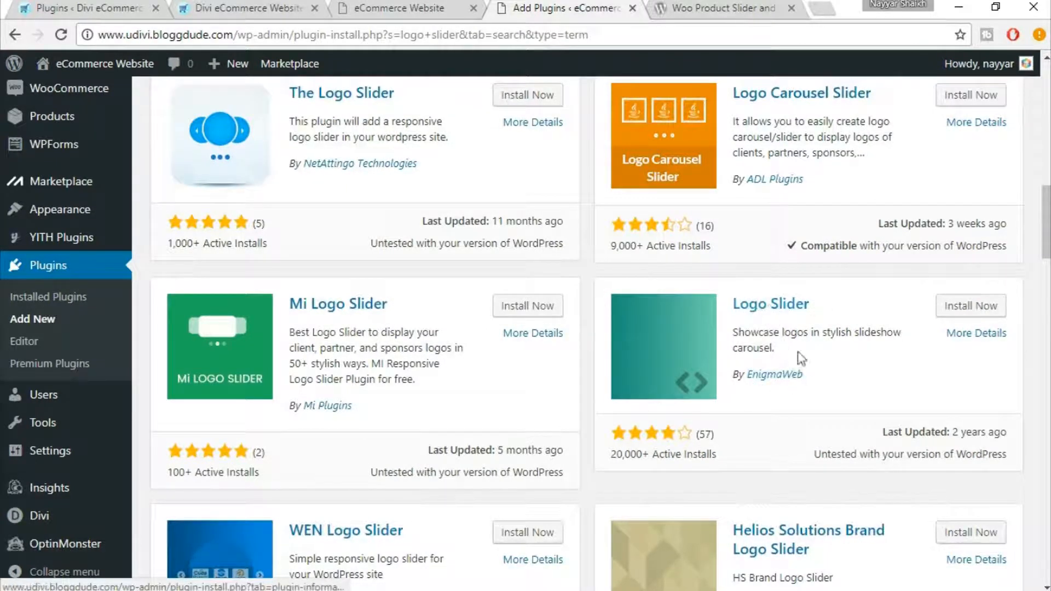
click(972, 312)
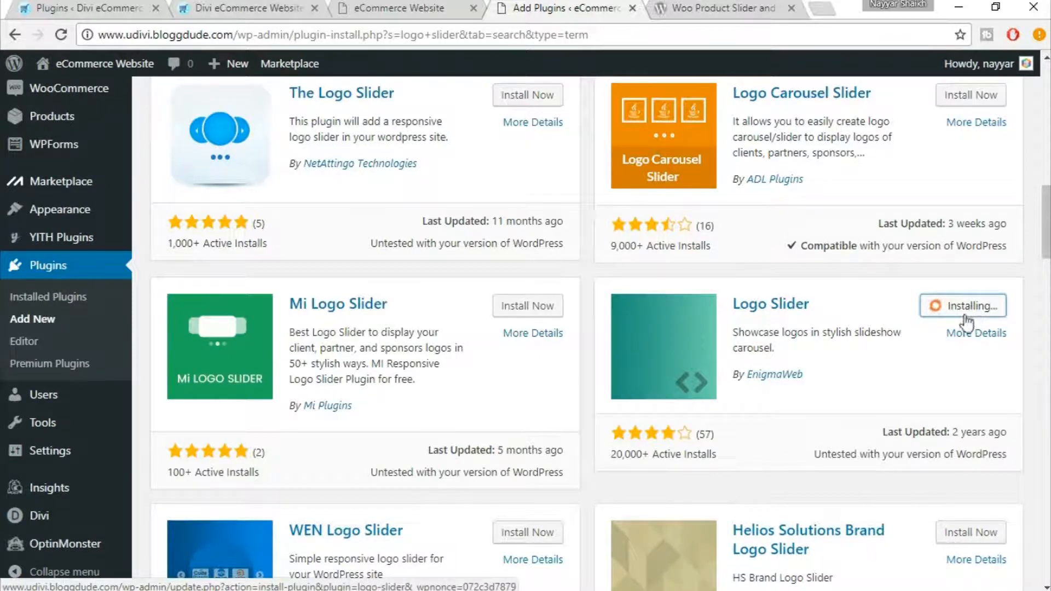
click(976, 311)
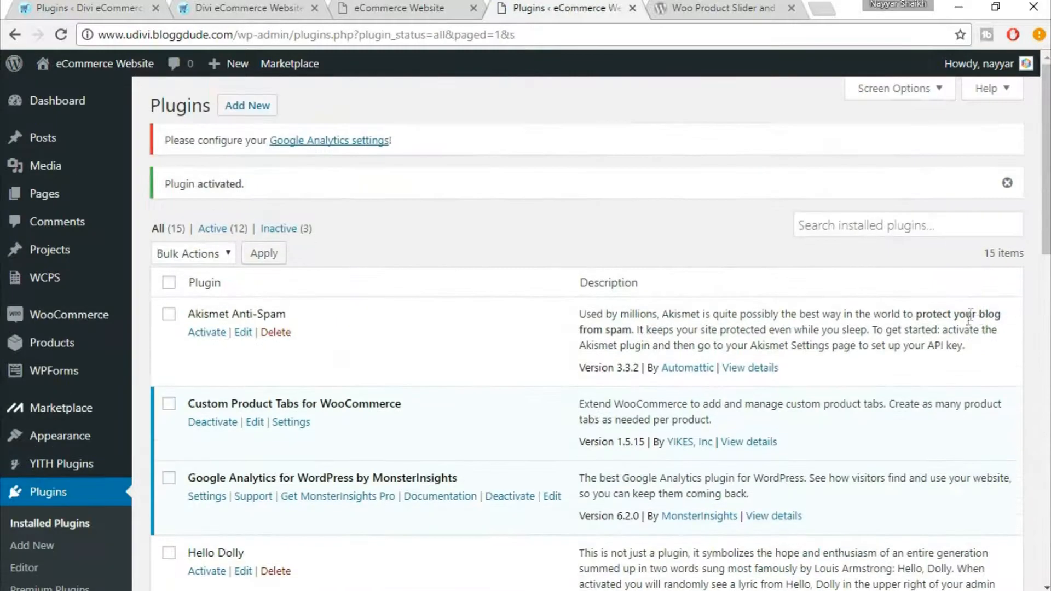
Check the live homepage's logo carousel, then start choosing a logo file on the Logo Slider page.
scroll(66, 383, down, 5)
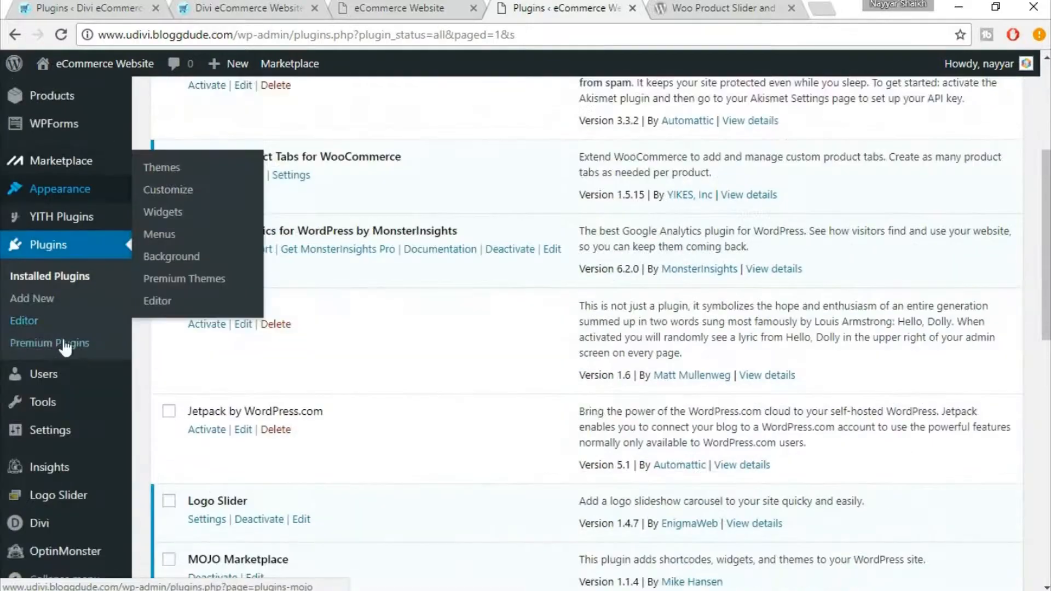
scroll(65, 350, down, 5)
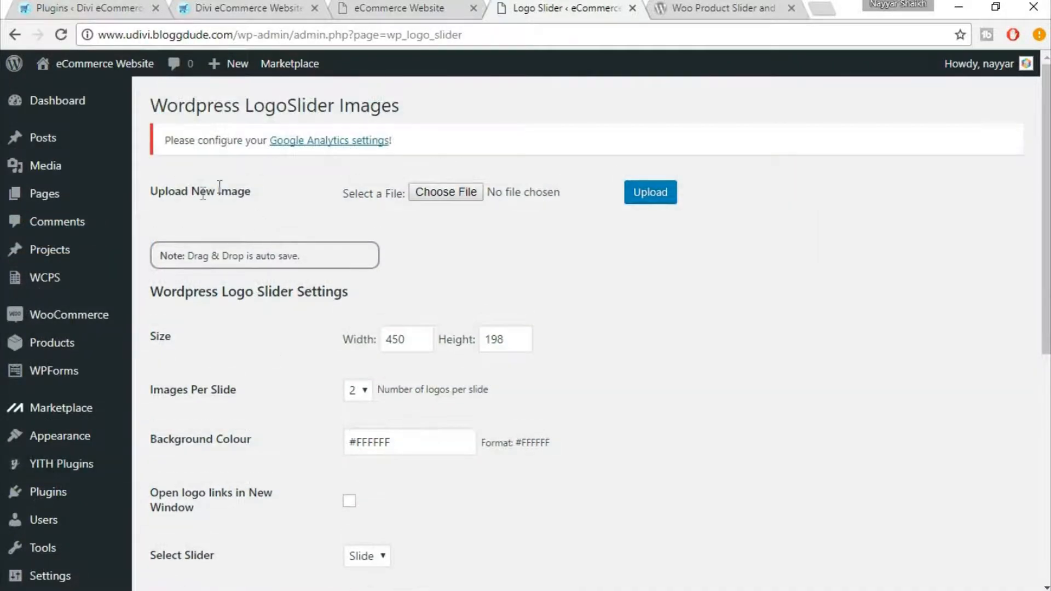
click(224, 6)
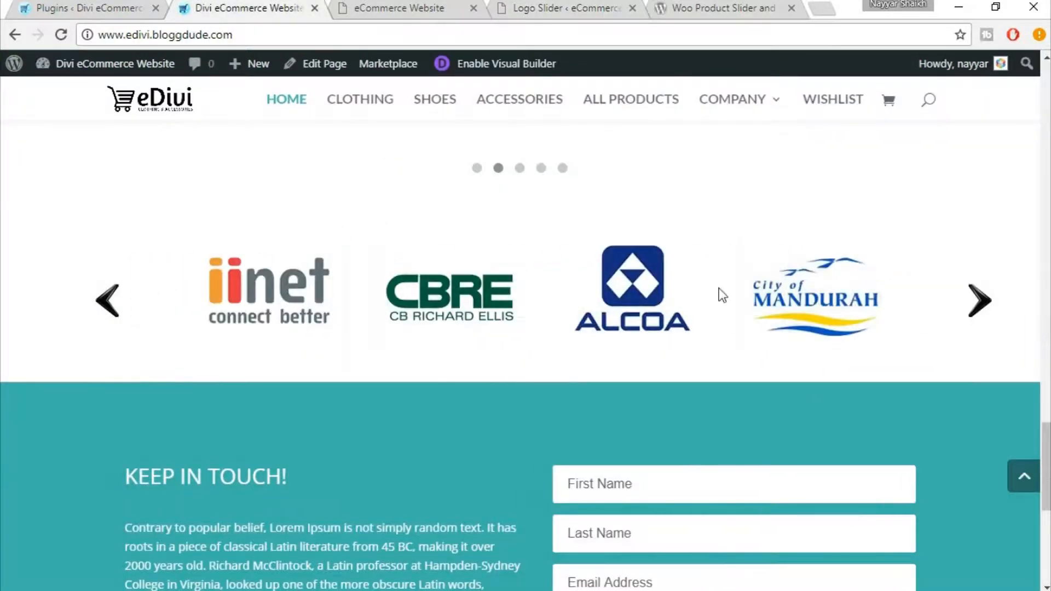
click(428, 7)
click(525, 7)
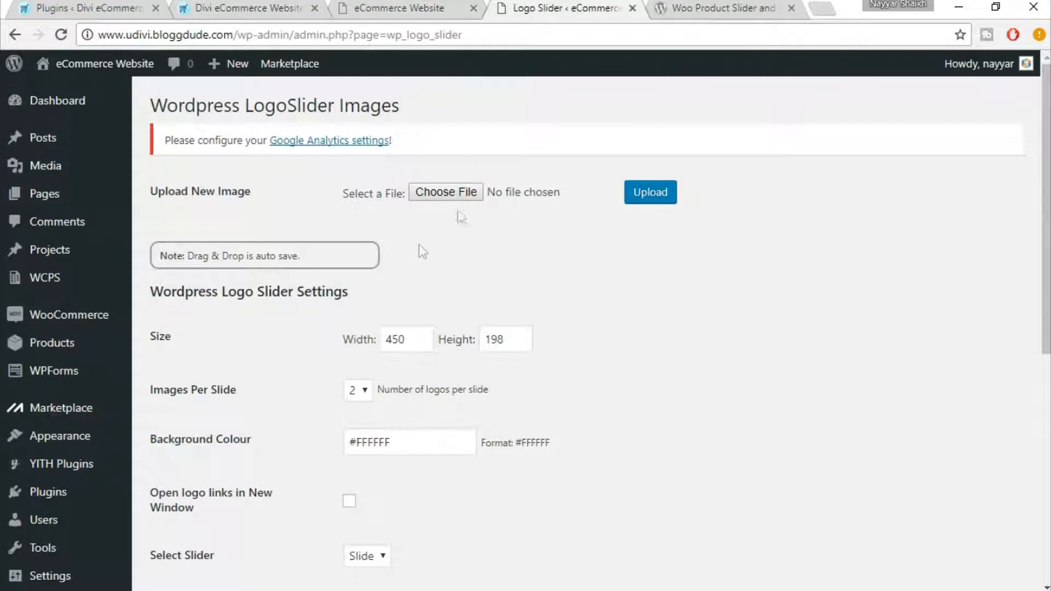
click(455, 191)
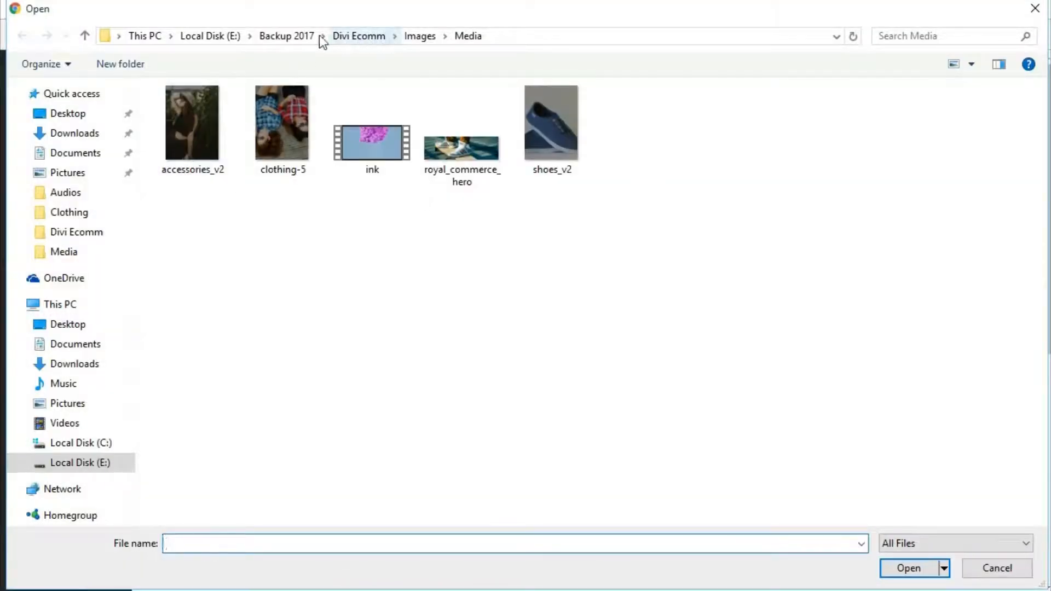
From Backup 2017\logos, upload logo1 and logo2 to the slider.
click(307, 35)
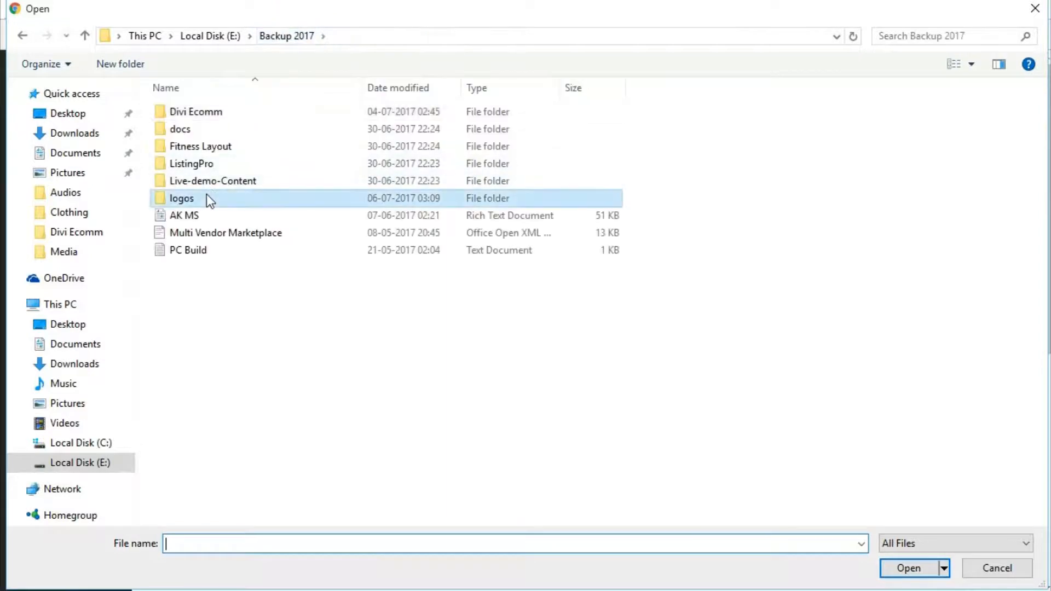
double_click(206, 195)
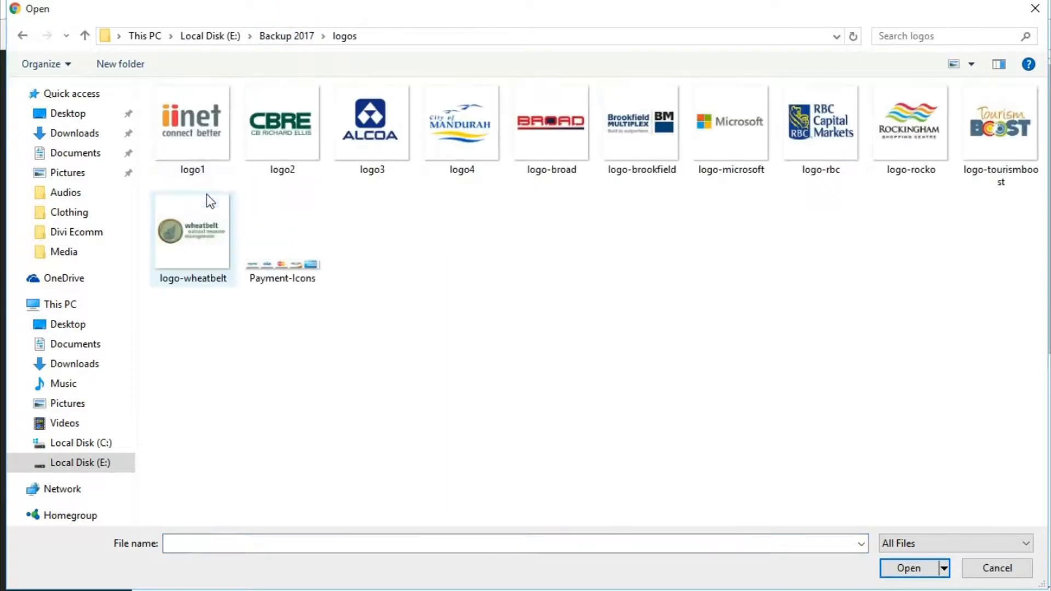
click(219, 148)
click(265, 142)
click(216, 145)
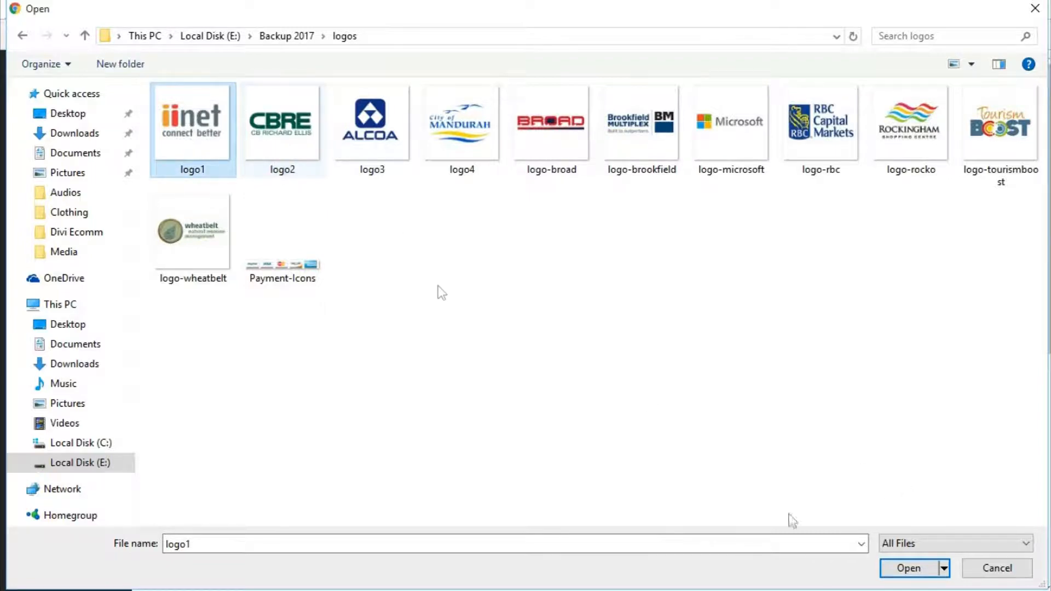
click(906, 568)
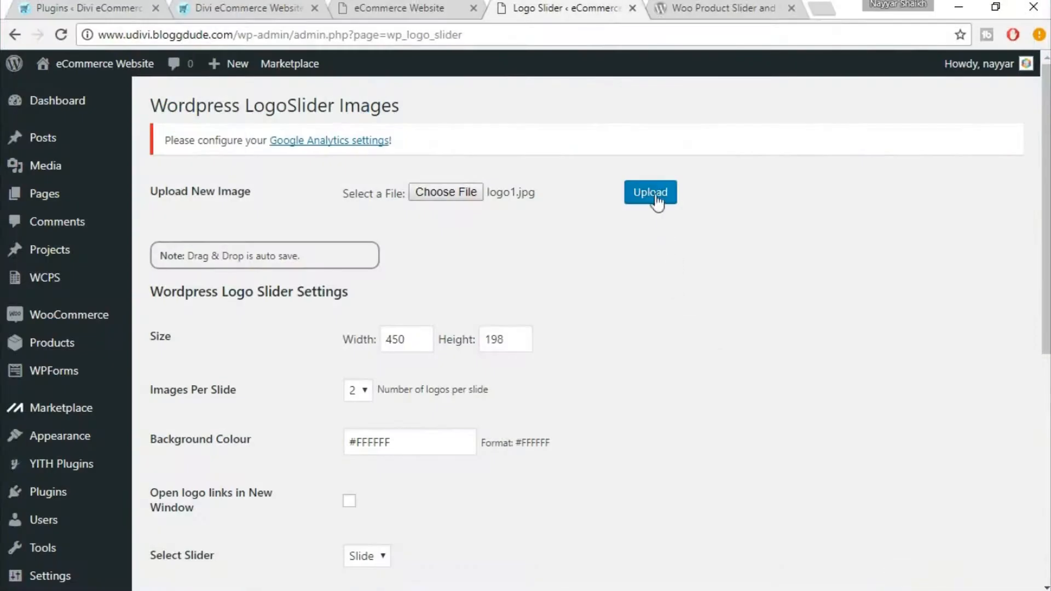
click(655, 193)
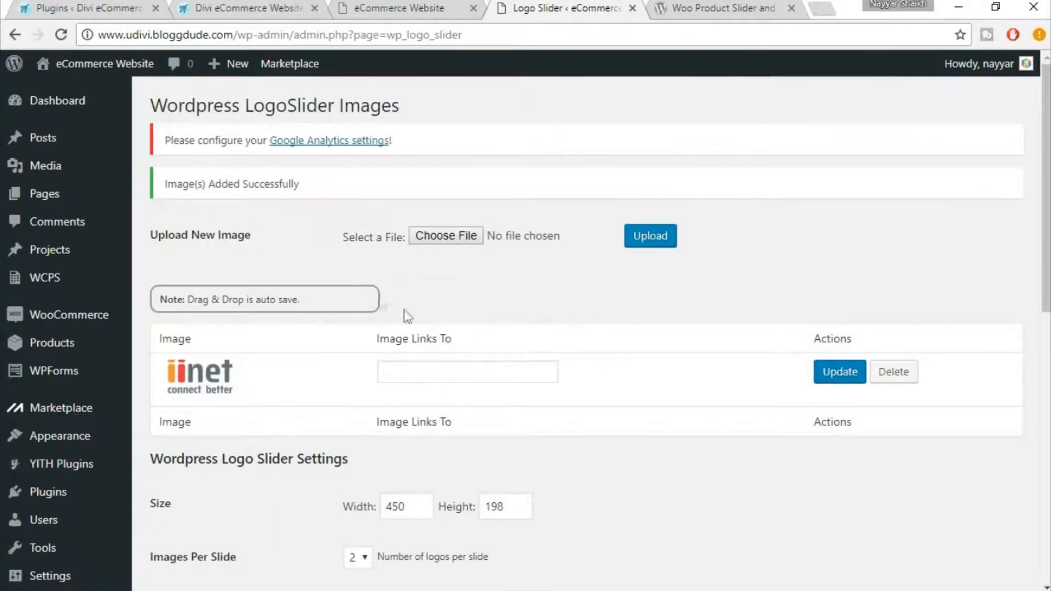
click(469, 241)
click(285, 151)
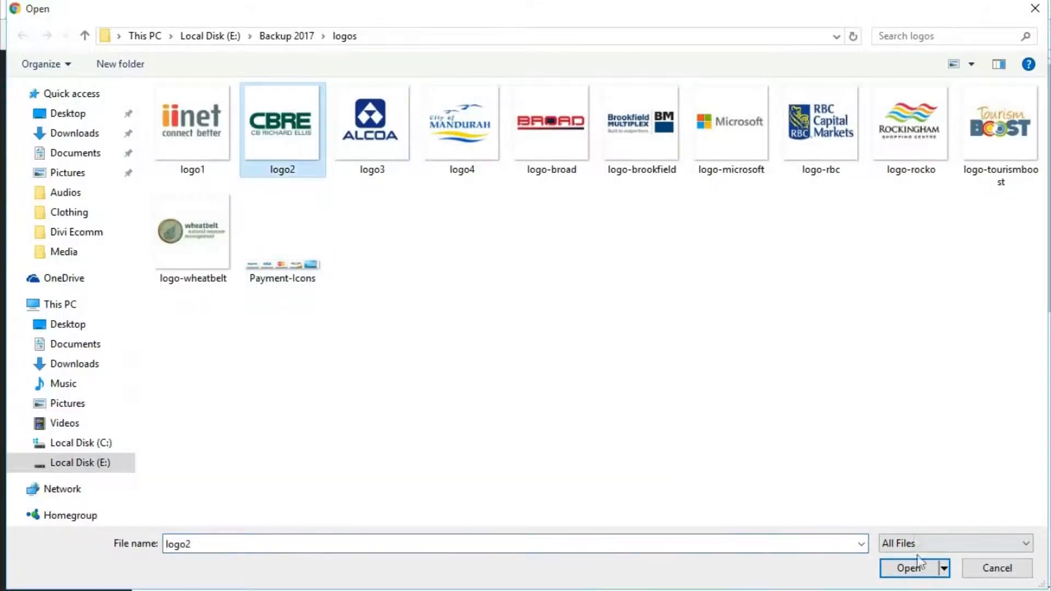
click(903, 569)
click(650, 236)
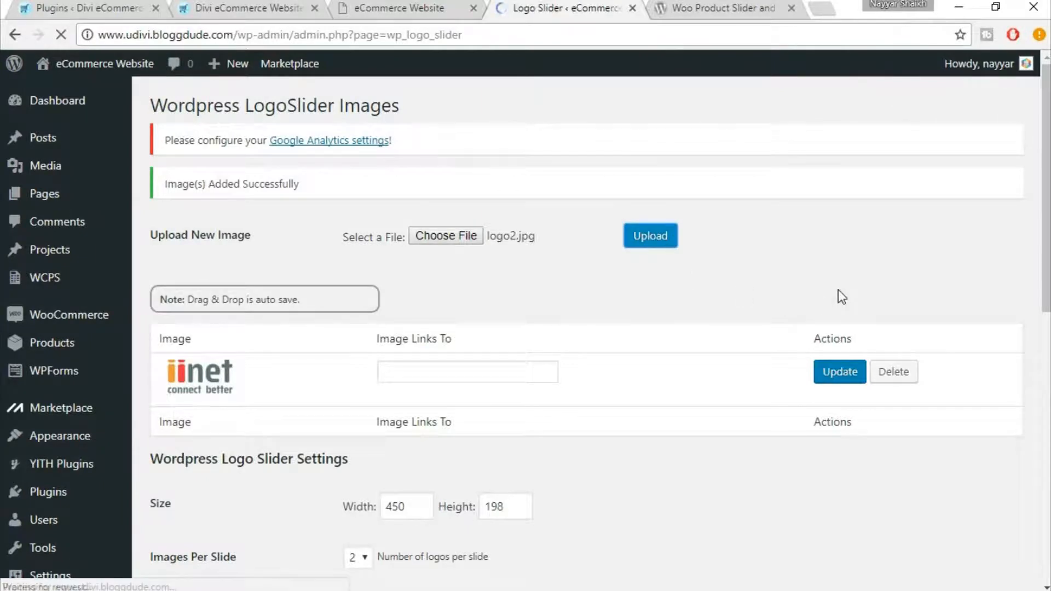
Upload logo3, logo4, logo-broad and logo-brookfield to the slider.
click(452, 234)
click(371, 118)
click(903, 569)
click(656, 247)
click(480, 241)
click(453, 134)
click(903, 568)
click(652, 236)
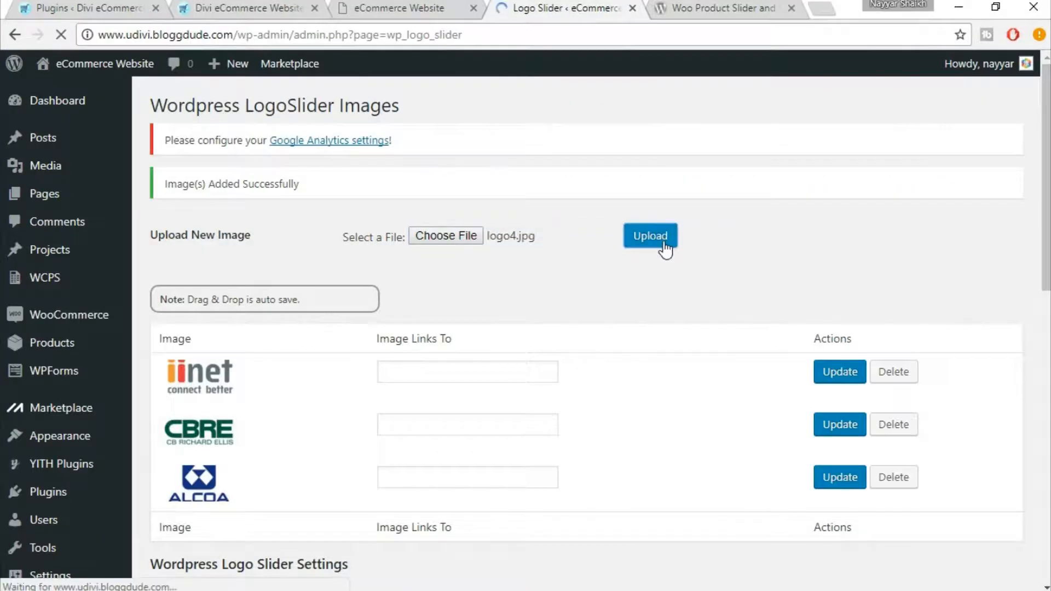
click(463, 240)
click(544, 127)
click(905, 565)
click(669, 247)
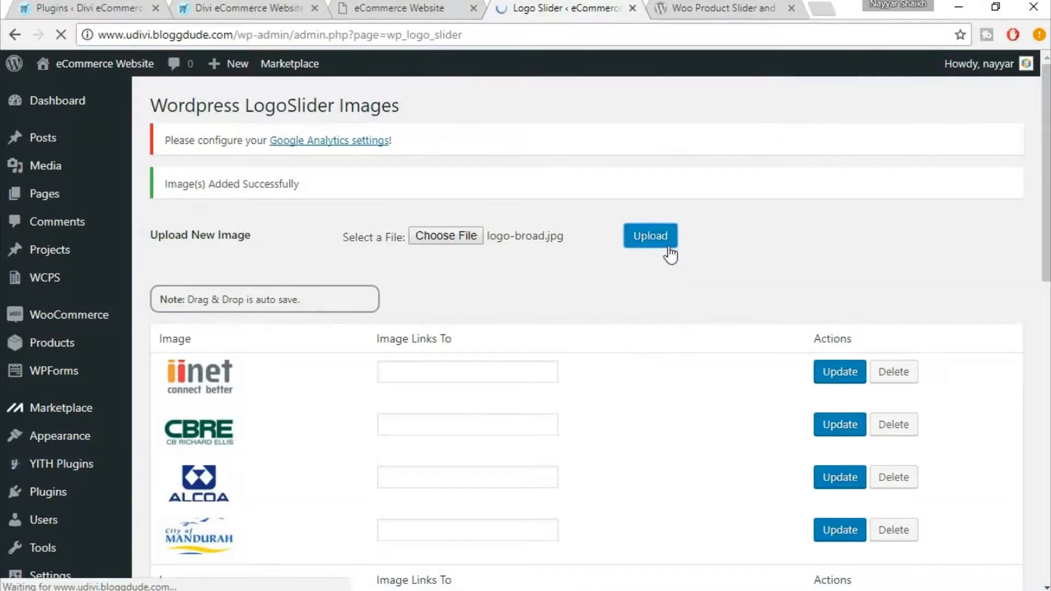
click(446, 235)
double_click(638, 143)
click(651, 239)
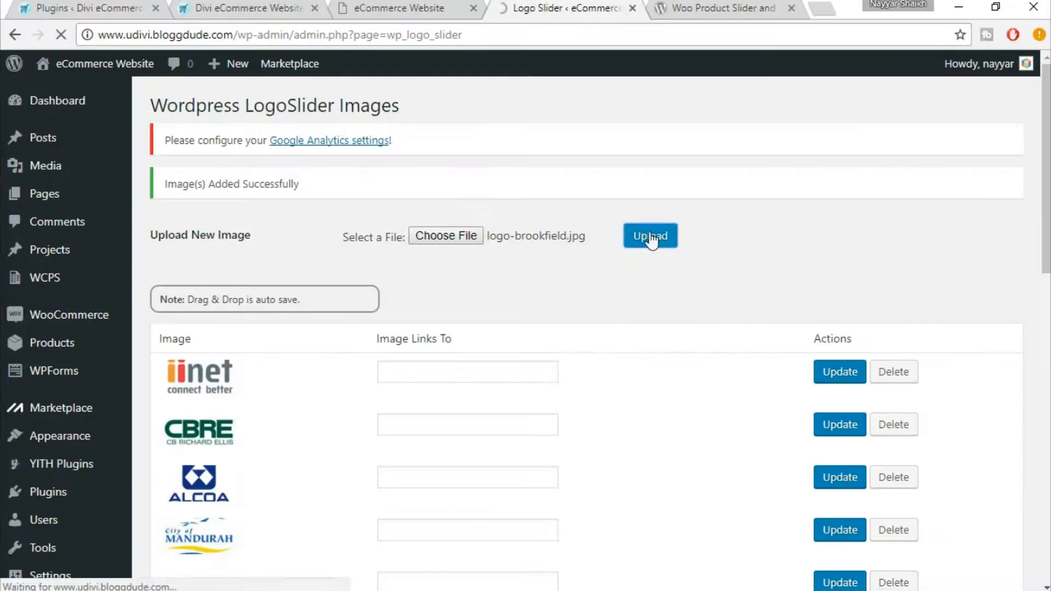
Upload logo-microsoft, logo-rbc, logo-rocko, logo-tourismboost and logo-wheatbelt to the slider.
click(446, 219)
click(730, 122)
click(906, 565)
click(660, 242)
click(446, 235)
double_click(810, 124)
click(651, 240)
click(446, 236)
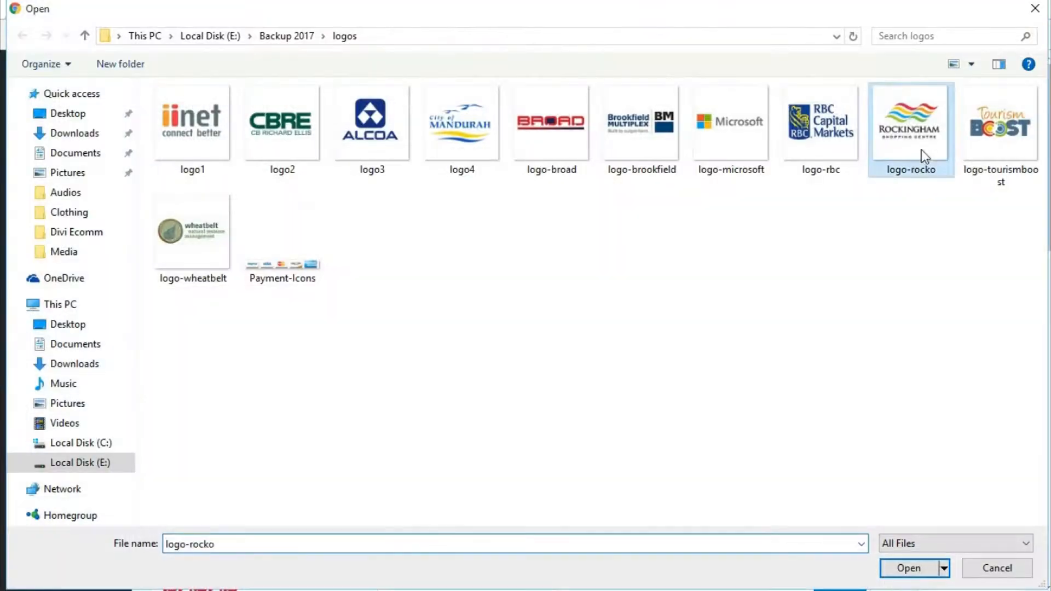
double_click(922, 151)
click(650, 236)
click(439, 235)
click(996, 113)
click(910, 565)
click(646, 228)
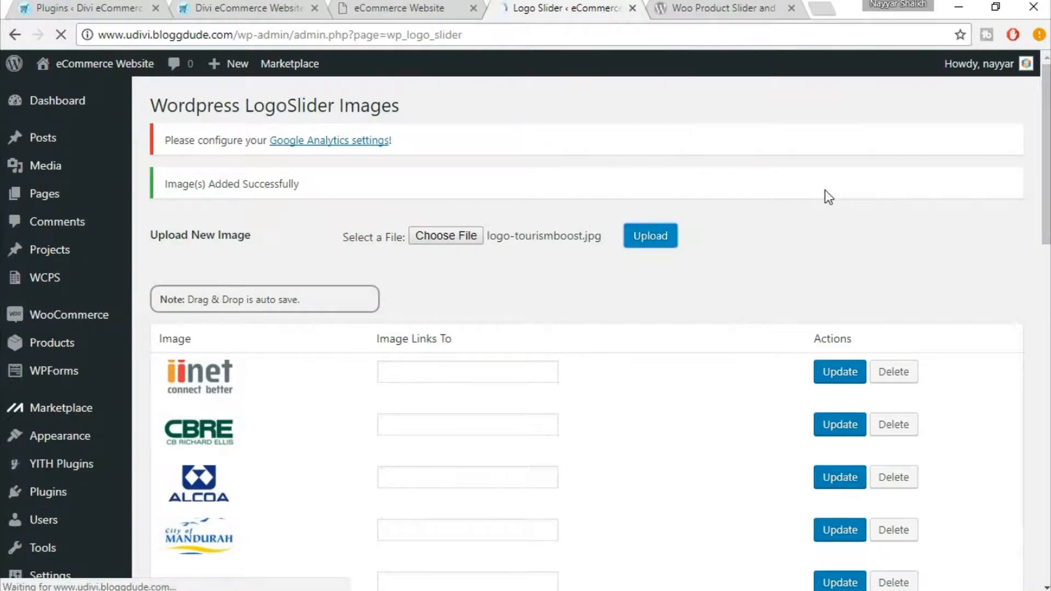
click(446, 236)
click(197, 235)
click(905, 566)
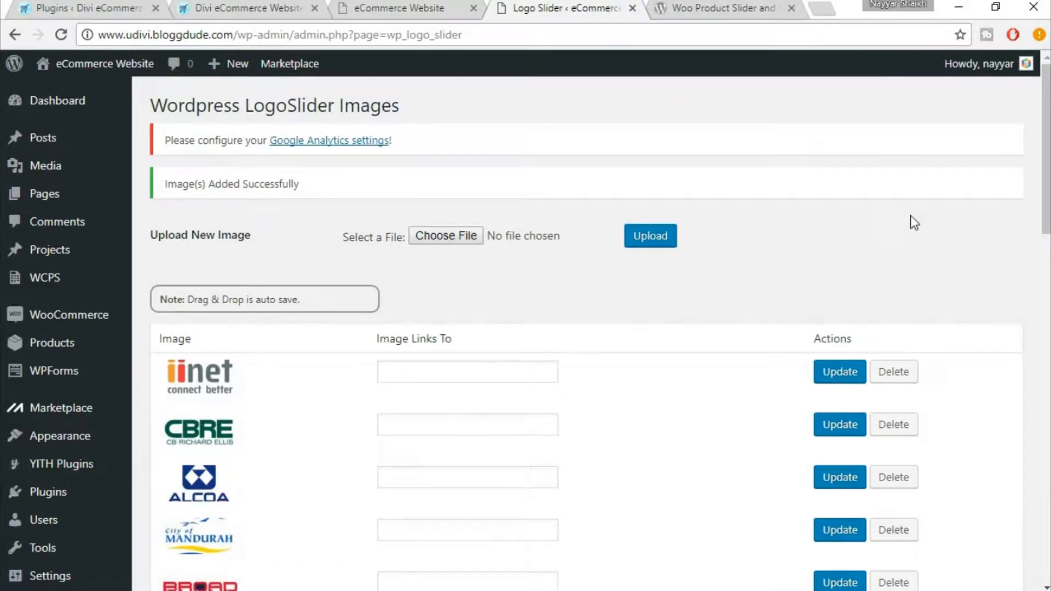
scroll(909, 231, down, 6)
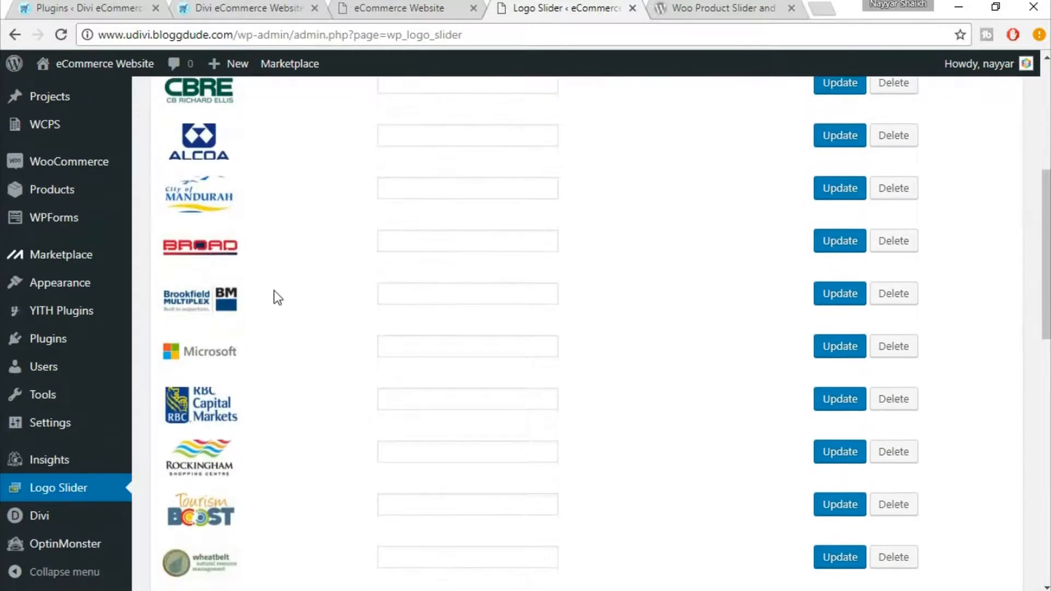
Set the logo slider width to 1000 and keep the height at 198.
scroll(273, 297, down, 6)
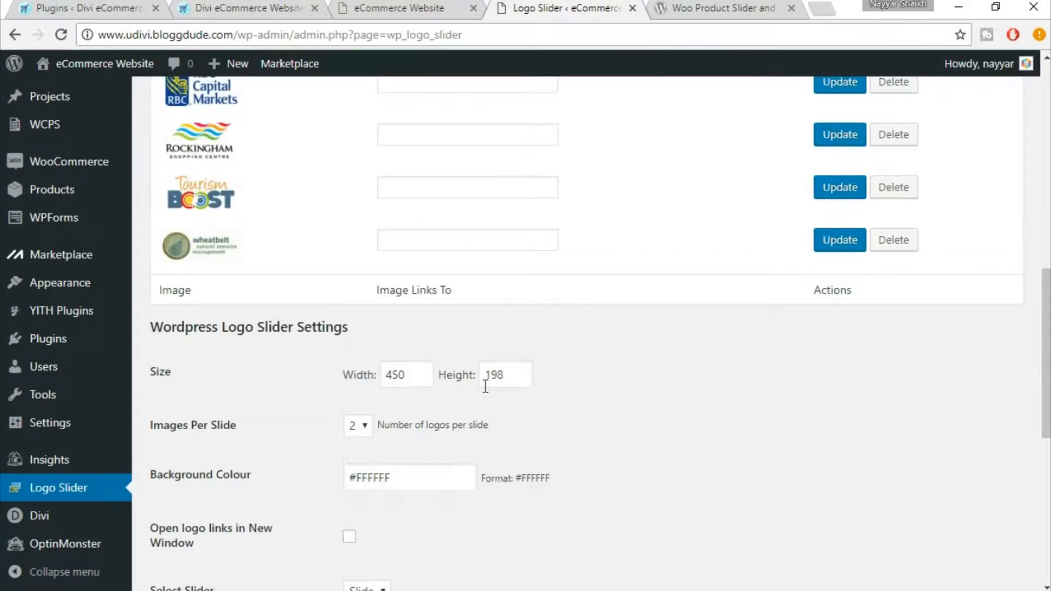
drag(400, 382, 377, 377)
text(1000)
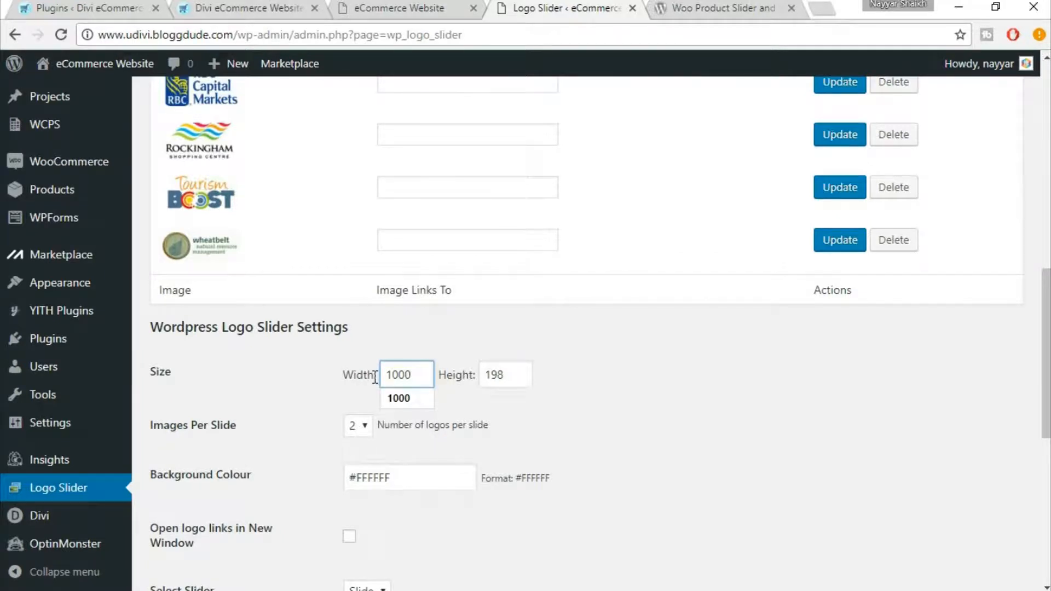
key(Tab)
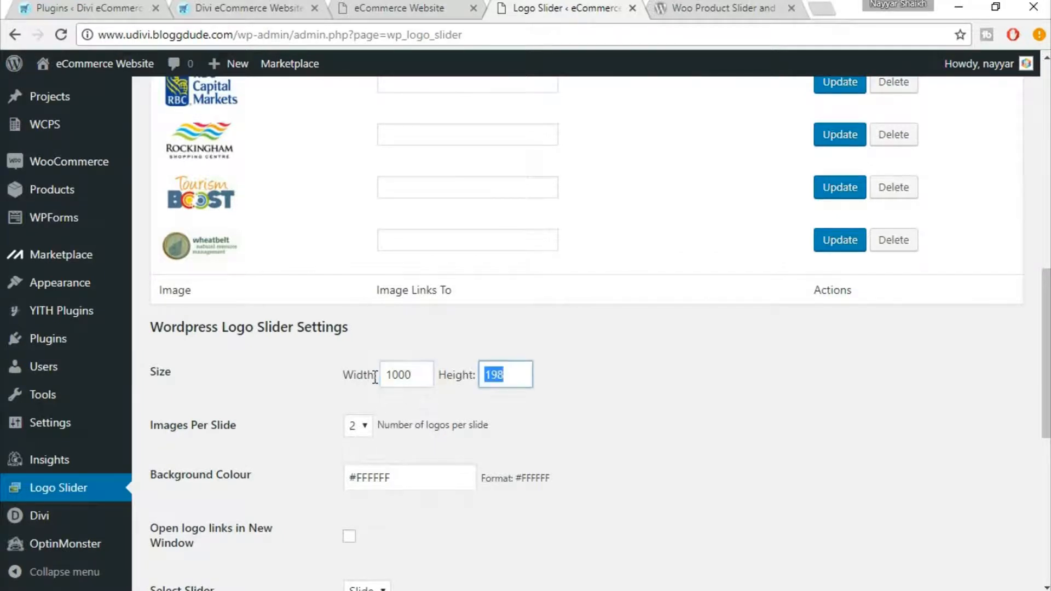
text(19)
click(497, 398)
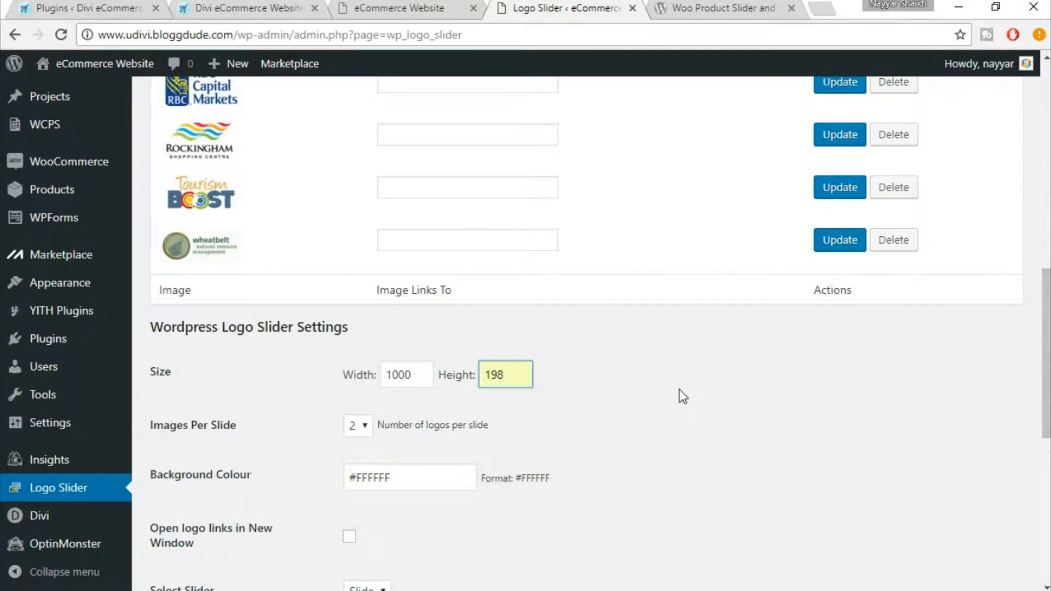
Show 4 logos per slide.
scroll(547, 405, down, 1)
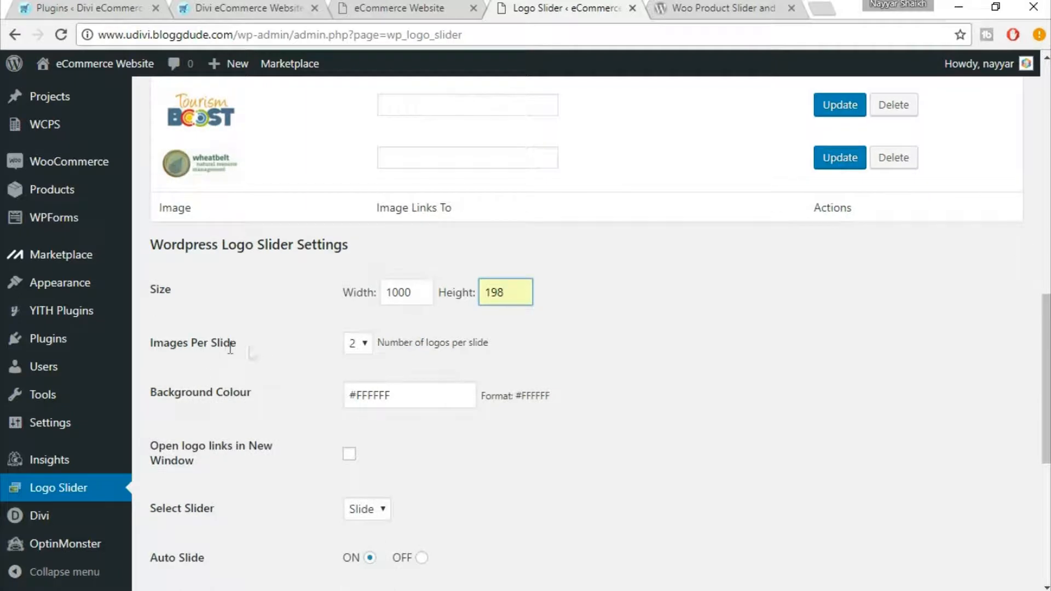
click(356, 345)
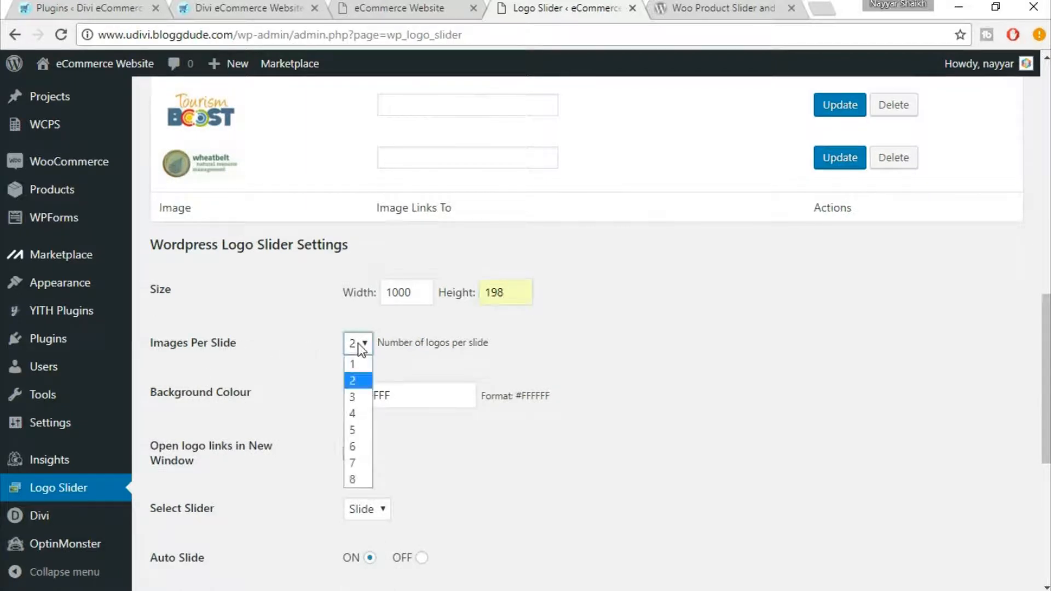
click(353, 411)
scroll(688, 386, down, 1)
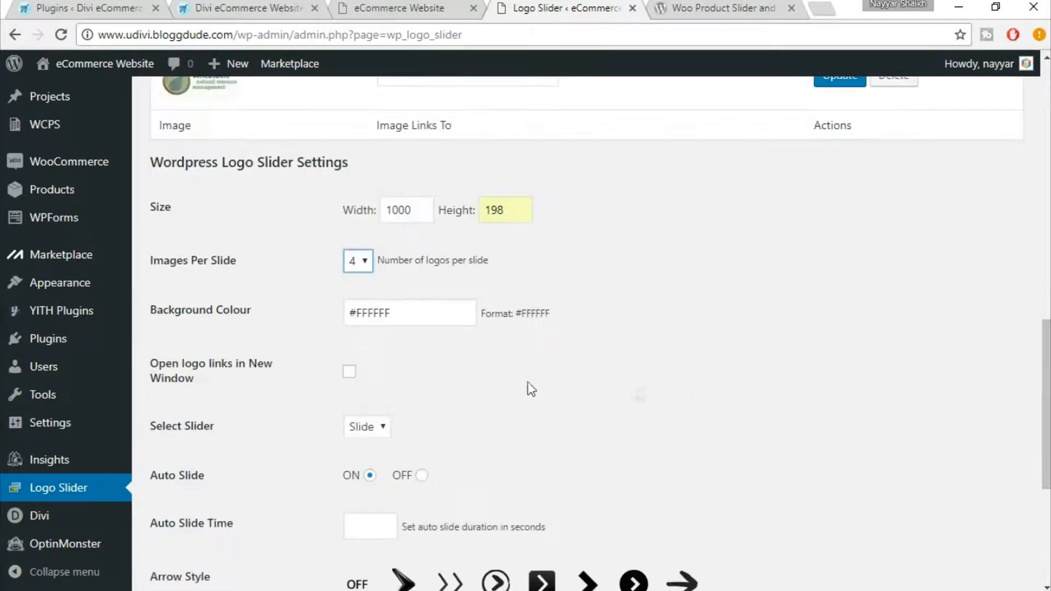
scroll(634, 363, down, 1)
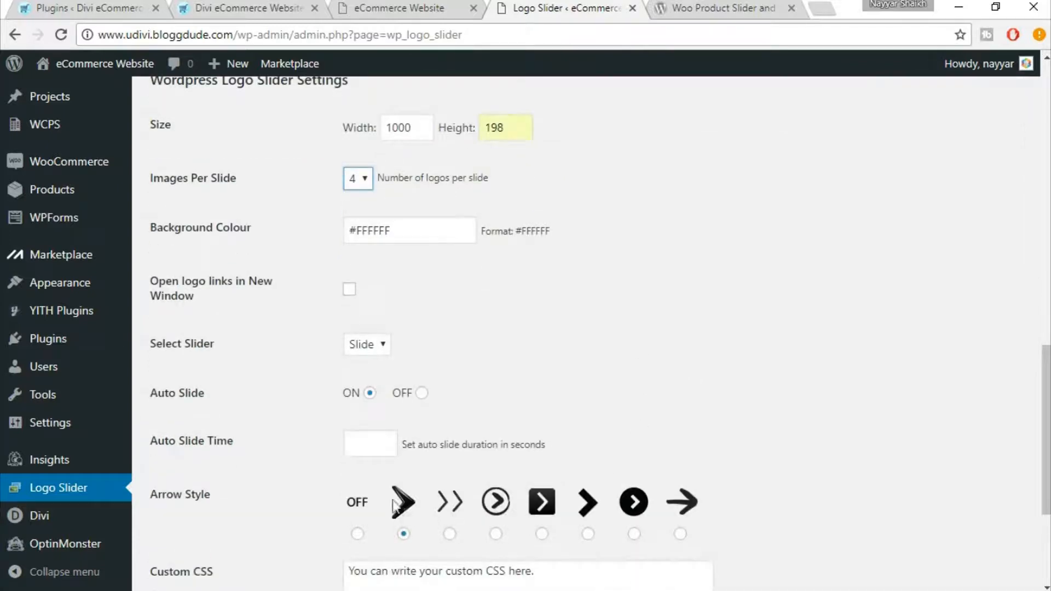
After checking the live homepage carousel, set the auto slide time to 2 seconds.
click(257, 7)
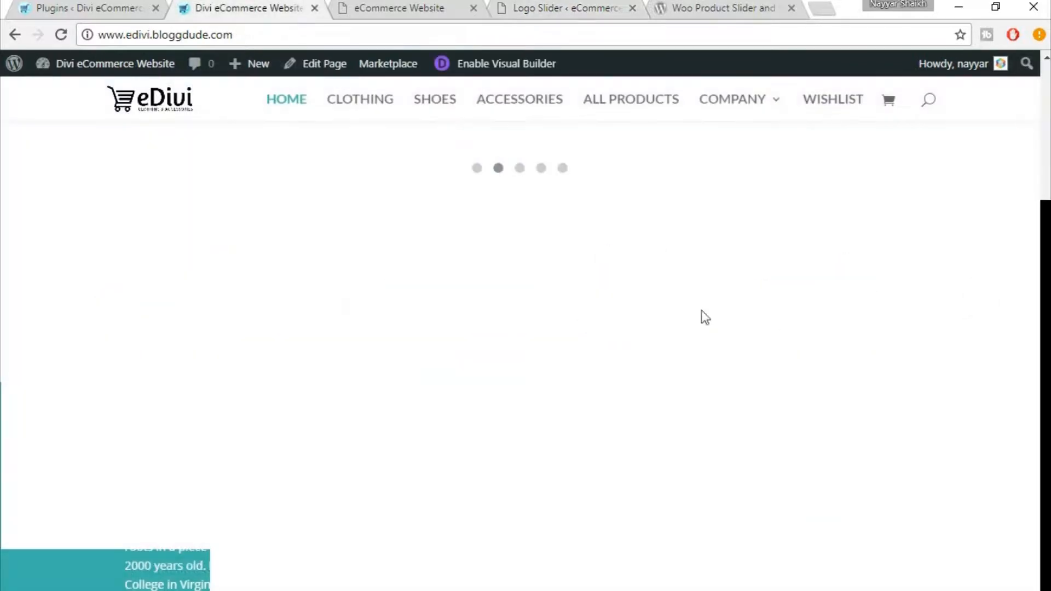
scroll(702, 348, down, 3)
scroll(705, 351, up, 1)
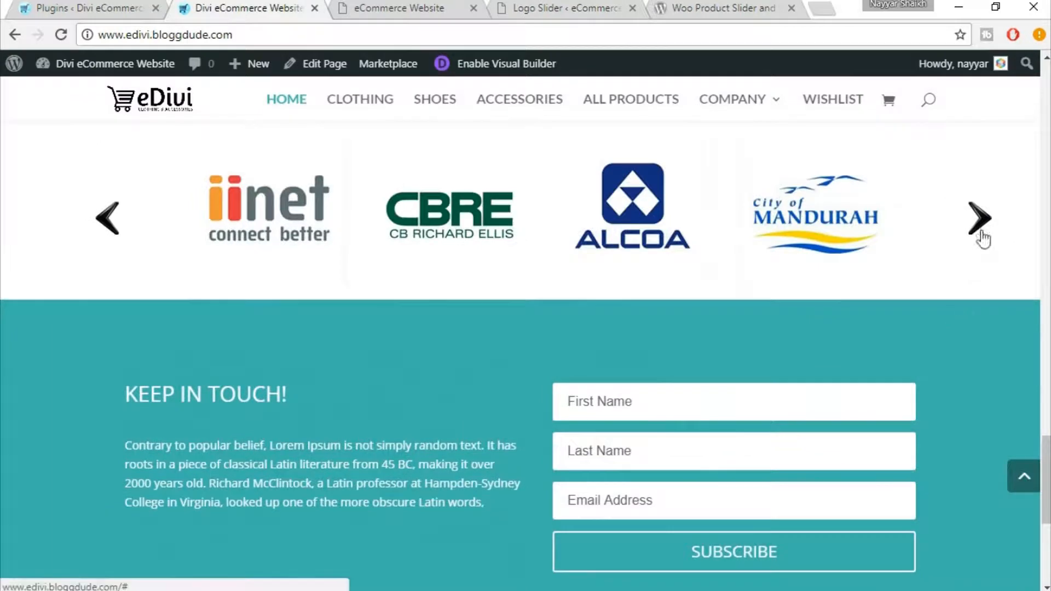
click(386, 7)
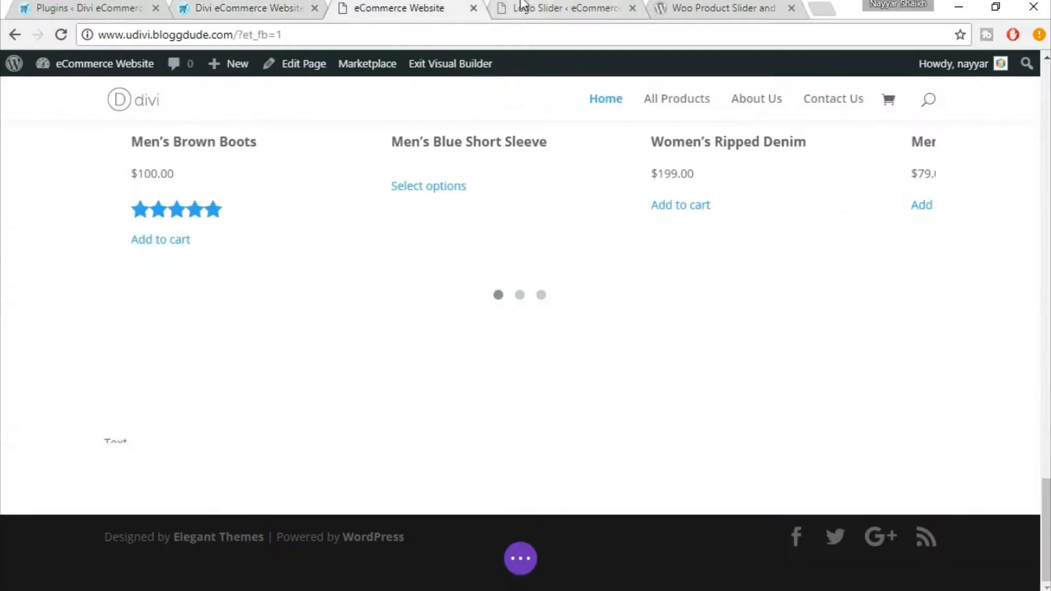
click(564, 8)
scroll(387, 496, down, 1)
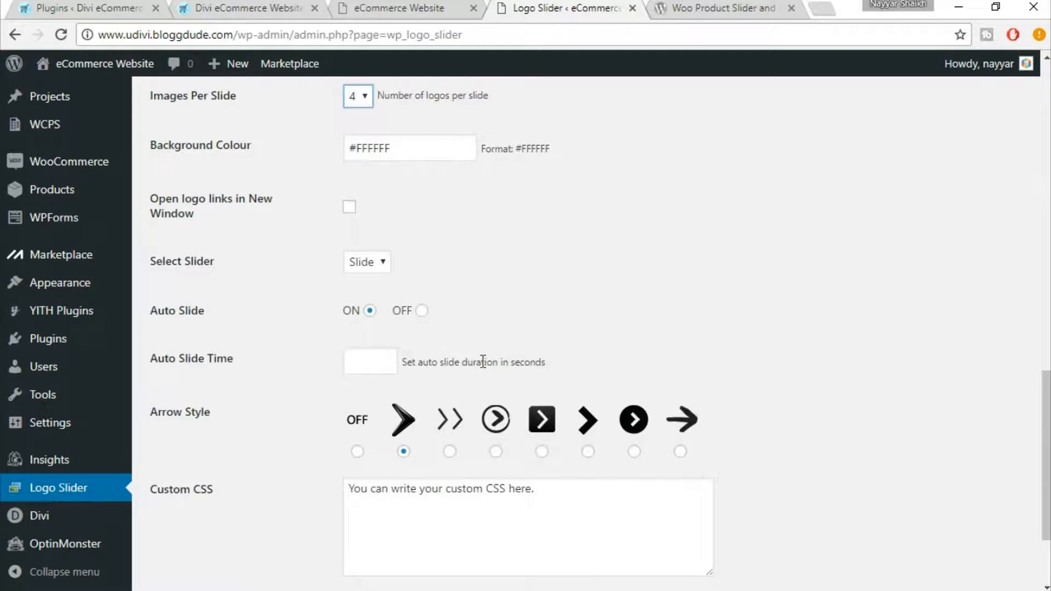
click(388, 368)
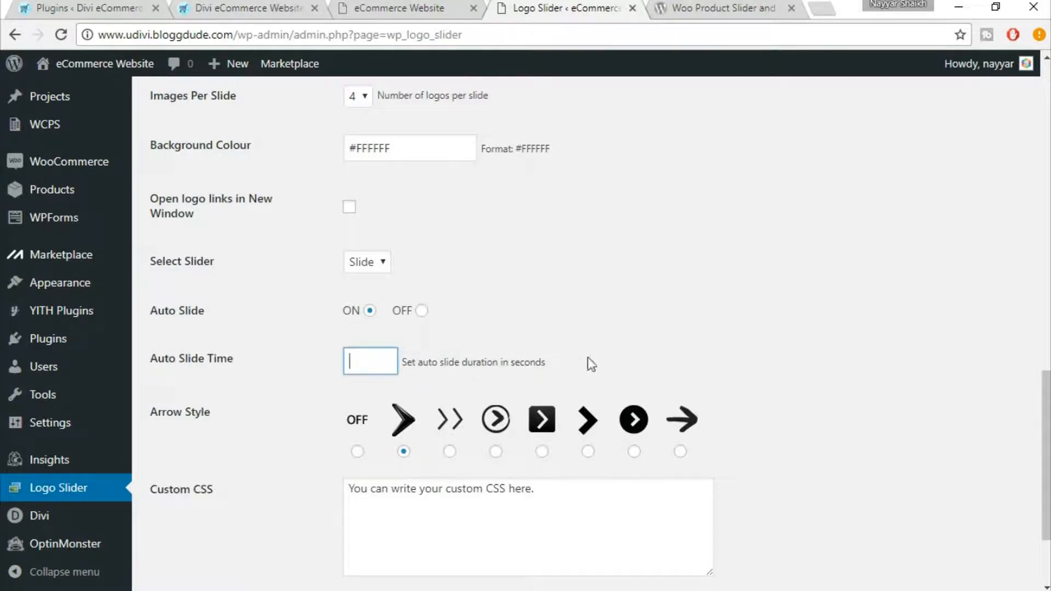
text(2)
scroll(762, 298, down, 3)
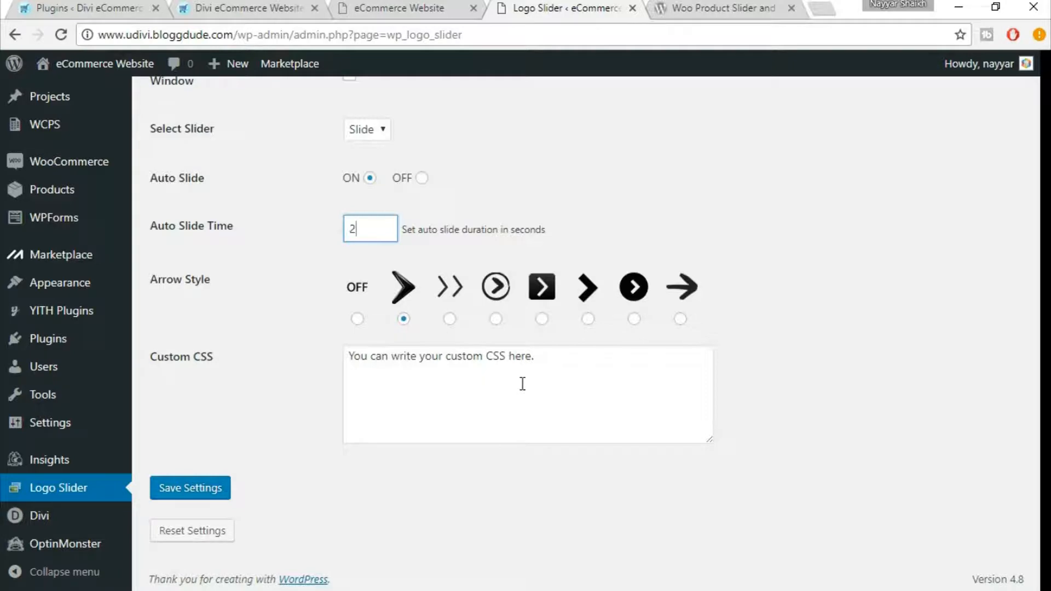
Save the Logo Slider settings and return to the eCommerce Website homepage in the Visual Builder.
click(195, 490)
scroll(732, 409, down, 5)
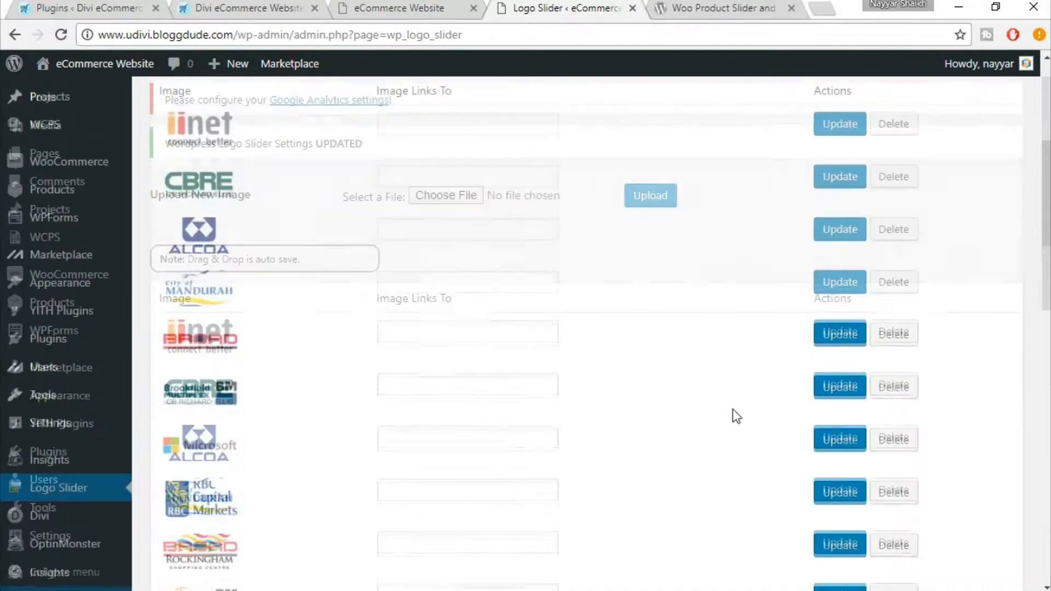
scroll(733, 409, up, 4)
click(438, 288)
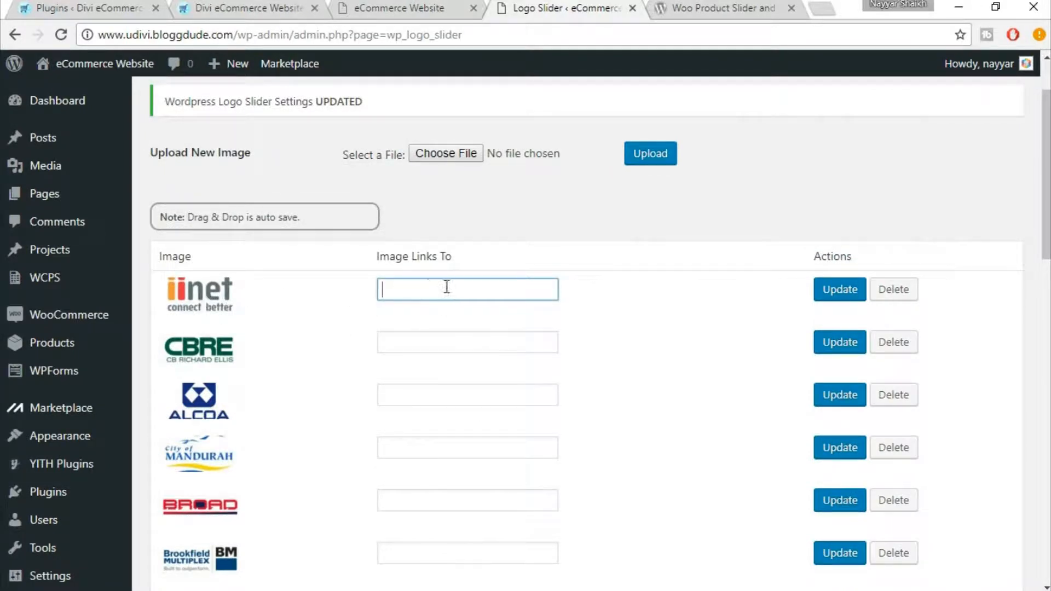
scroll(646, 365, down, 5)
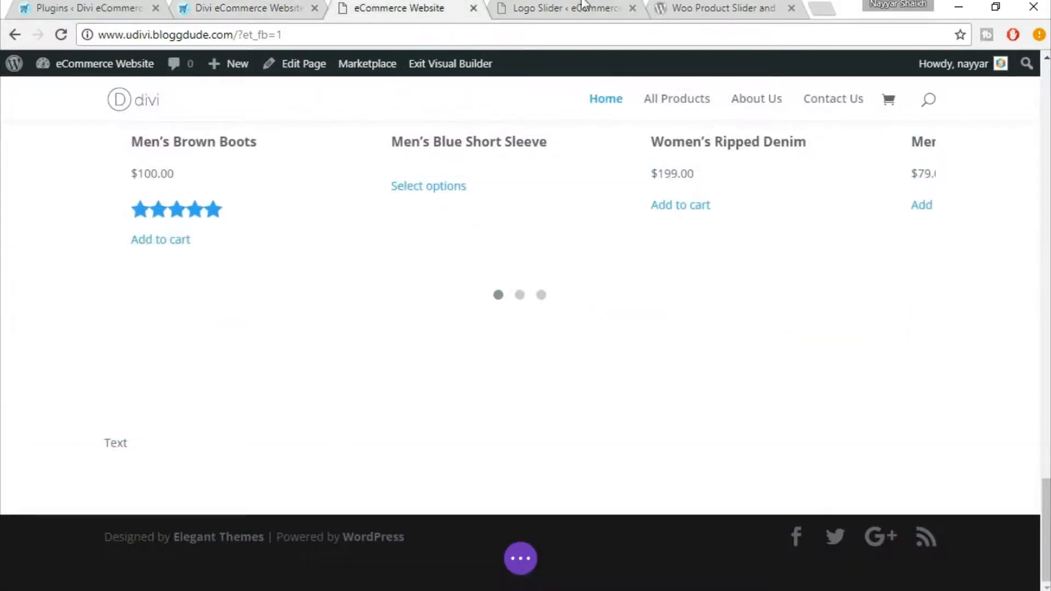
click(583, 5)
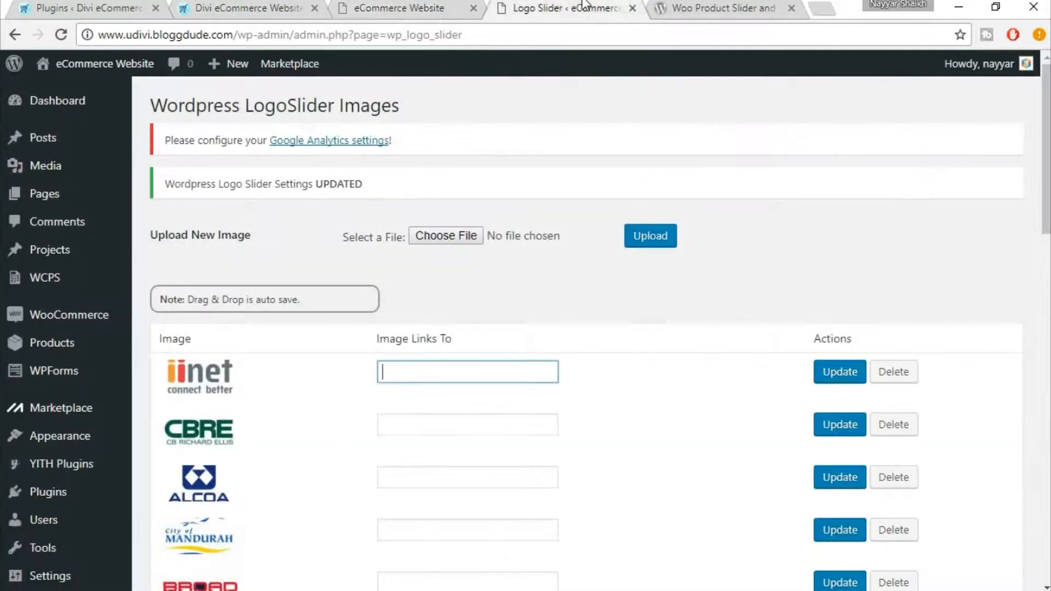
click(441, 7)
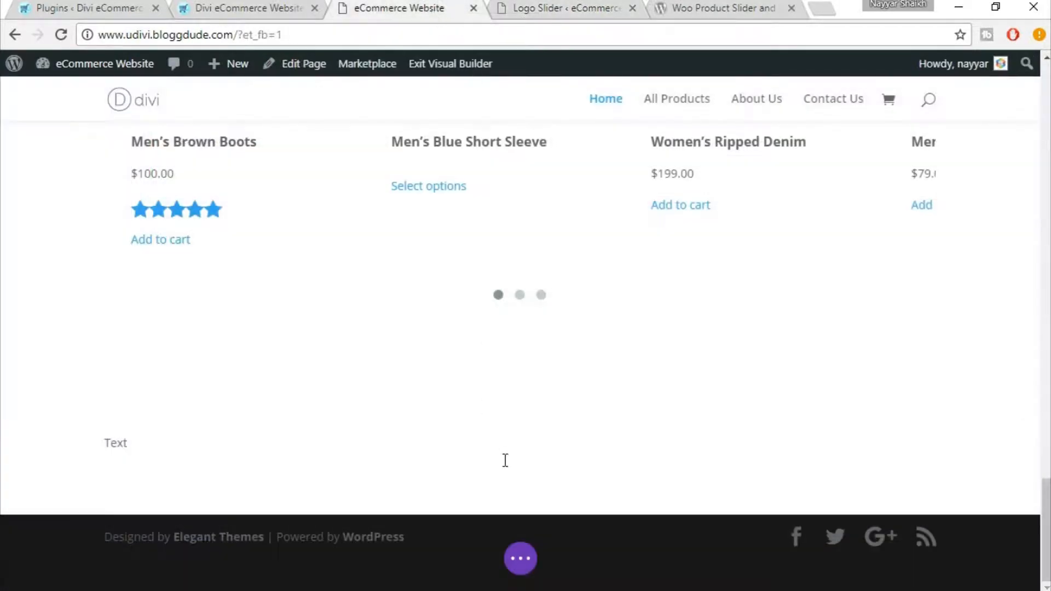
mouse_move(105, 441)
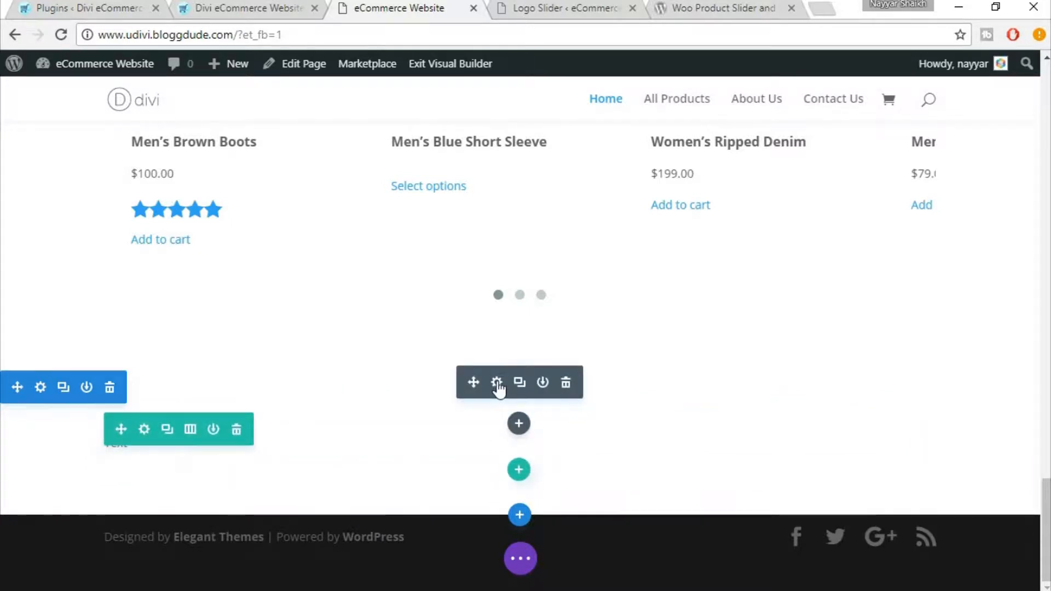
In the Text module's Visual content, swap 'Text' for a centre-aligned [logo-slider] shortcode and confirm.
click(496, 383)
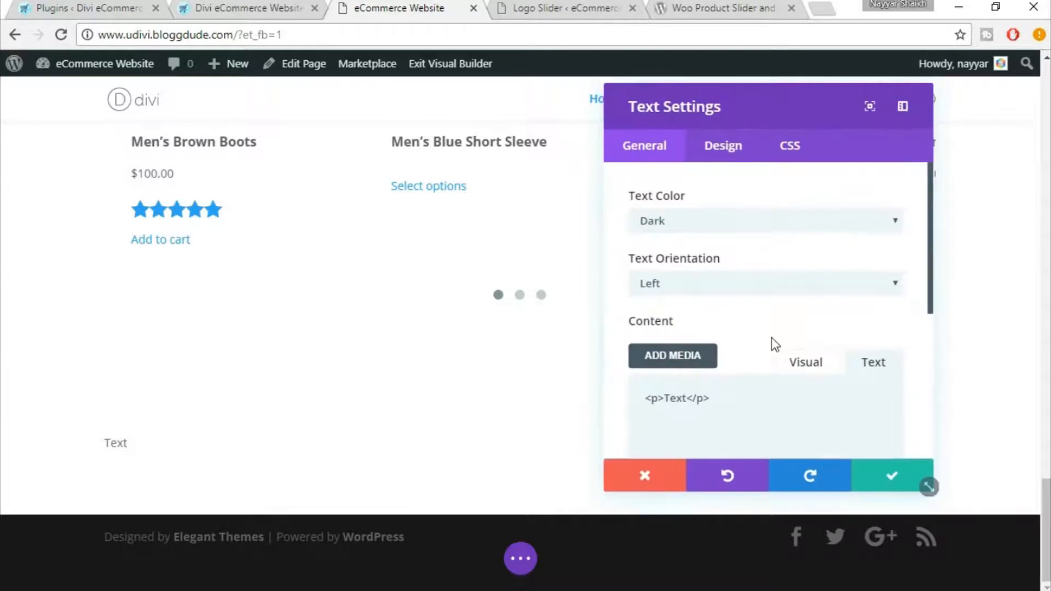
scroll(772, 342, down, 5)
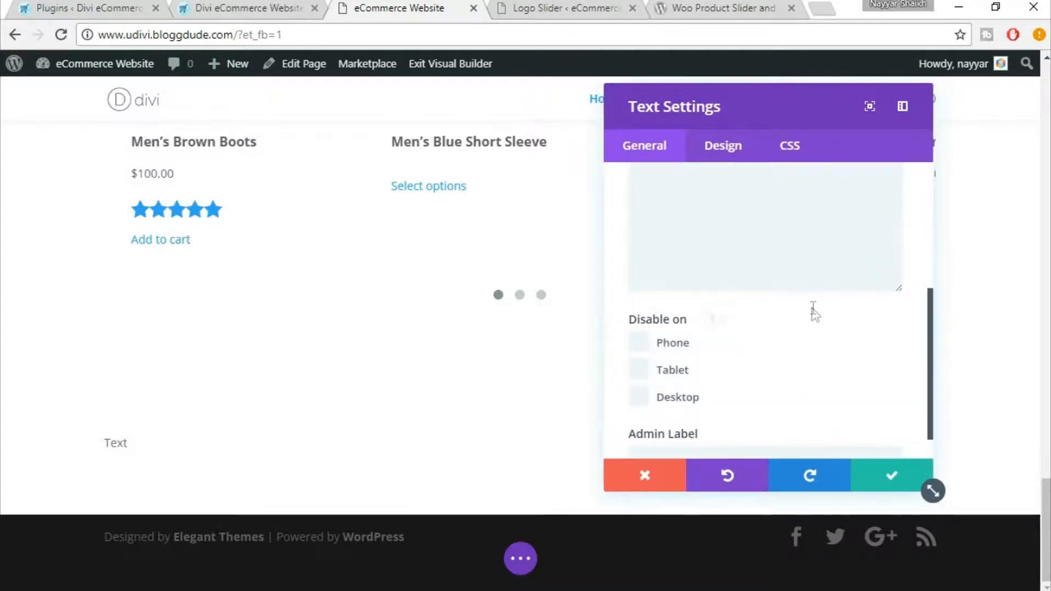
scroll(812, 308, up, 5)
click(809, 289)
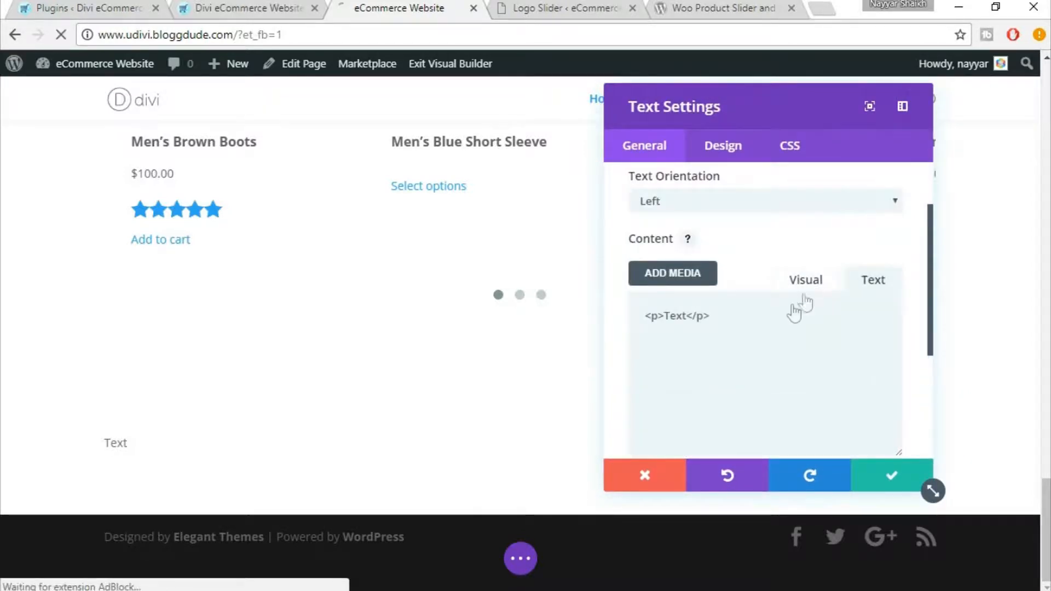
click(800, 278)
click(752, 399)
drag(706, 389, 628, 394)
click(699, 408)
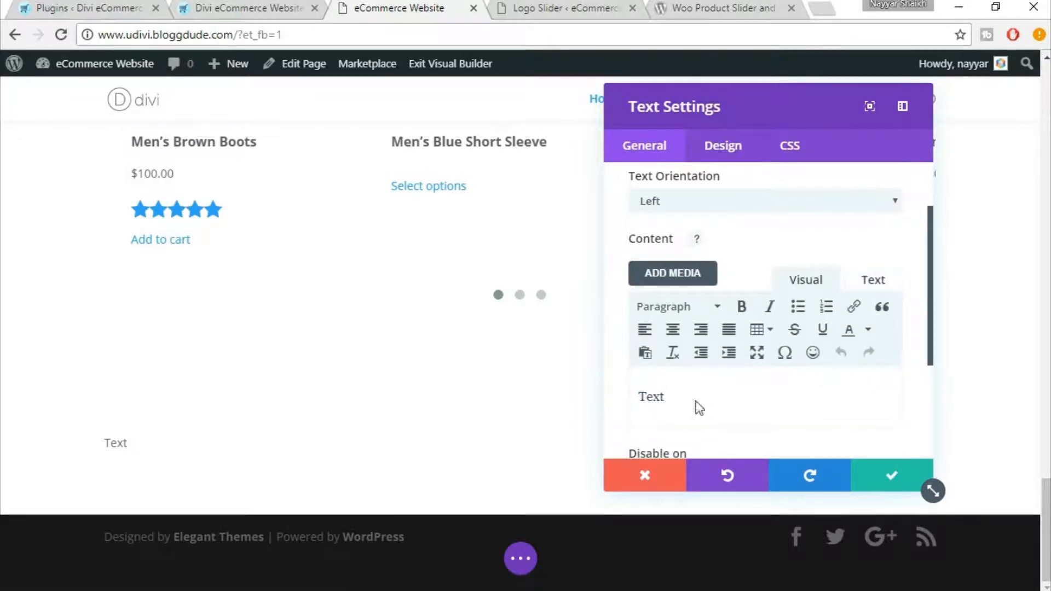
text([logo-slider])
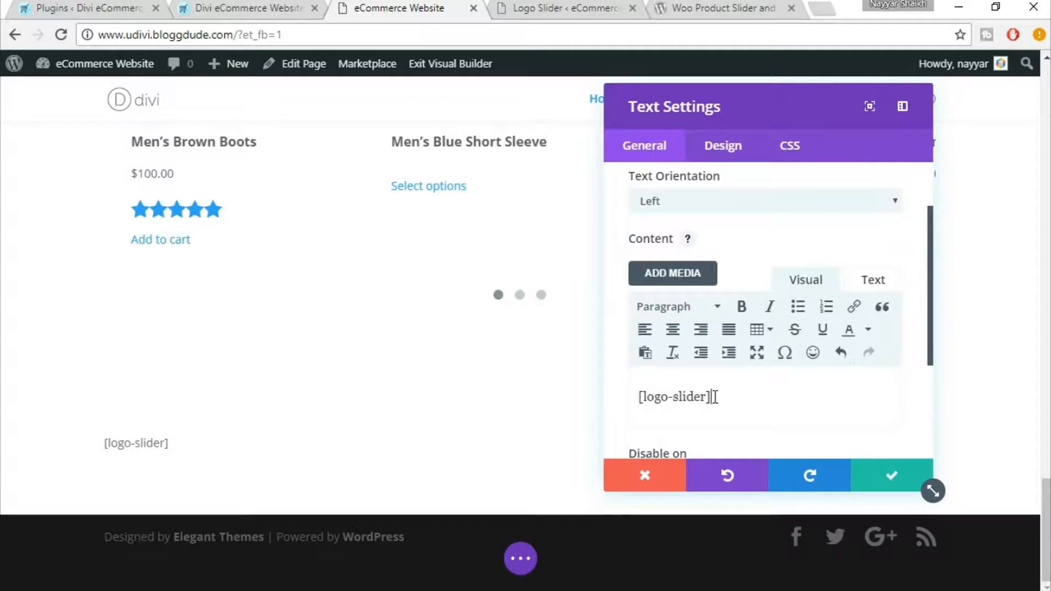
drag(714, 396, 636, 392)
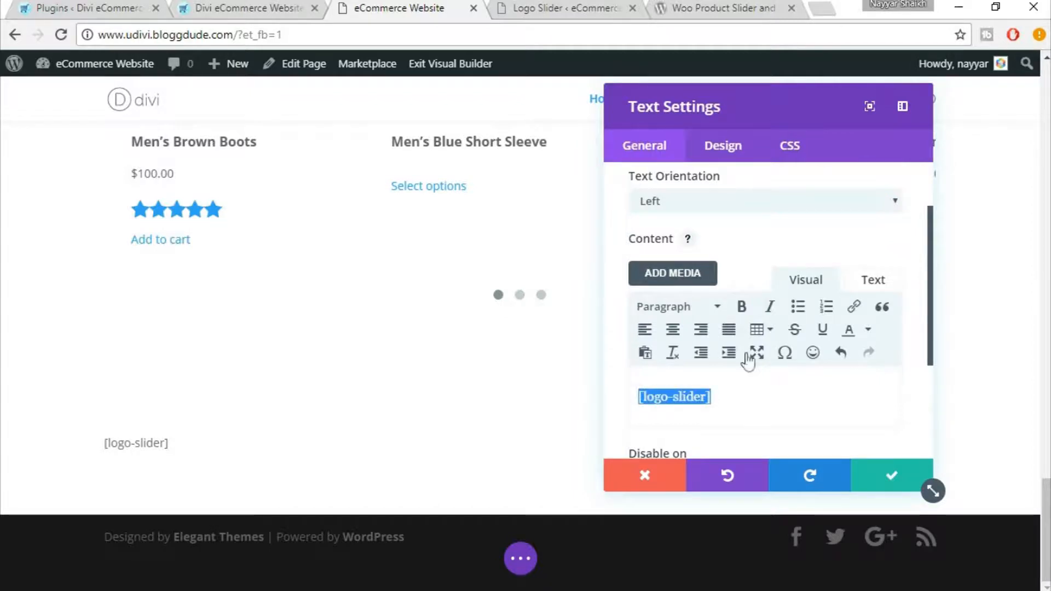
click(672, 335)
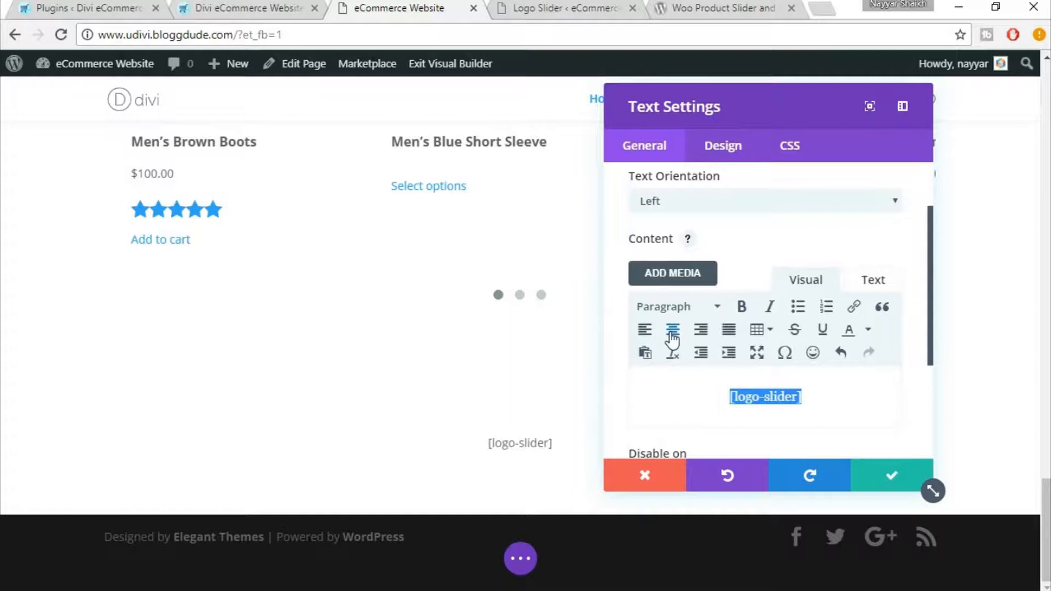
click(904, 479)
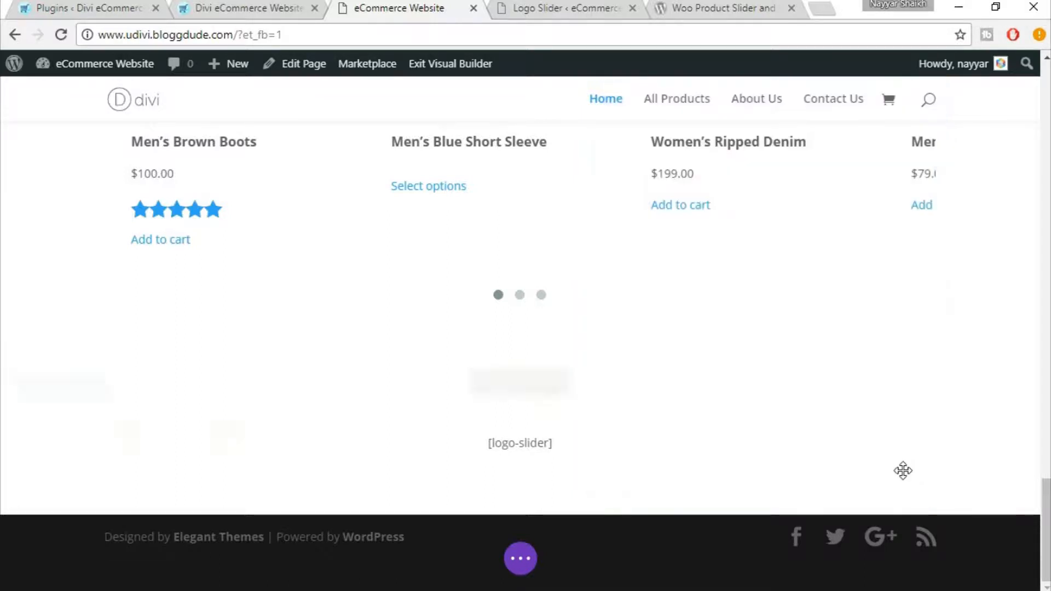
Save the page and reload it so the logo carousel renders.
click(528, 558)
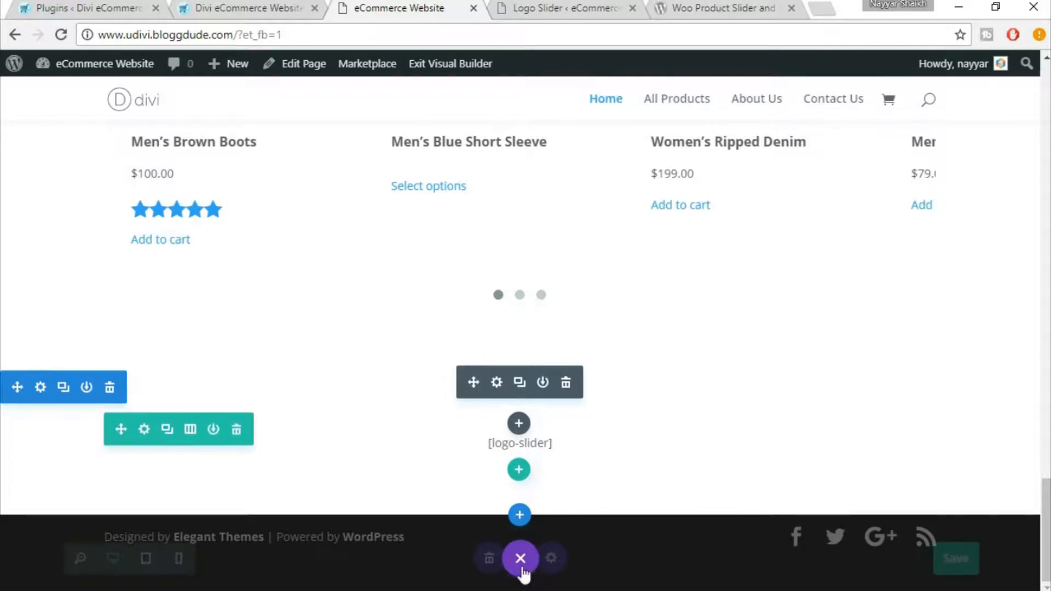
click(990, 558)
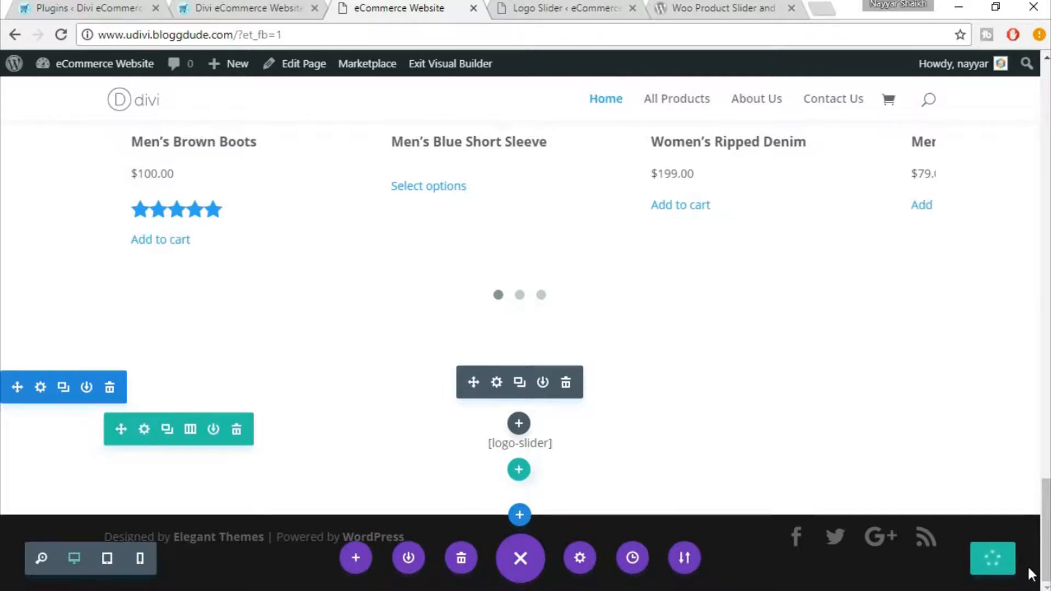
click(61, 35)
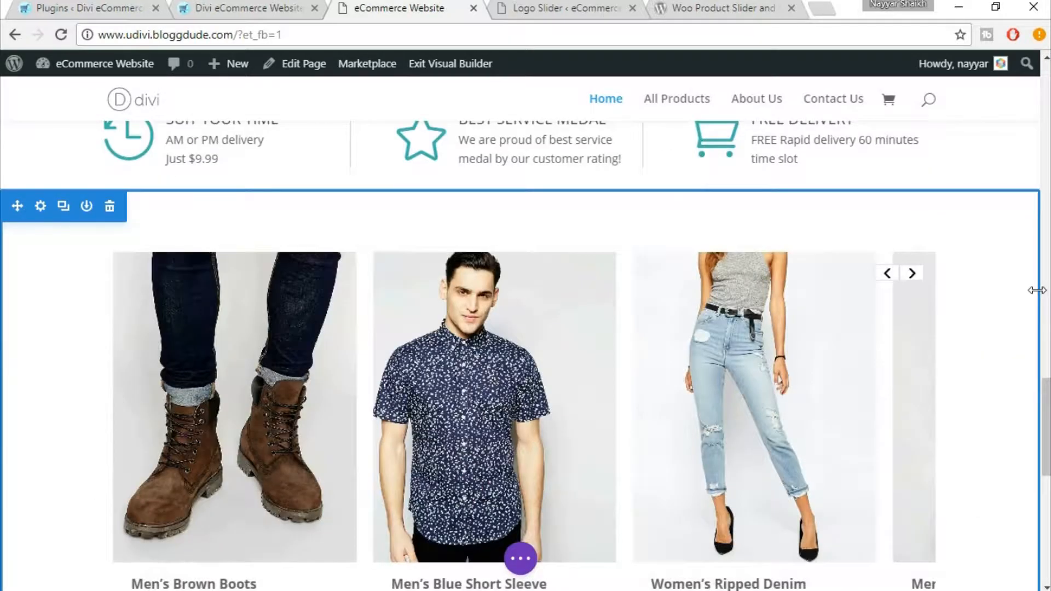
scroll(1037, 291, down, 5)
scroll(1037, 304, down, 4)
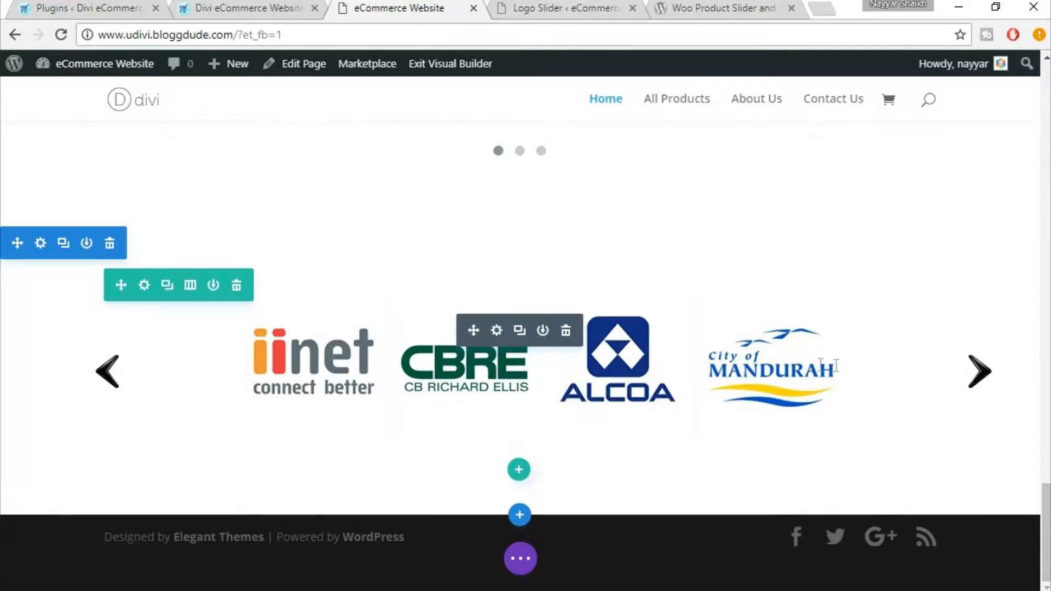
Compare the carousel with the reference site's logo slider and bring up the saved Logo Slider CSS notes.
click(286, 6)
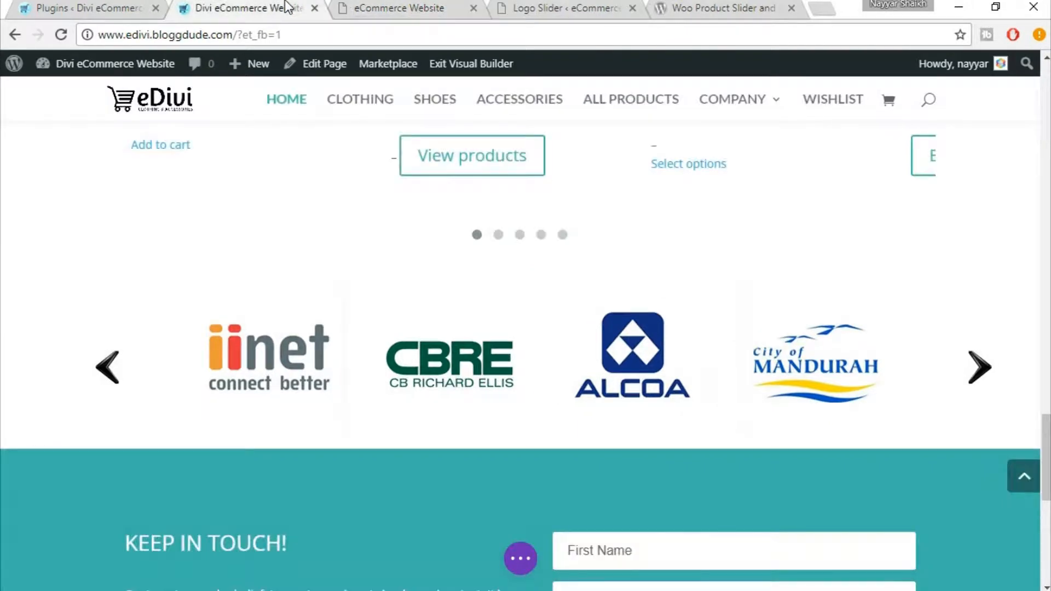
click(443, 7)
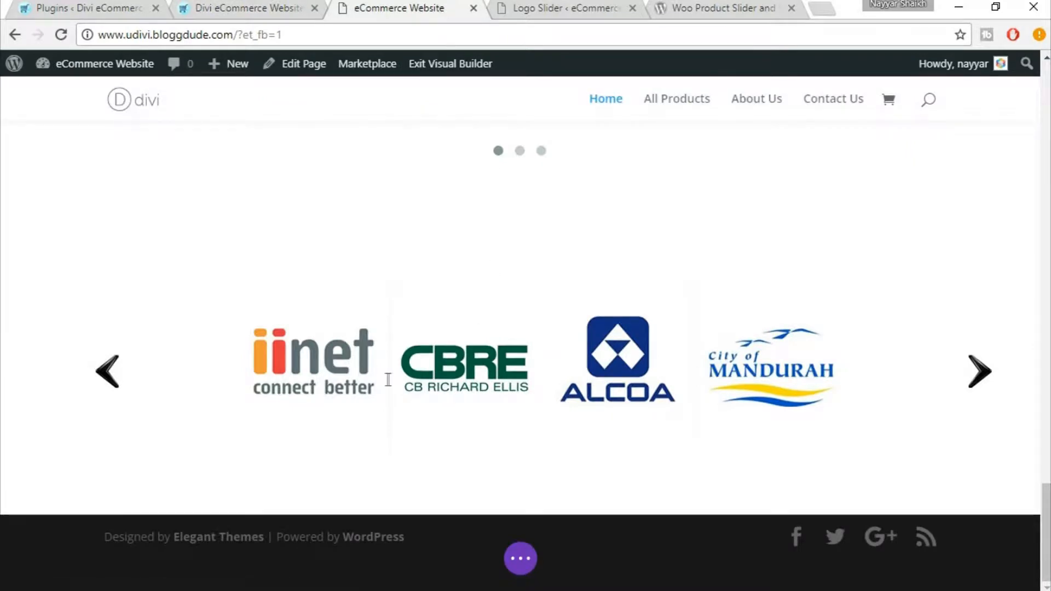
click(261, 6)
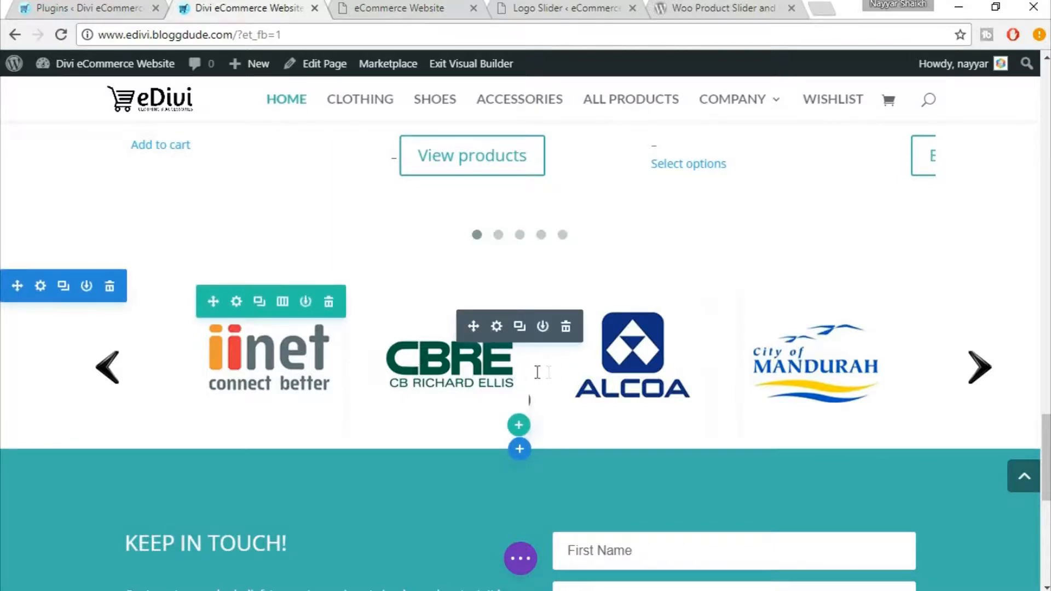
click(406, 7)
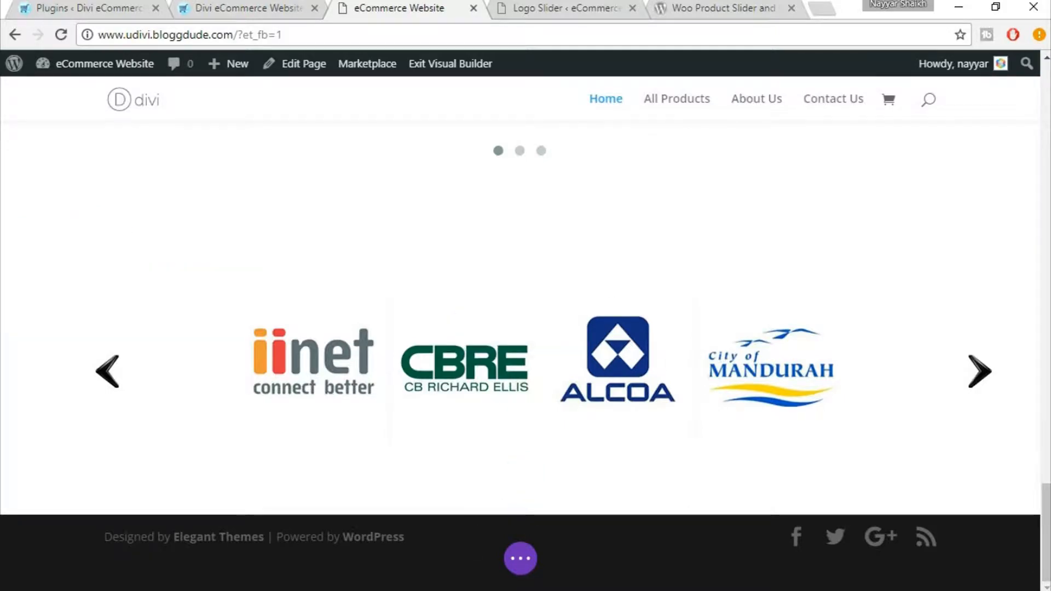
click(477, 590)
scroll(314, 317, down, 1)
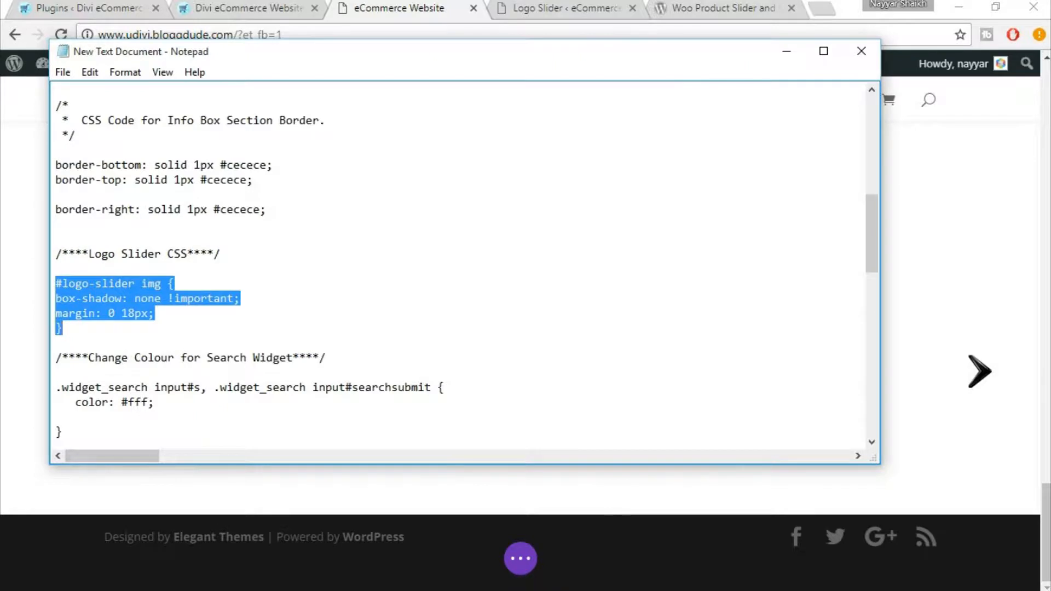
Paste the #logo-slider img rule into the page's Custom CSS and save the page.
click(596, 589)
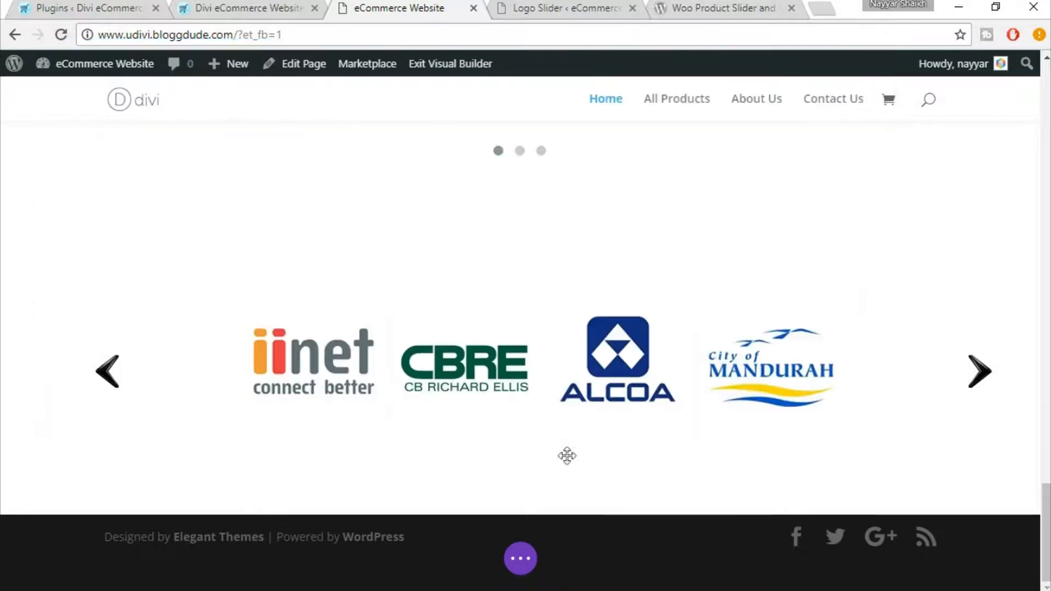
click(520, 561)
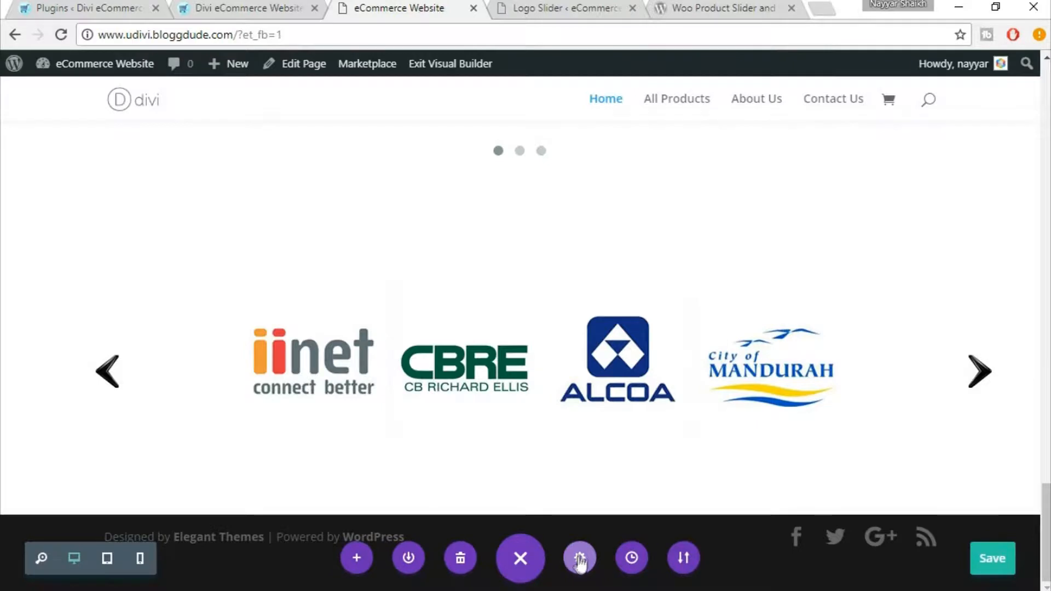
click(580, 558)
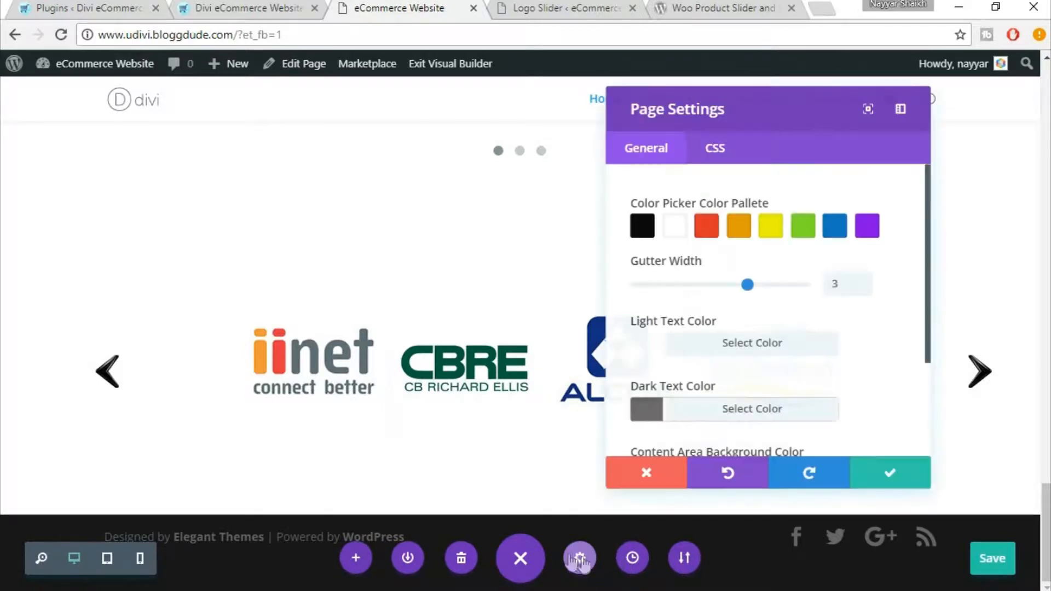
click(726, 145)
click(837, 241)
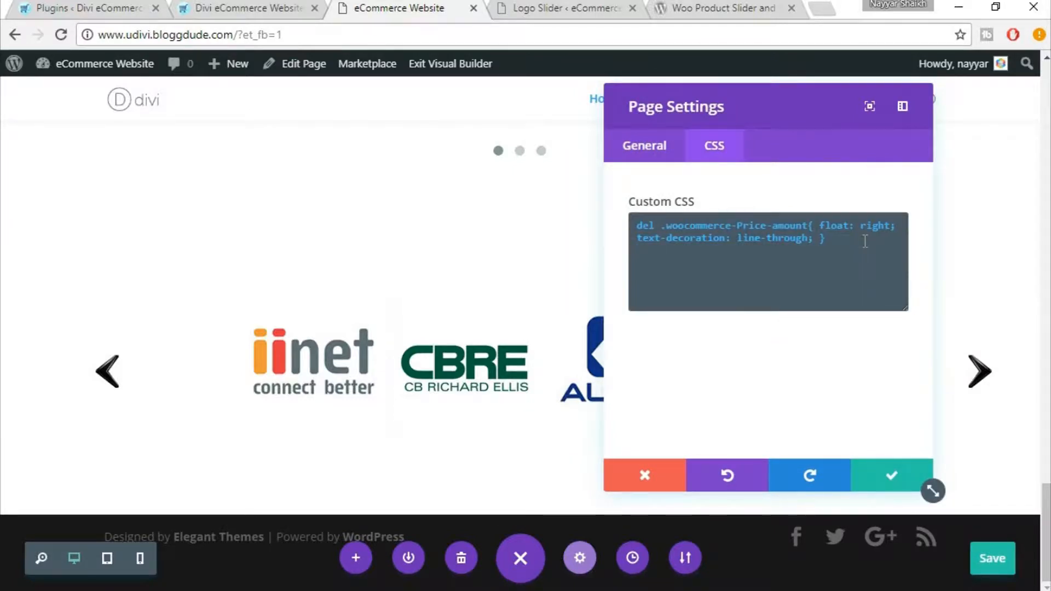
text(#logo-slider img { box-shadow: none !important; margin: 0 10px; })
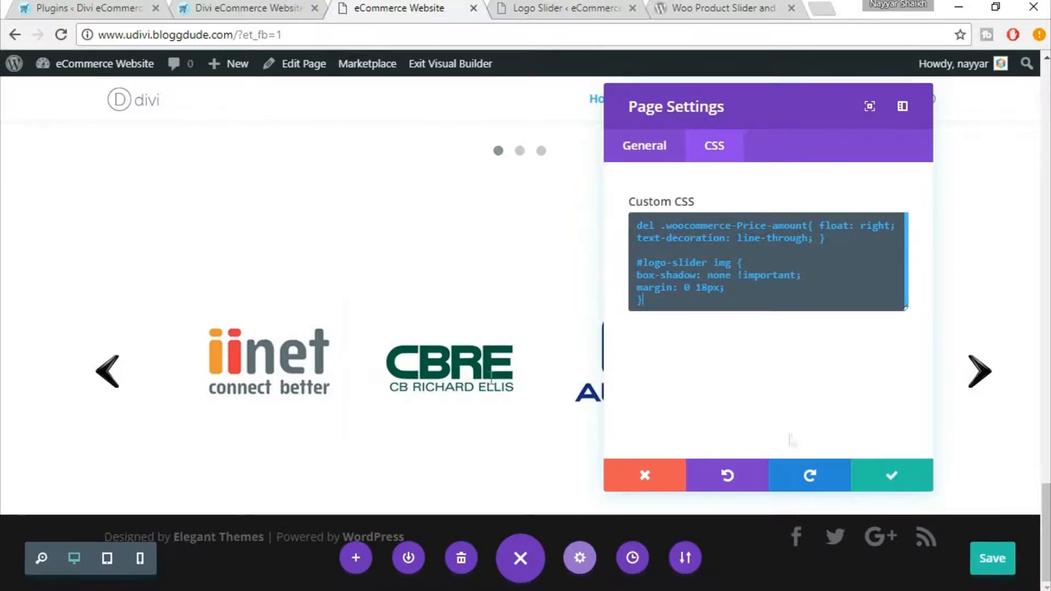
click(911, 484)
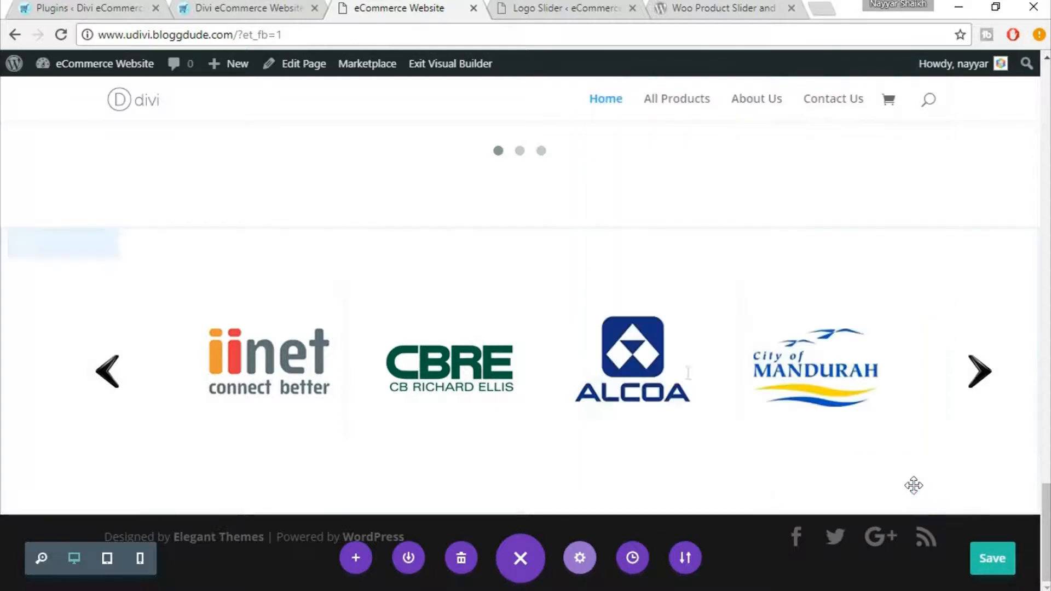
click(1010, 561)
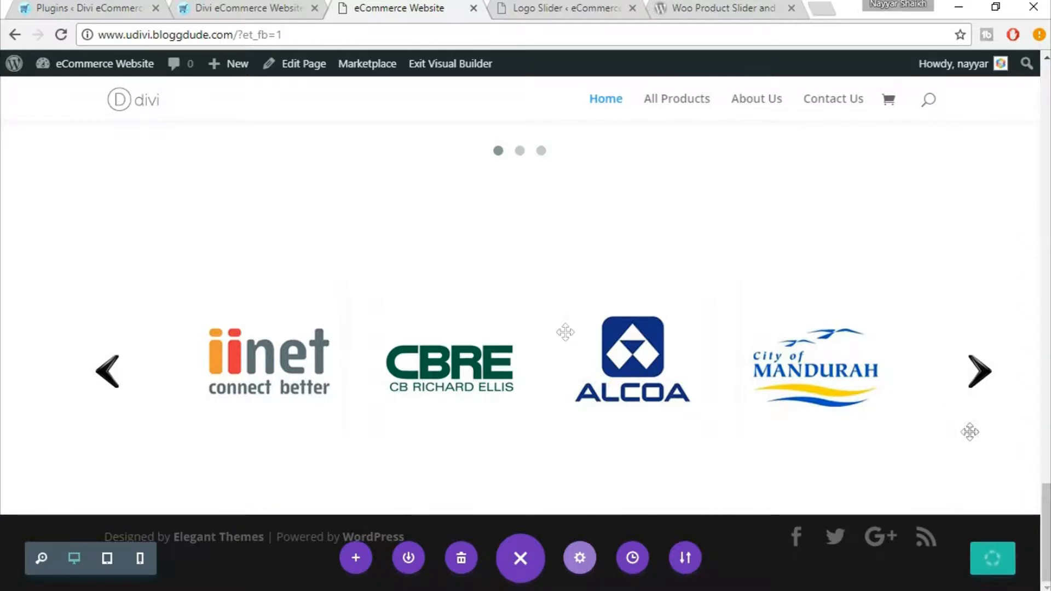
Insert a regular one-column section below the logo carousel and add an Email Optin module to it.
scroll(571, 336, up, 2)
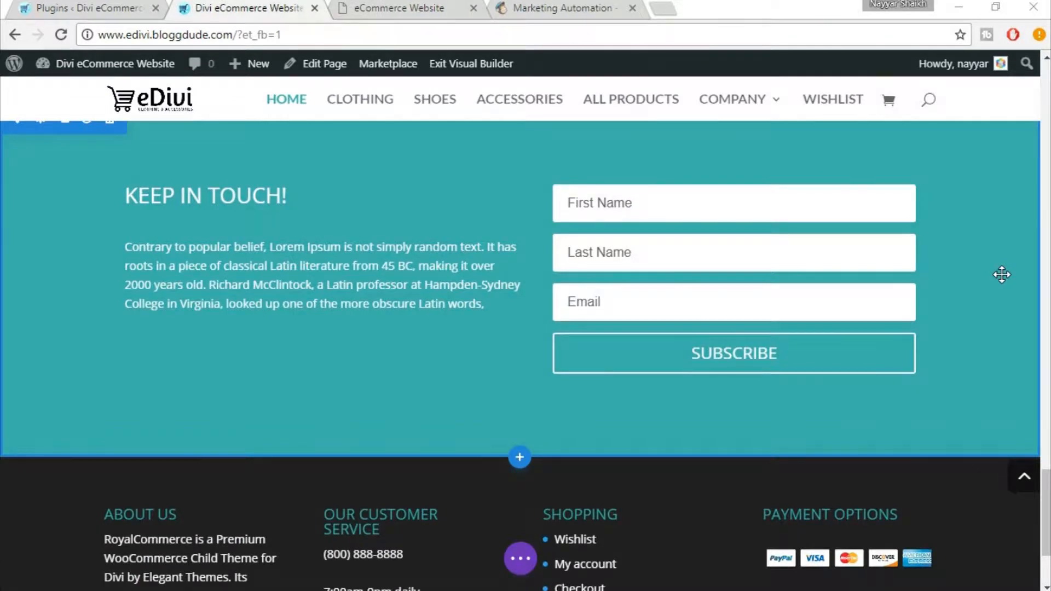
click(436, 7)
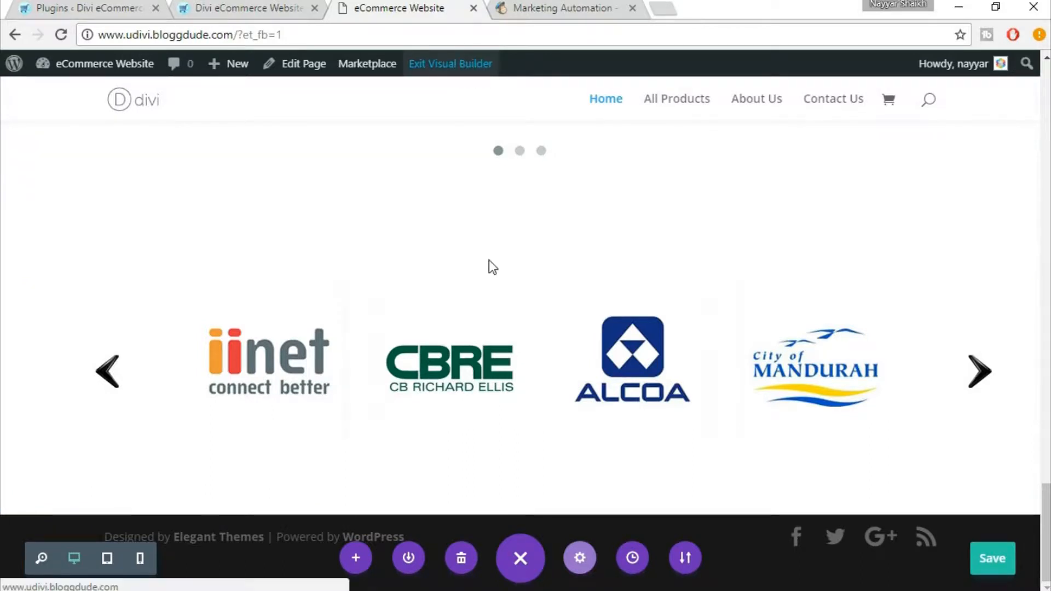
mouse_move(498, 507)
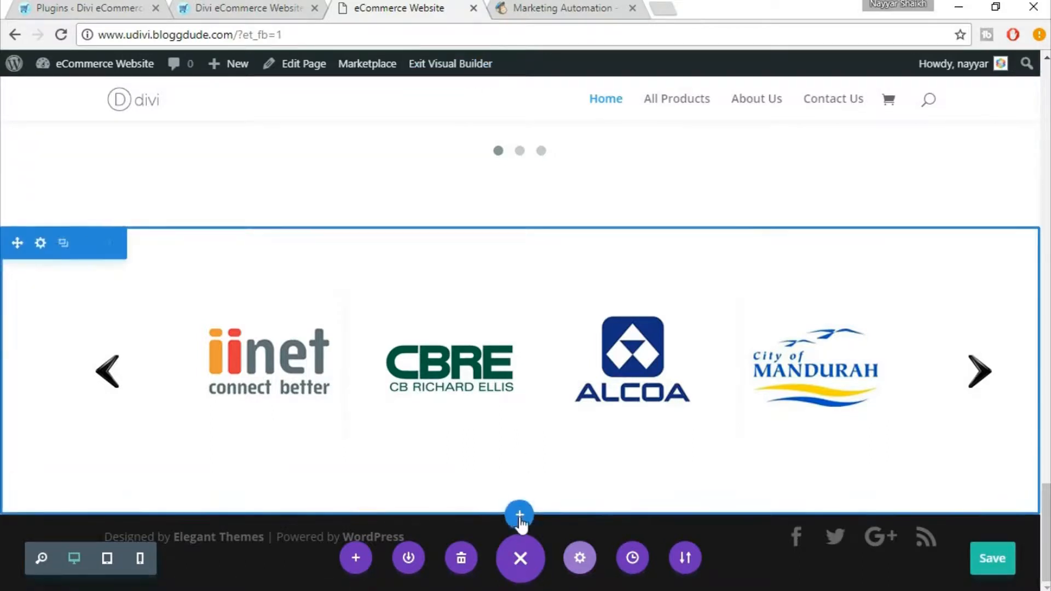
click(519, 520)
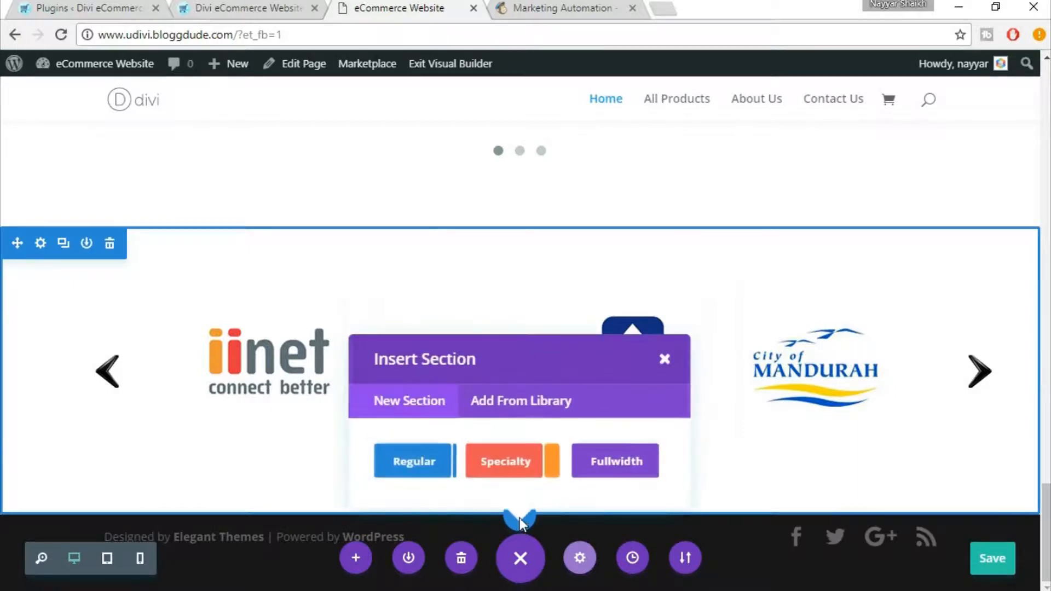
click(400, 463)
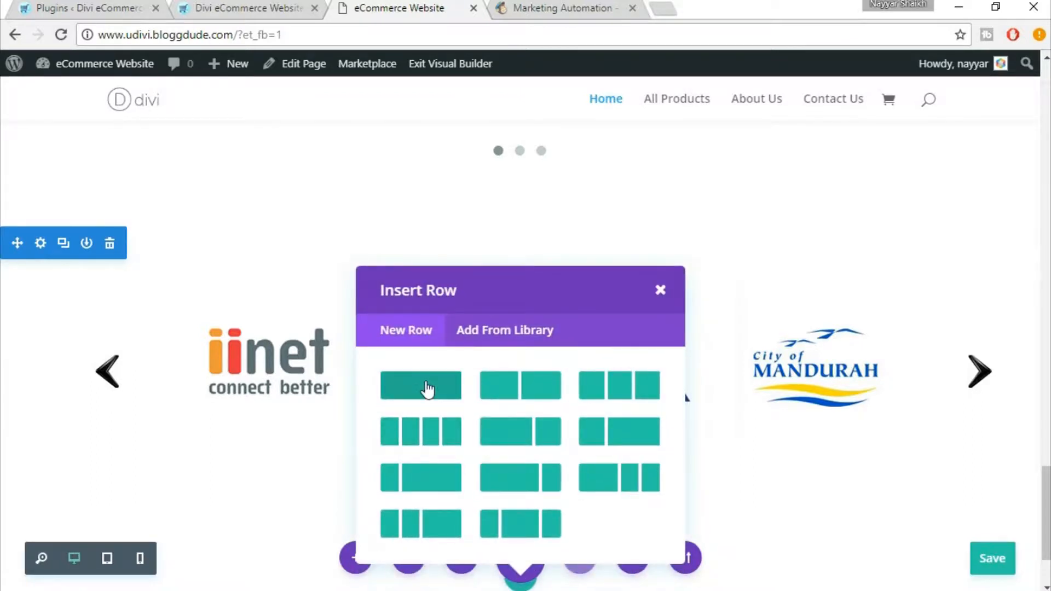
click(427, 388)
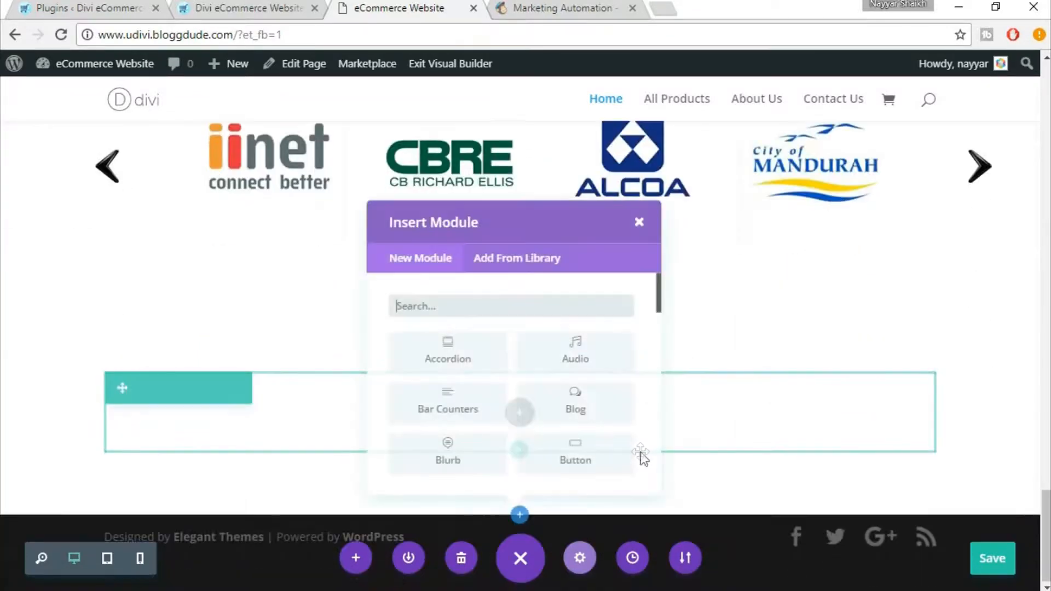
text(email)
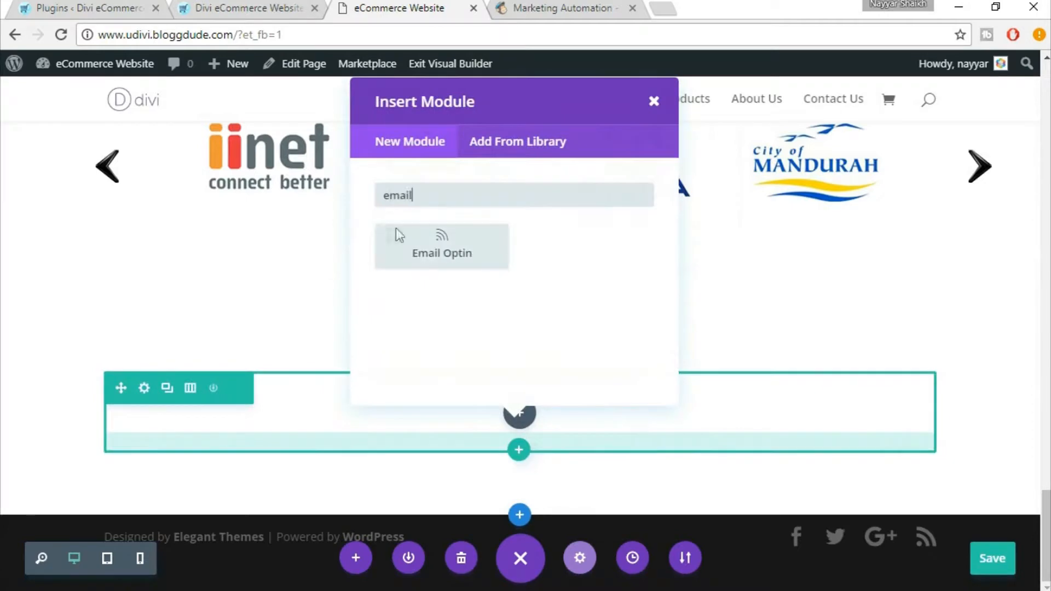
click(441, 252)
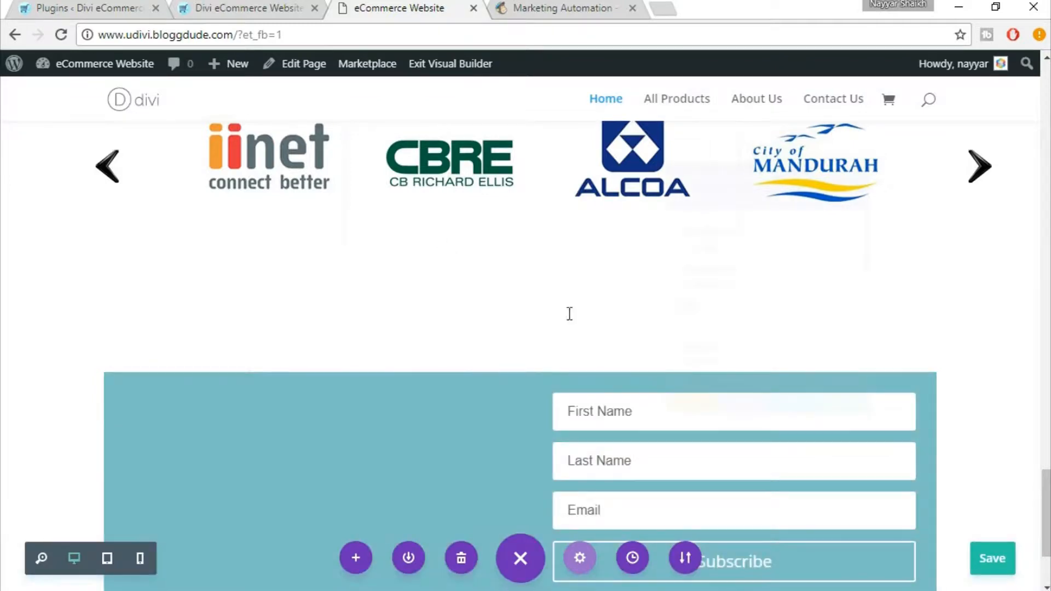
scroll(784, 449, down, 2)
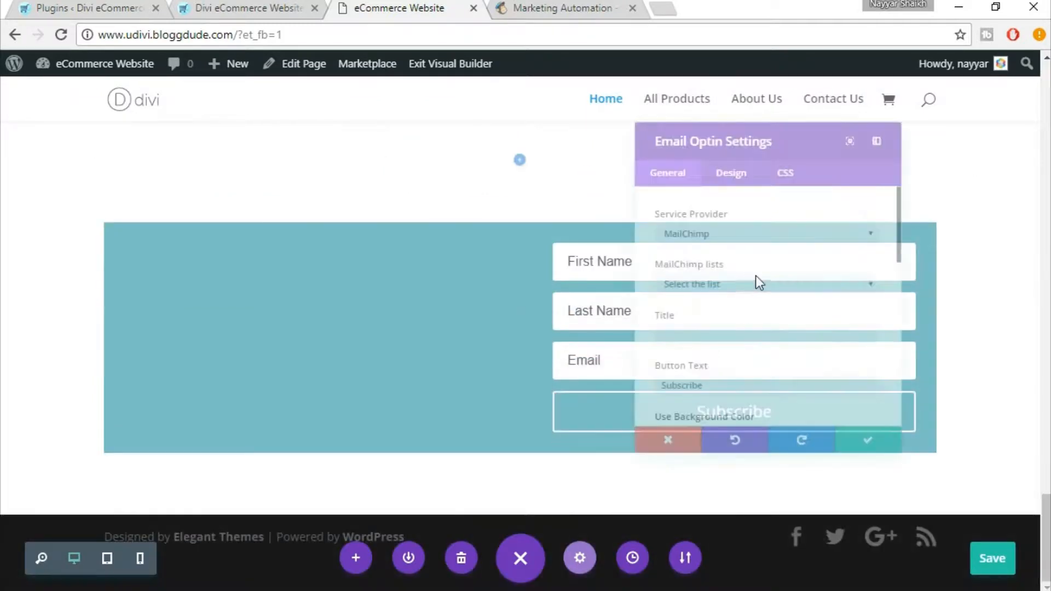
Keep MailChimp as the optin's service provider, leaving its lists unchanged.
click(729, 225)
click(729, 224)
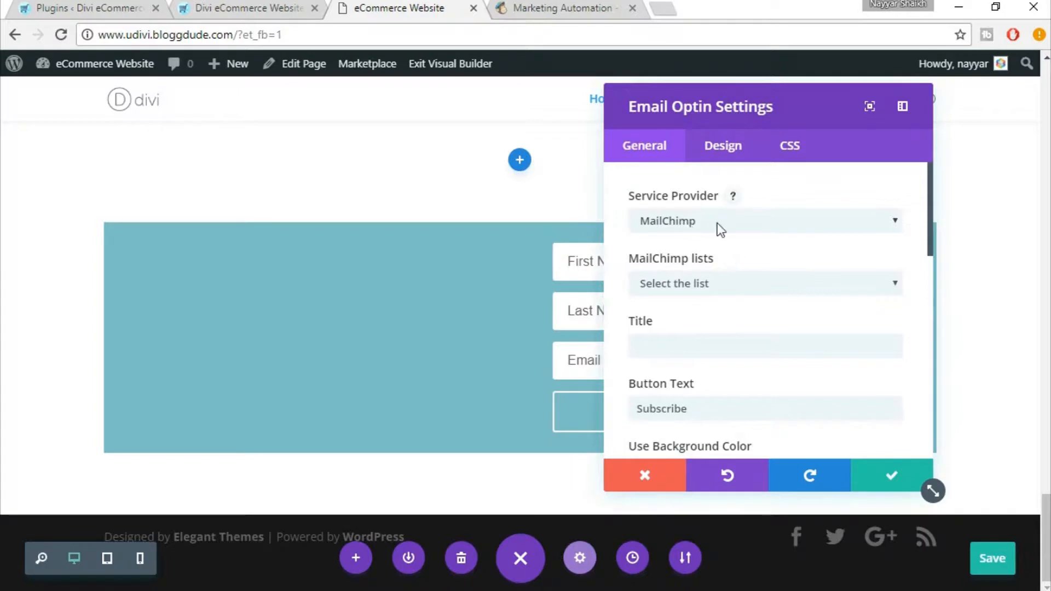
click(753, 291)
click(774, 255)
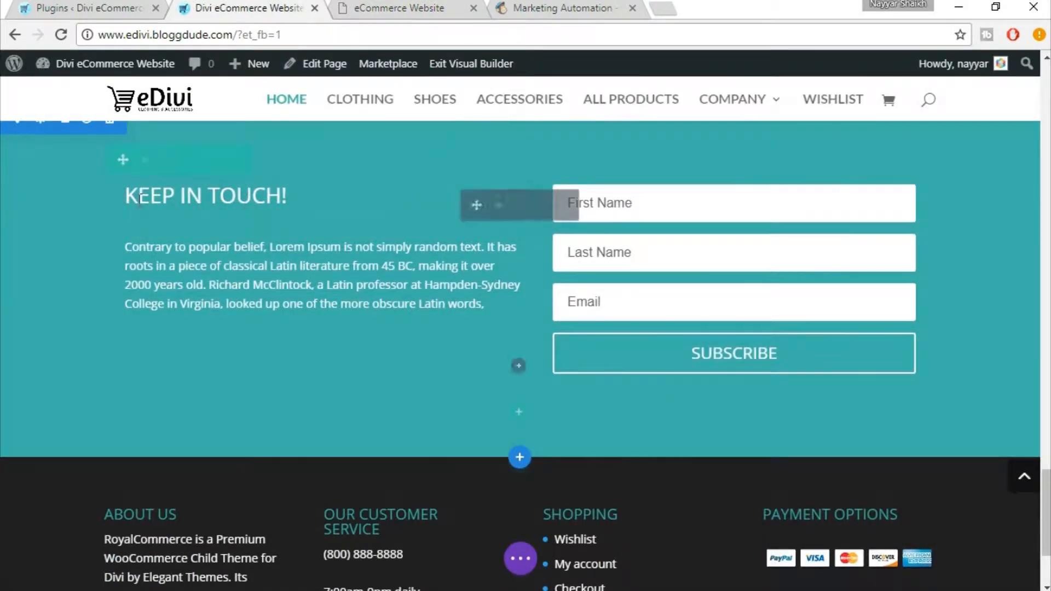
Title the Email Optin module 'KEEP IN TOUCH!'.
click(419, 6)
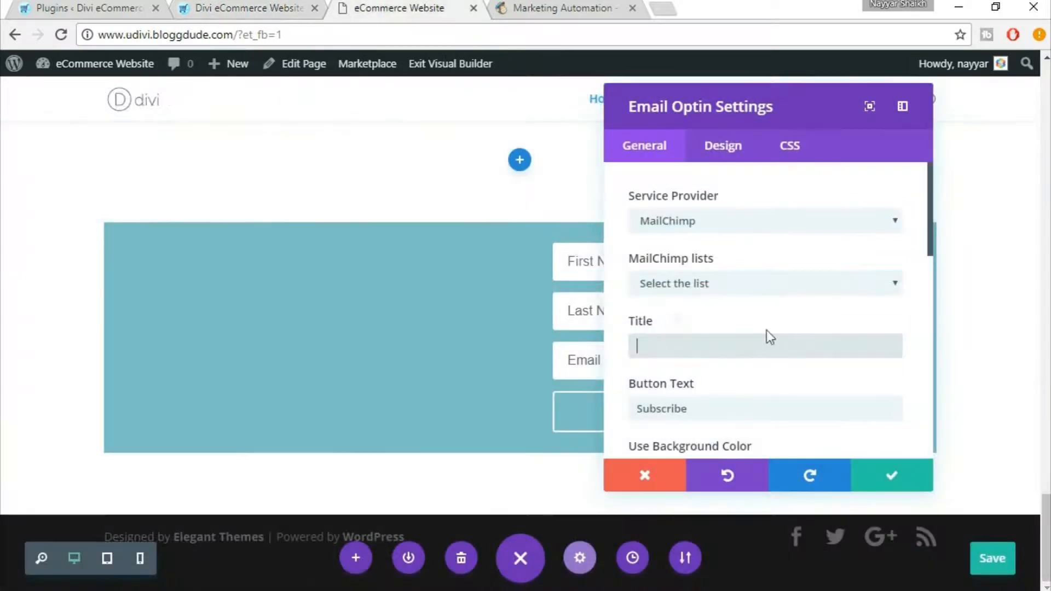
text(K)
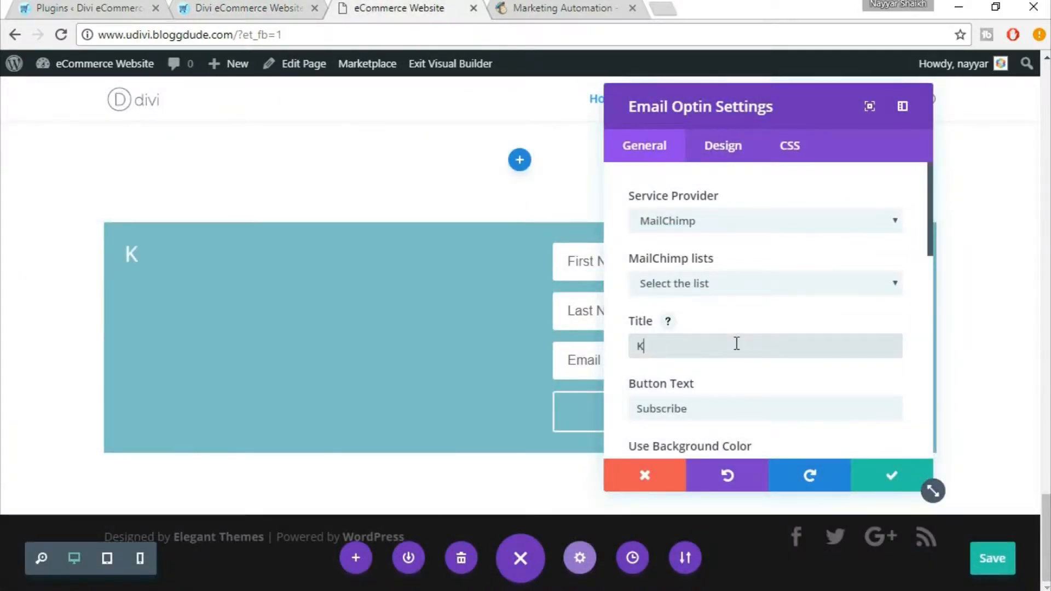
text(EEP)
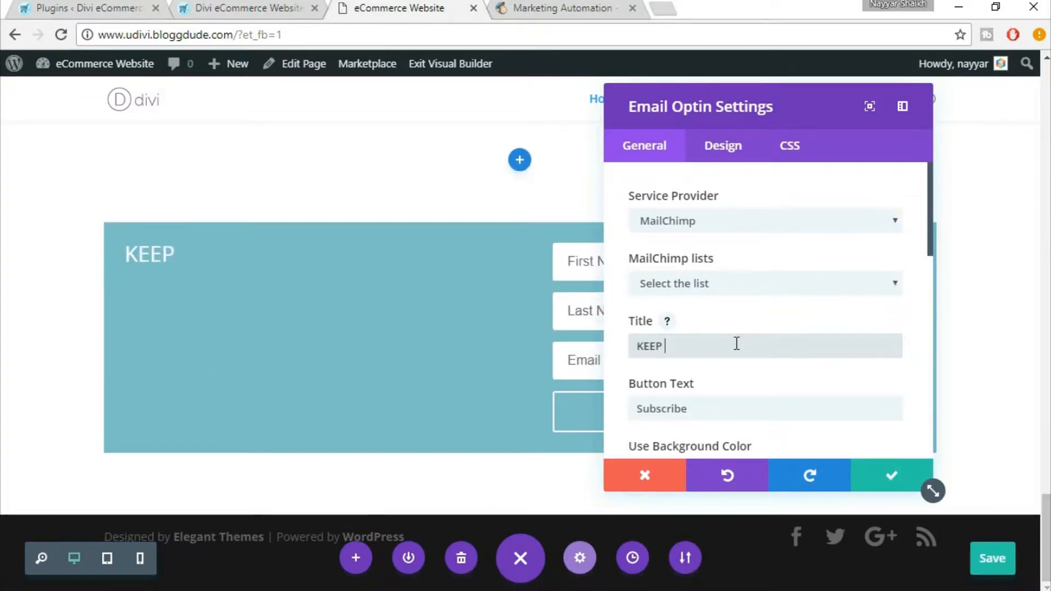
text( IN TOUCH!)
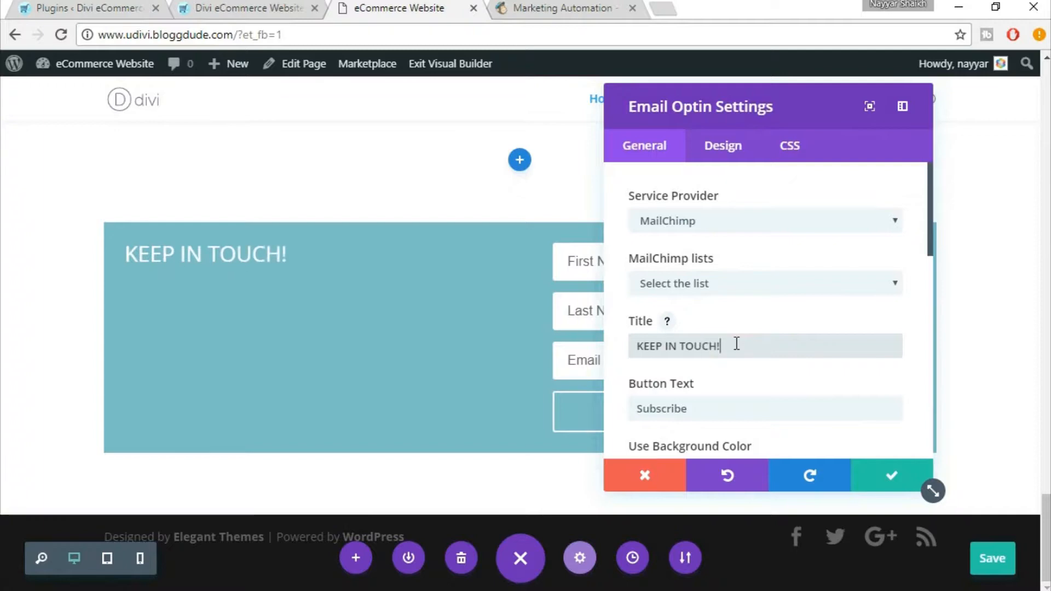
click(260, 5)
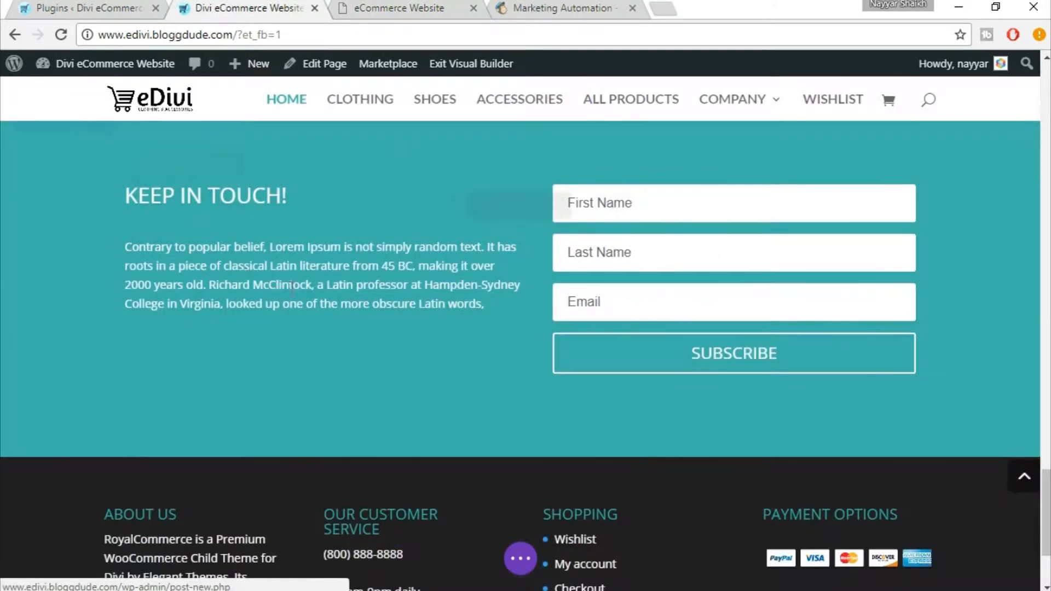
Copy the Lorem Ipsum sample paragraph from the reference site into the optin's content.
mouse_move(327, 294)
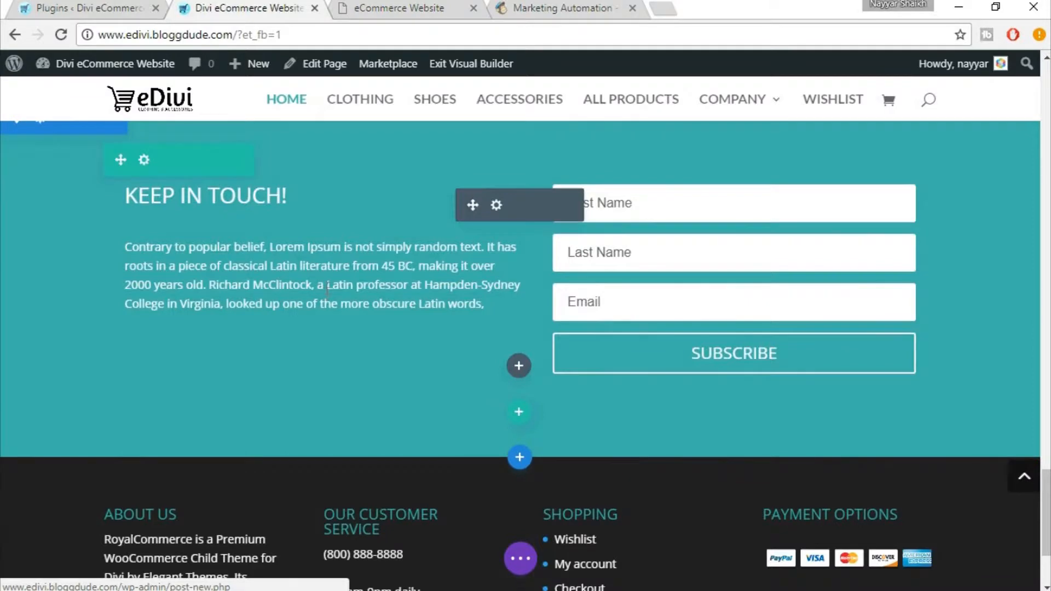
scroll(327, 288, up, 2)
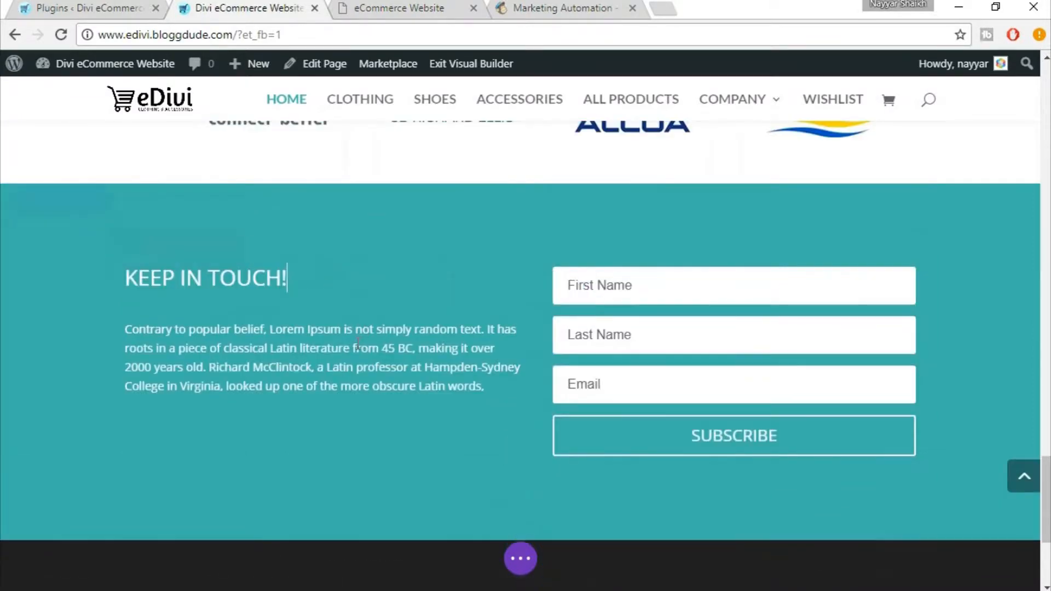
triple_click(356, 372)
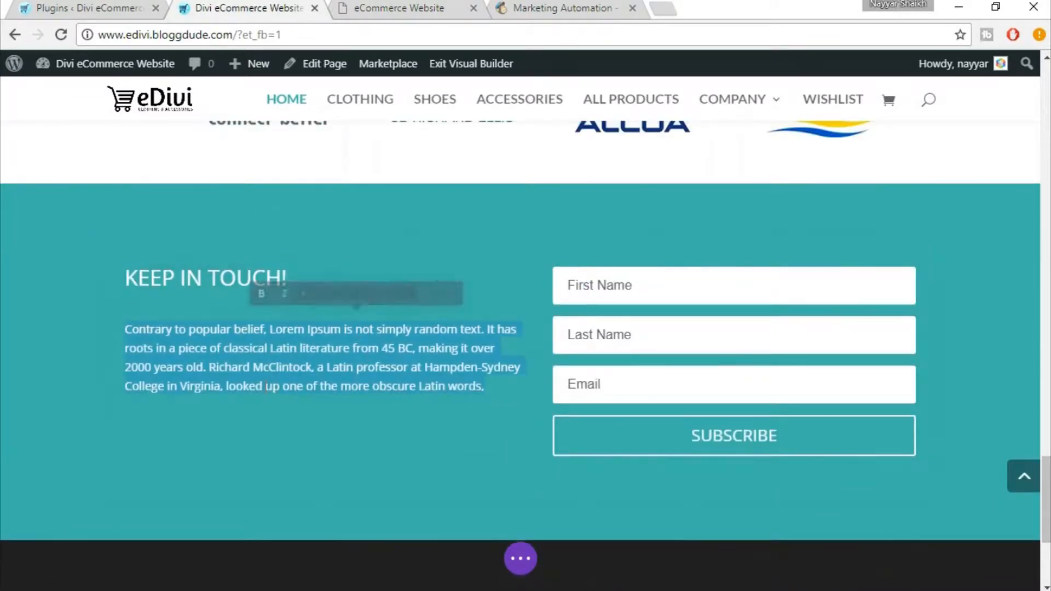
click(437, 7)
scroll(774, 408, down, 2)
scroll(798, 397, down, 5)
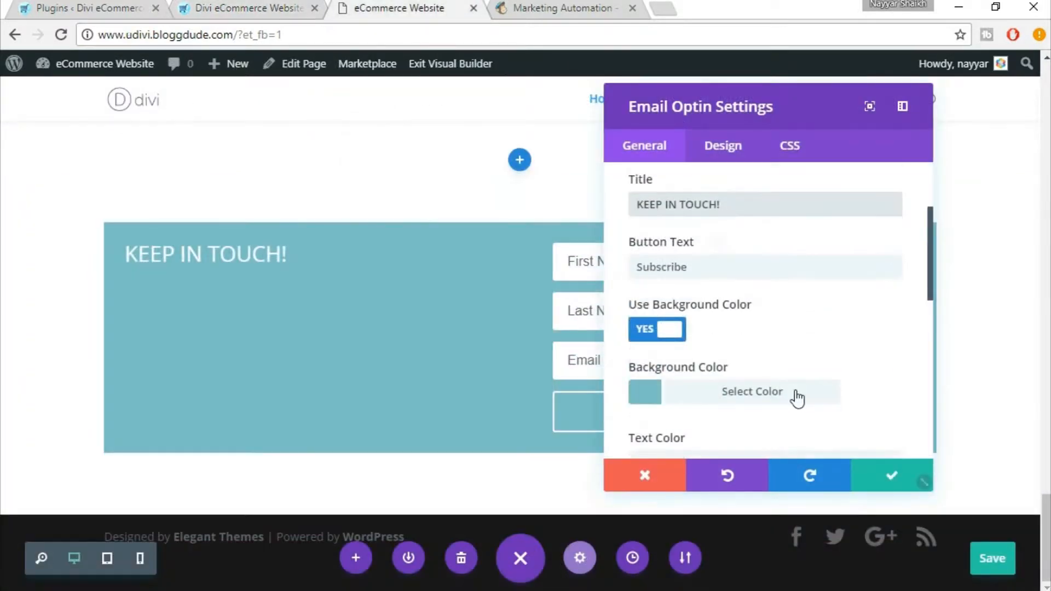
scroll(891, 379, down, 1)
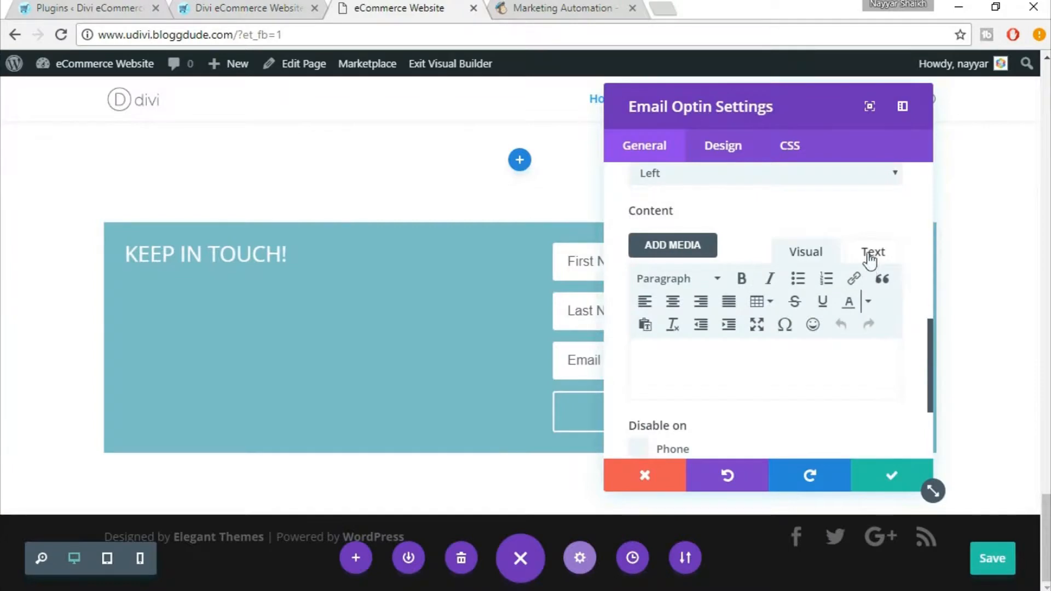
click(872, 254)
text(Contrary to popular belief, Lorem Ipsum is not simply random text. It has roots in a piece of classical Latin literature from 45 BC, making it over 2000 years old. Richard McClintock, a Latin professor at Hampden-Sydney College in Virginia, looked up one of the more obscure Latin words,)
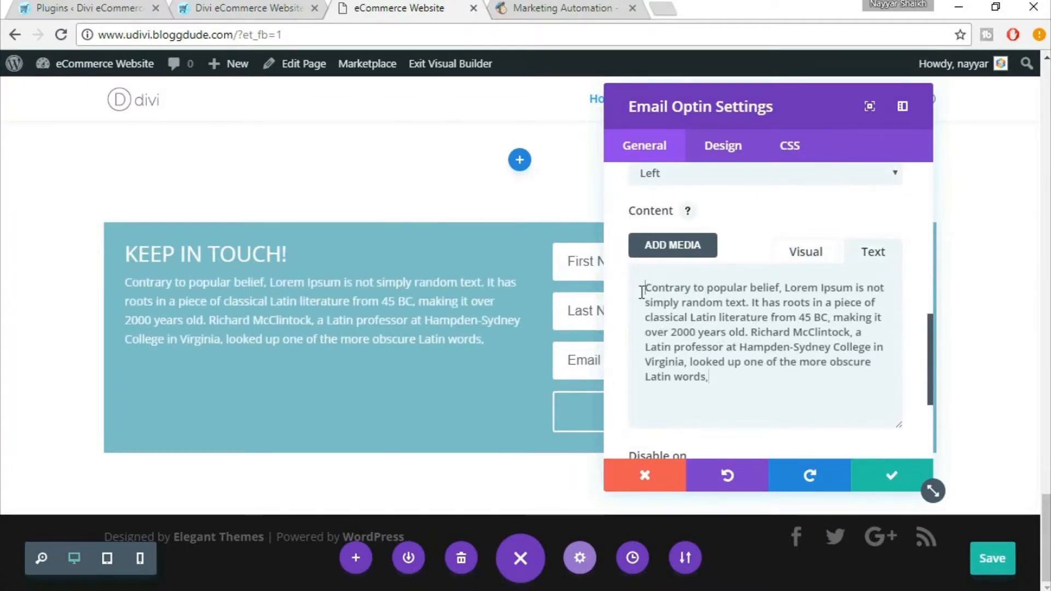
Add blank lines above the paragraph in the Visual editor to push it lower.
key(Return)
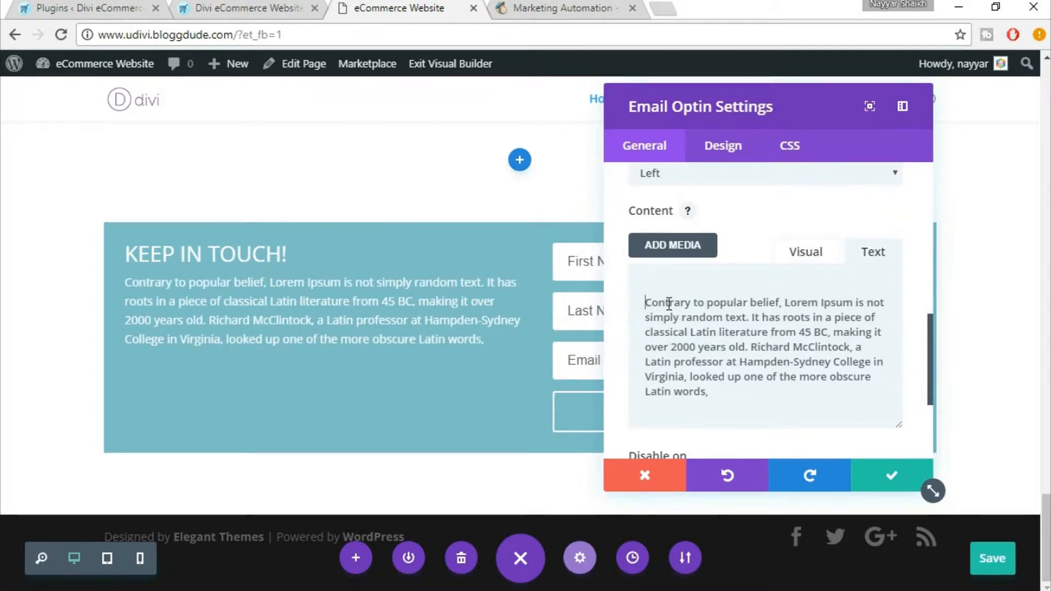
click(814, 257)
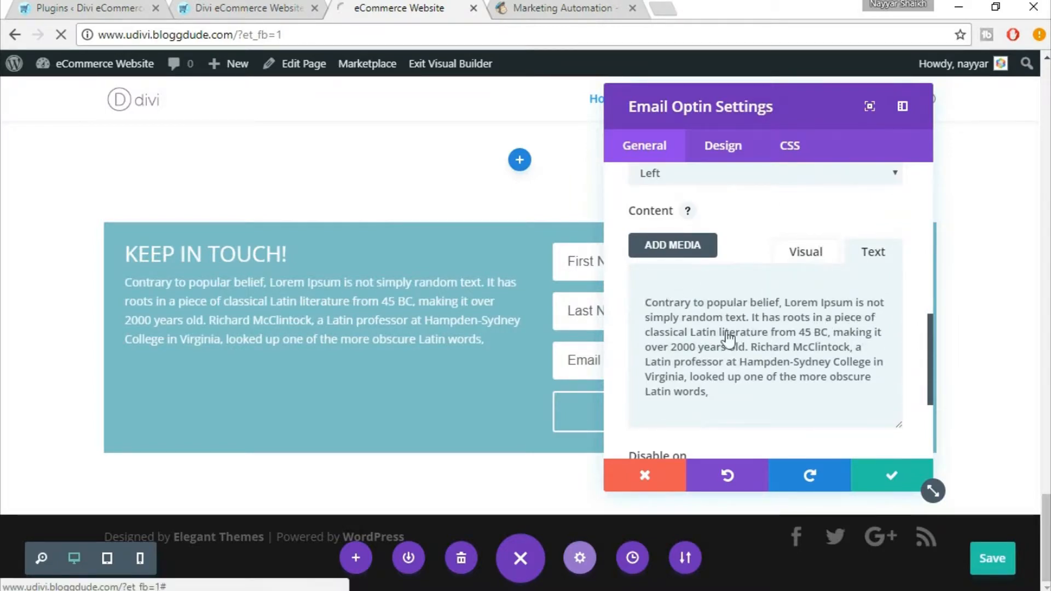
click(788, 262)
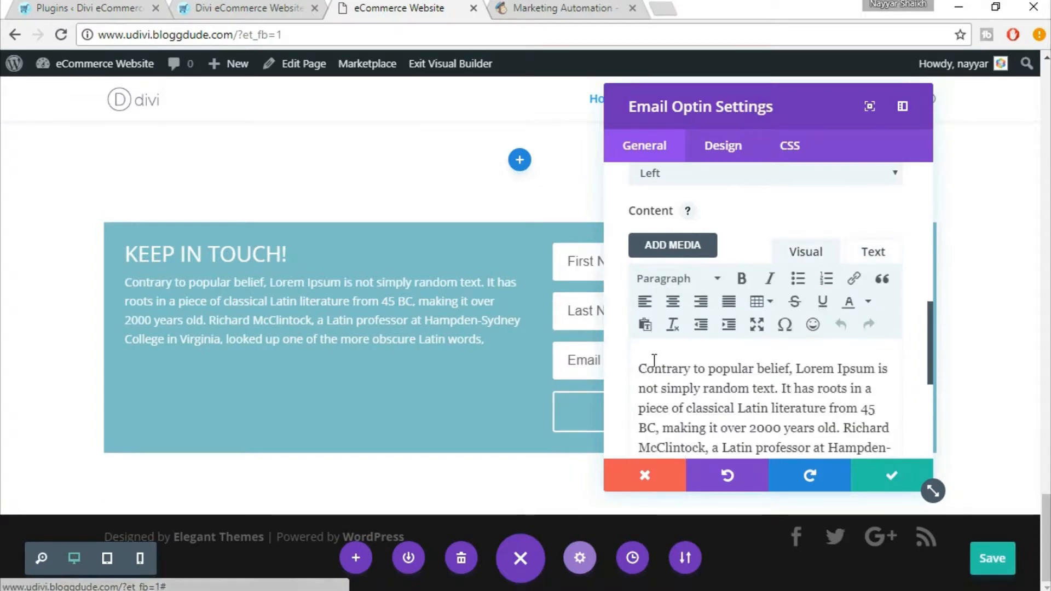
key(Return)
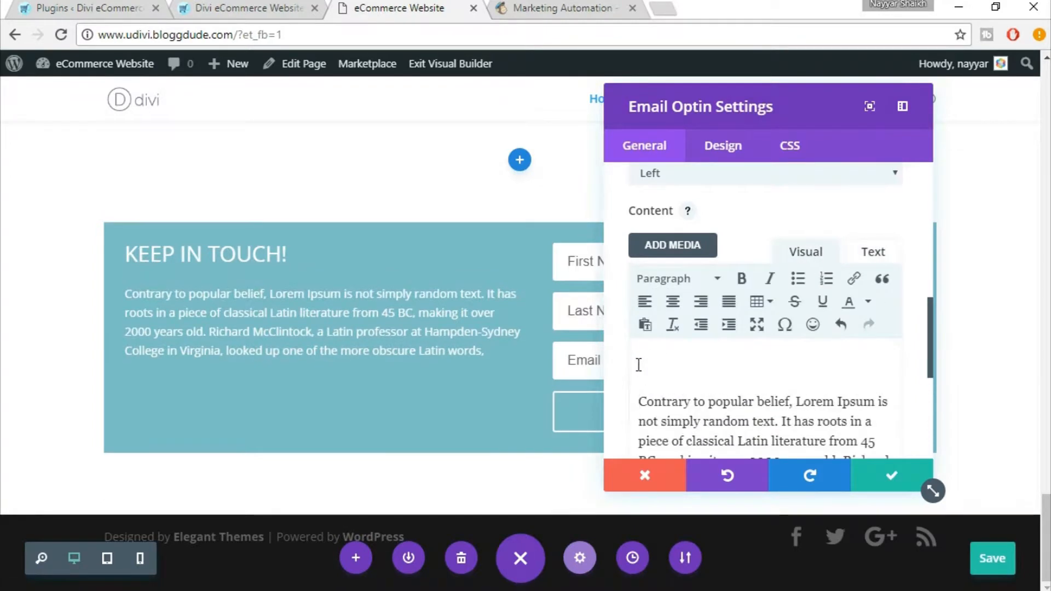
key(Return)
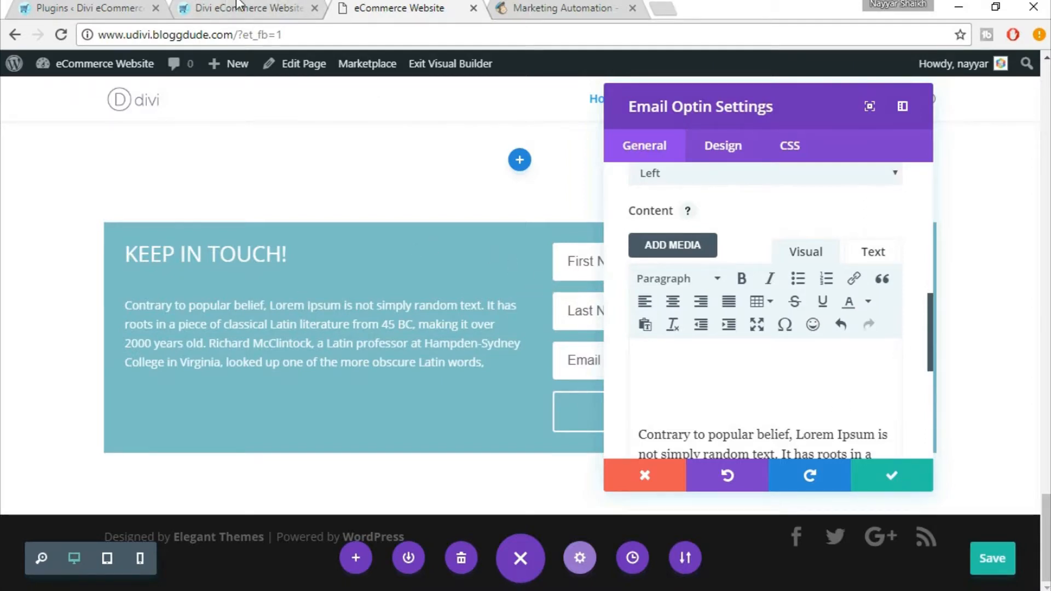
Set the optin module's background colour to teal #3FB0AC and save its settings.
click(181, 8)
click(367, 6)
scroll(821, 300, up, 5)
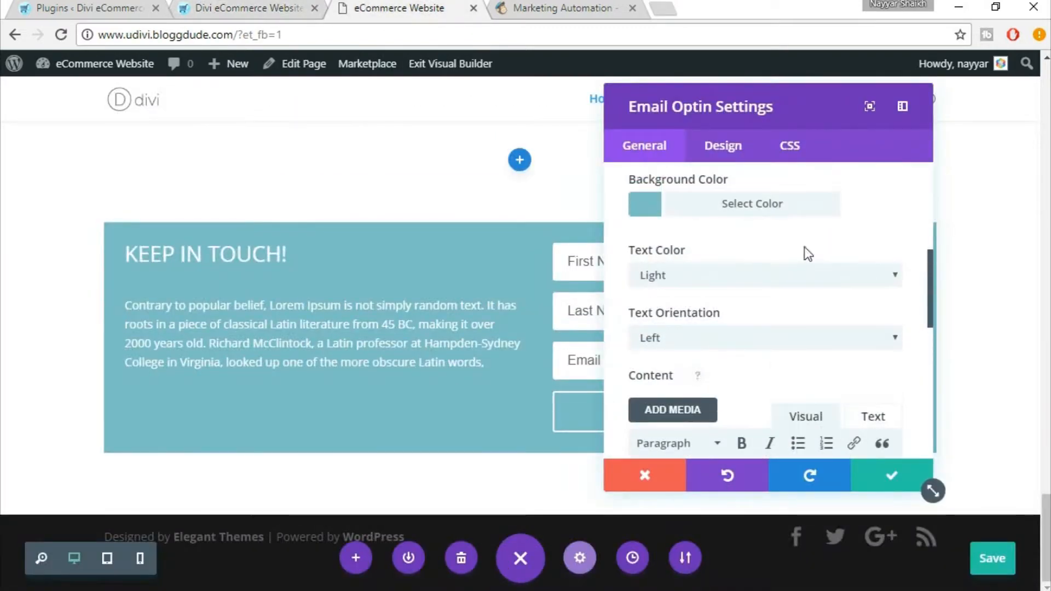
click(709, 207)
drag(721, 239, 637, 236)
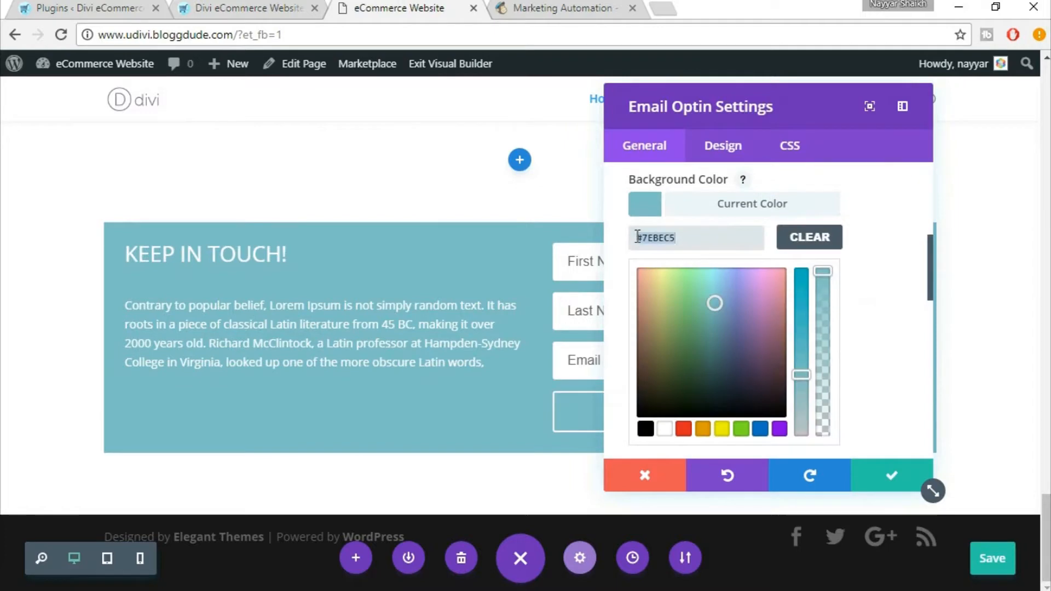
text(#3FB0AC)
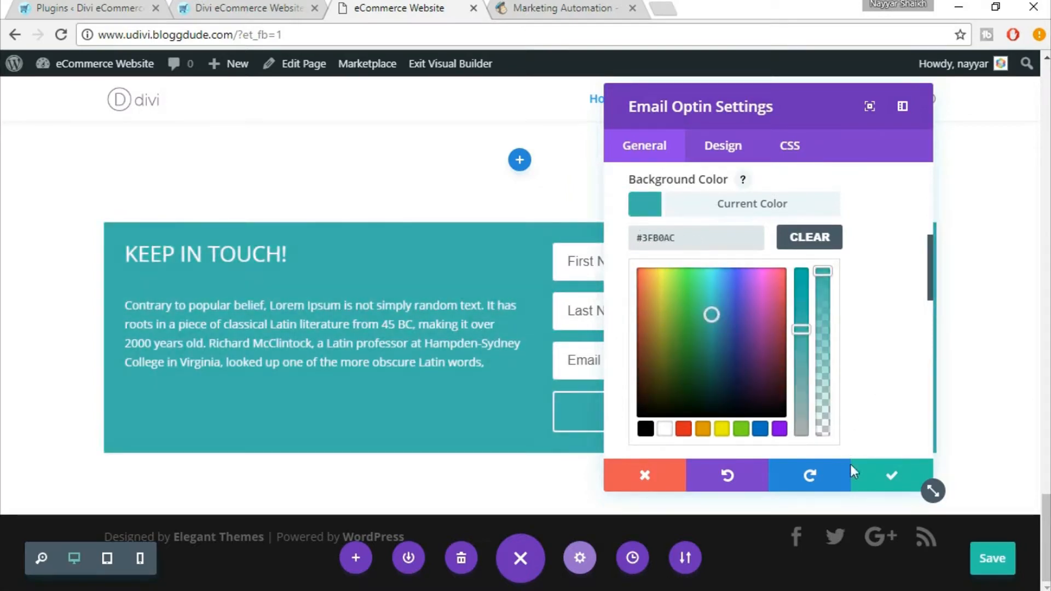
click(891, 478)
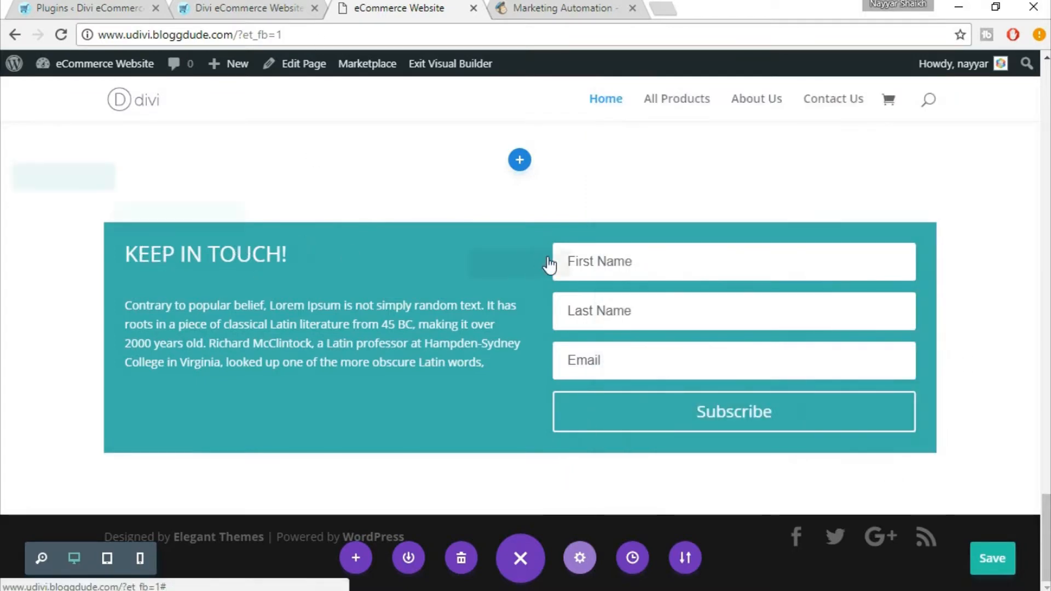
click(250, 7)
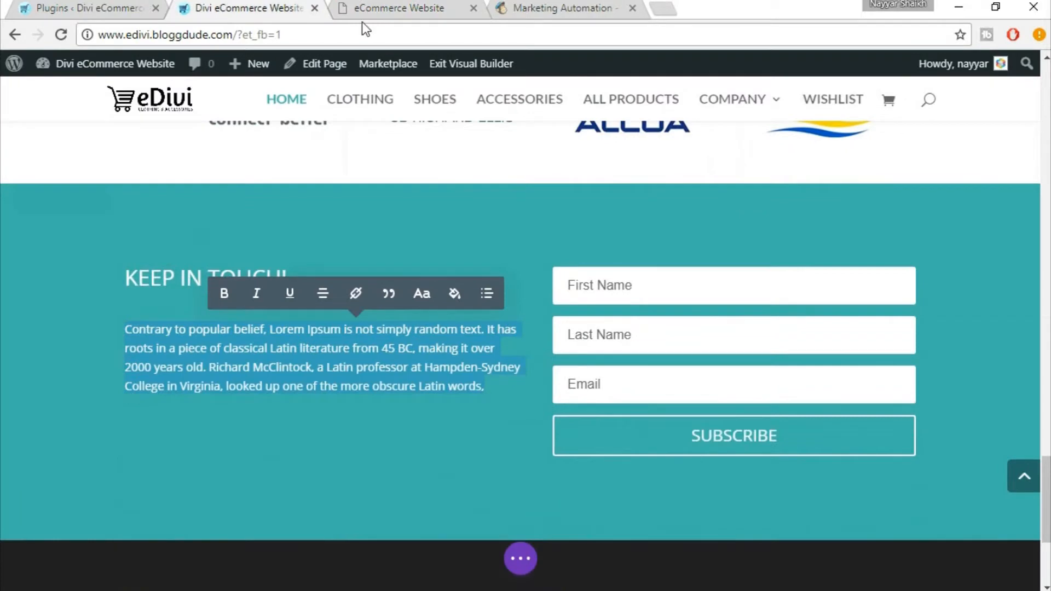
Set the KEEP IN TOUCH section's background colour to teal #3FB0AC for a full-width band.
click(408, 7)
scroll(373, 372, down, 3)
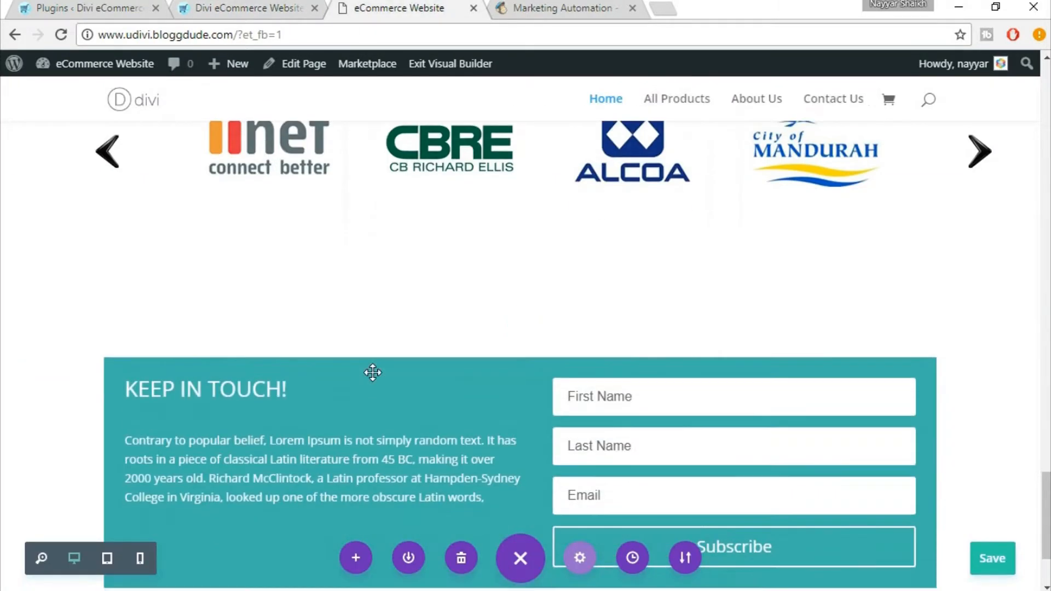
scroll(71, 209, up, 1)
mouse_move(24, 277)
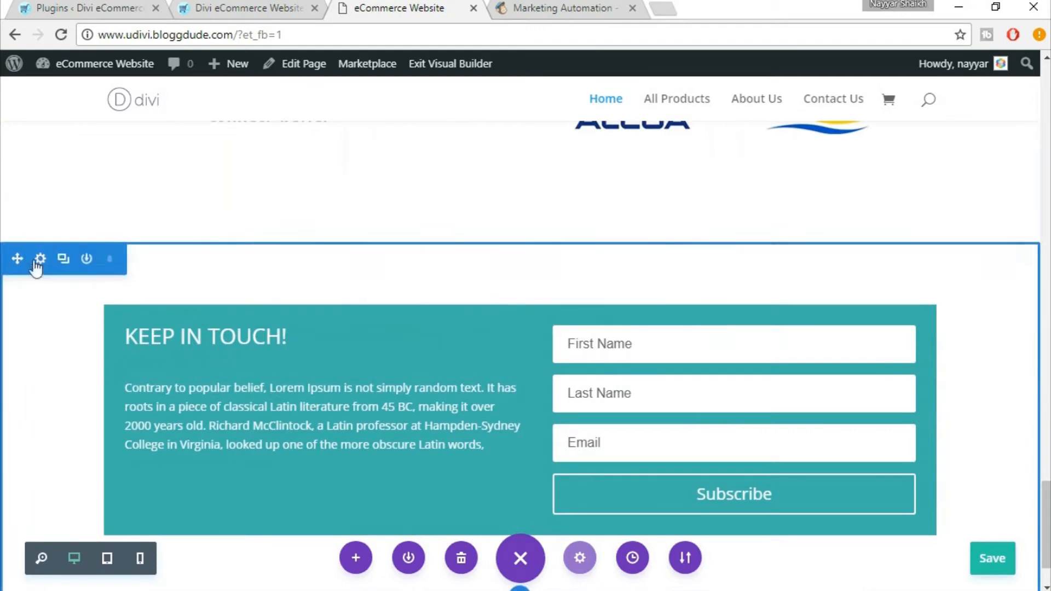
click(41, 259)
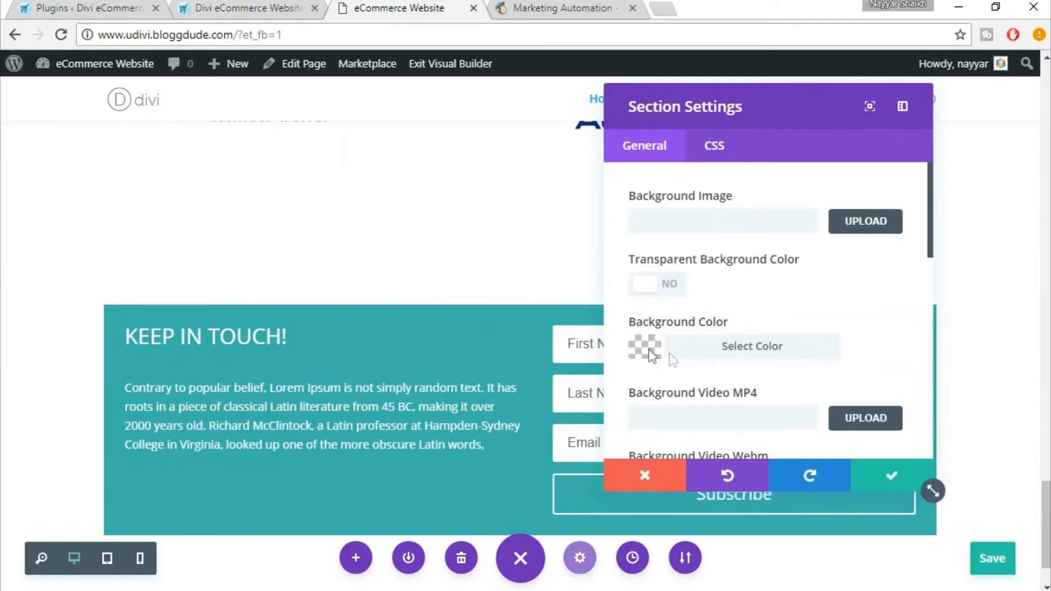
scroll(781, 335, down, 2)
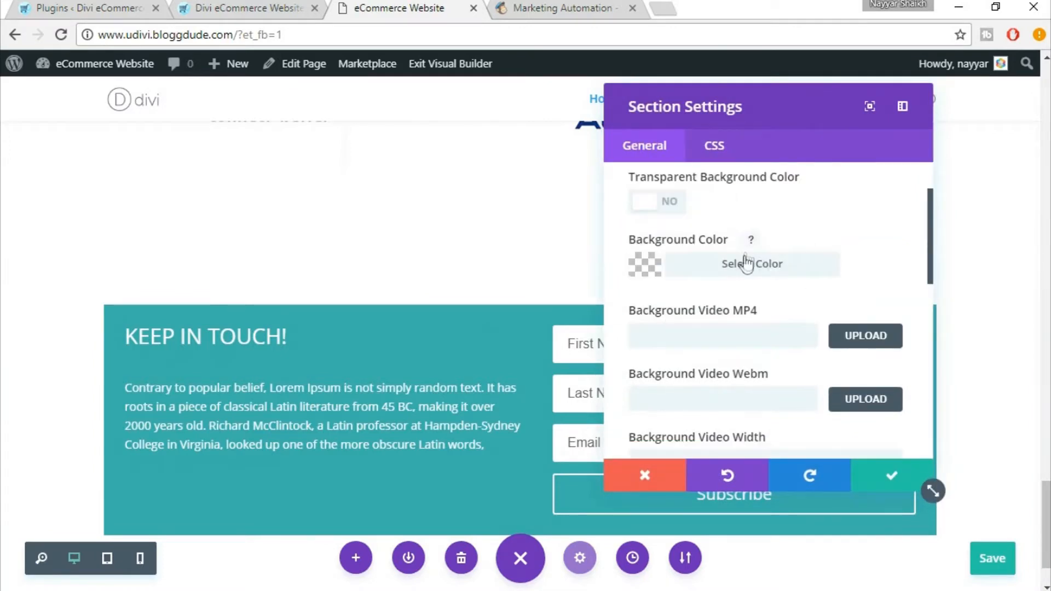
click(747, 263)
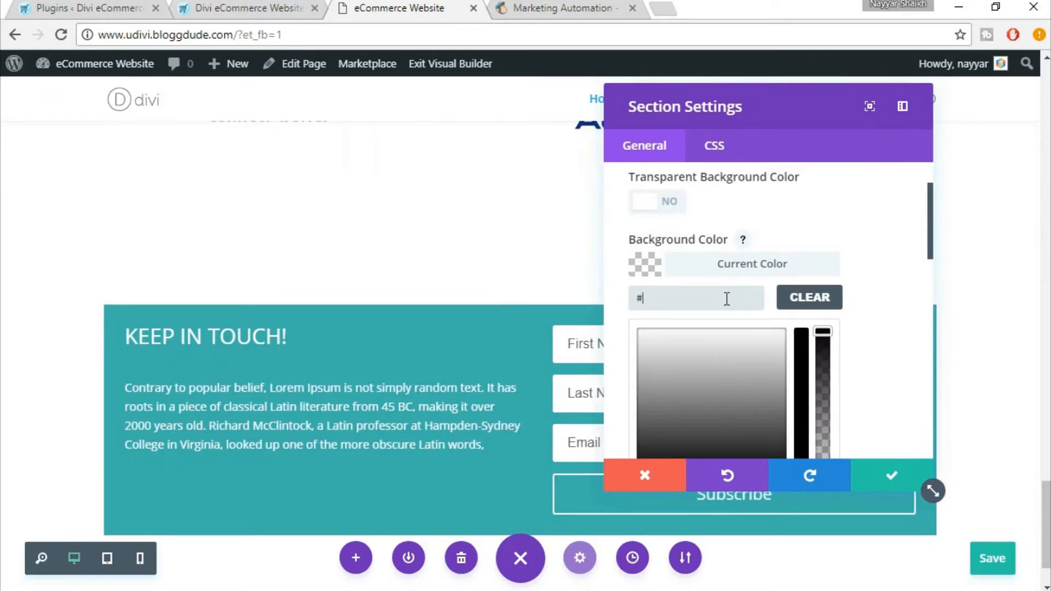
text(3F0AC)
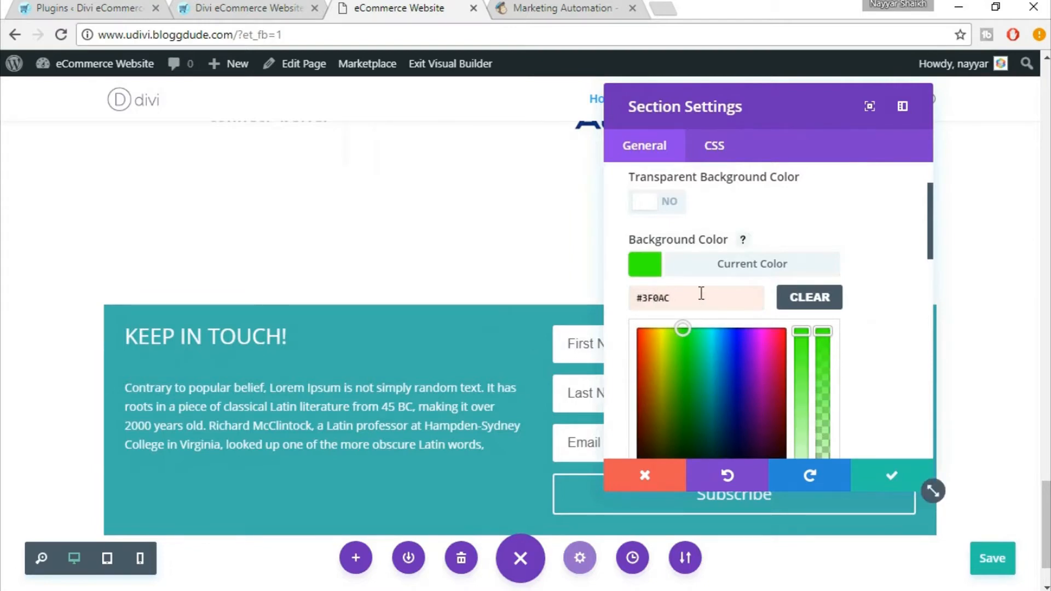
text(B)
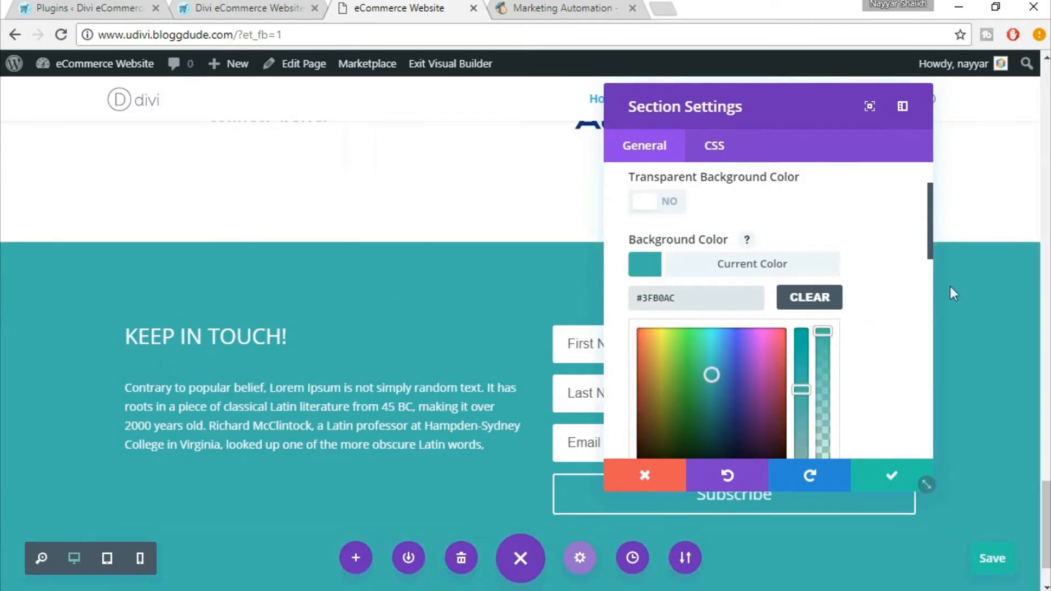
scroll(1018, 399, down, 2)
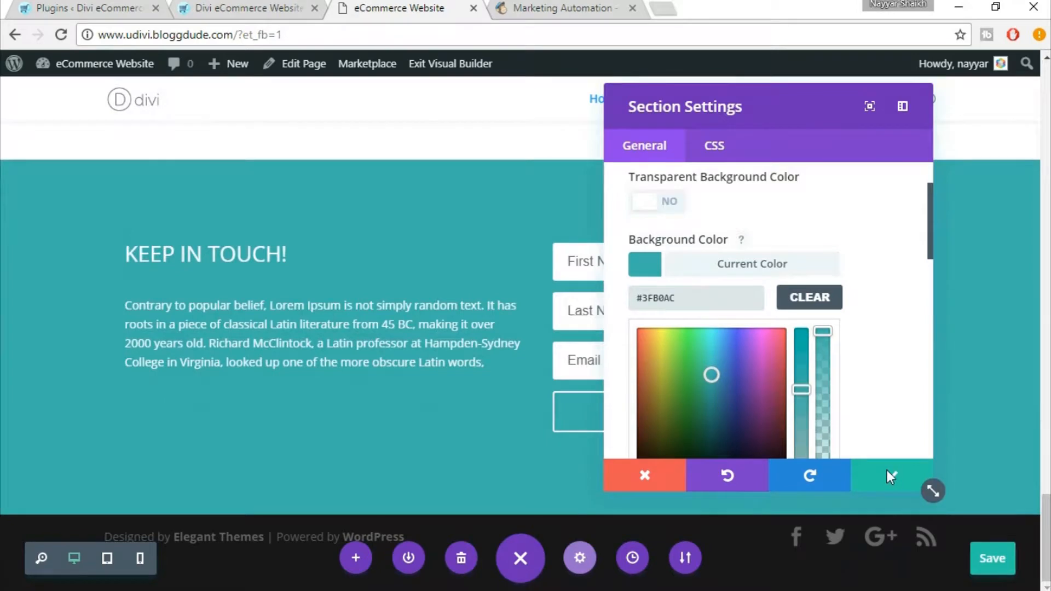
click(557, 7)
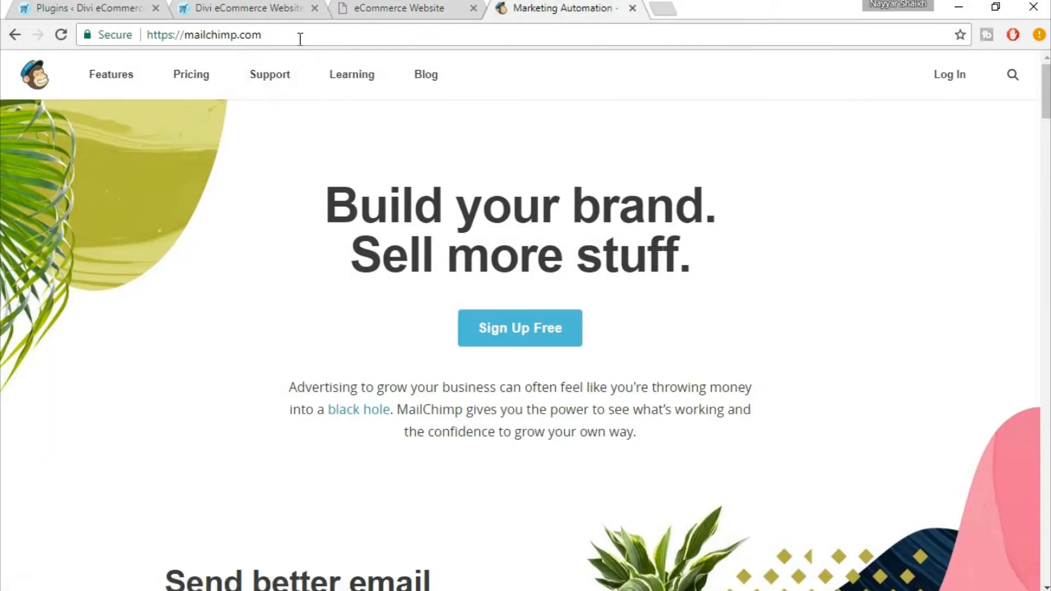
Start a free MailChimp signup, entering the email address and replacing the prefilled username.
click(504, 338)
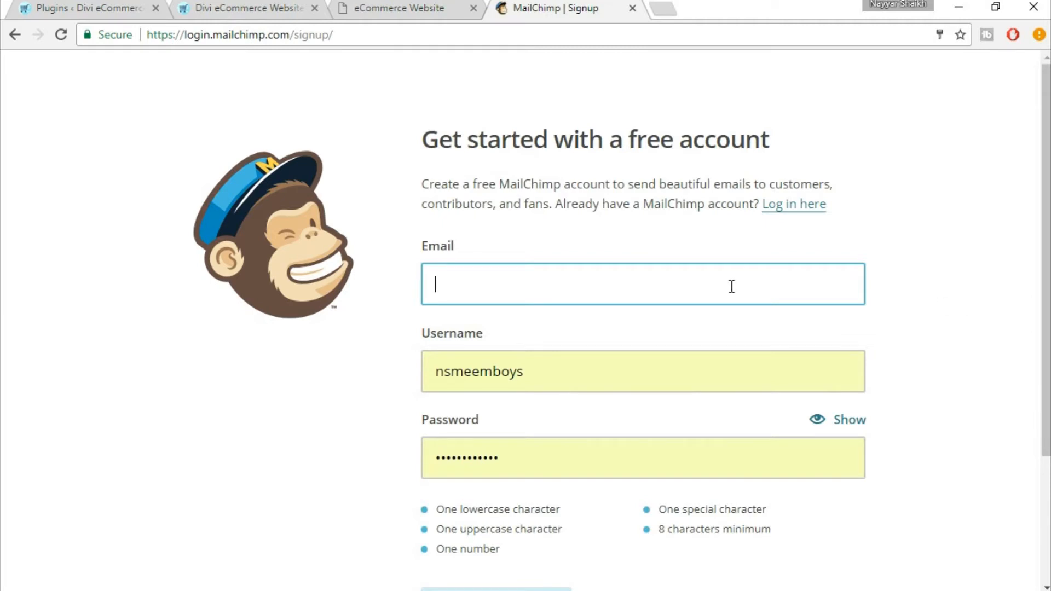
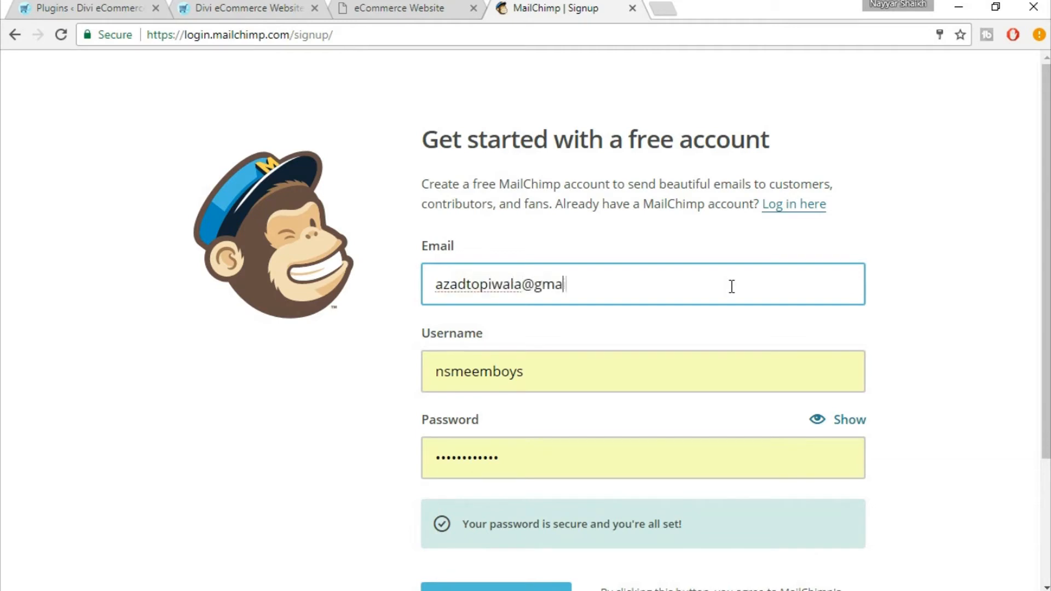
click(553, 371)
key(ctrl+a)
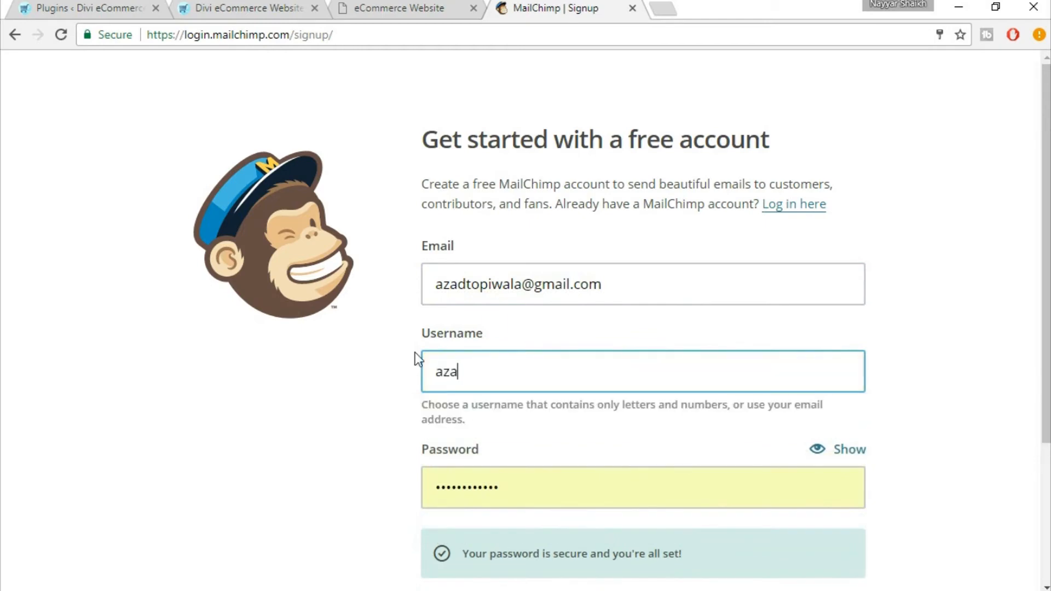
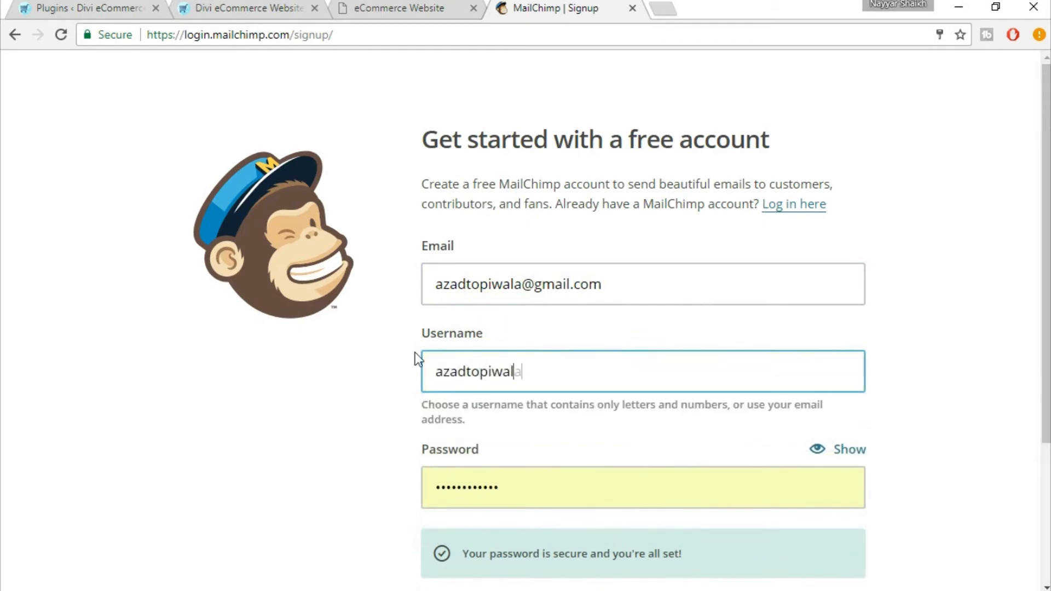
Enter a new password for the MailChimp account.
scroll(577, 462, down, 3)
key(Tab)
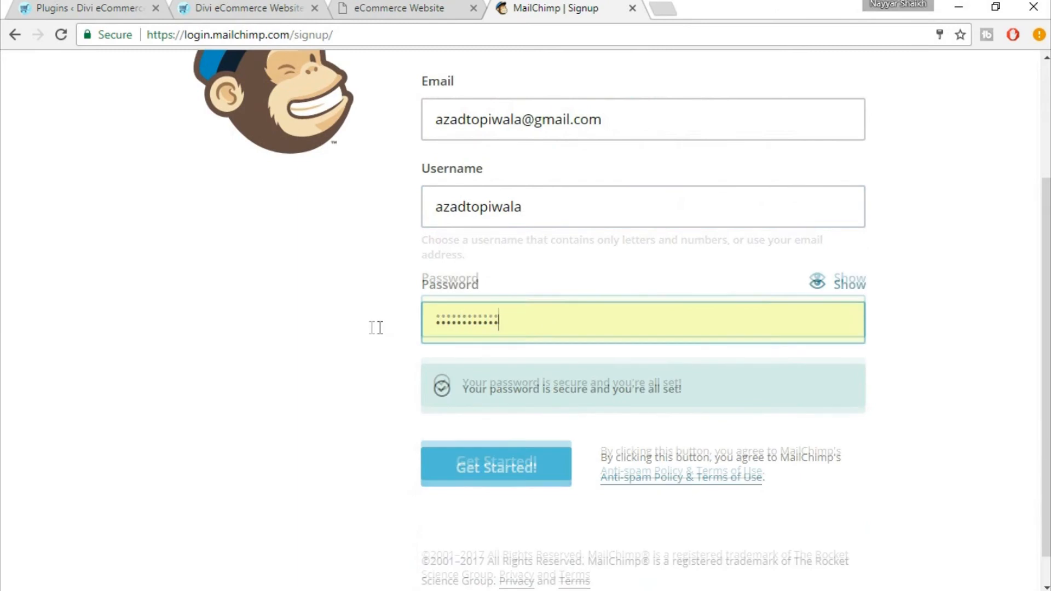
text(••••••••••)
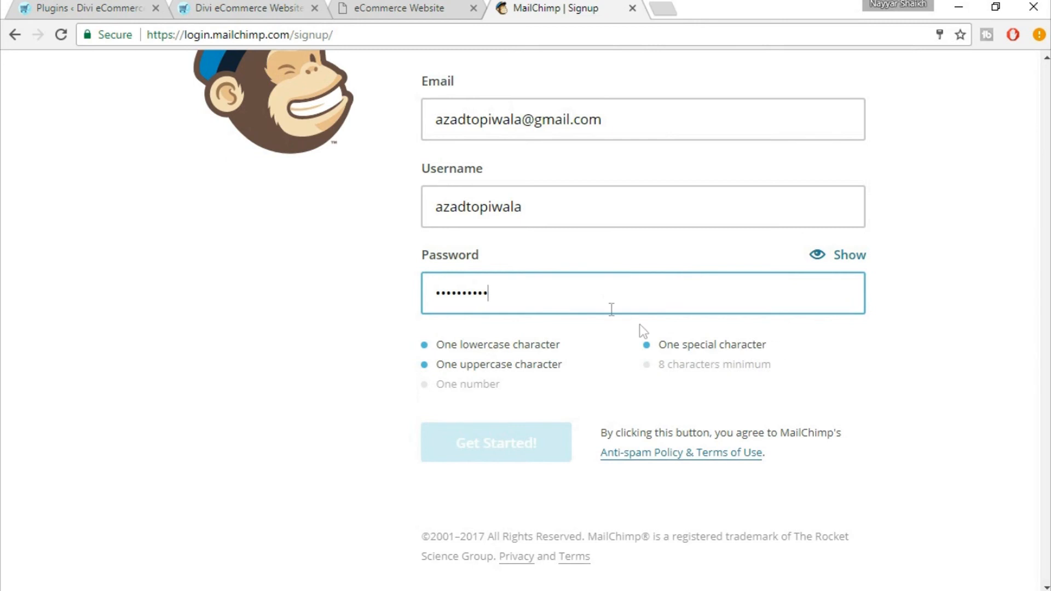
drag(511, 298, 405, 302)
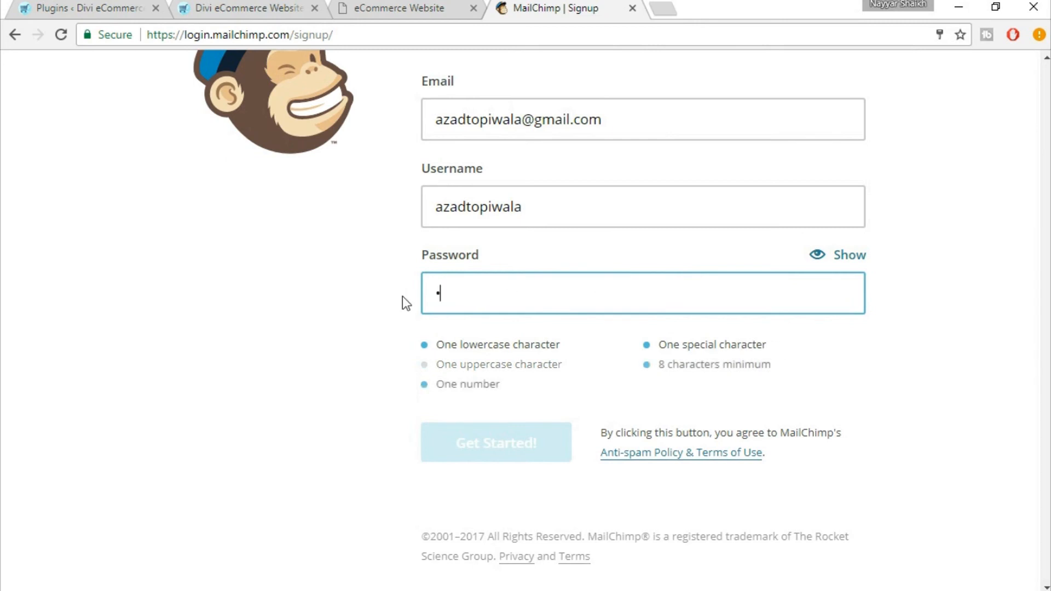
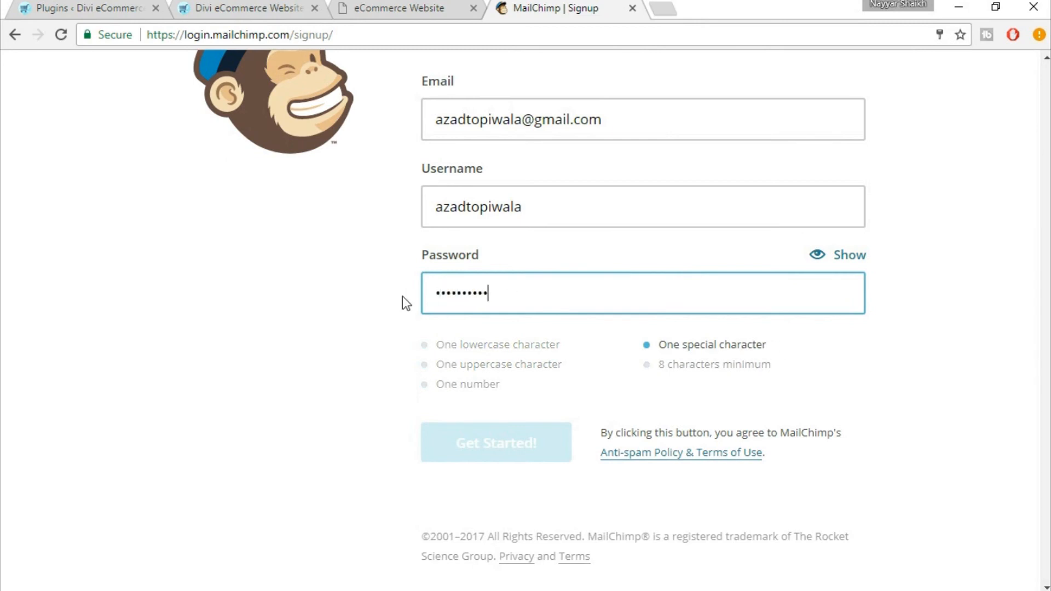